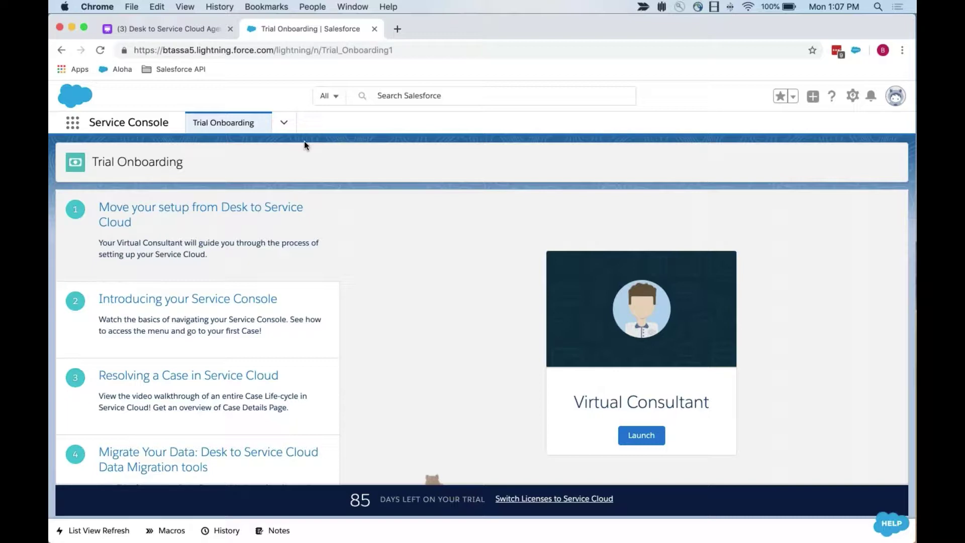
Step: Switch the console to the Cases list, dismiss the pinned-lists tip, and open the App Launcher
{"action": "left_click", "coordinate": [284, 124]}
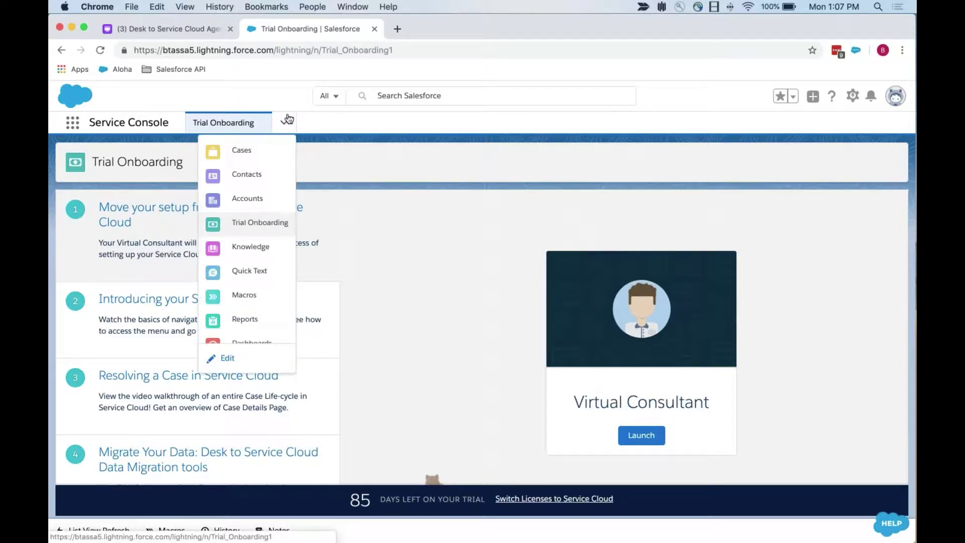
{"action": "left_click", "coordinate": [254, 158]}
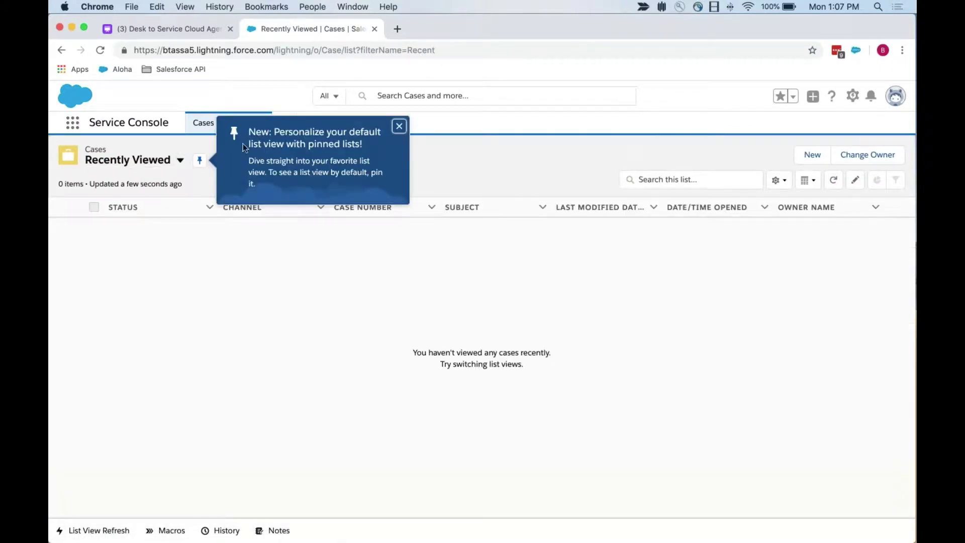
{"action": "left_click", "coordinate": [69, 122]}
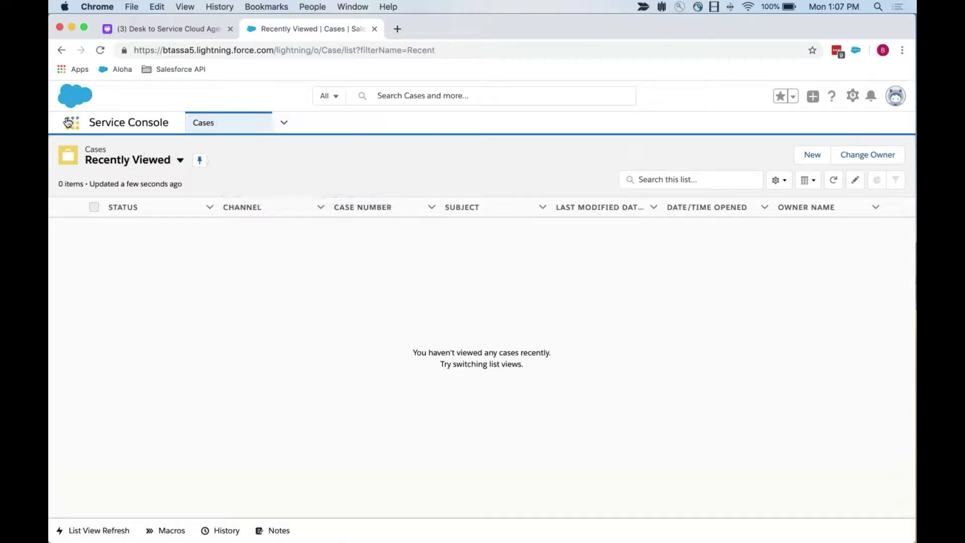
{"action": "left_click", "coordinate": [69, 122]}
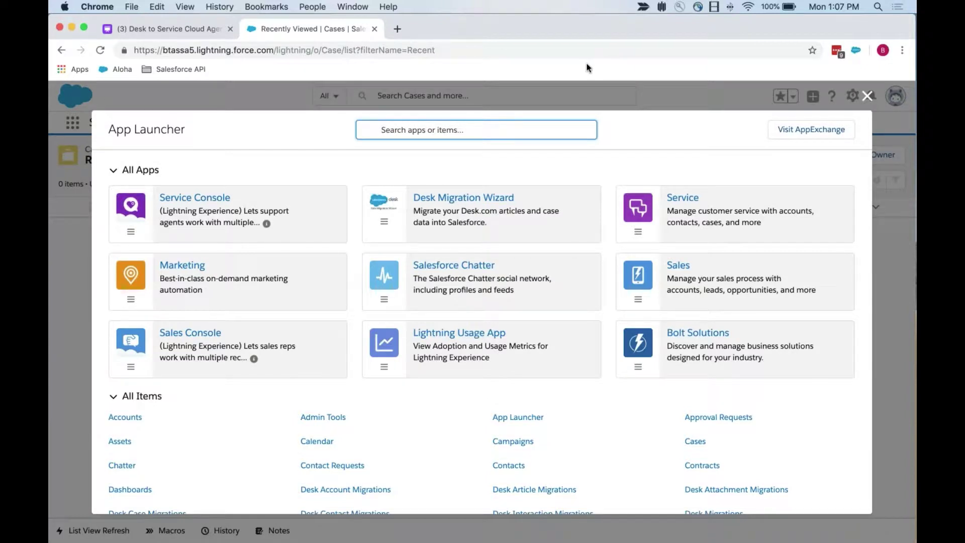
Step: Close and reopen the App Launcher, then launch the Service Console app
{"action": "left_click", "coordinate": [867, 96]}
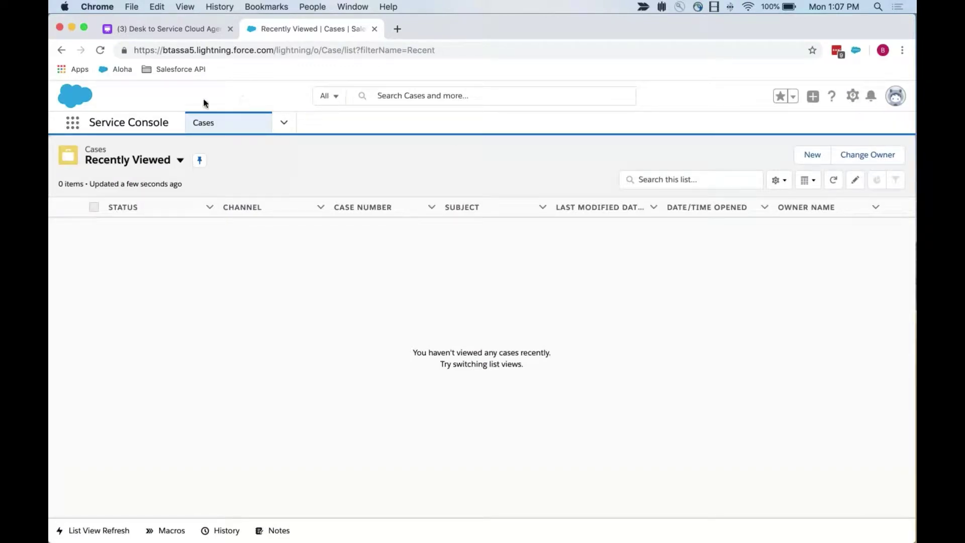
{"action": "left_click", "coordinate": [72, 125]}
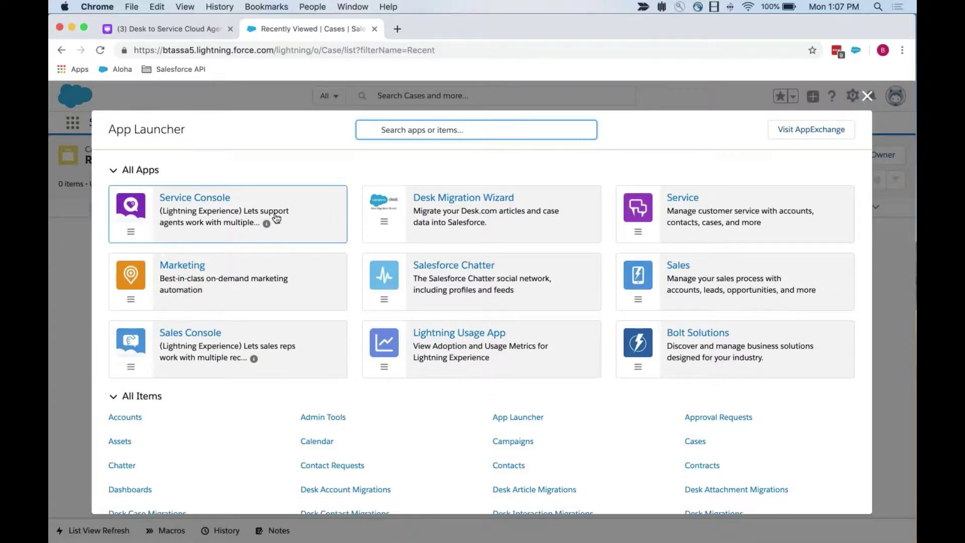
{"action": "left_click", "coordinate": [224, 201]}
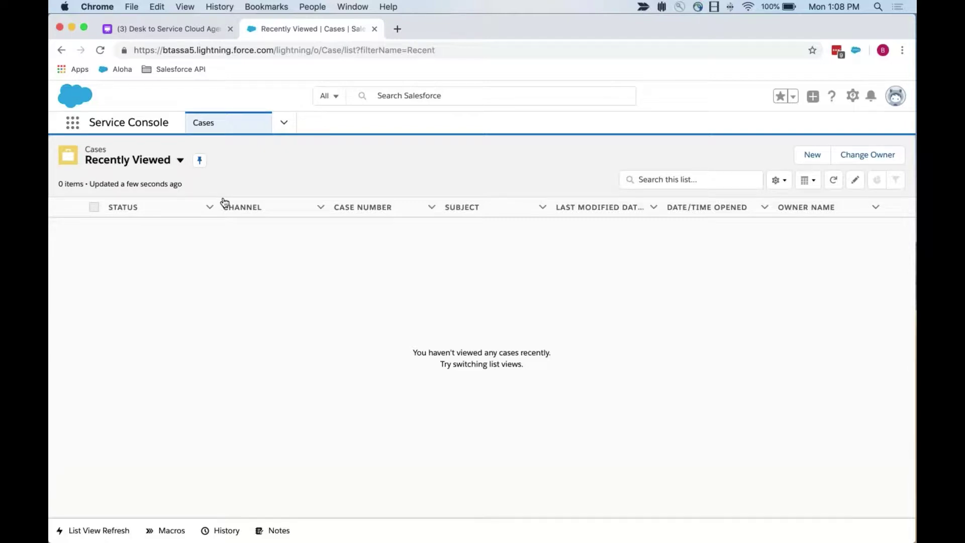
Step: Pick All Cases from the list view dropdown and reload it to show the four cases
{"action": "left_click", "coordinate": [180, 160]}
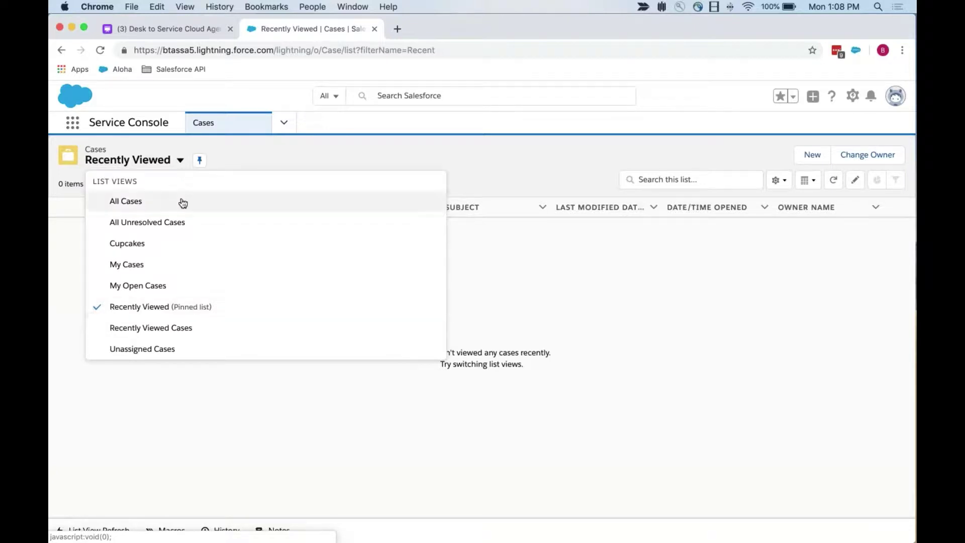
{"action": "left_click", "coordinate": [132, 203]}
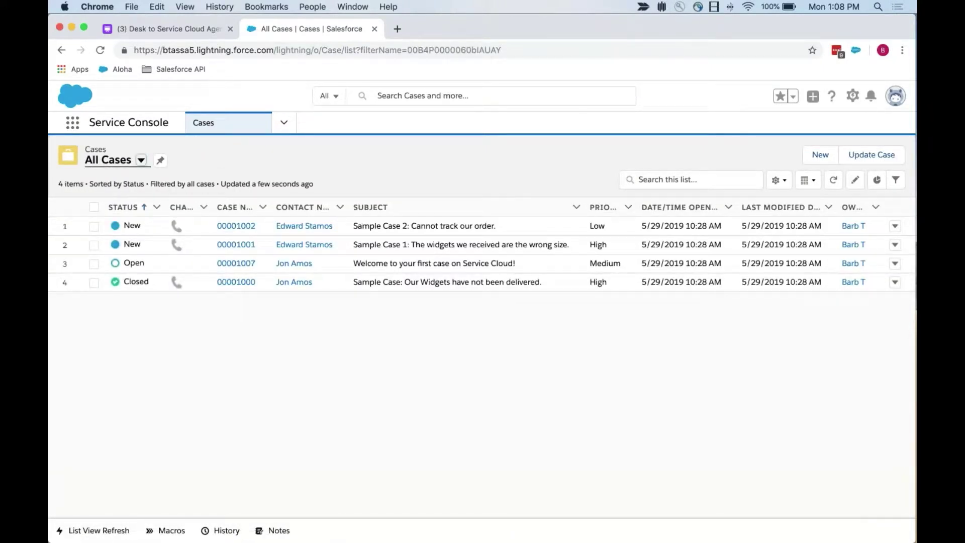
{"action": "left_click", "coordinate": [141, 161]}
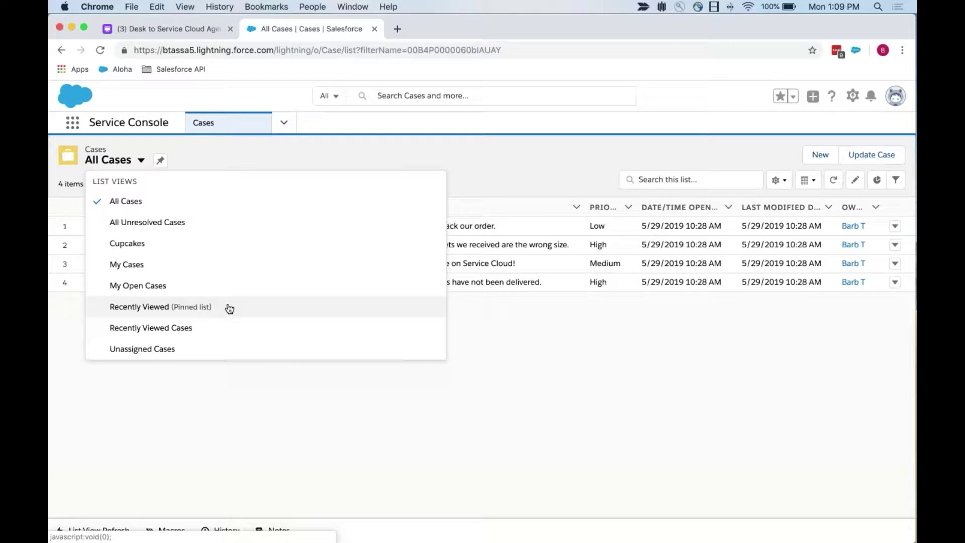
{"action": "left_click", "coordinate": [205, 208]}
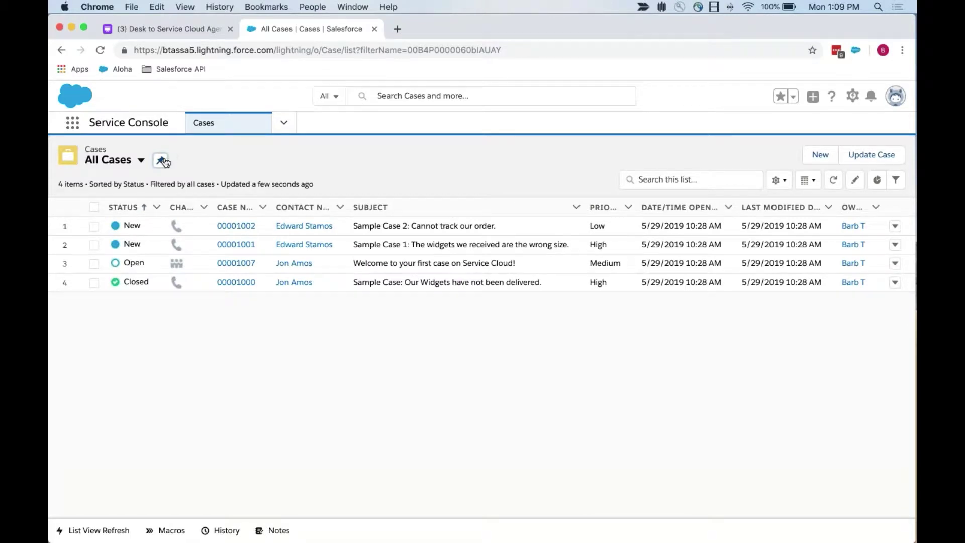
Step: Pin All Cases as the default cases list view and confirm it in the List Views dropdown
{"action": "left_click", "coordinate": [160, 160]}
{"action": "left_click", "coordinate": [141, 160]}
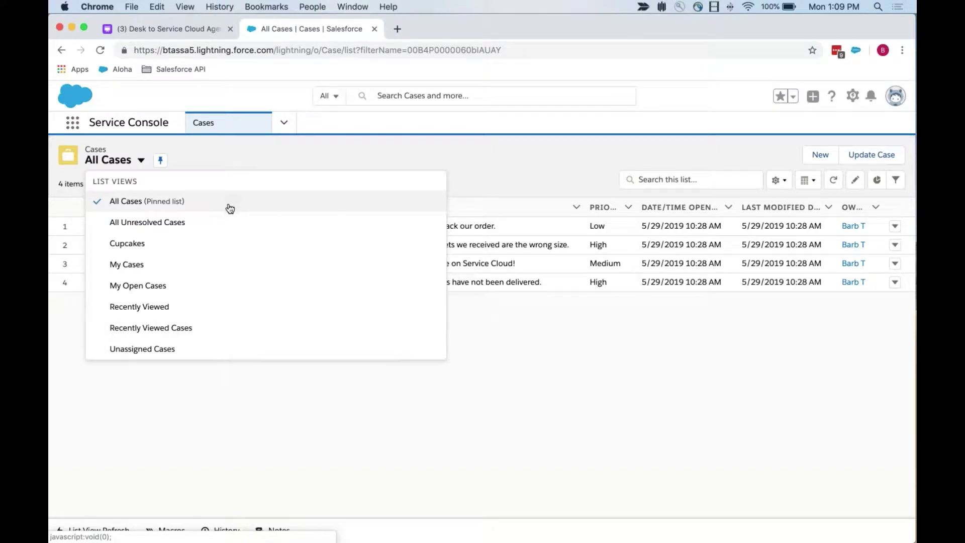
{"action": "left_click", "coordinate": [252, 157]}
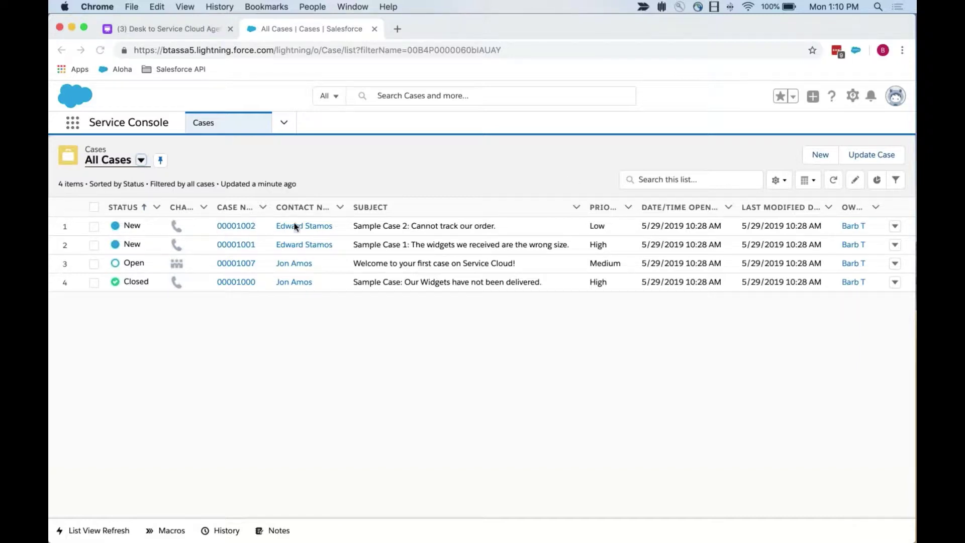
{"action": "left_click", "coordinate": [236, 225]}
{"action": "left_click", "coordinate": [242, 166]}
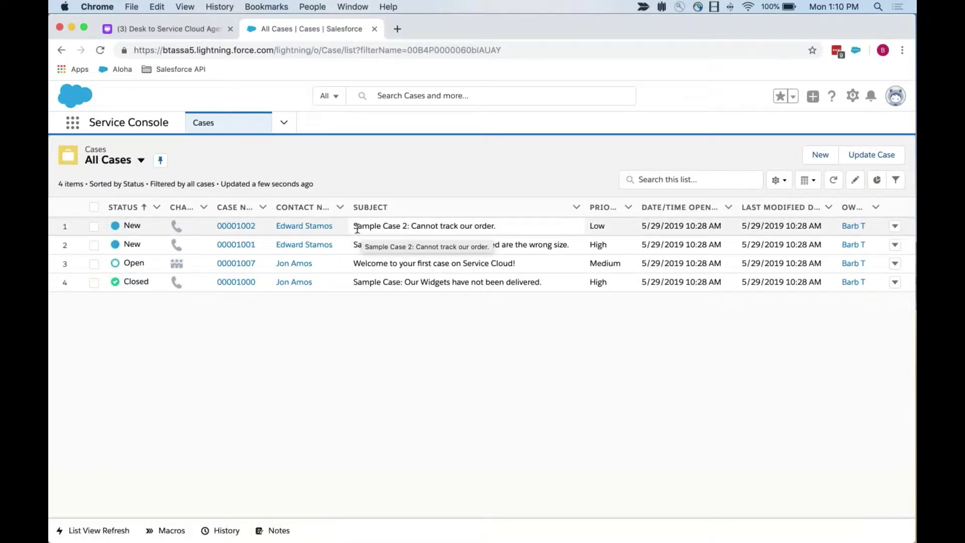
Step: Open case 00001002, Sample Case 2: Cannot track our order, and review the record and Knowledge article preview
{"action": "left_click", "coordinate": [249, 229]}
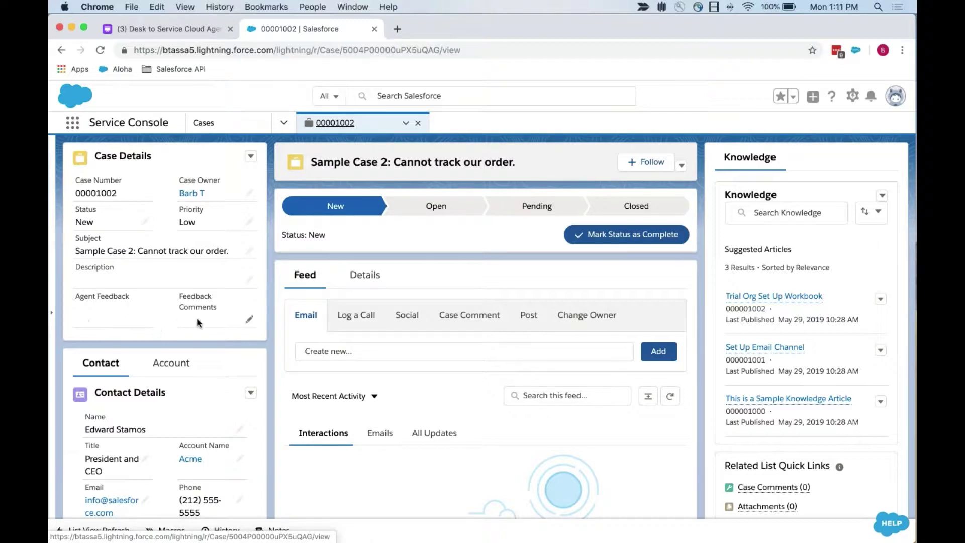
{"action": "scroll", "coordinate": [197, 318], "scroll_direction": "down", "scroll_amount": 3}
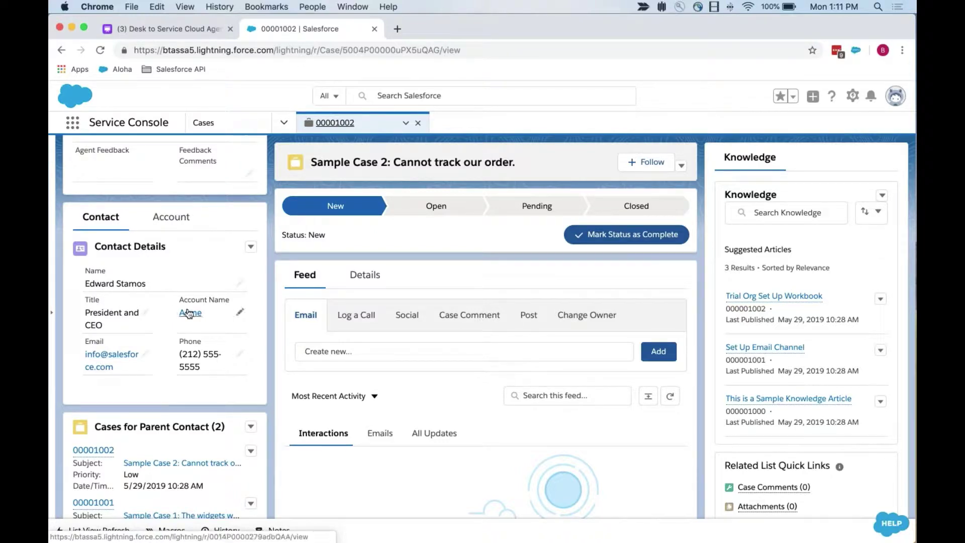
{"action": "scroll", "coordinate": [209, 367], "scroll_direction": "down", "scroll_amount": 3}
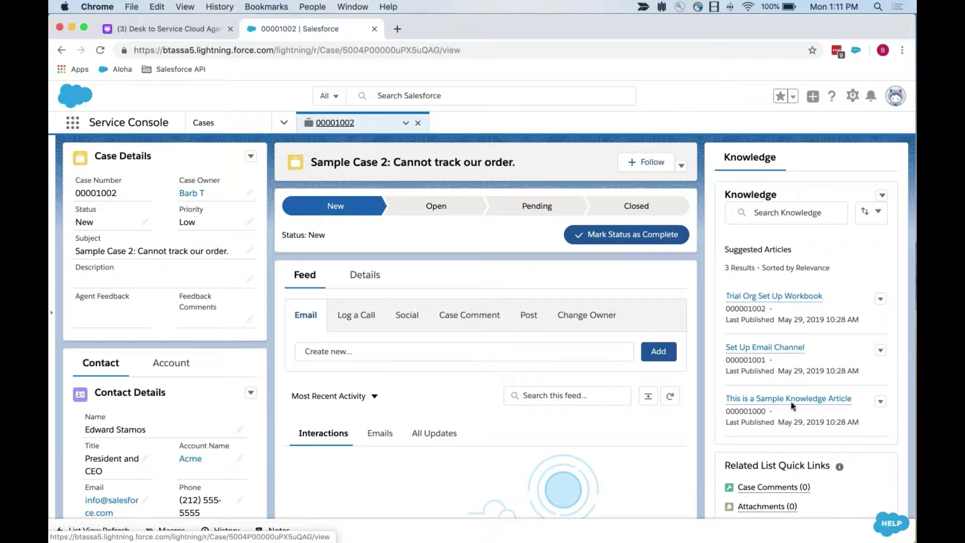
{"action": "mouse_move", "coordinate": [785, 399]}
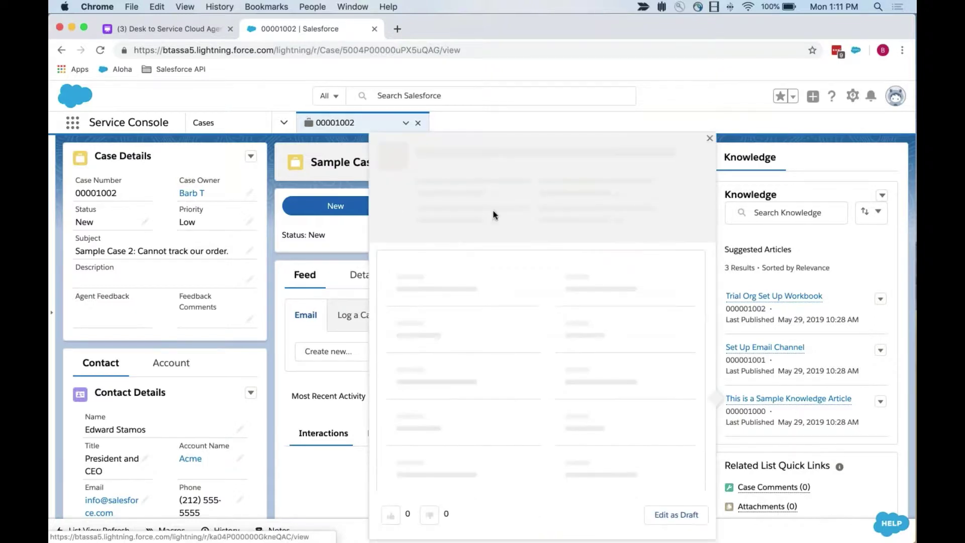
{"action": "left_click", "coordinate": [710, 161]}
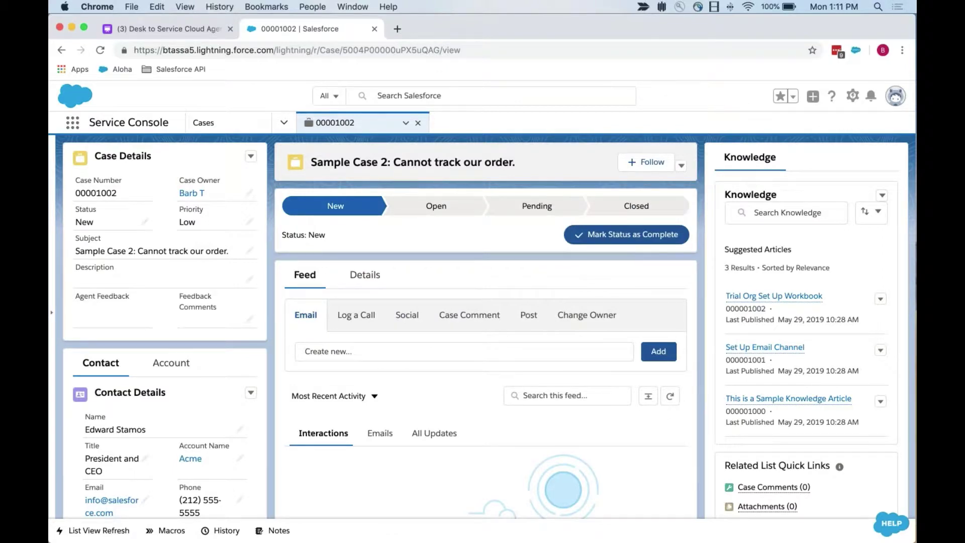
{"action": "scroll", "coordinate": [303, 356], "scroll_direction": "down", "scroll_amount": 1}
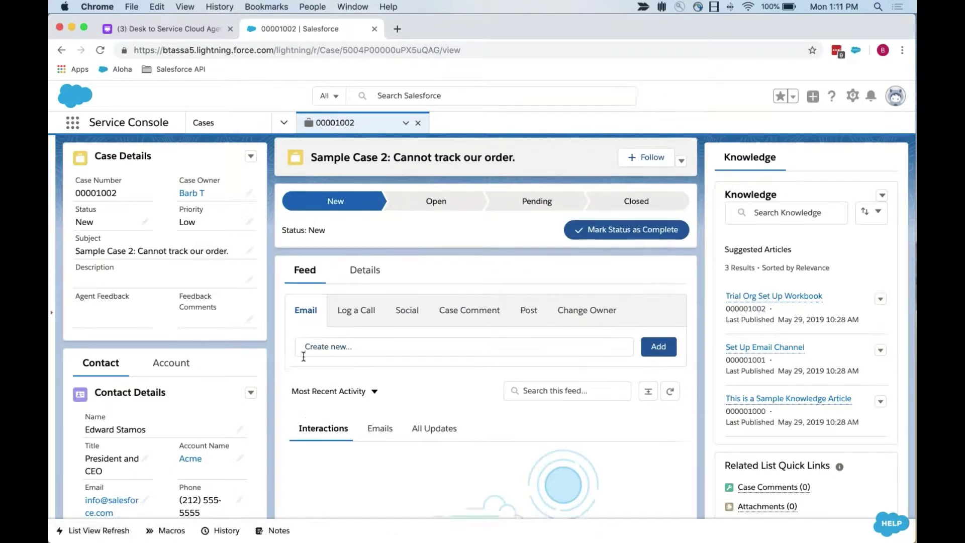
{"action": "scroll", "coordinate": [304, 356], "scroll_direction": "down", "scroll_amount": 3}
Step: Start a new email on the case and browse the All Updates, Emails and Interactions feed filters
{"action": "left_click", "coordinate": [312, 277]}
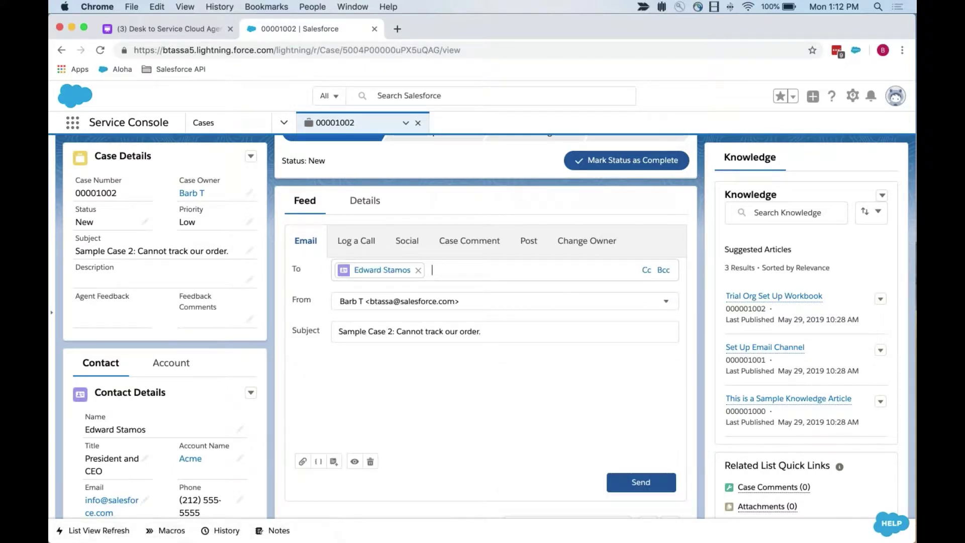
{"action": "scroll", "coordinate": [309, 321], "scroll_direction": "down", "scroll_amount": 5}
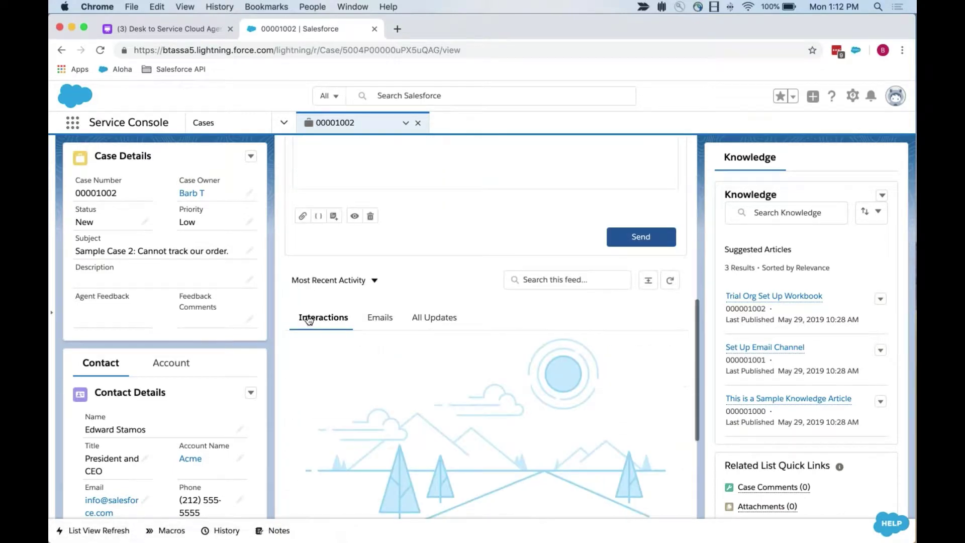
{"action": "left_click", "coordinate": [442, 316]}
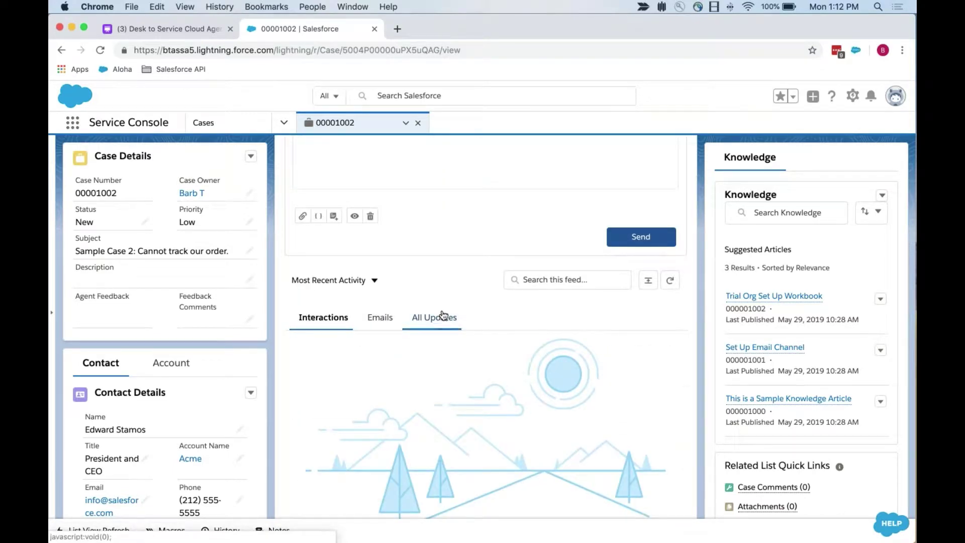
{"action": "scroll", "coordinate": [442, 316], "scroll_direction": "down", "scroll_amount": 1}
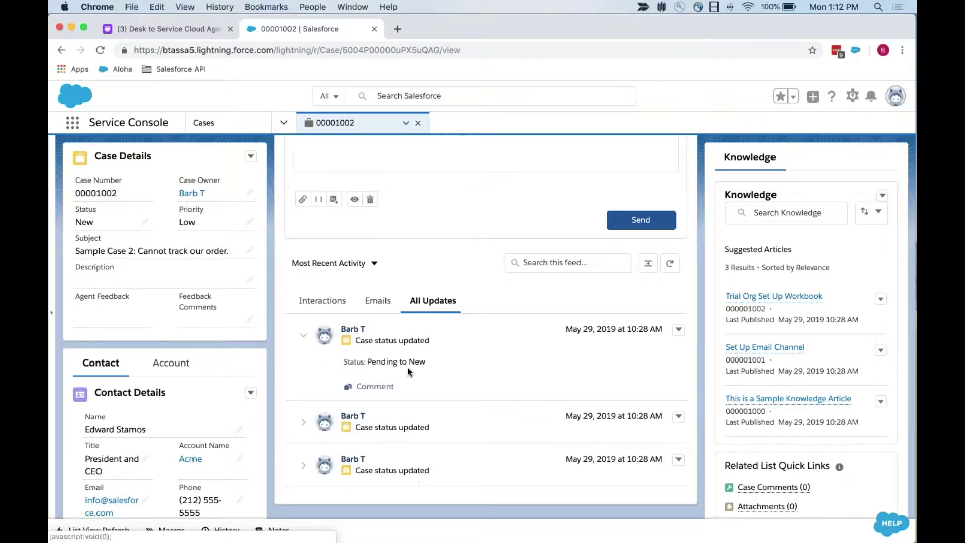
{"action": "left_click", "coordinate": [378, 300]}
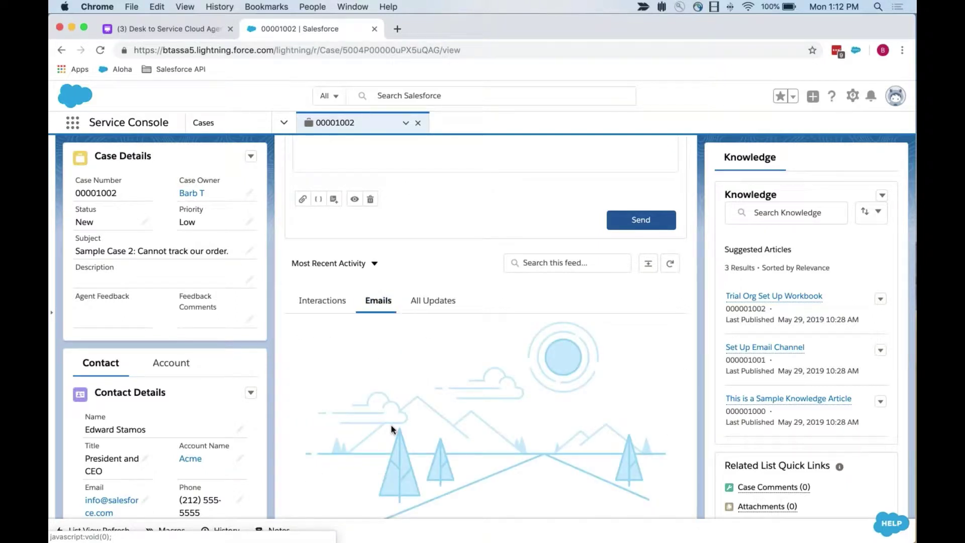
{"action": "left_click", "coordinate": [343, 303]}
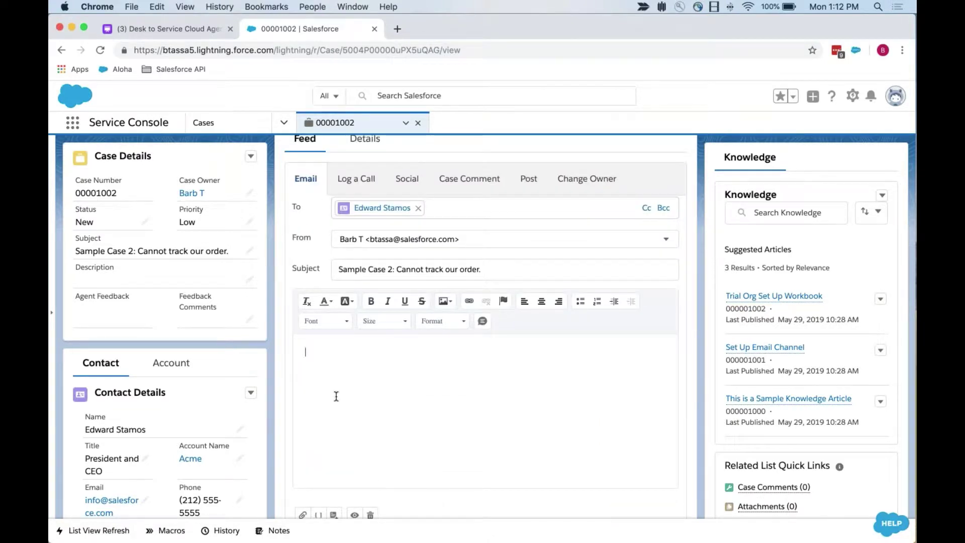
Step: Type a 'Hi' greeting with the contact's first name and a comma atop the email body
{"action": "type", "text": "Hi Edwards"}
{"action": "key", "text": "BackSpace"}
{"action": "key", "text": "BackSpace"}
{"action": "type", "text": "d,"}
{"action": "left_click", "coordinate": [165, 532]}
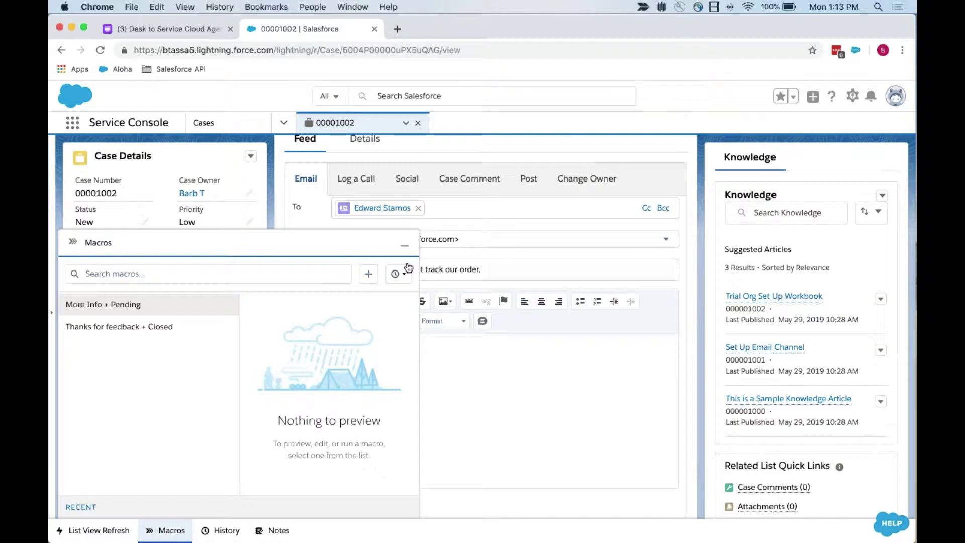
{"action": "left_click", "coordinate": [405, 246]}
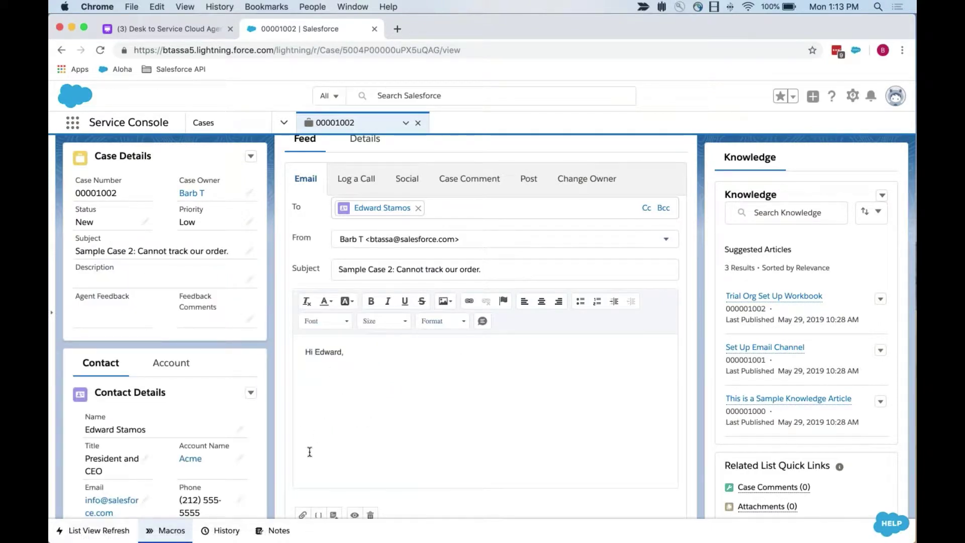
{"action": "scroll", "coordinate": [318, 449], "scroll_direction": "down", "scroll_amount": 2}
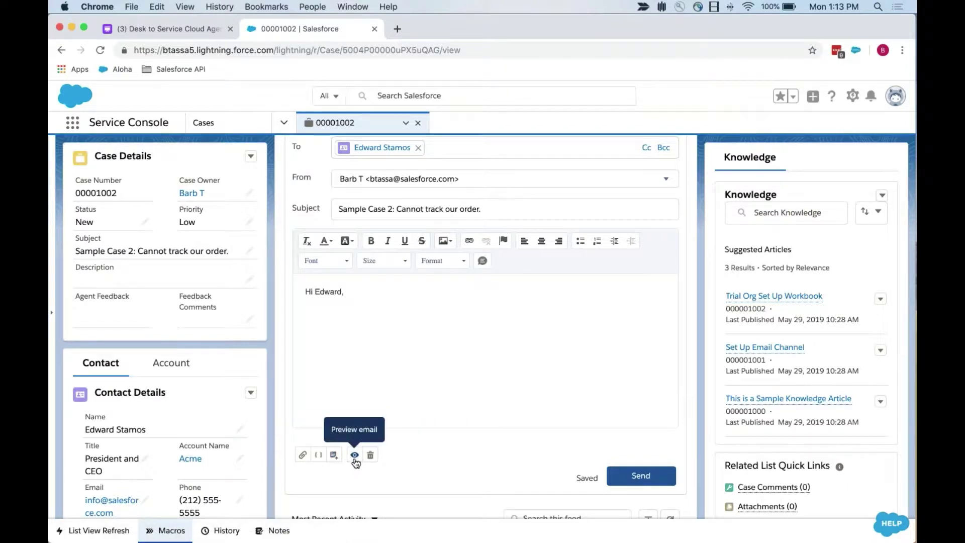
Step: Preview the drafted email, then close the preview and scroll back up to the composer
{"action": "left_click", "coordinate": [355, 455]}
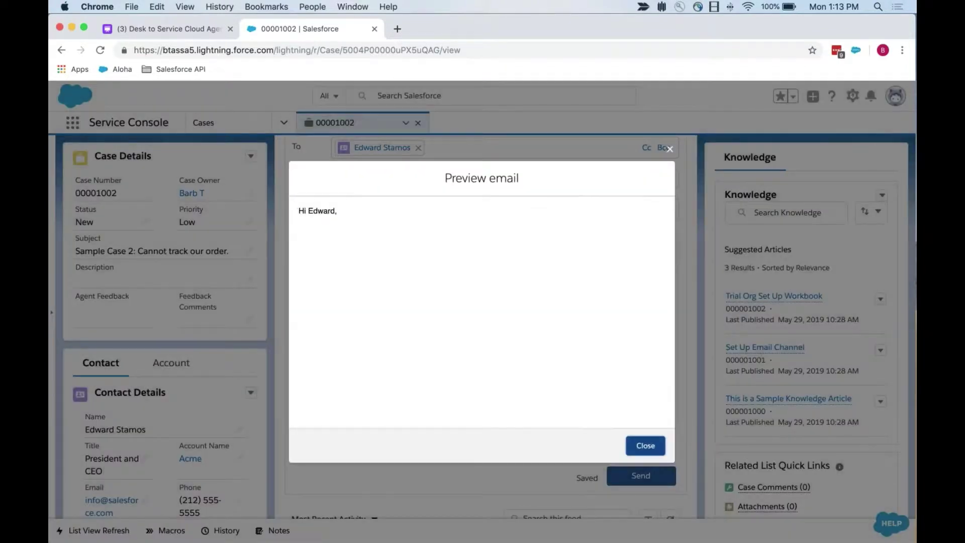
{"action": "left_click", "coordinate": [672, 149]}
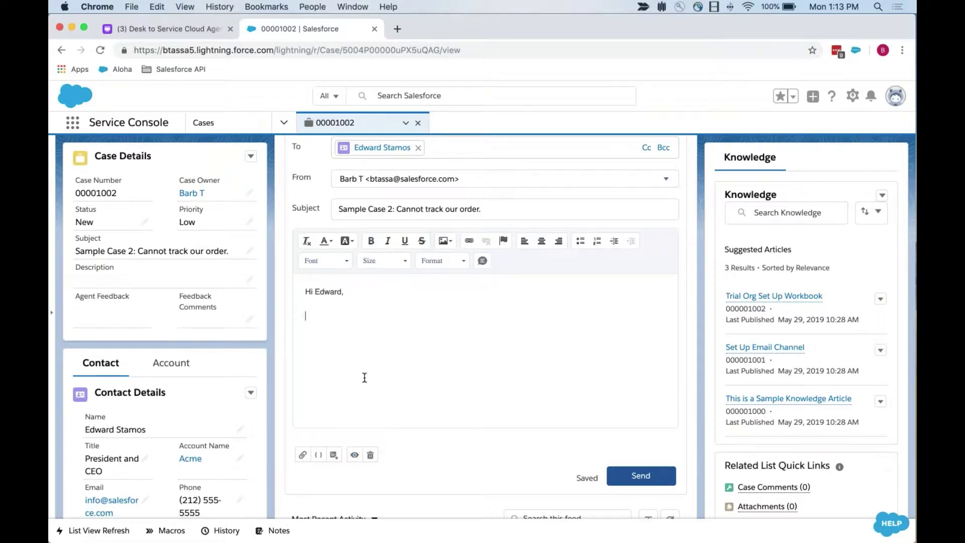
{"action": "scroll", "coordinate": [364, 332], "scroll_direction": "up", "scroll_amount": 1}
Step: Place the cursor on the blank line under the greeting in the email body
{"action": "left_click", "coordinate": [364, 335]}
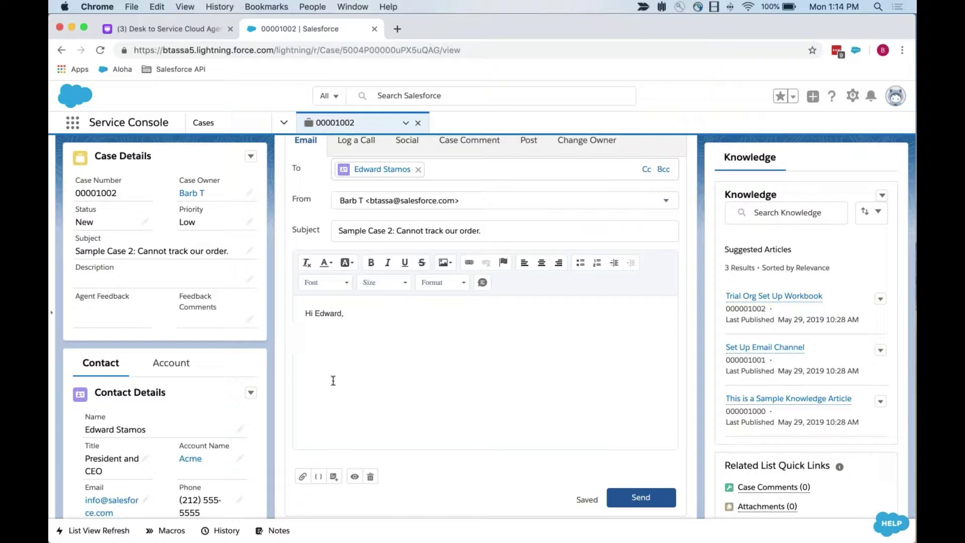
Step: In a new browser tab, go to google.com and search for 'google news'
{"action": "left_click", "coordinate": [398, 30]}
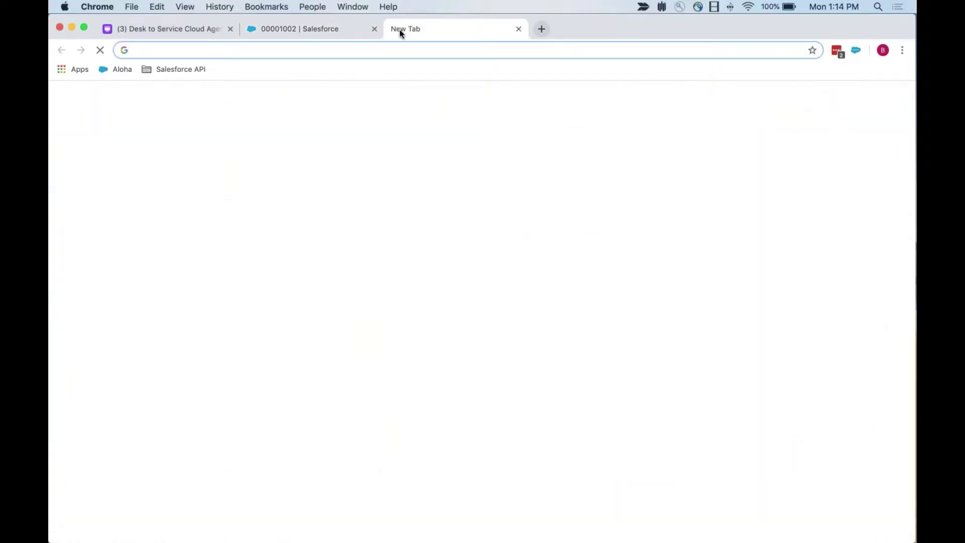
{"action": "type", "text": "goo"}
{"action": "key", "text": "Return"}
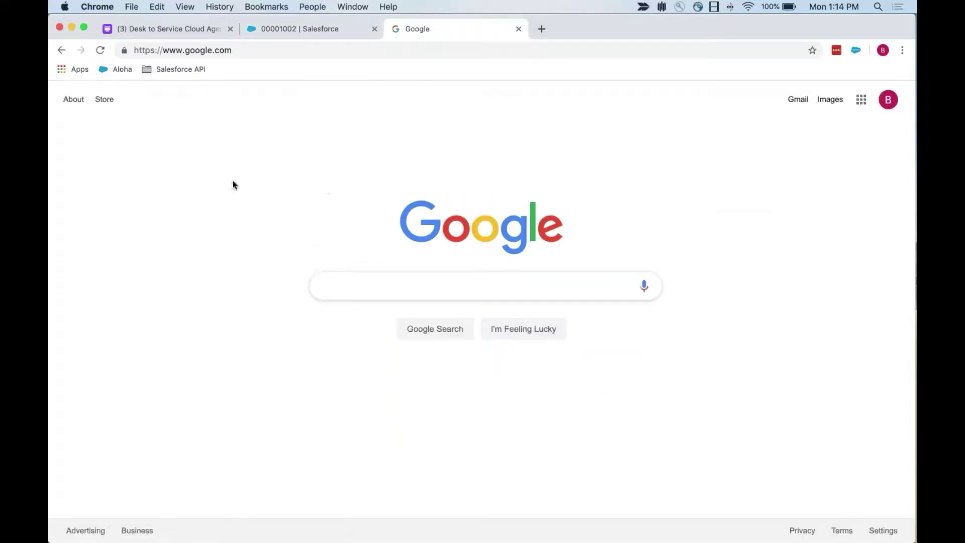
{"action": "left_click", "coordinate": [268, 50]}
{"action": "type", "text": "google news"}
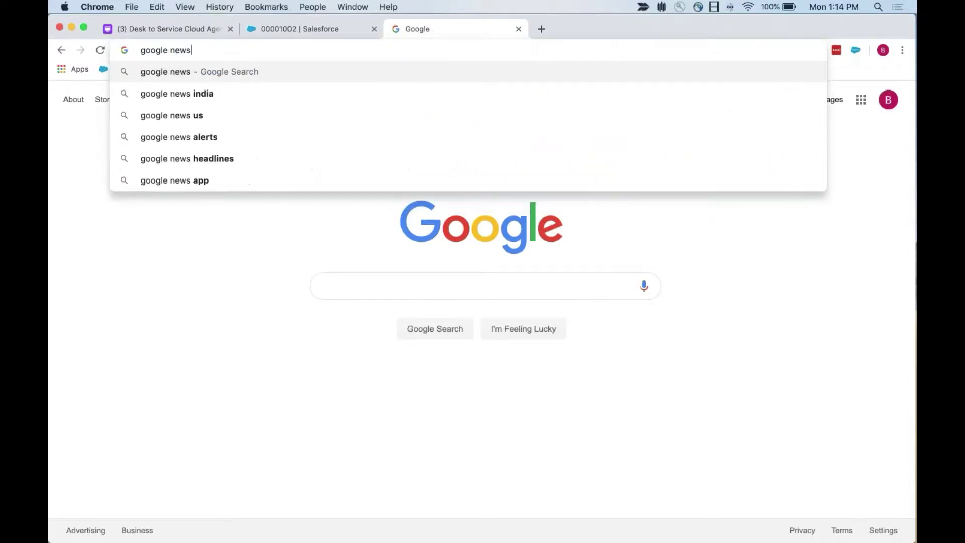
{"action": "key", "text": "Return"}
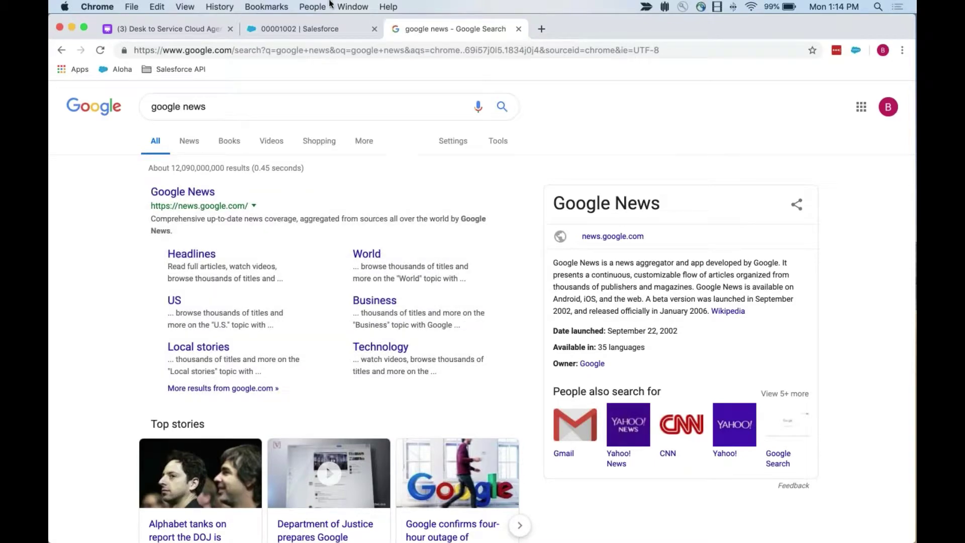
Step: Add 'Please see the screenshot:' to the reply and paste the Google News screenshot below it
{"action": "left_click", "coordinate": [307, 23]}
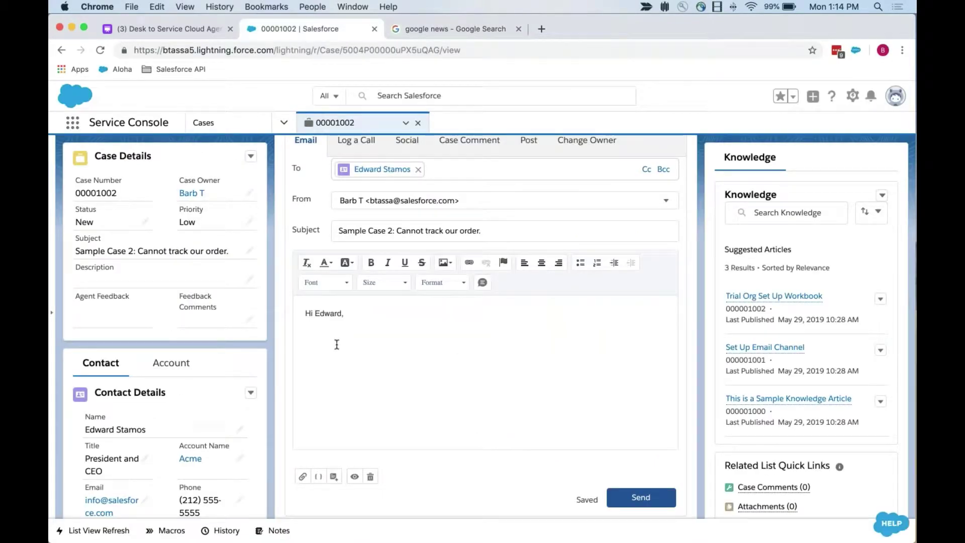
{"action": "type", "text": "Please see the screenshot:"}
{"action": "key", "text": "Return"}
{"action": "key", "text": "super+v"}
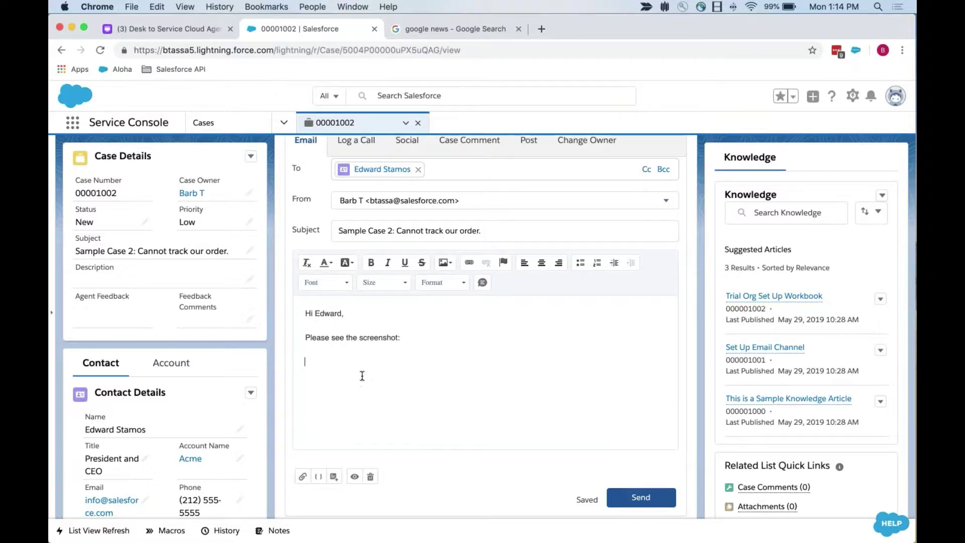
{"action": "scroll", "coordinate": [363, 381], "scroll_direction": "down", "scroll_amount": 5}
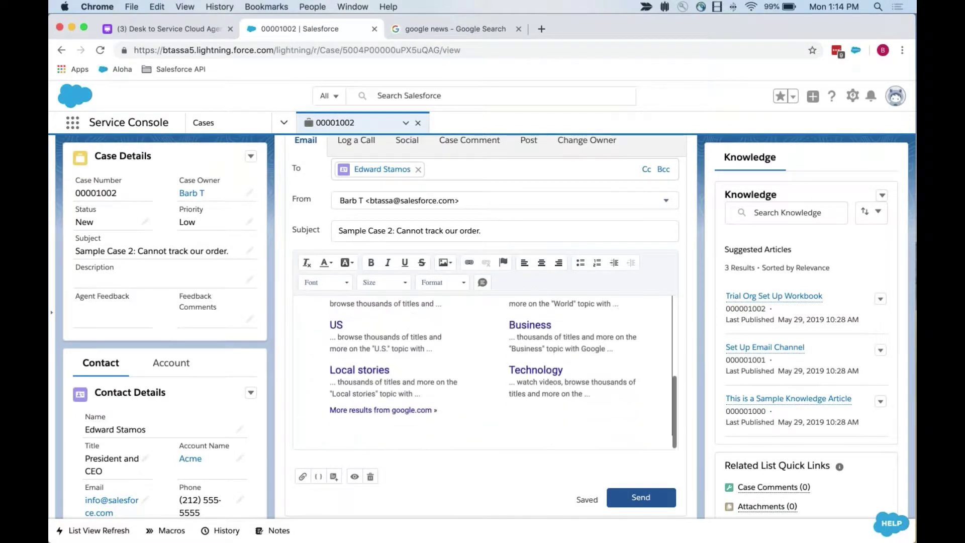
{"action": "scroll", "coordinate": [485, 373], "scroll_direction": "up", "scroll_amount": 4}
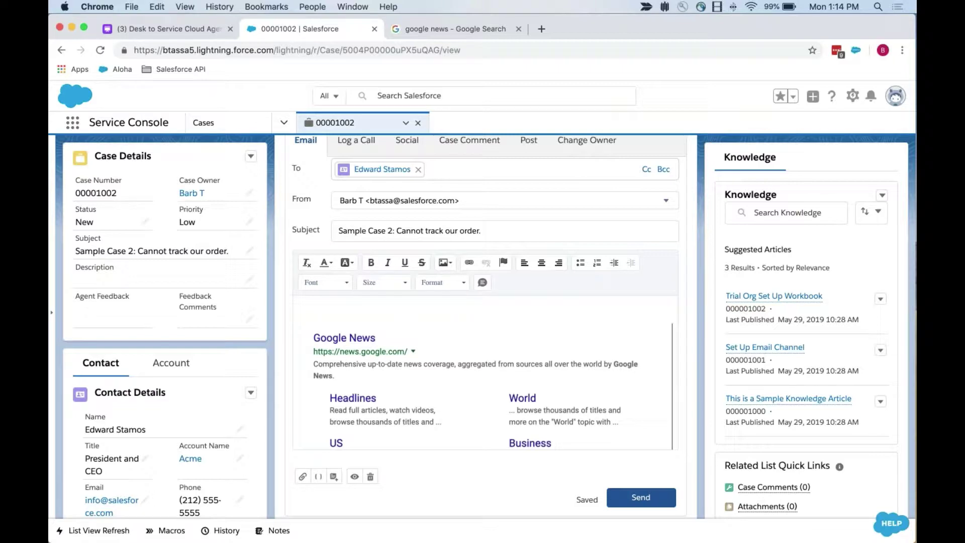
{"action": "scroll", "coordinate": [425, 397], "scroll_direction": "up", "scroll_amount": 2}
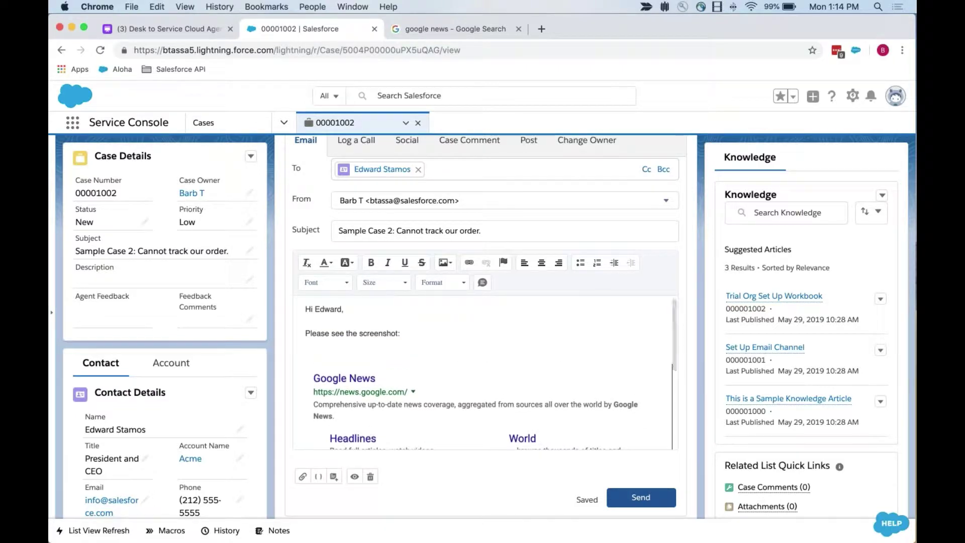
{"action": "left_click", "coordinate": [354, 476]}
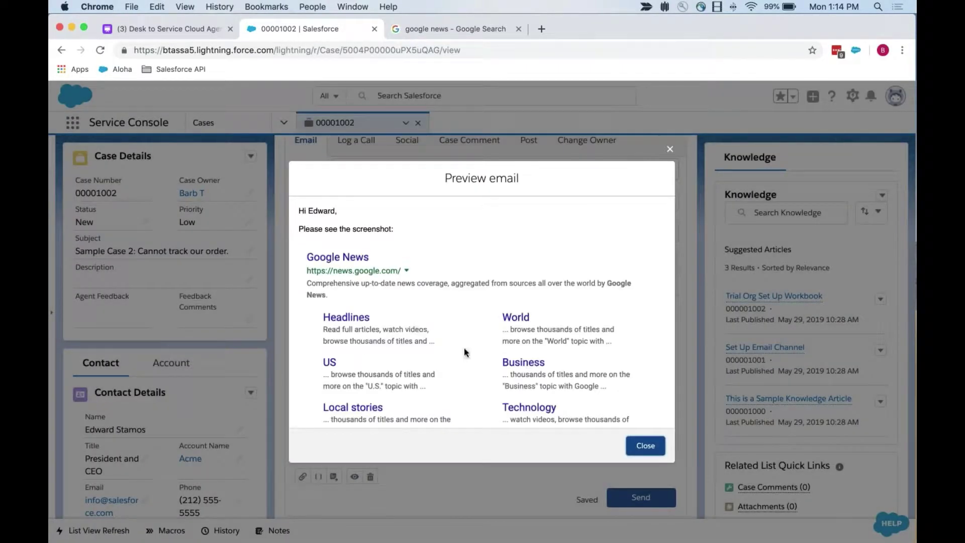
{"action": "scroll", "coordinate": [463, 348], "scroll_direction": "down", "scroll_amount": 3}
{"action": "scroll", "coordinate": [464, 347], "scroll_direction": "up", "scroll_amount": 3}
{"action": "scroll", "coordinate": [464, 348], "scroll_direction": "down", "scroll_amount": 1}
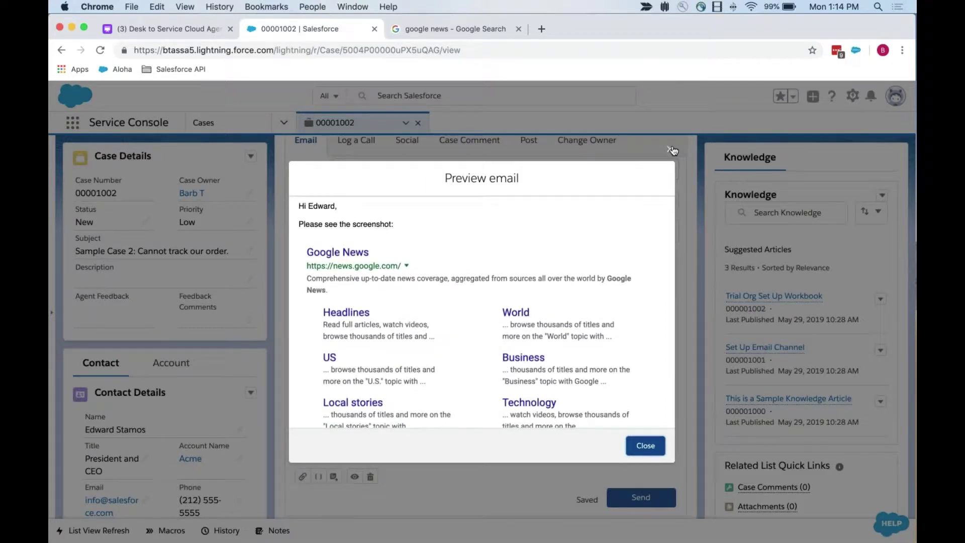
{"action": "left_click", "coordinate": [671, 149]}
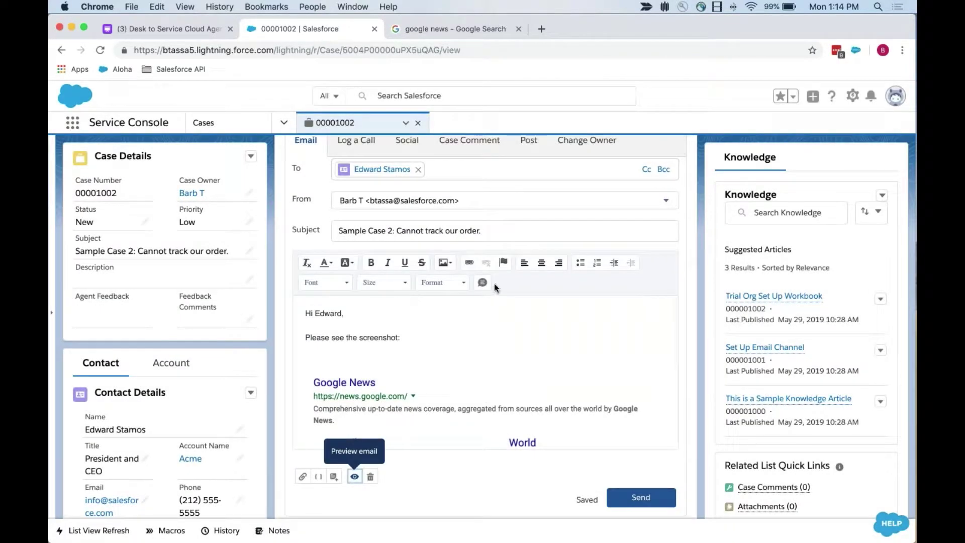
Step: Open case 00001001 from the All Cases list in its own subtab
{"action": "left_click", "coordinate": [363, 322]}
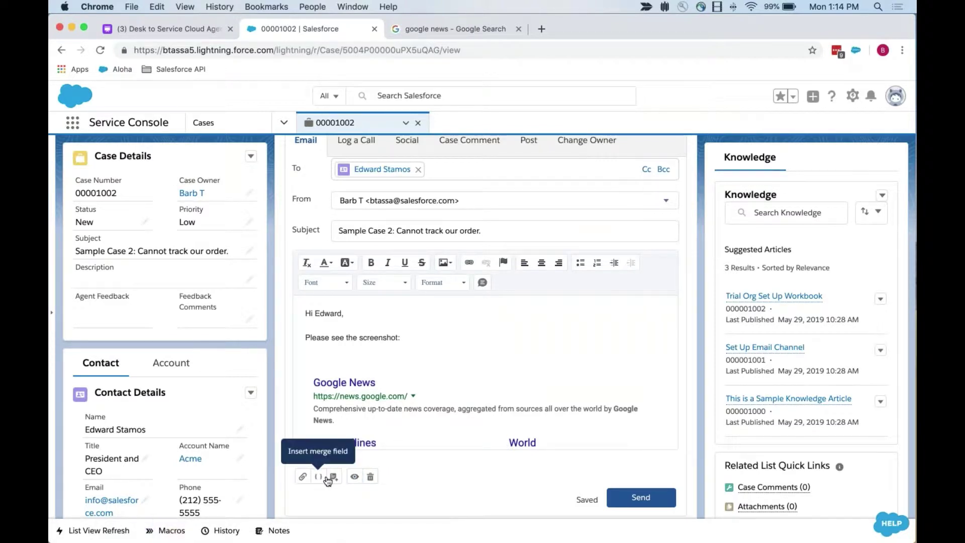
{"action": "left_click", "coordinate": [482, 282]}
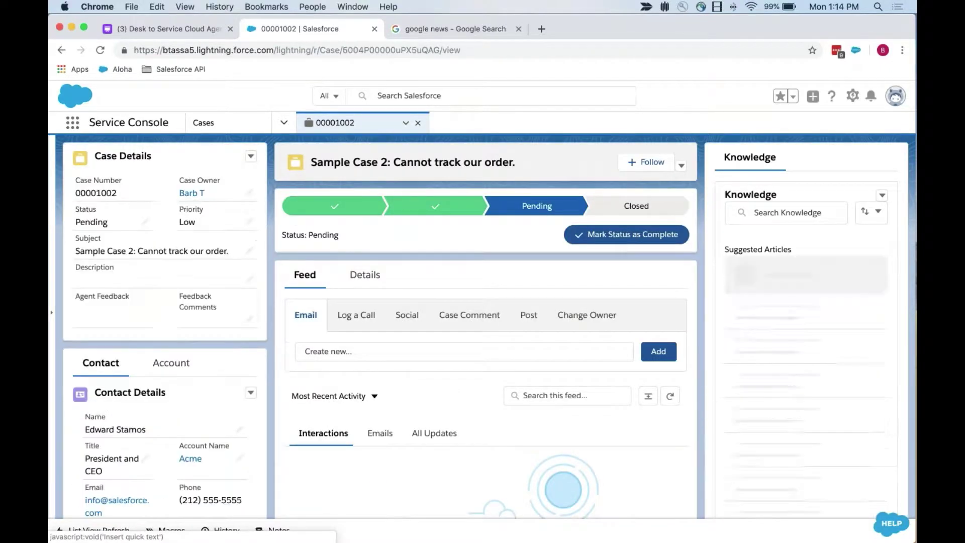
{"action": "left_click", "coordinate": [249, 124]}
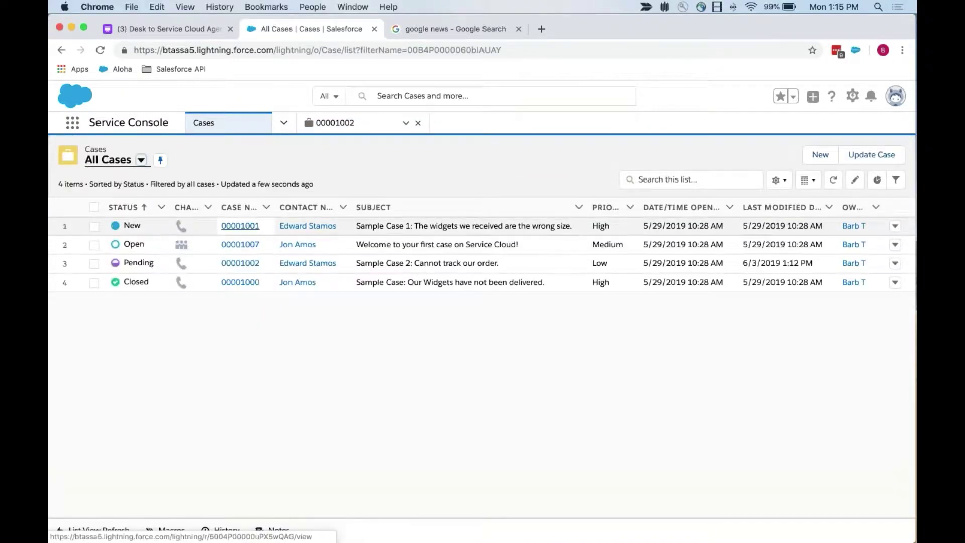
{"action": "left_click", "coordinate": [240, 226]}
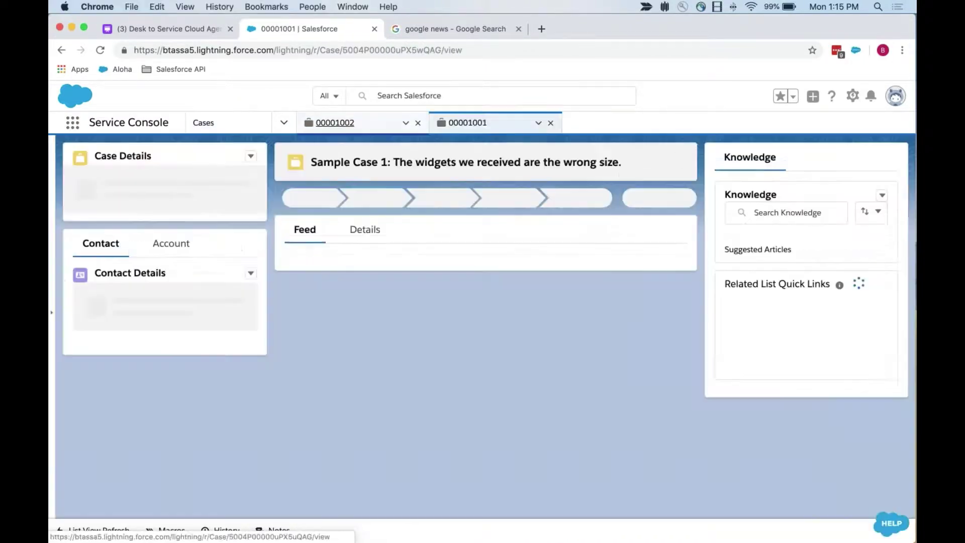
Step: Return to case 00001002 and put the cursor back in the draft email body
{"action": "left_click", "coordinate": [336, 124]}
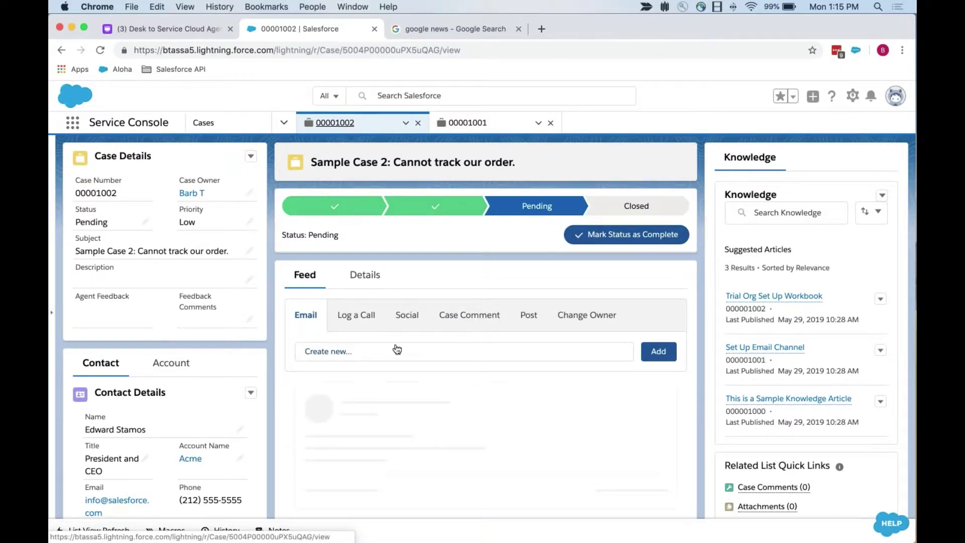
{"action": "scroll", "coordinate": [386, 432], "scroll_direction": "down", "scroll_amount": 1}
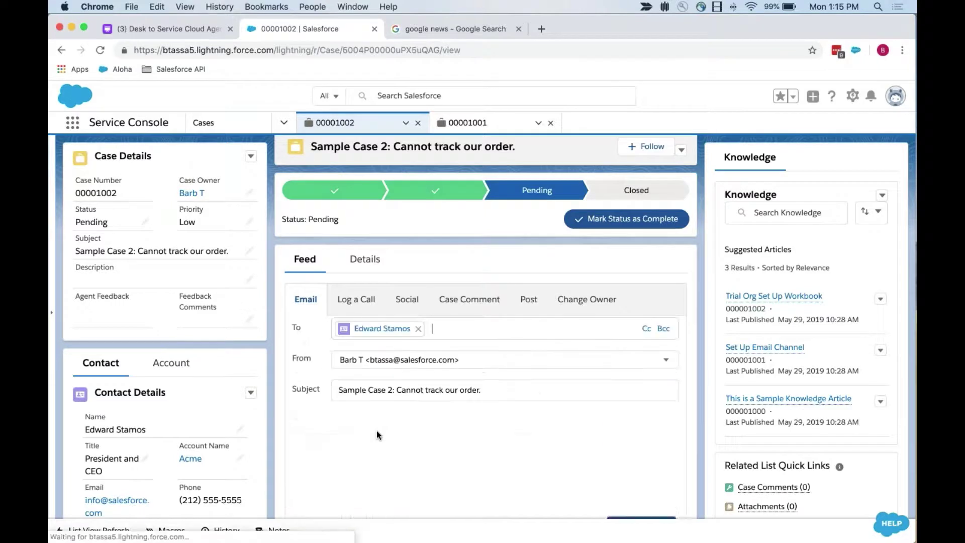
{"action": "scroll", "coordinate": [376, 430], "scroll_direction": "down", "scroll_amount": 2}
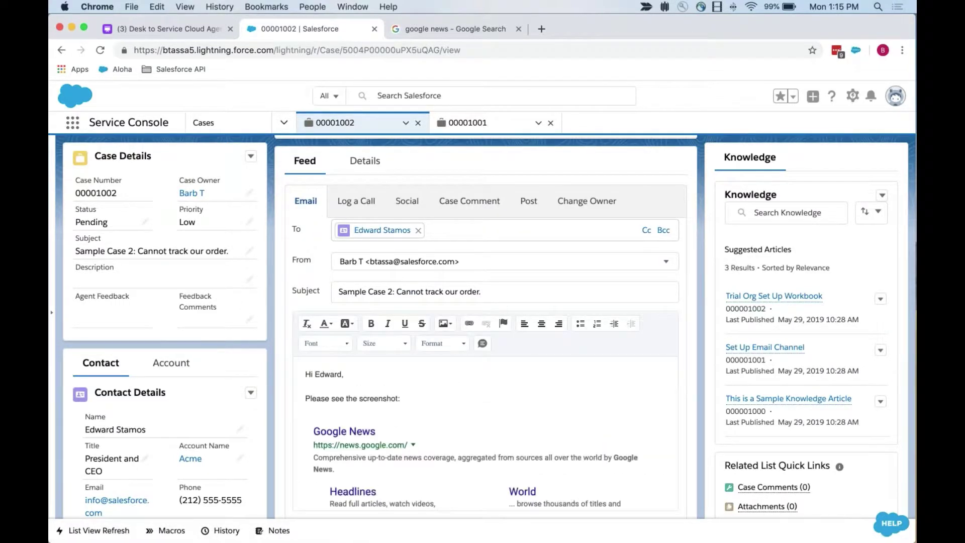
{"action": "scroll", "coordinate": [488, 382], "scroll_direction": "down", "scroll_amount": 1}
{"action": "left_click", "coordinate": [484, 376]}
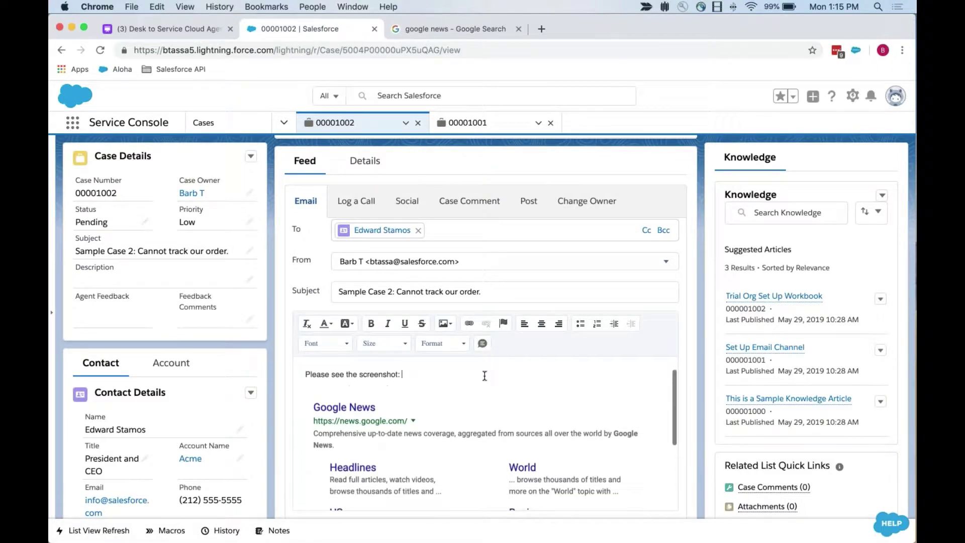
Step: Show the quick text options and select the Sample Greeting 'Hi {!Contact.FirstName}, Thank you for reaching out!'
{"action": "left_click", "coordinate": [483, 345]}
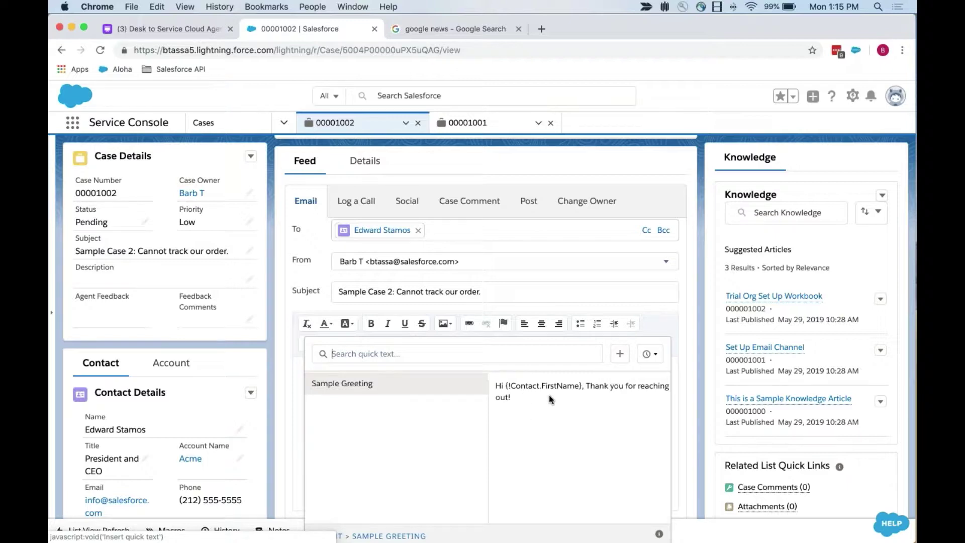
{"action": "left_click", "coordinate": [498, 386]}
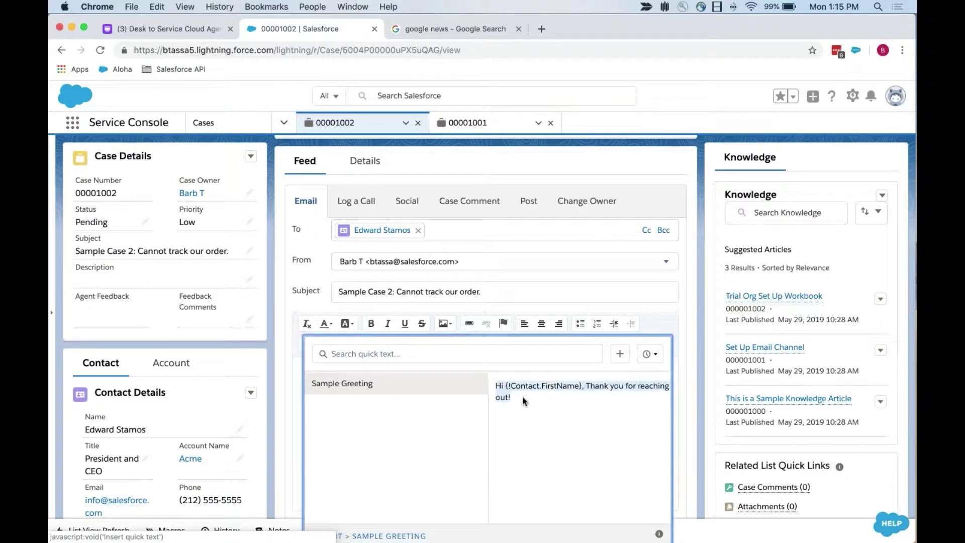
{"action": "left_click_drag", "start_coordinate": [505, 385], "coordinate": [583, 388]}
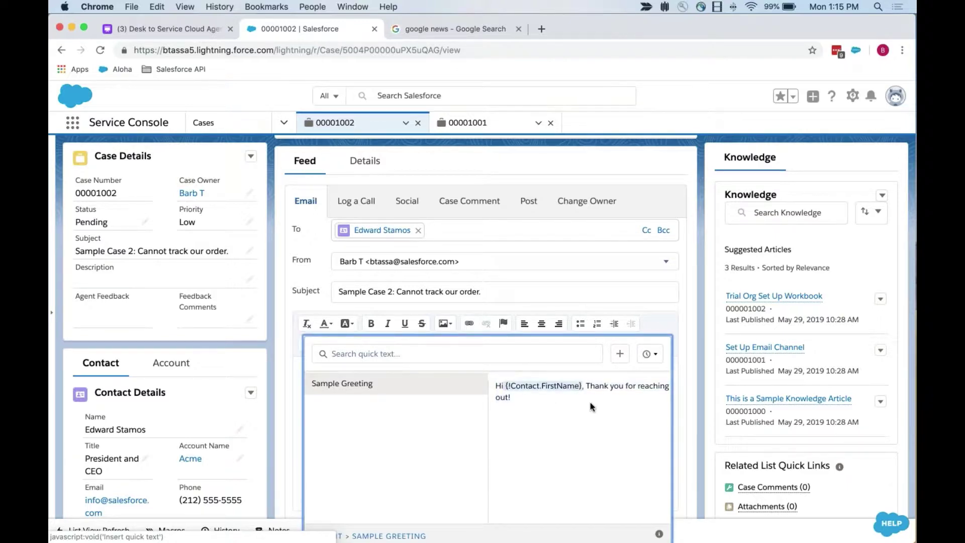
{"action": "left_click", "coordinate": [528, 399]}
{"action": "left_click_drag", "start_coordinate": [504, 386], "coordinate": [584, 386]}
{"action": "left_click_drag", "start_coordinate": [527, 408], "coordinate": [497, 384]}
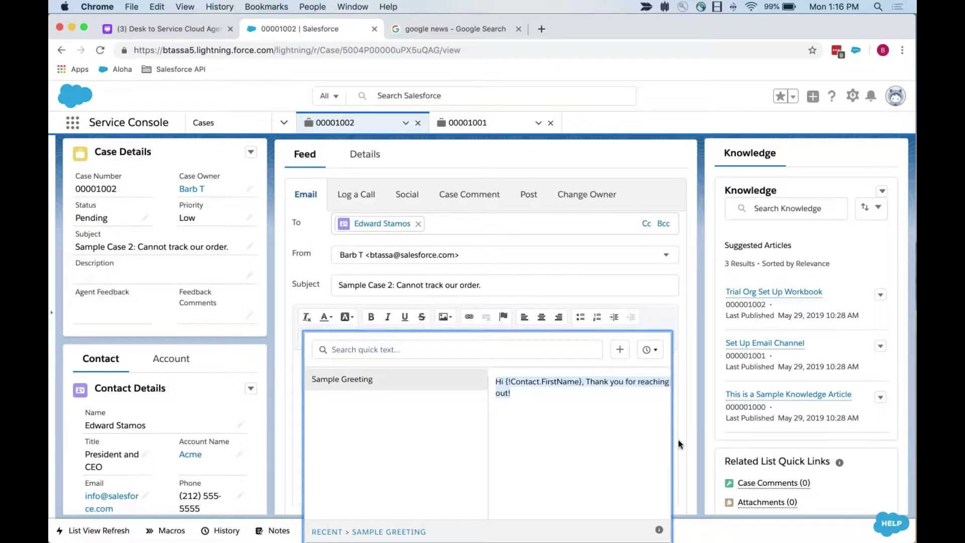
{"action": "scroll", "coordinate": [677, 439], "scroll_direction": "down", "scroll_amount": 1}
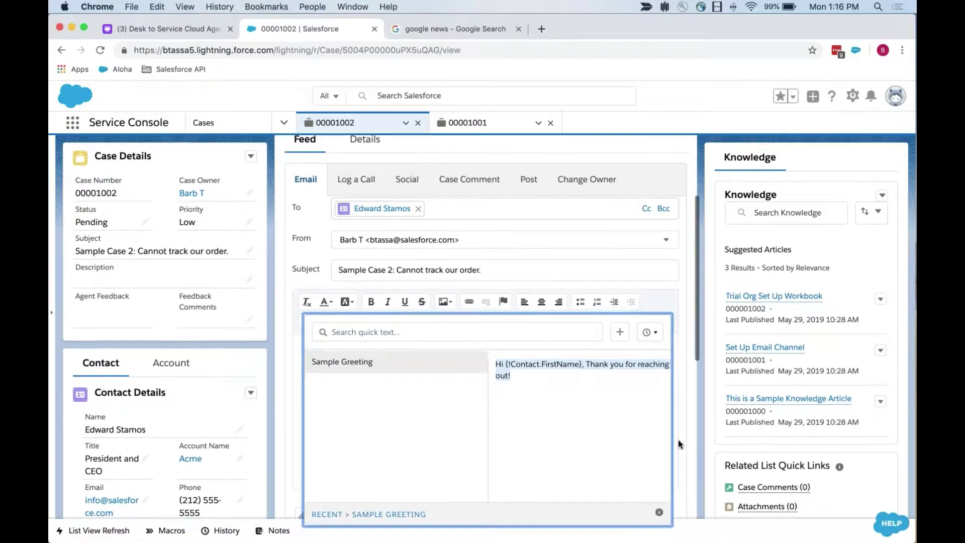
Step: Close the quick text panel and end the email with 'Thanks,' and the sender's first name
{"action": "left_click", "coordinate": [660, 289]}
{"action": "scroll", "coordinate": [659, 292], "scroll_direction": "down", "scroll_amount": 3}
{"action": "scroll", "coordinate": [660, 288], "scroll_direction": "up", "scroll_amount": 3}
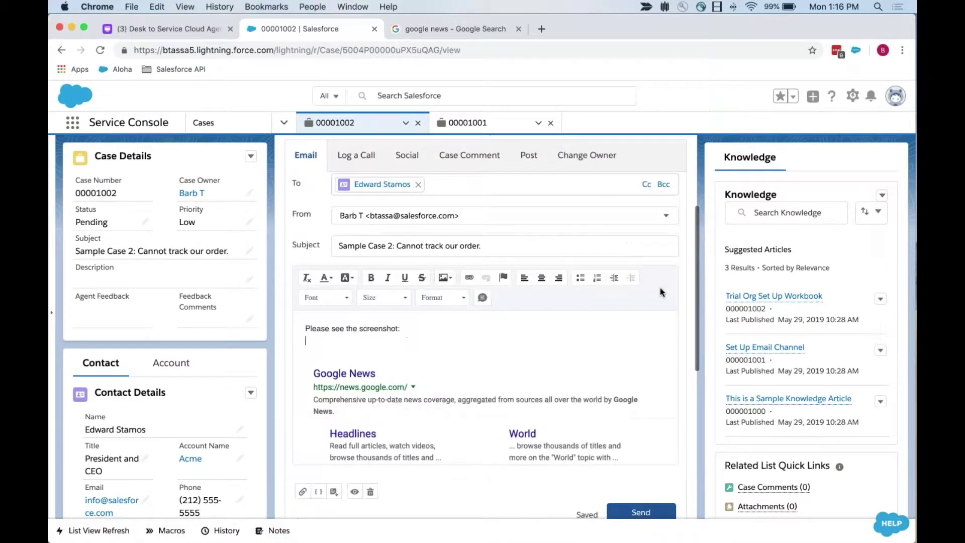
{"action": "scroll", "coordinate": [491, 387], "scroll_direction": "up", "scroll_amount": 1}
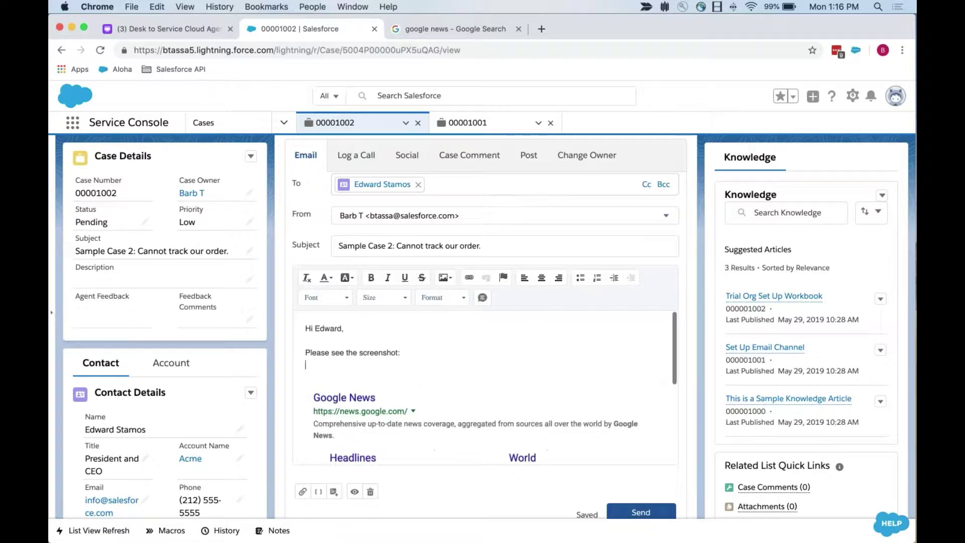
{"action": "key", "text": "Return"}
{"action": "type", "text": "Thanks,"}
{"action": "key", "text": "Return"}
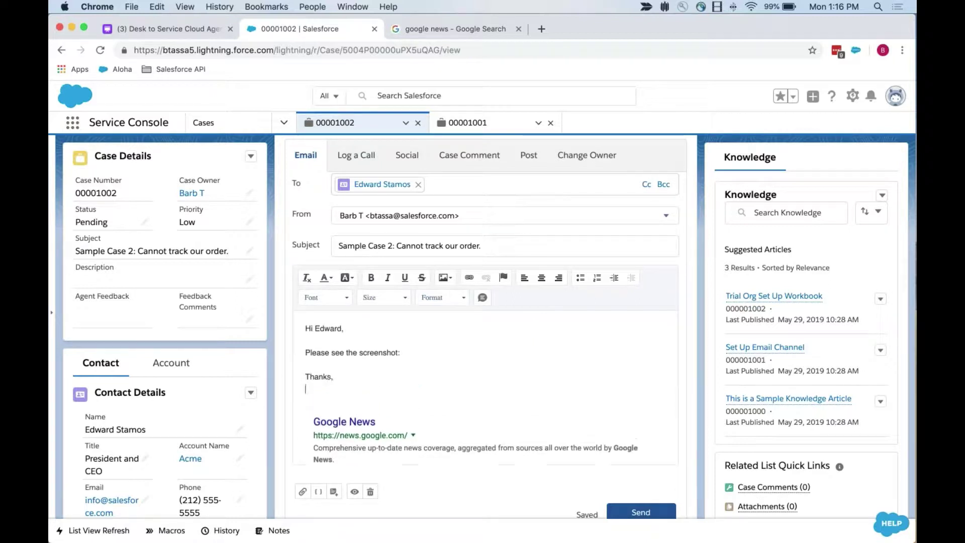
{"action": "type", "text": "Barb"}
Step: Add empty Cc and Bcc recipient fields to the email
{"action": "scroll", "coordinate": [485, 327], "scroll_direction": "up", "scroll_amount": 2}
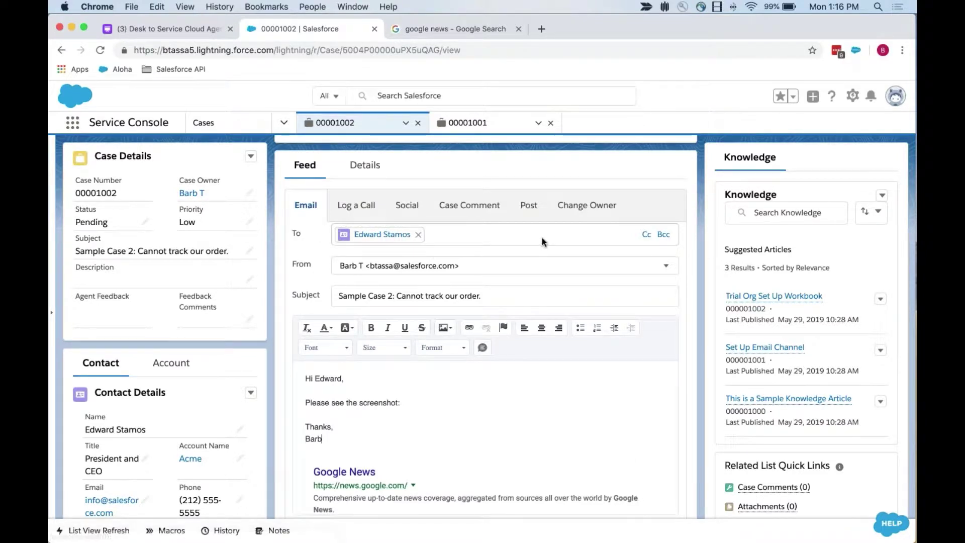
{"action": "left_click", "coordinate": [647, 234]}
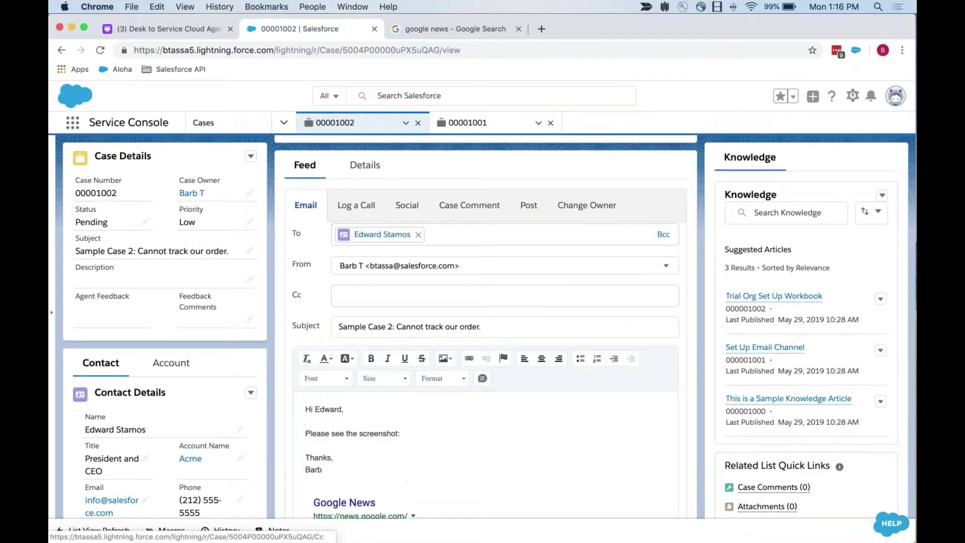
{"action": "left_click", "coordinate": [664, 237]}
{"action": "scroll", "coordinate": [539, 331], "scroll_direction": "down", "scroll_amount": 3}
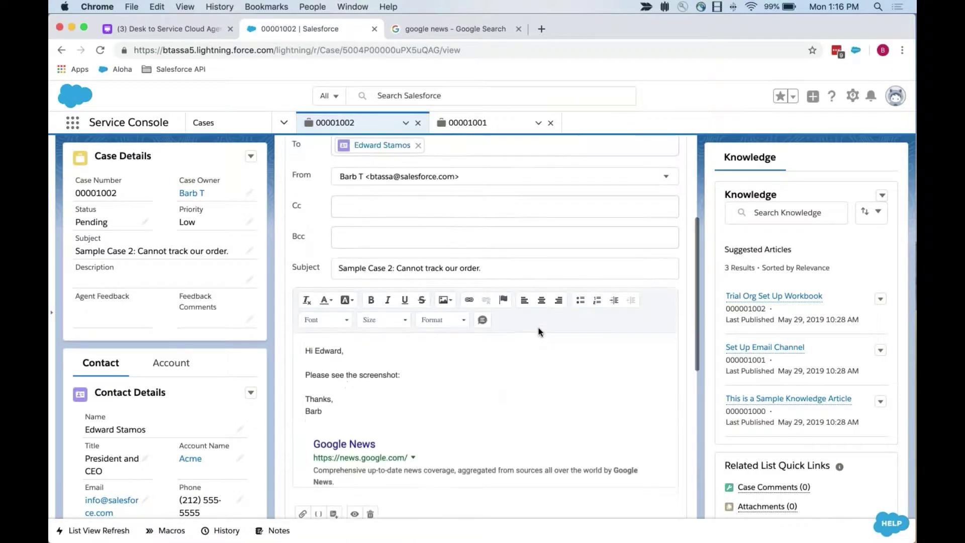
{"action": "scroll", "coordinate": [538, 332], "scroll_direction": "up", "scroll_amount": 5}
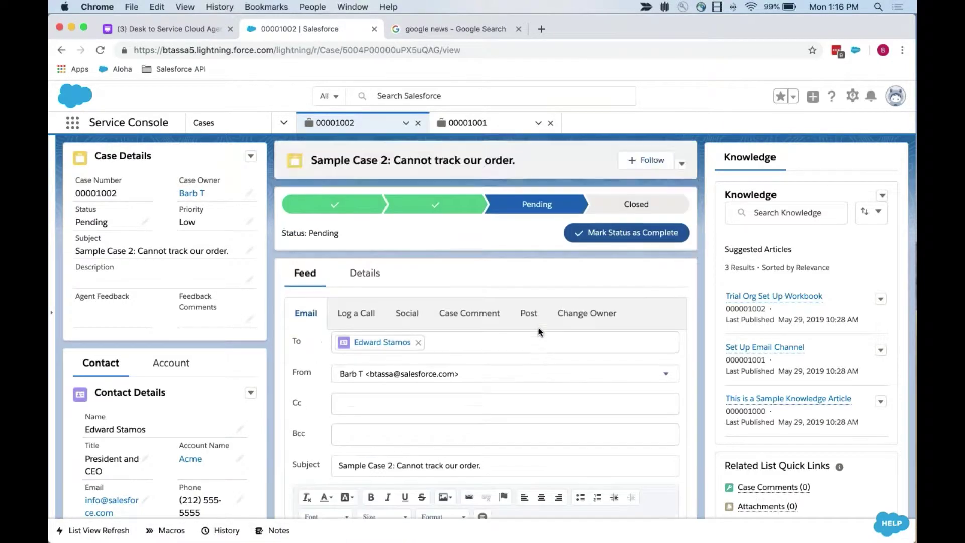
{"action": "scroll", "coordinate": [539, 327], "scroll_direction": "down", "scroll_amount": 7}
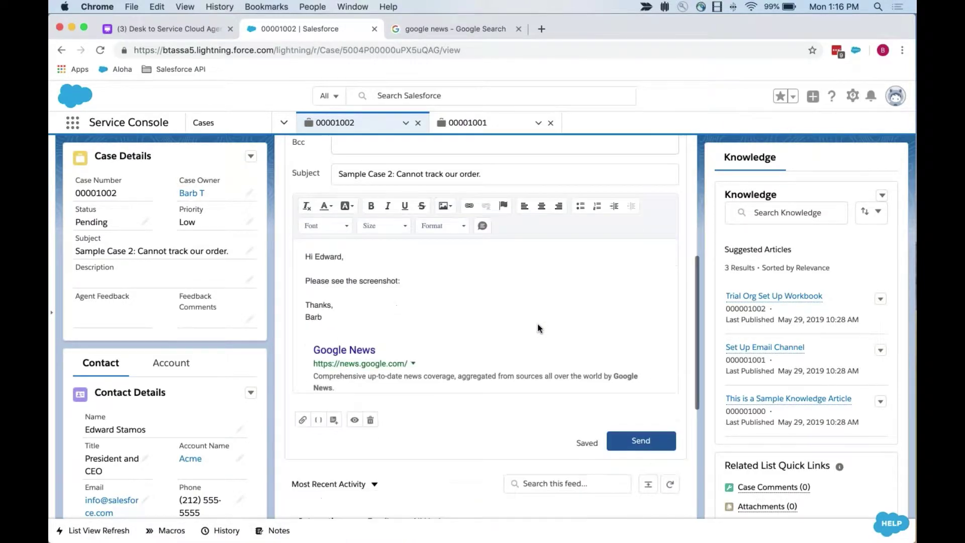
Step: Send the Sample Case 2 email to the case contact and review it in the feed
{"action": "left_click", "coordinate": [640, 442]}
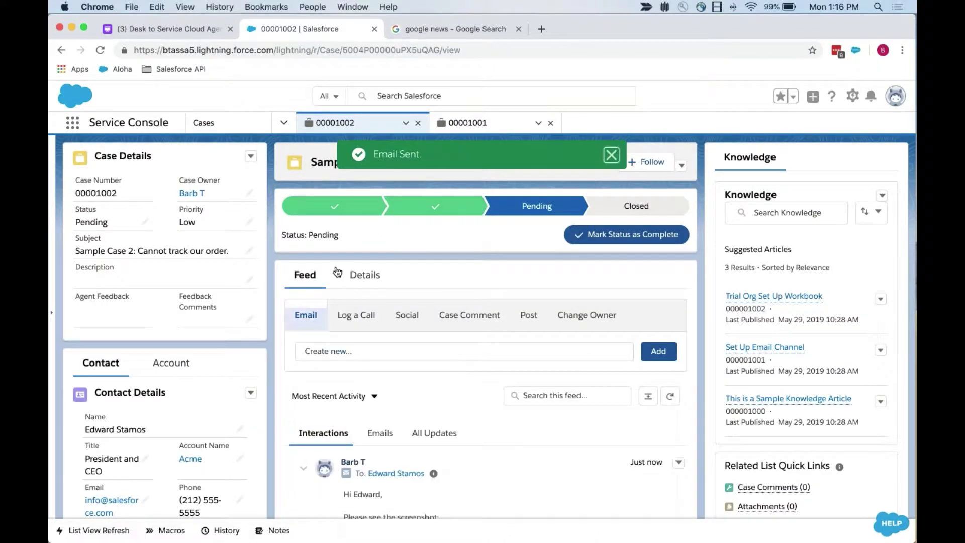
{"action": "scroll", "coordinate": [331, 267], "scroll_direction": "down", "scroll_amount": 4}
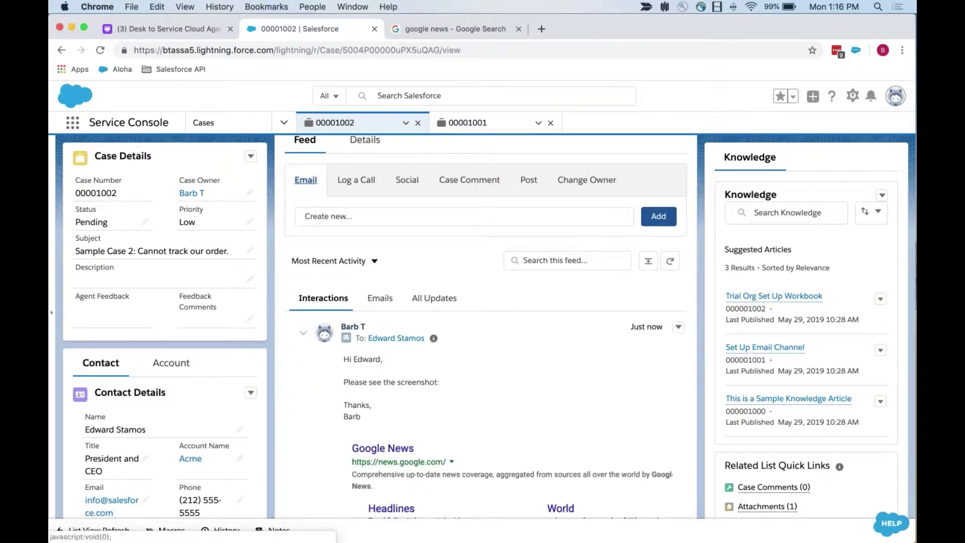
{"action": "scroll", "coordinate": [315, 257], "scroll_direction": "down", "scroll_amount": 3}
{"action": "scroll", "coordinate": [402, 417], "scroll_direction": "up", "scroll_amount": 7}
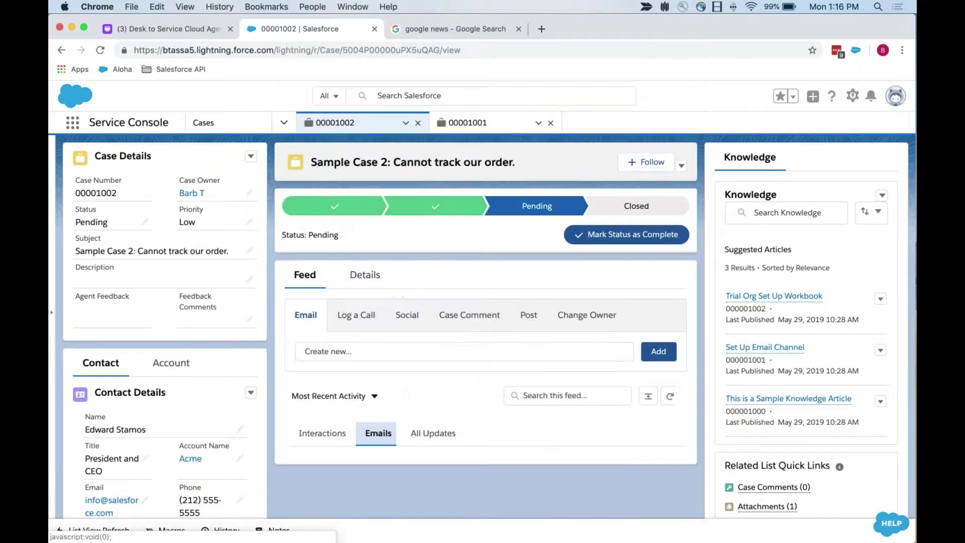
{"action": "scroll", "coordinate": [455, 476], "scroll_direction": "down", "scroll_amount": 4}
{"action": "scroll", "coordinate": [458, 480], "scroll_direction": "down", "scroll_amount": 4}
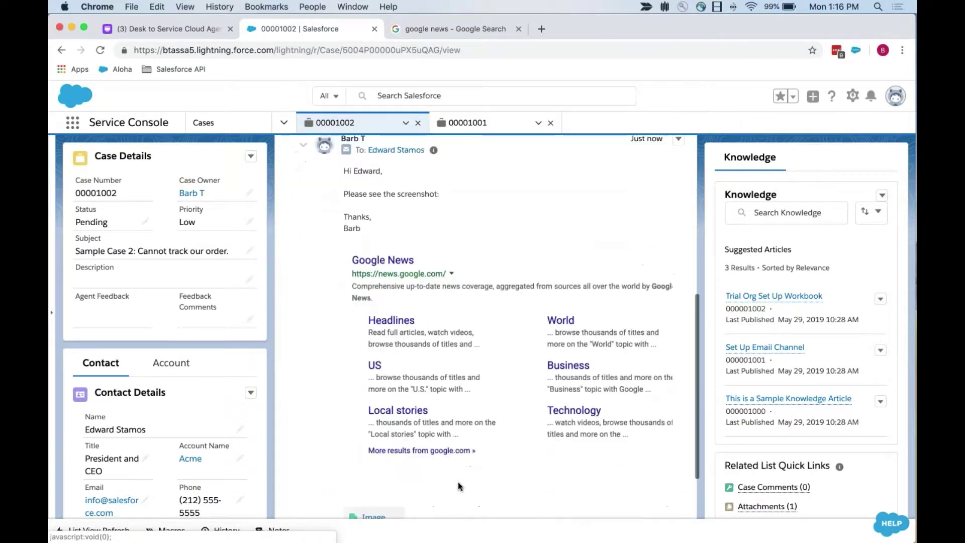
{"action": "scroll", "coordinate": [457, 481], "scroll_direction": "up", "scroll_amount": 6}
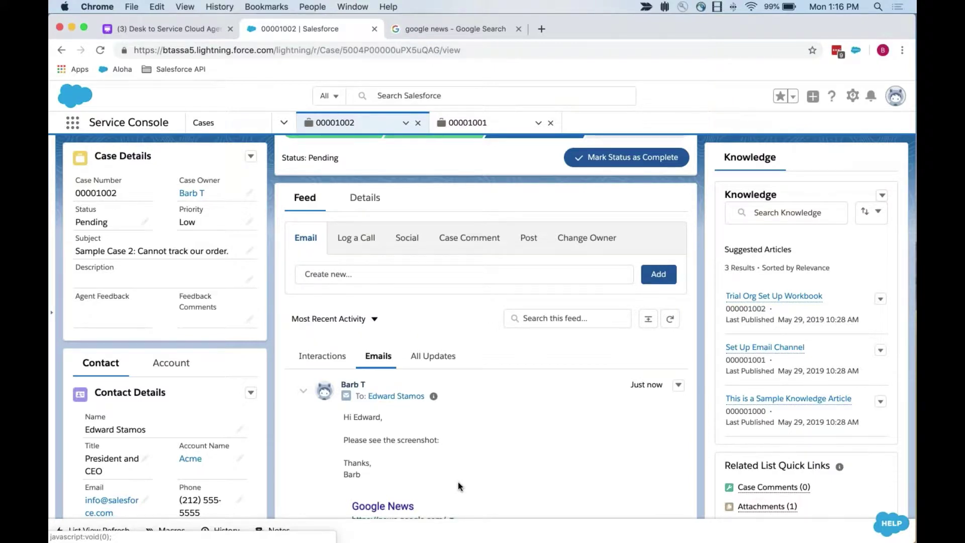
Step: Start a RE: reply to the sent email
{"action": "scroll", "coordinate": [457, 485], "scroll_direction": "up", "scroll_amount": 3}
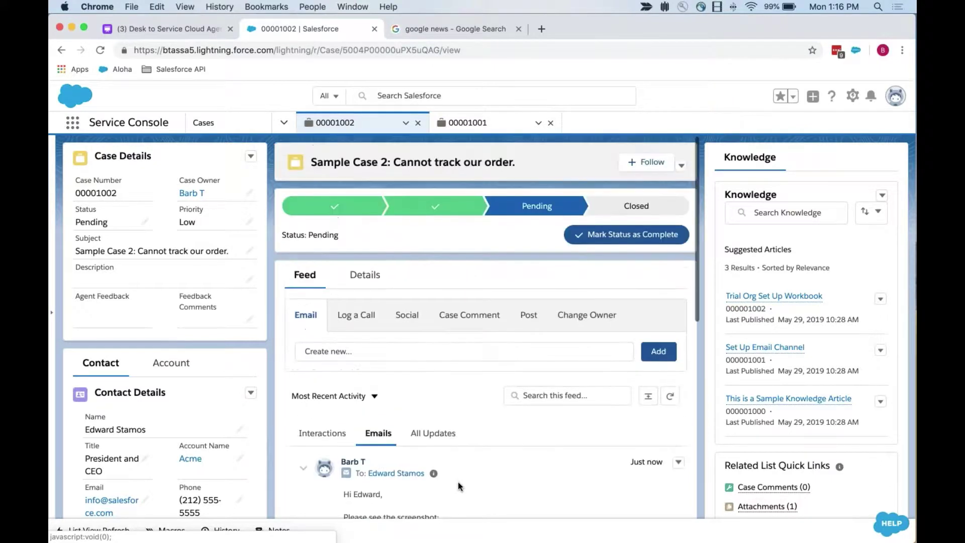
{"action": "scroll", "coordinate": [457, 485], "scroll_direction": "down", "scroll_amount": 1}
{"action": "scroll", "coordinate": [457, 482], "scroll_direction": "down", "scroll_amount": 2}
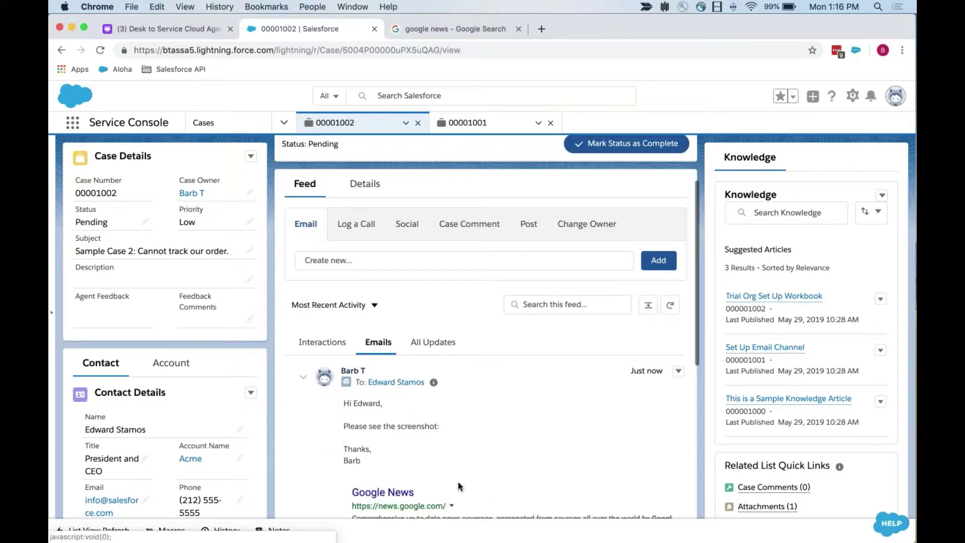
{"action": "left_click", "coordinate": [352, 260]}
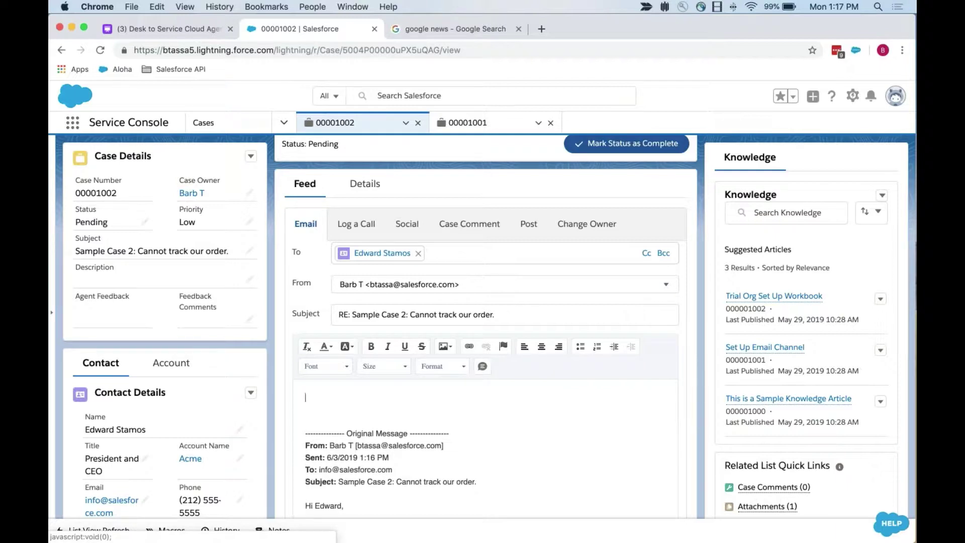
{"action": "scroll", "coordinate": [575, 347], "scroll_direction": "up", "scroll_amount": 3}
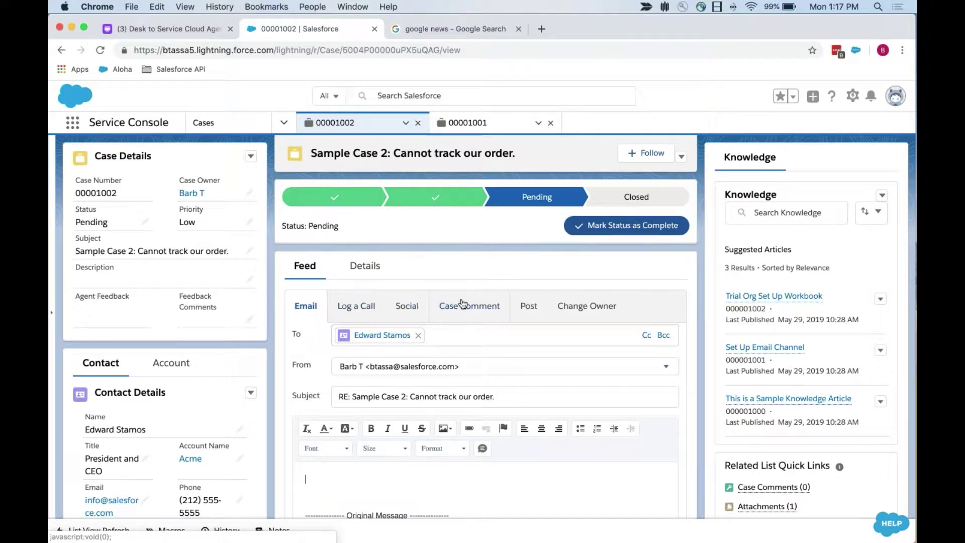
Step: Save the case comment 'Replied to customer, but will need more followup.'
{"action": "left_click", "coordinate": [490, 310]}
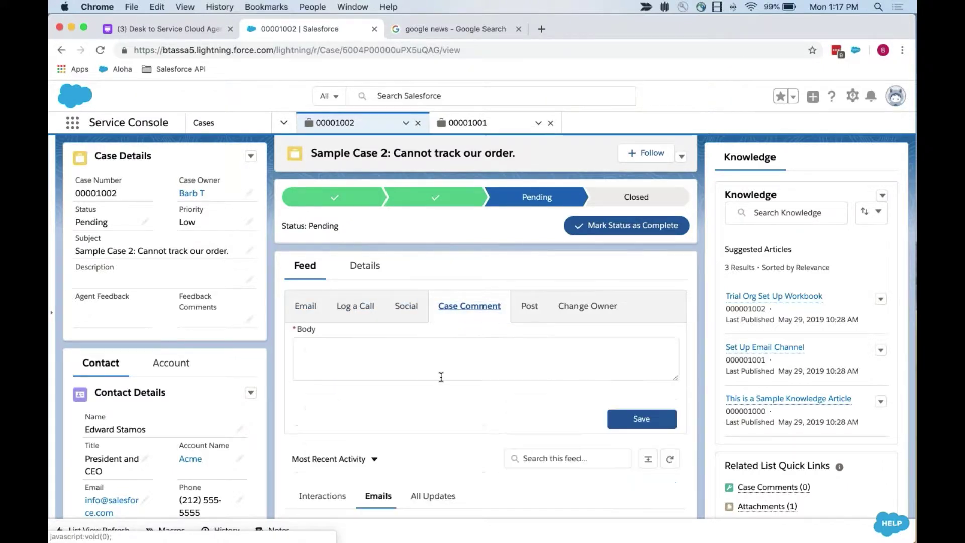
{"action": "left_click", "coordinate": [420, 364]}
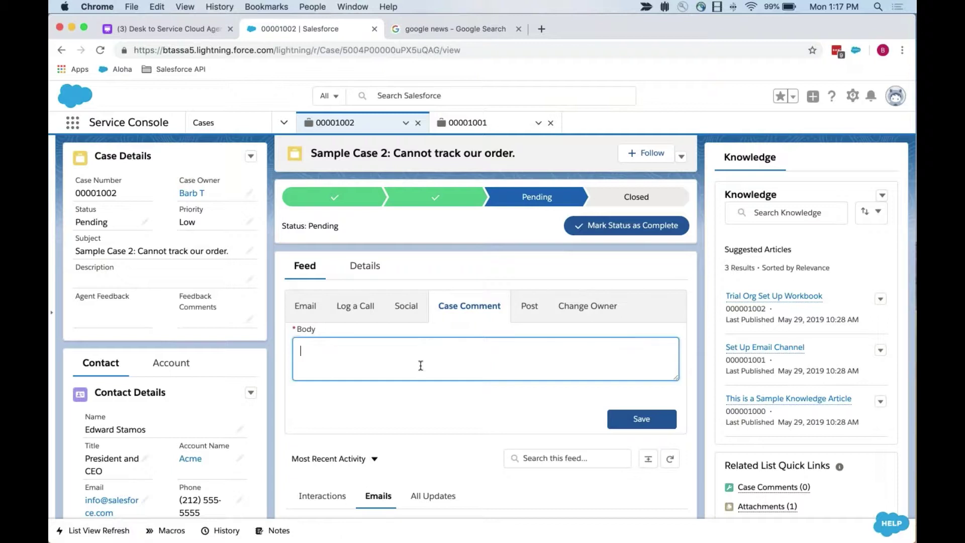
{"action": "type", "text": "Replied to customer, but "}
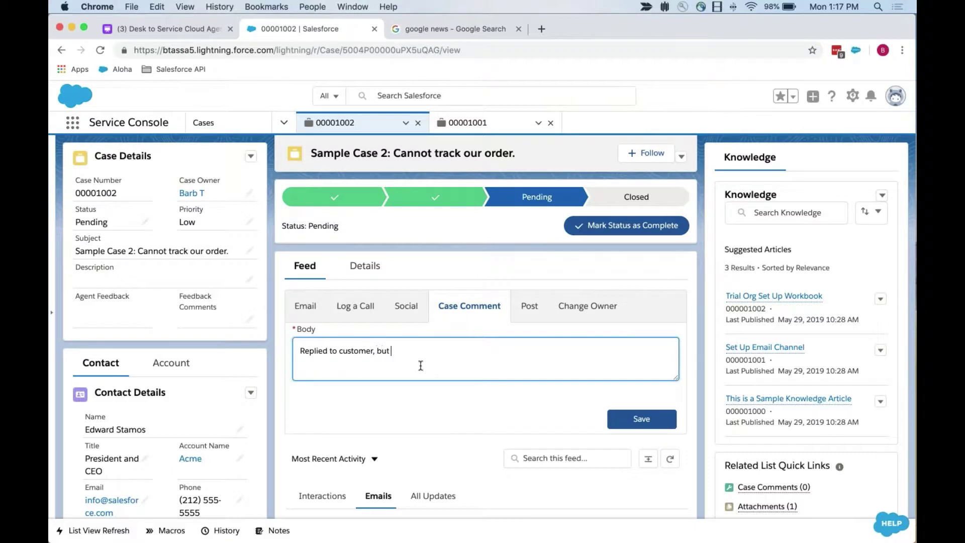
{"action": "type", "text": "will need more followup."}
{"action": "left_click", "coordinate": [640, 419]}
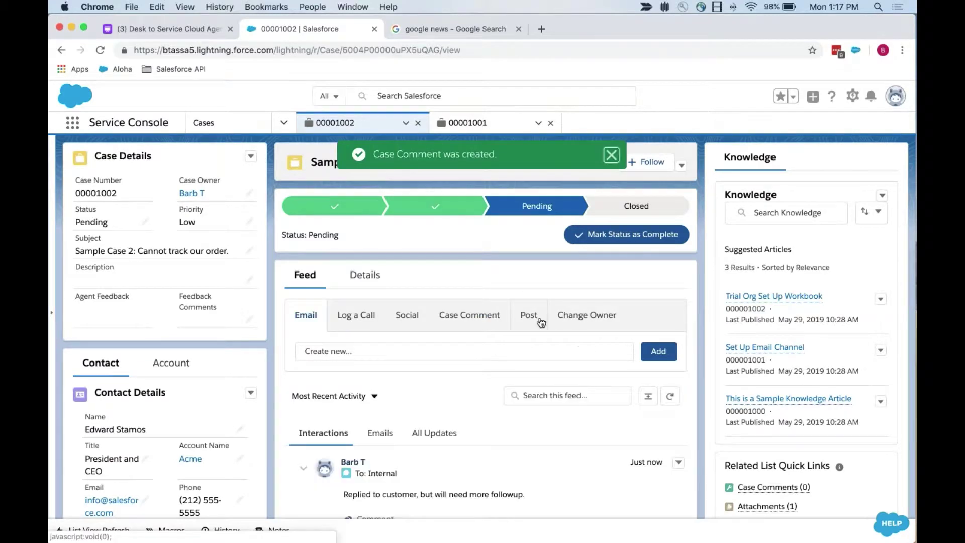
{"action": "left_click", "coordinate": [530, 316]}
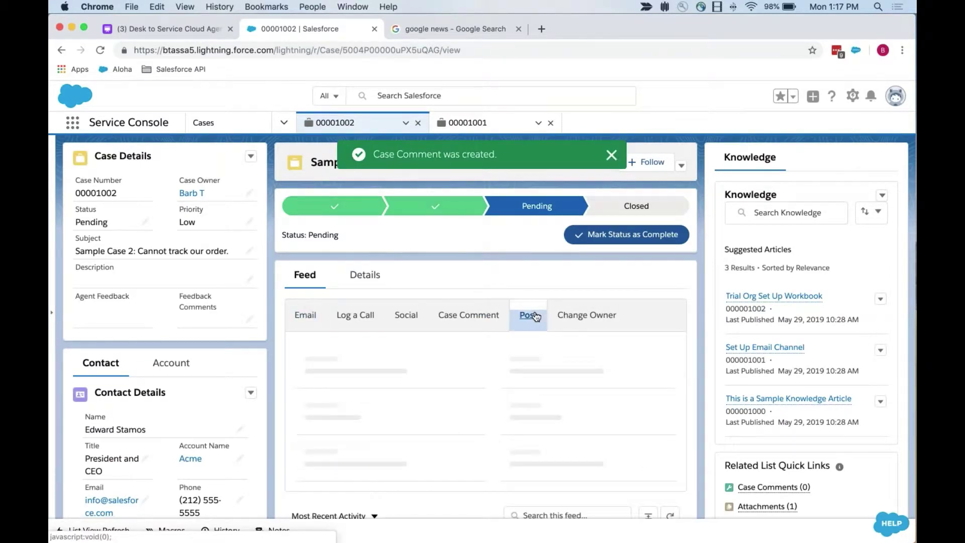
{"action": "left_click", "coordinate": [468, 370]}
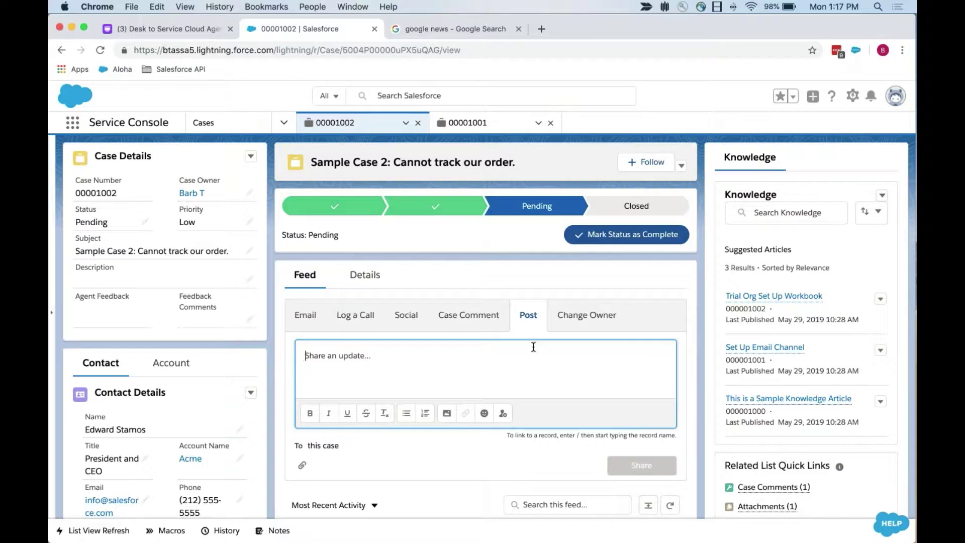
{"action": "type", "text": "Hi @b"}
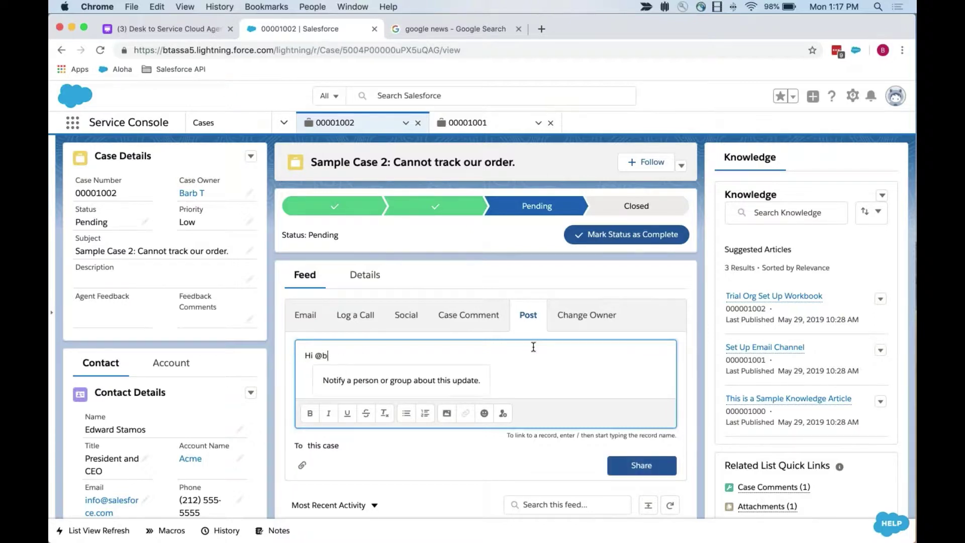
{"action": "type", "text": "ar"}
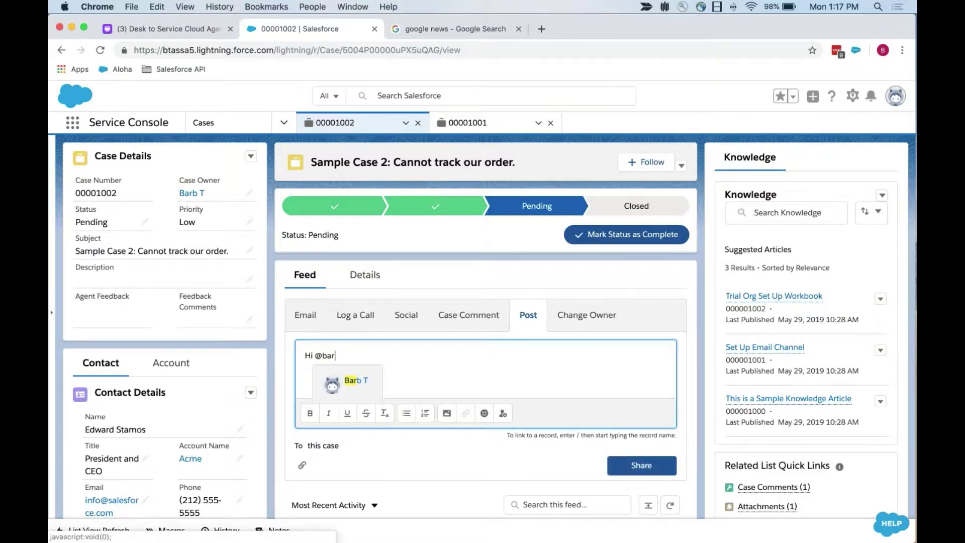
{"action": "left_click", "coordinate": [359, 385]}
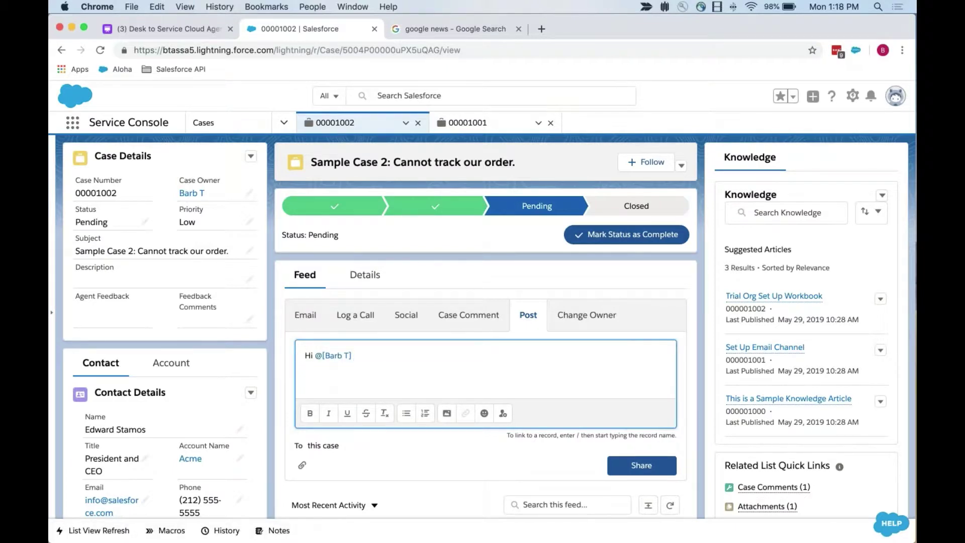
{"action": "type", "text": "- i need help getting the product code for th"}
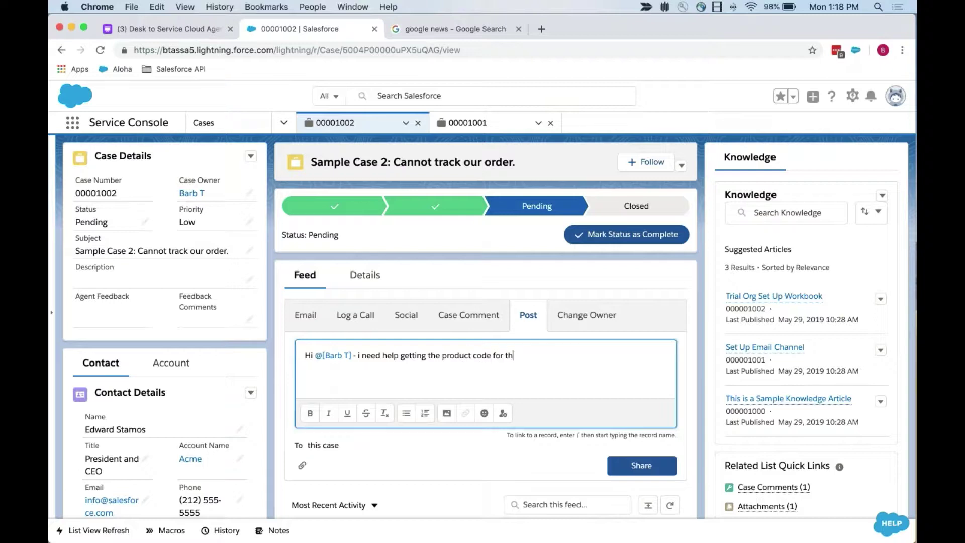
{"action": "type", "text": "is customer.. Can you help>"}
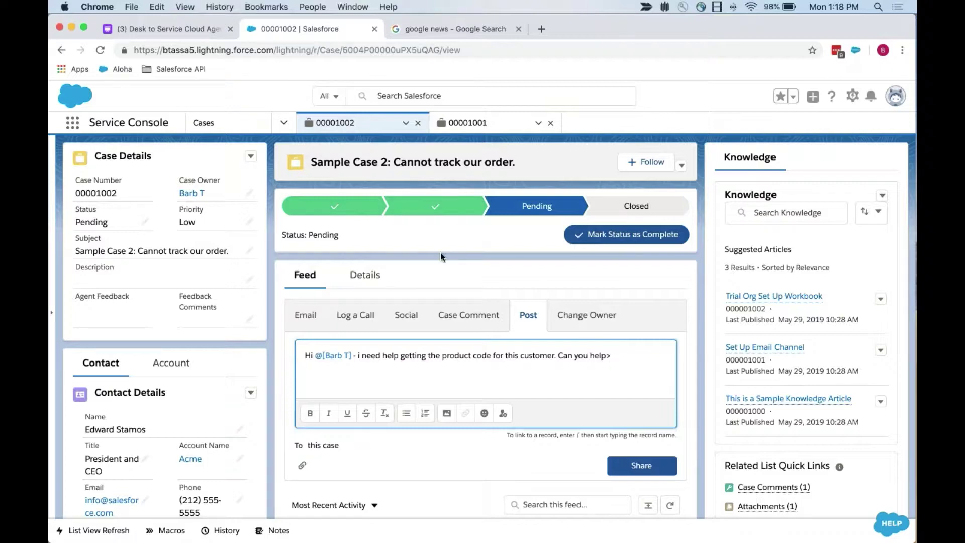
{"action": "key", "text": "BackSpace"}
Step: End the help request with '?' and share the post to the case feed
{"action": "type", "text": "?"}
{"action": "left_click", "coordinate": [642, 465]}
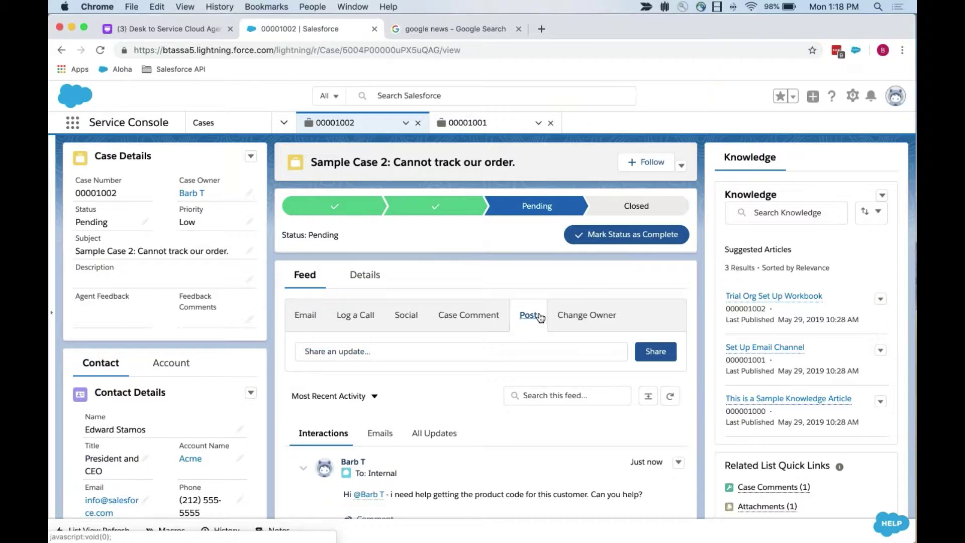
{"action": "scroll", "coordinate": [541, 317], "scroll_direction": "down", "scroll_amount": 3}
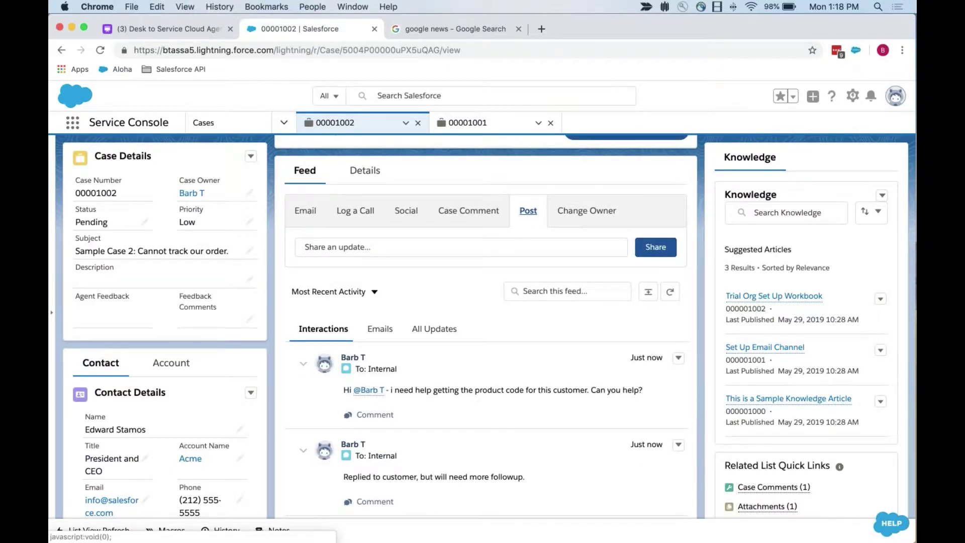
Step: Check the notifications list, then bring up the Change Owner form for the case
{"action": "left_click", "coordinate": [871, 96]}
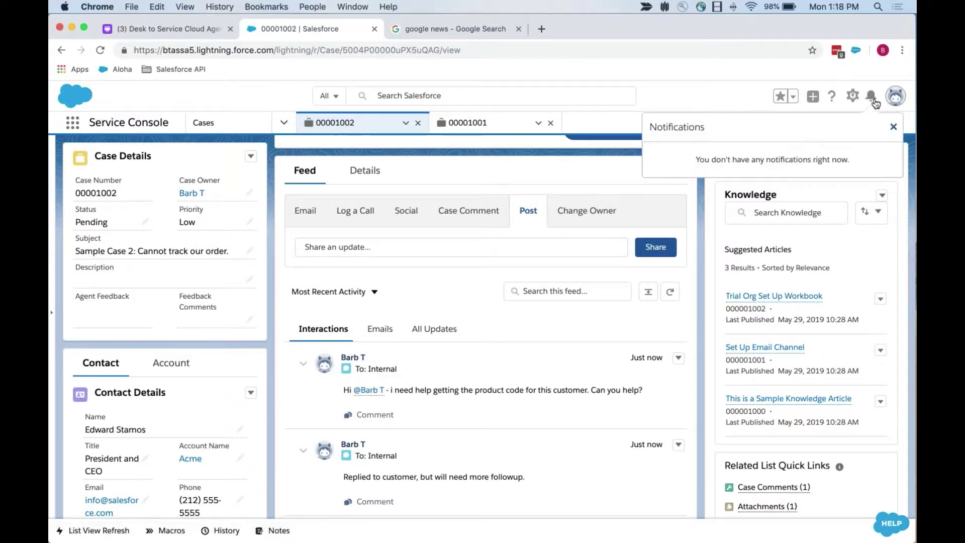
{"action": "left_click", "coordinate": [530, 387]}
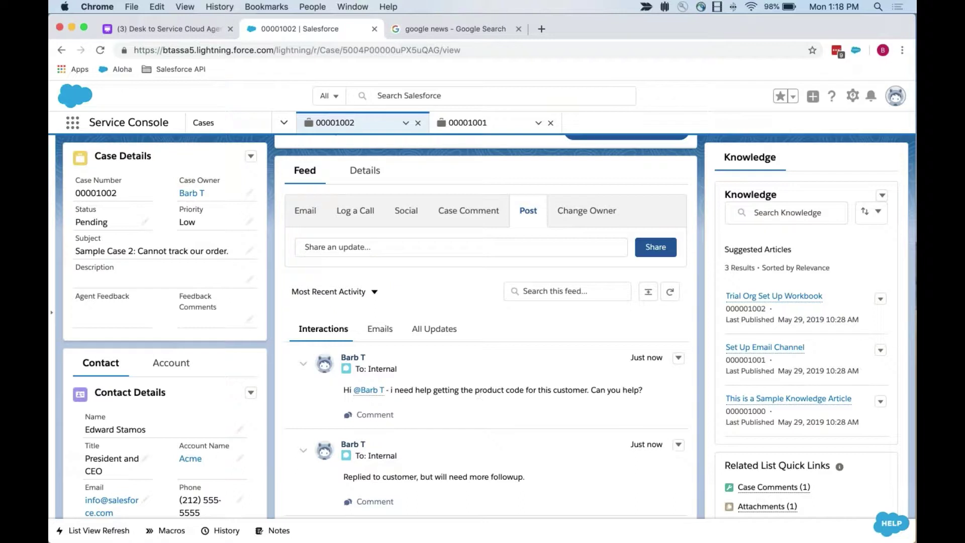
{"action": "scroll", "coordinate": [487, 327], "scroll_direction": "up", "scroll_amount": 3}
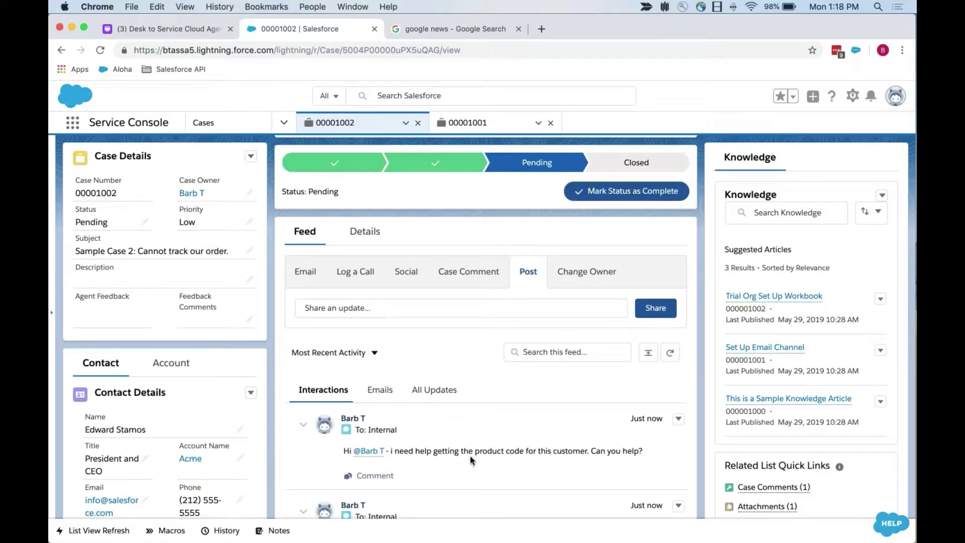
{"action": "left_click", "coordinate": [597, 274]}
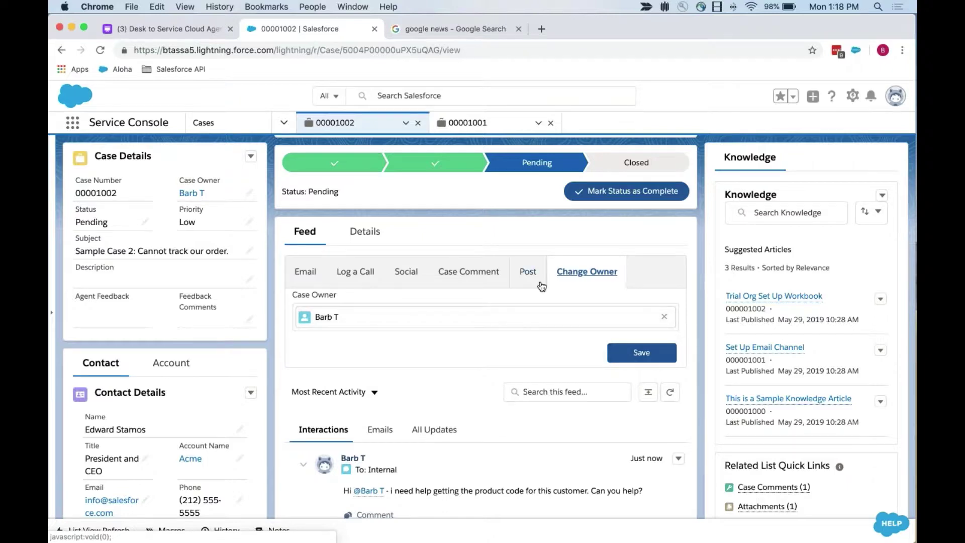
Step: Switch the case publisher to Email to show the RE: reply draft on case 00001002
{"action": "scroll", "coordinate": [541, 282], "scroll_direction": "down", "scroll_amount": 3}
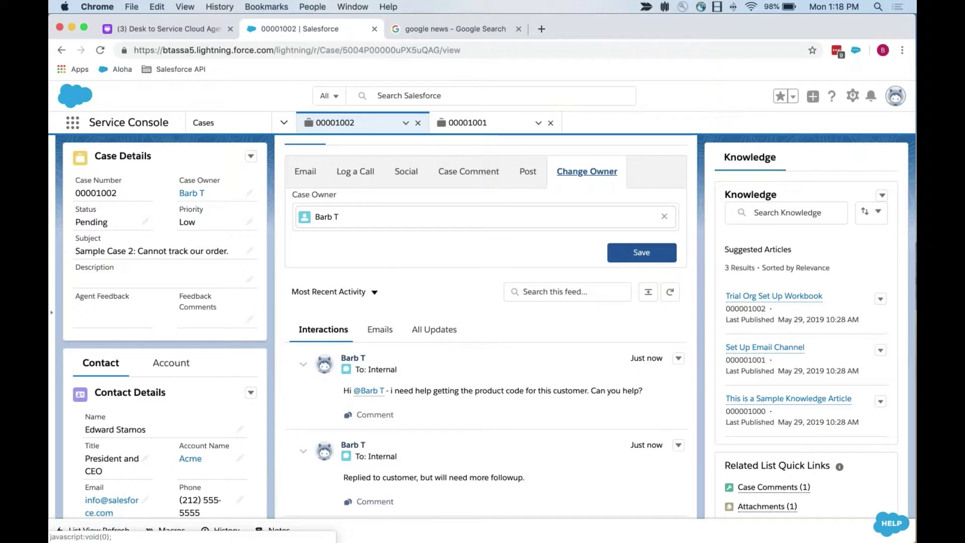
{"action": "scroll", "coordinate": [487, 326], "scroll_direction": "up", "scroll_amount": 2}
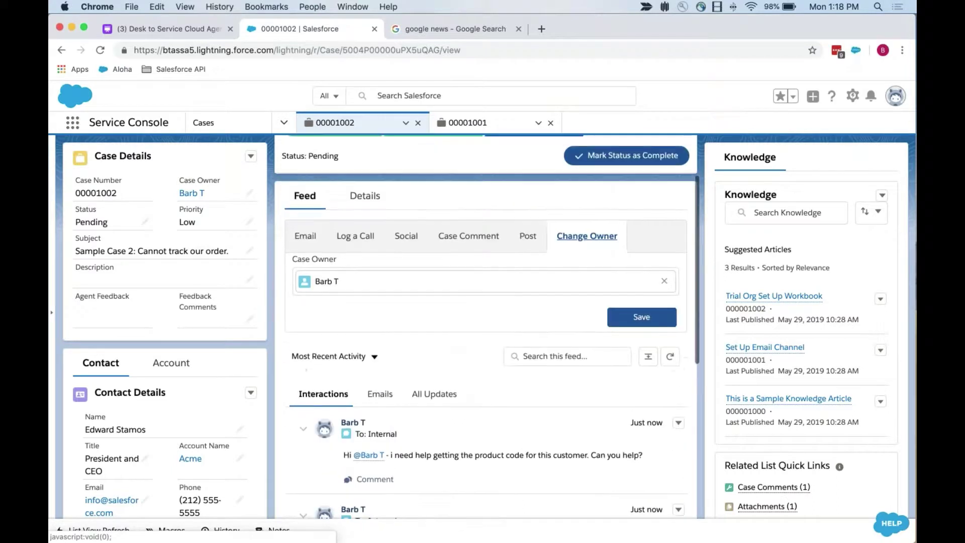
{"action": "left_click", "coordinate": [307, 240]}
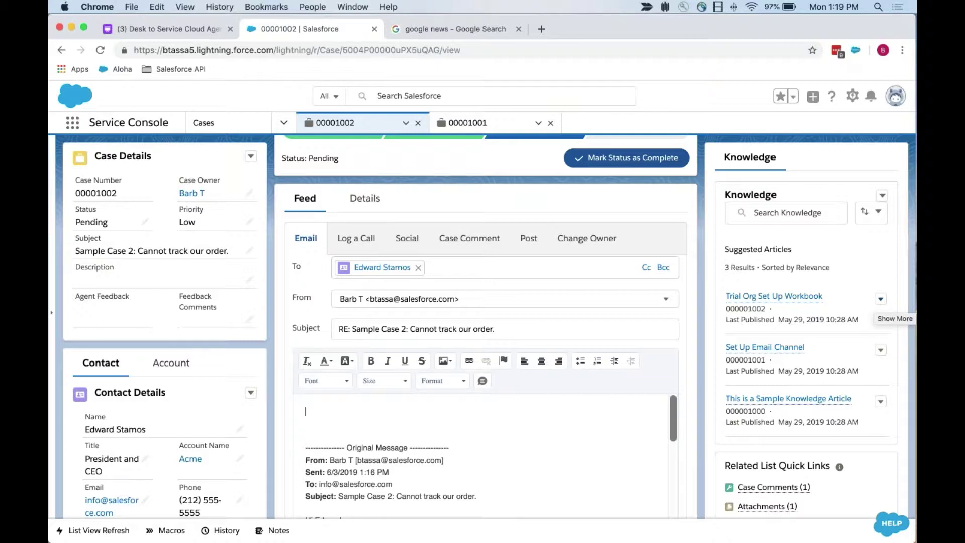
{"action": "left_click", "coordinate": [881, 300]}
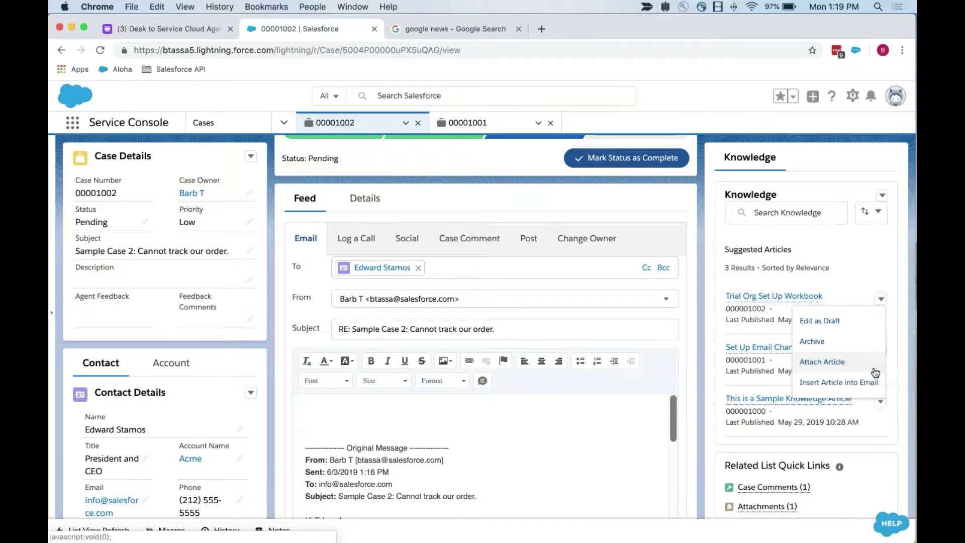
{"action": "left_click", "coordinate": [576, 413]}
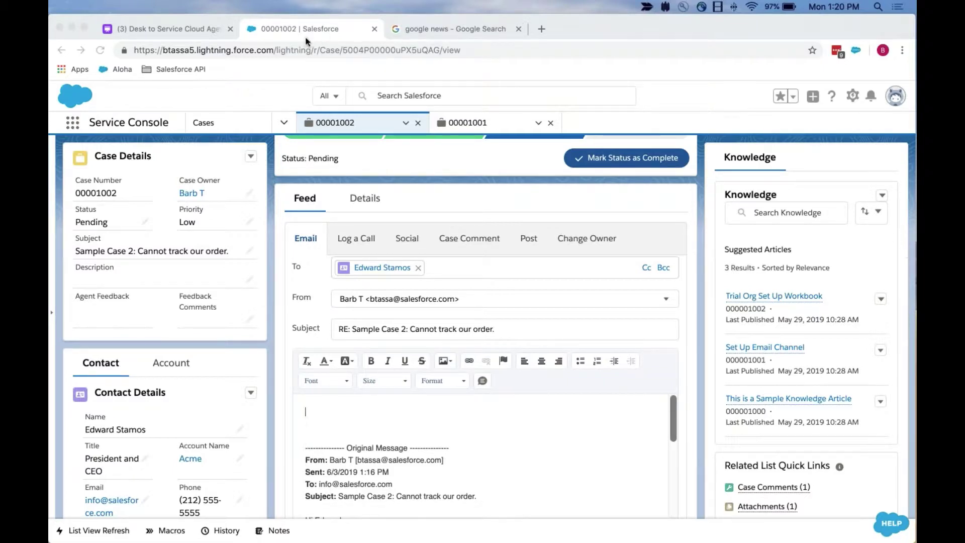
Step: View the Agent Training slide (slide 8) in the Quip deck, then return to the Salesforce case
{"action": "left_click", "coordinate": [177, 35]}
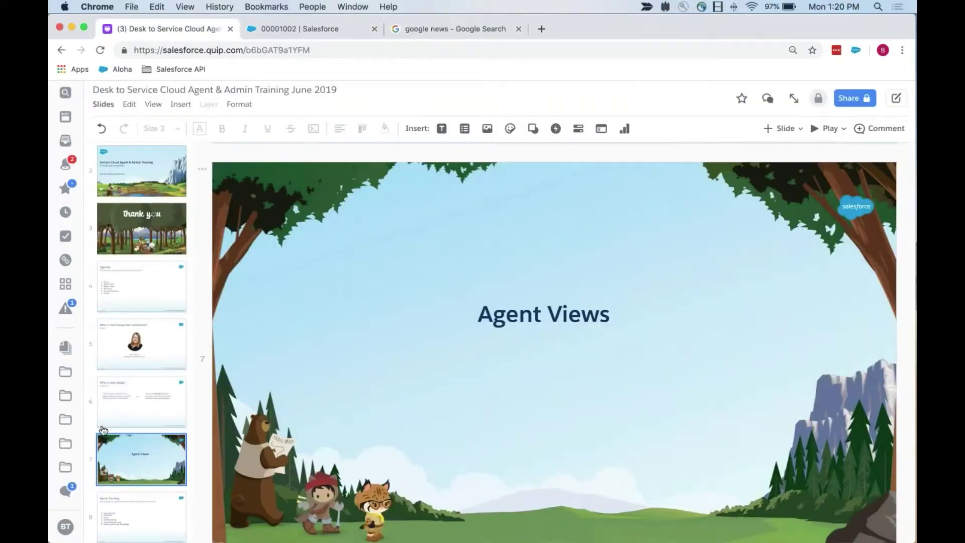
{"action": "scroll", "coordinate": [130, 427], "scroll_direction": "down", "scroll_amount": 3}
{"action": "left_click", "coordinate": [142, 382]}
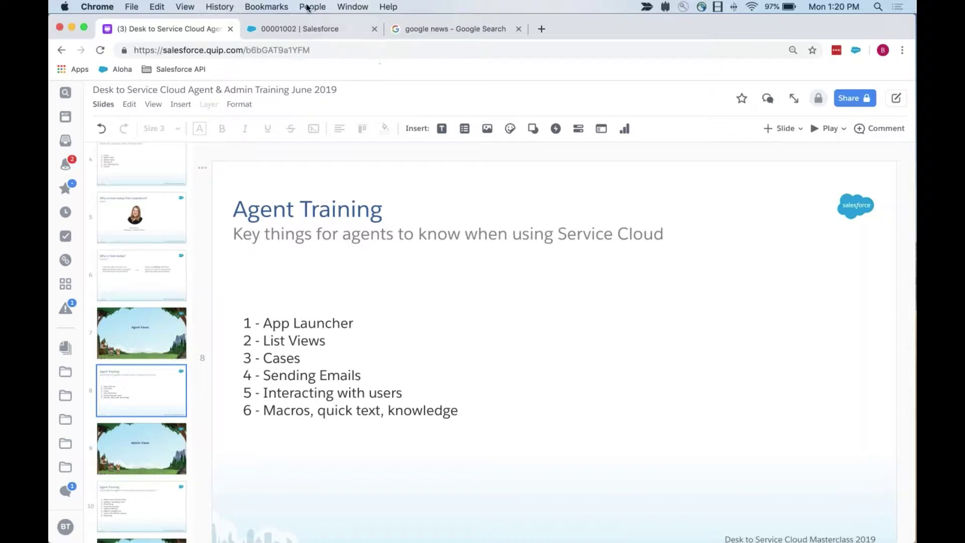
{"action": "left_click", "coordinate": [310, 23]}
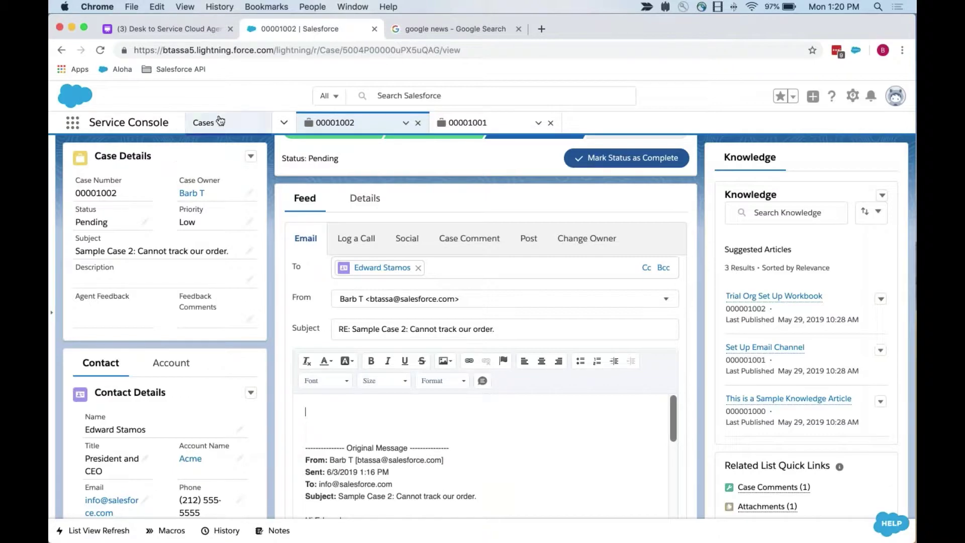
Step: Reopen Service Console on the All Cases list, check its list views, and open the list view settings
{"action": "left_click", "coordinate": [71, 122]}
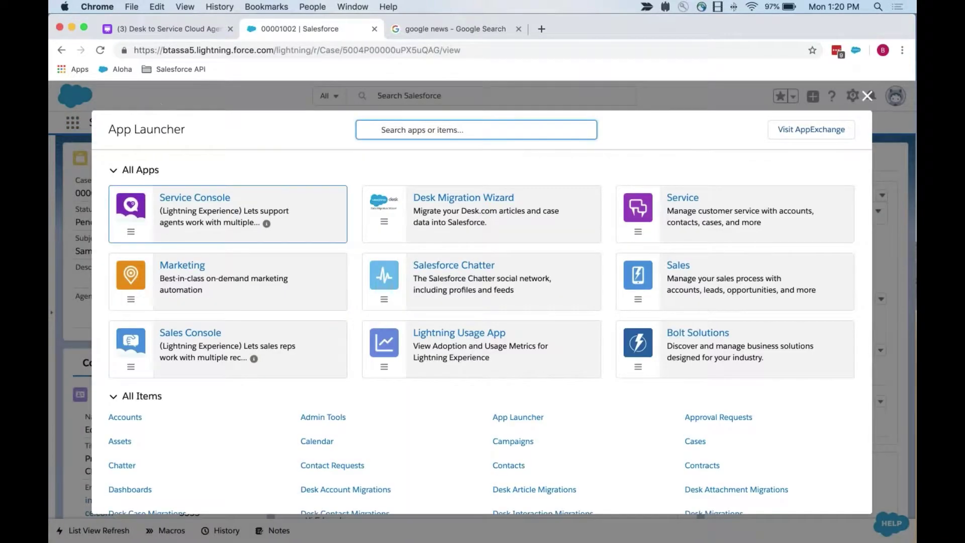
{"action": "left_click", "coordinate": [205, 200]}
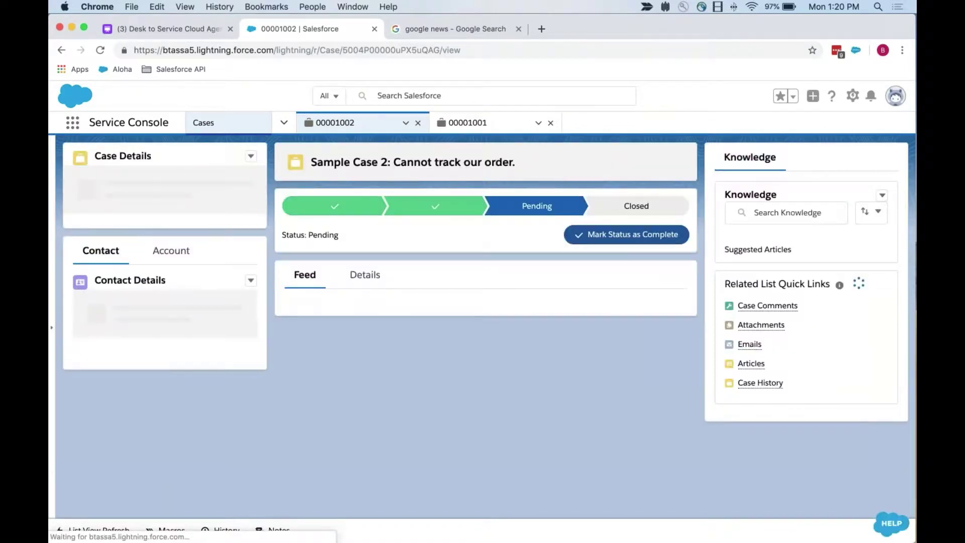
{"action": "left_click", "coordinate": [195, 124]}
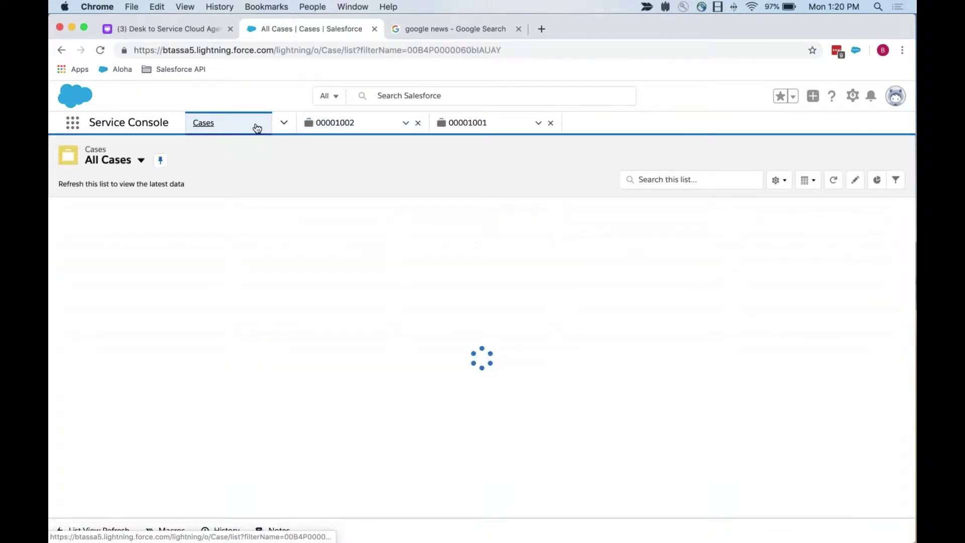
{"action": "left_click", "coordinate": [141, 161]}
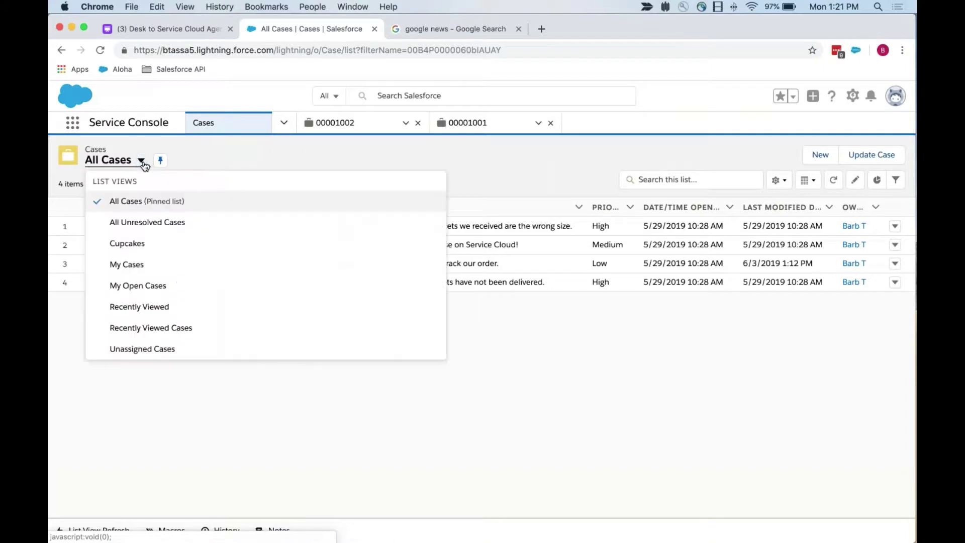
{"action": "left_click", "coordinate": [213, 151]}
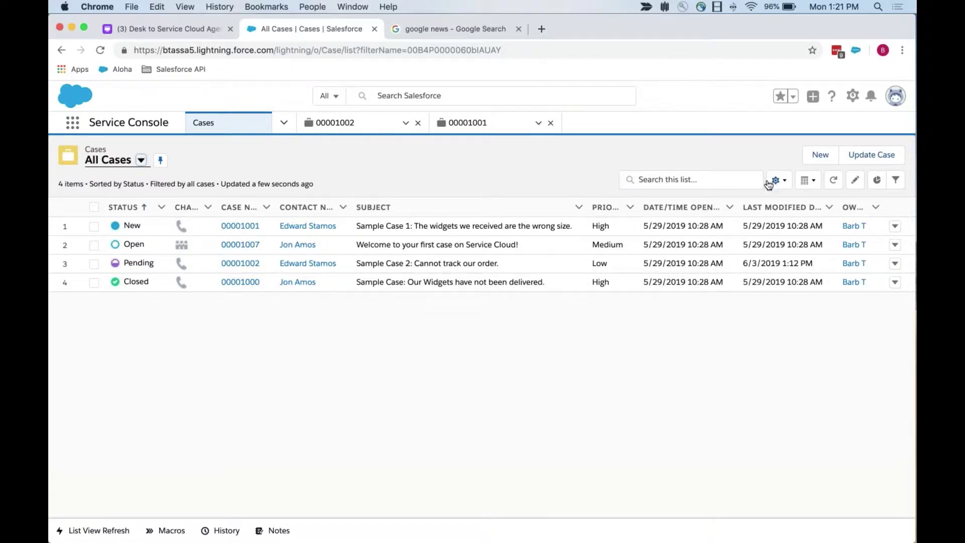
{"action": "left_click", "coordinate": [784, 187]}
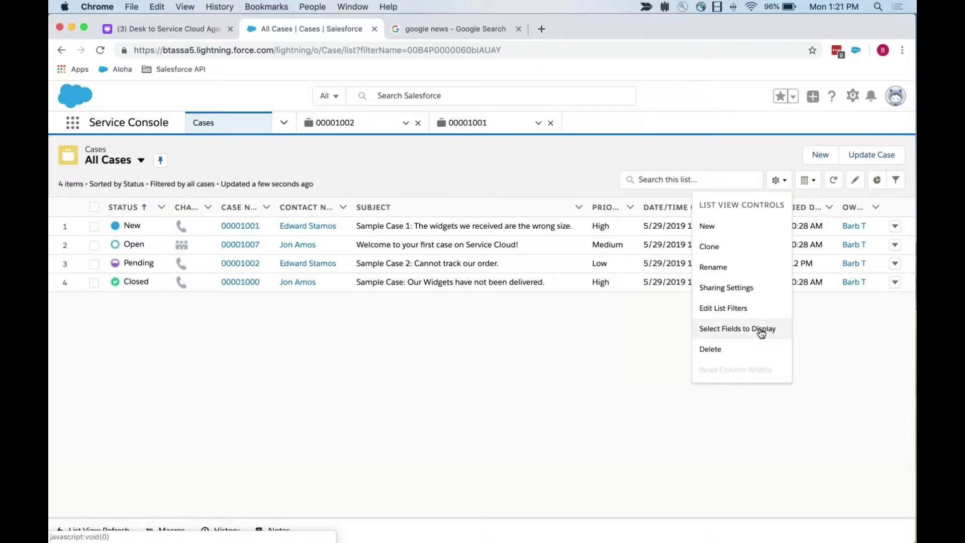
Step: Add the Type field to the visible columns, move it above Priority, and save
{"action": "left_click", "coordinate": [762, 330]}
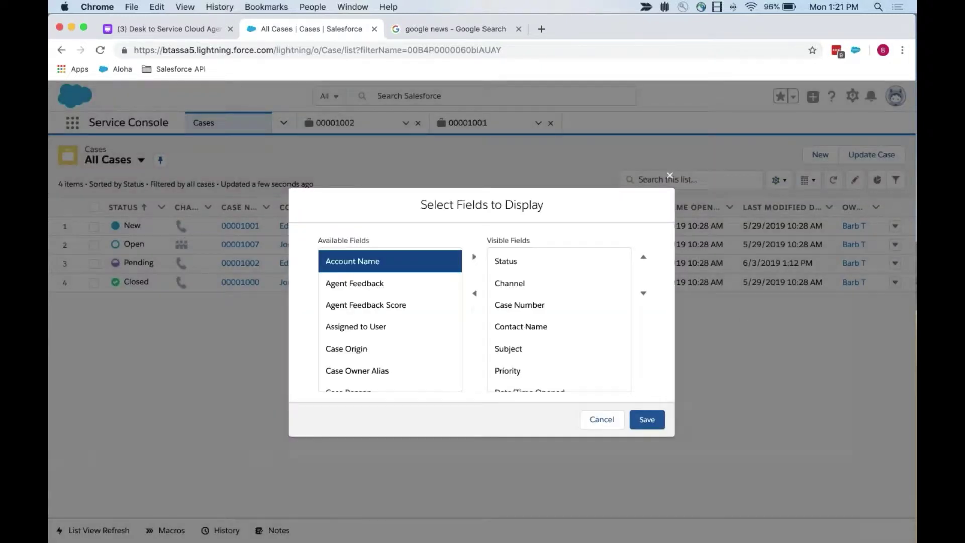
{"action": "scroll", "coordinate": [407, 357], "scroll_direction": "down", "scroll_amount": 10}
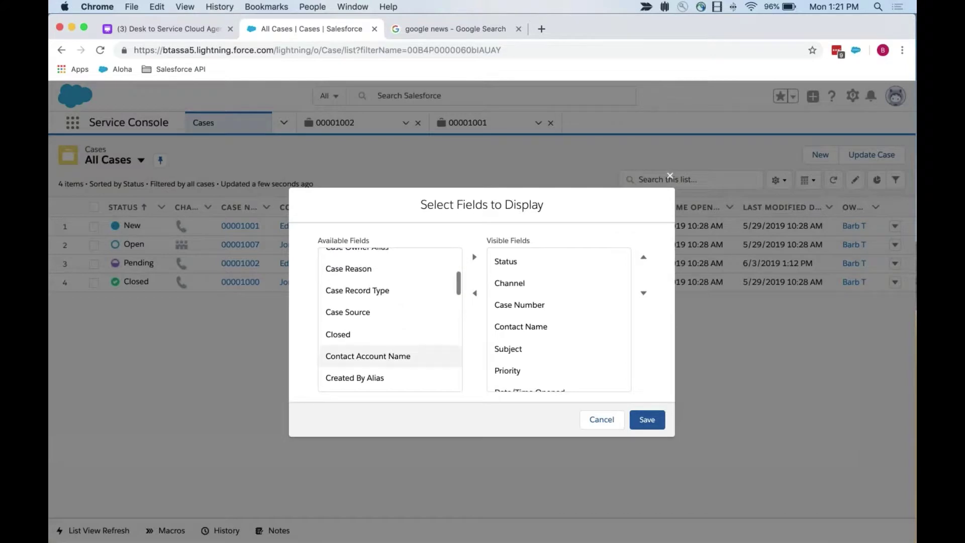
{"action": "scroll", "coordinate": [390, 322], "scroll_direction": "down", "scroll_amount": 5}
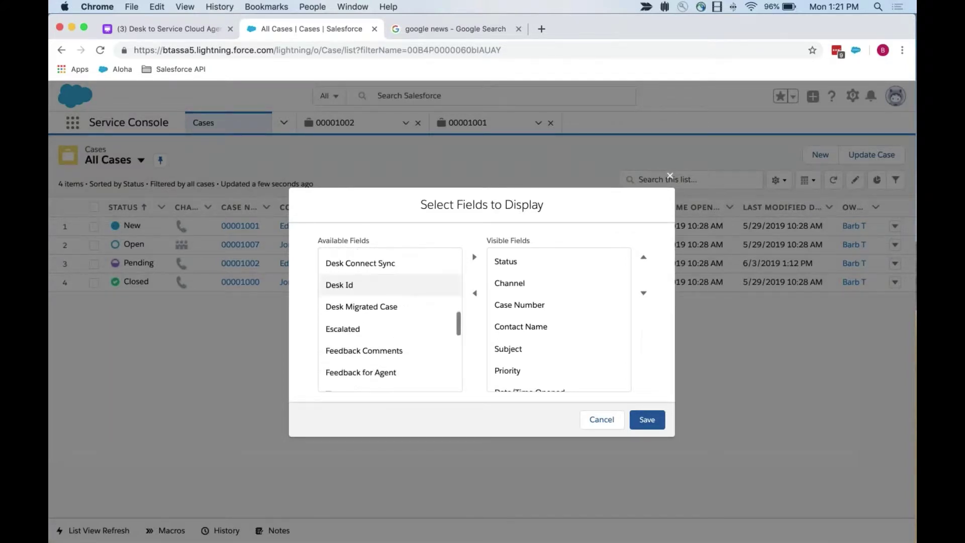
{"action": "scroll", "coordinate": [390, 355], "scroll_direction": "down", "scroll_amount": 6}
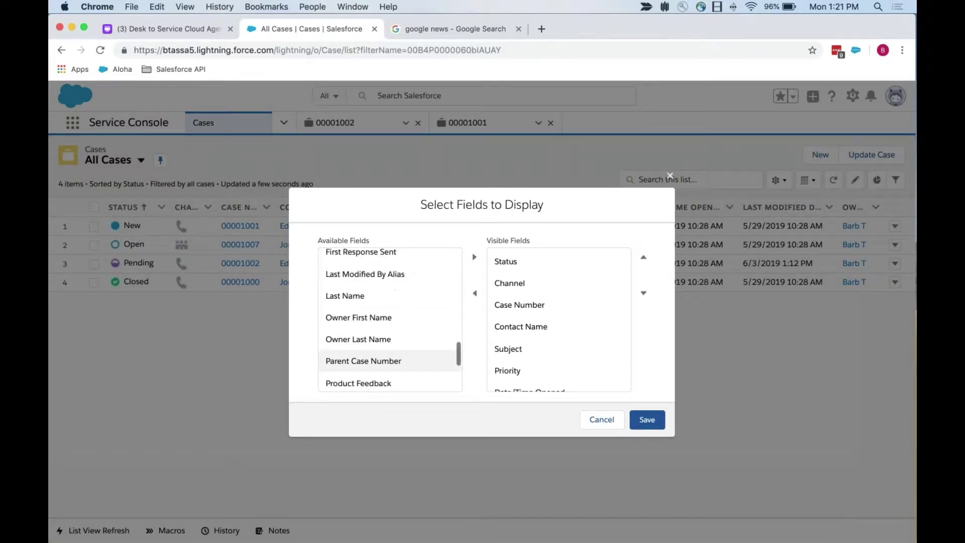
{"action": "scroll", "coordinate": [390, 355], "scroll_direction": "down", "scroll_amount": 3}
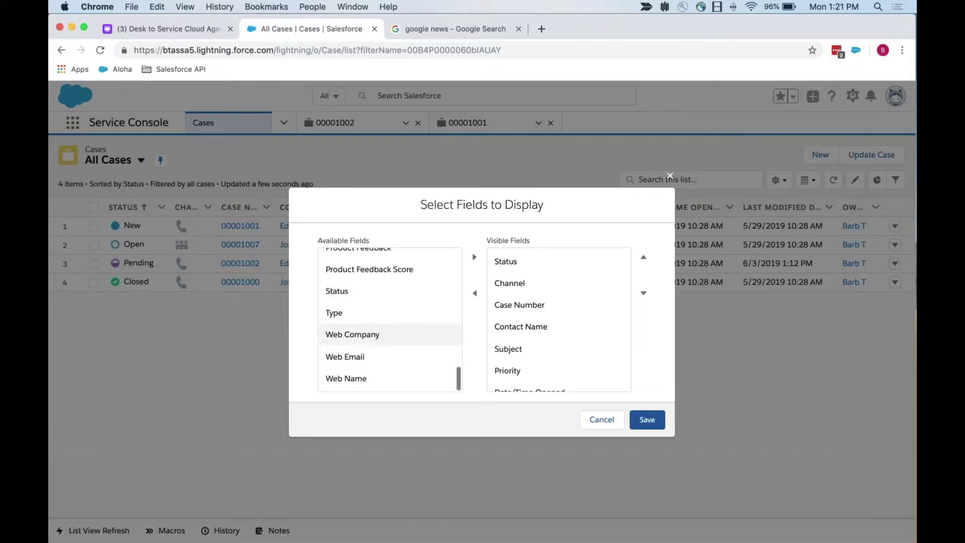
{"action": "left_click", "coordinate": [396, 314]}
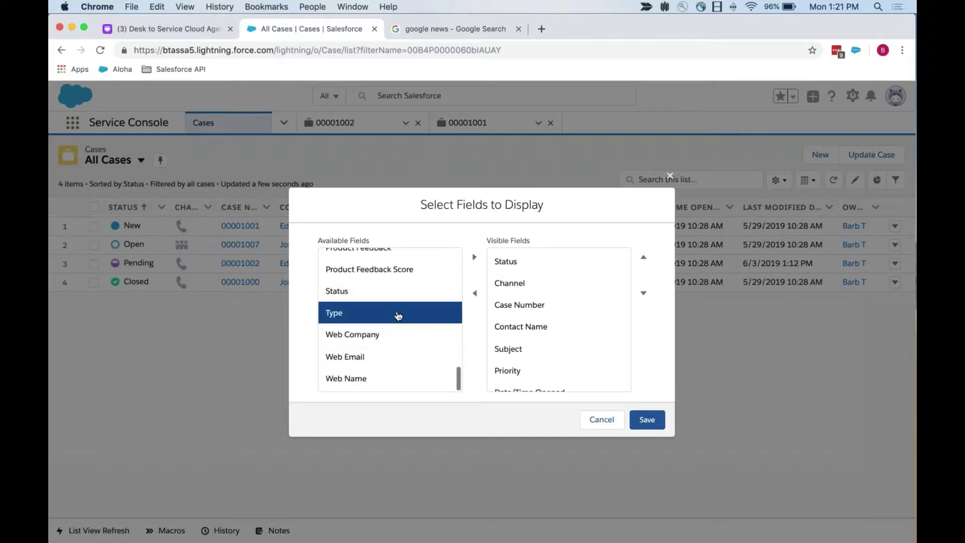
{"action": "left_click", "coordinate": [474, 257]}
{"action": "left_click", "coordinate": [565, 378]}
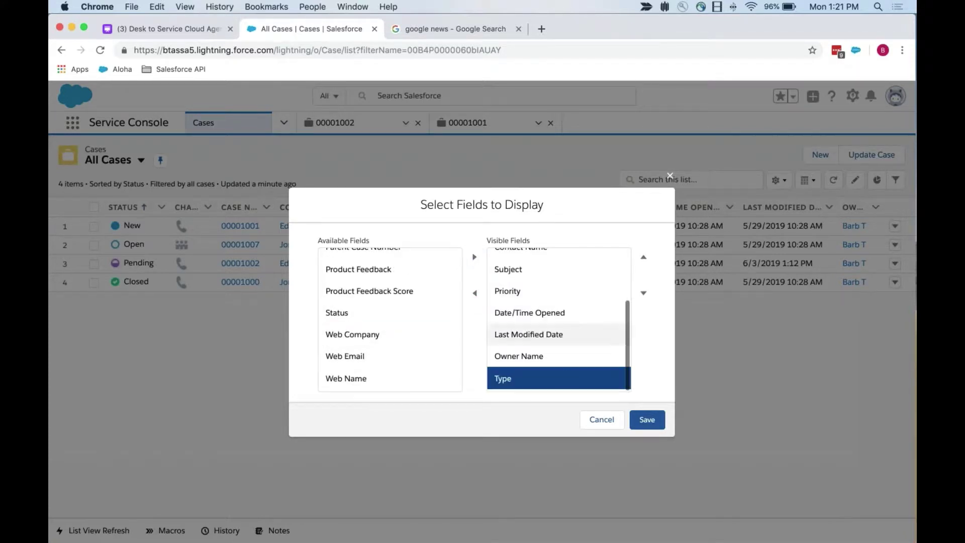
{"action": "left_click", "coordinate": [645, 257]}
{"action": "left_click", "coordinate": [645, 257]}
{"action": "left_click", "coordinate": [645, 257]}
{"action": "left_click", "coordinate": [645, 257]}
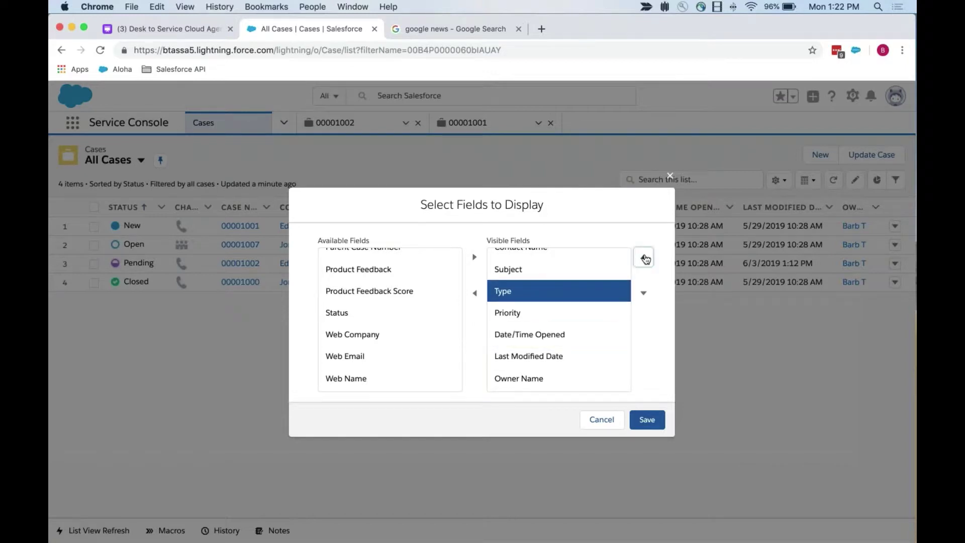
{"action": "left_click", "coordinate": [647, 419]}
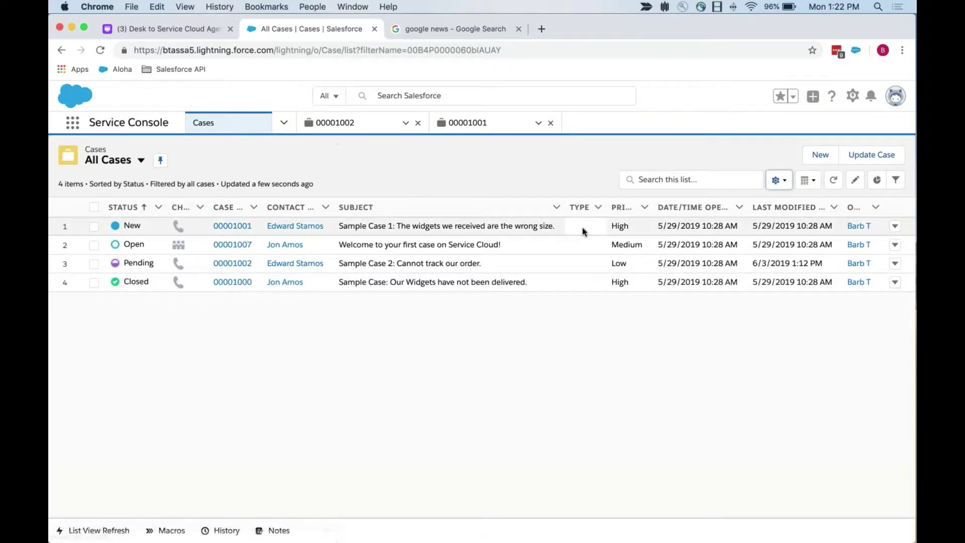
Step: Open case 00001001 and scroll through its Details fields
{"action": "left_click", "coordinate": [458, 130]}
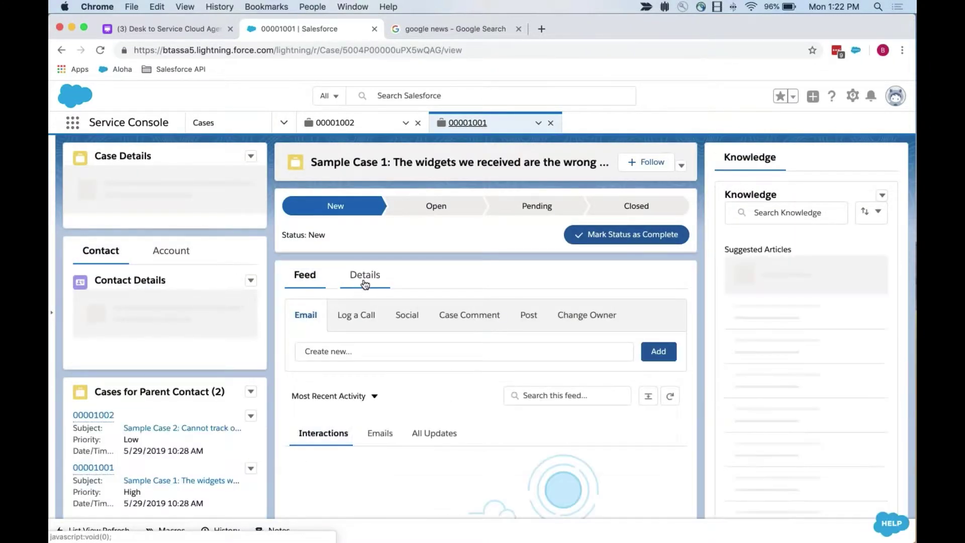
{"action": "left_click", "coordinate": [364, 275]}
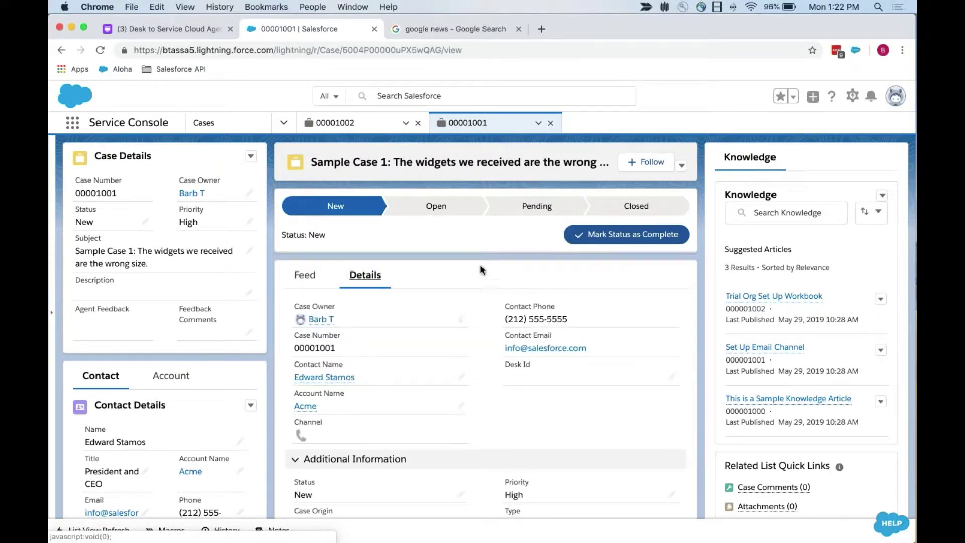
{"action": "scroll", "coordinate": [481, 390], "scroll_direction": "down", "scroll_amount": 1}
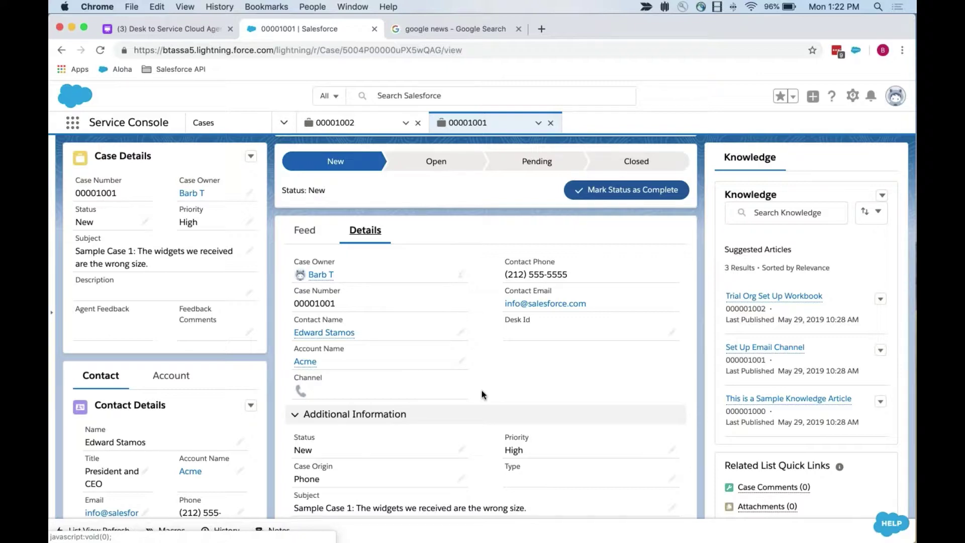
{"action": "scroll", "coordinate": [482, 391], "scroll_direction": "down", "scroll_amount": 7}
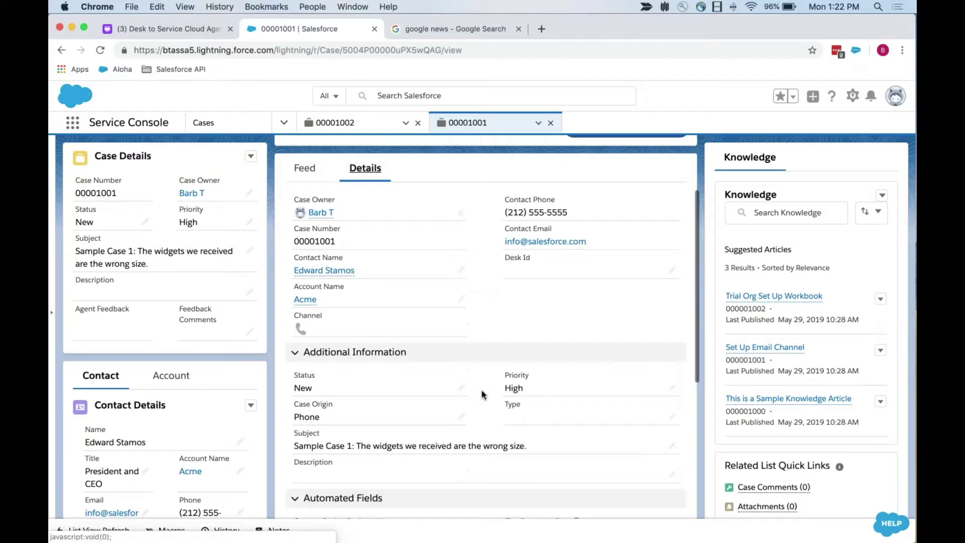
{"action": "scroll", "coordinate": [482, 390], "scroll_direction": "up", "scroll_amount": 4}
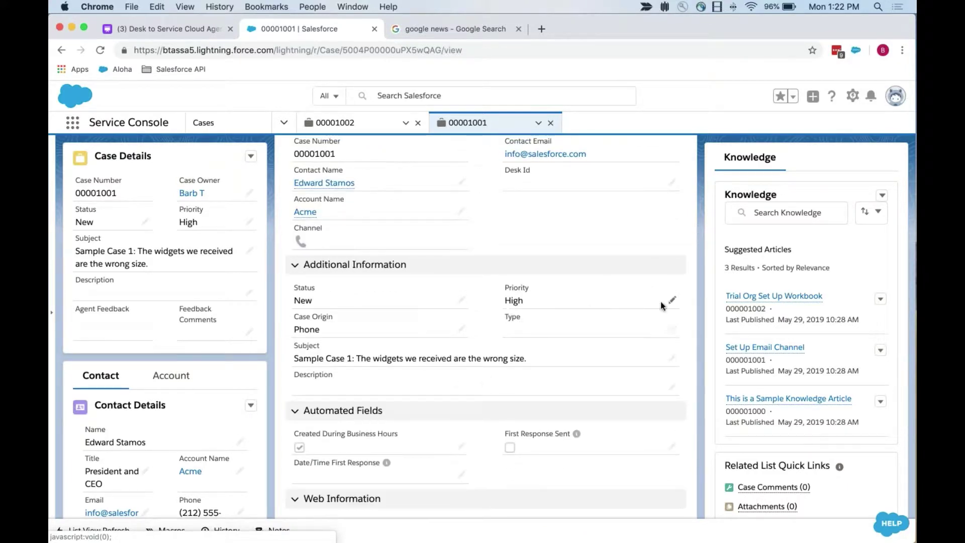
Step: Change case 00001001's Type to Feature Request and save it
{"action": "left_click", "coordinate": [671, 330]}
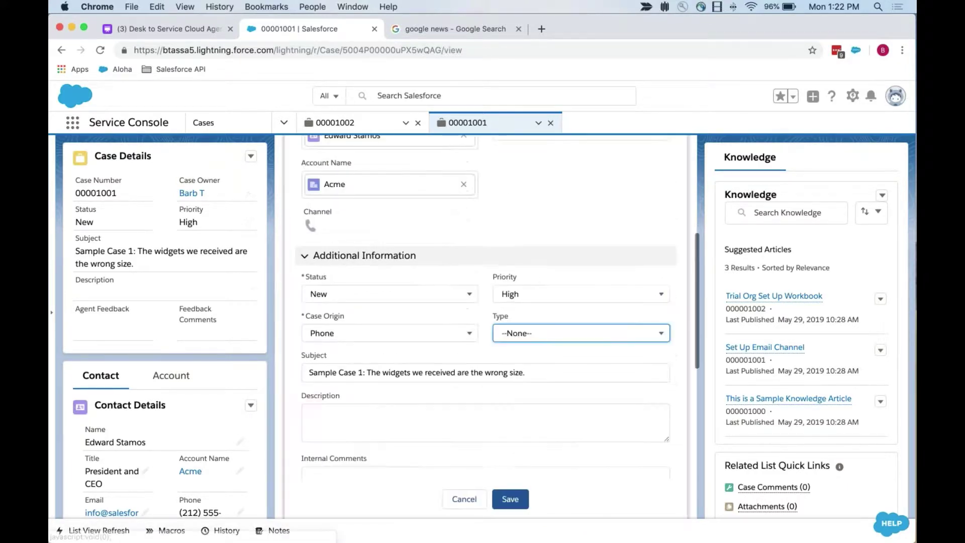
{"action": "left_click", "coordinate": [646, 335]}
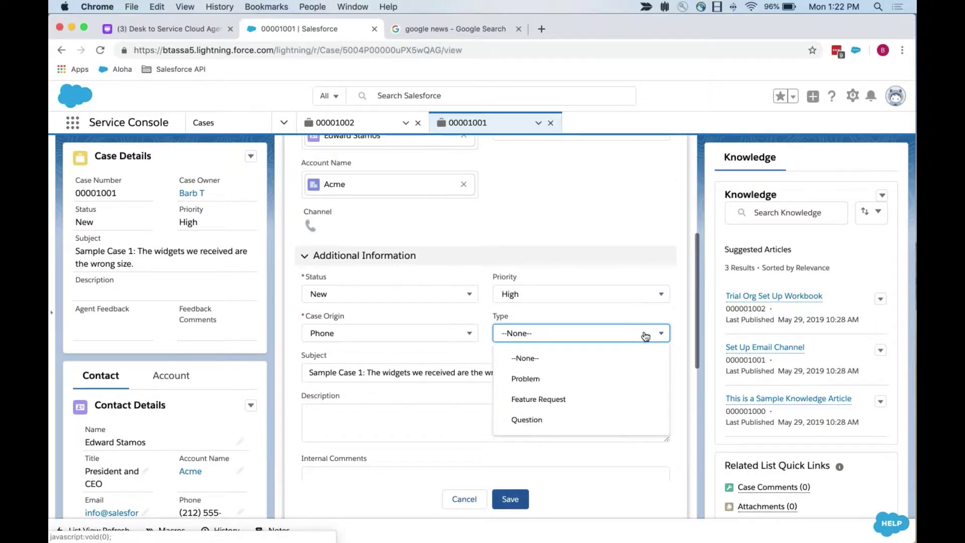
{"action": "left_click", "coordinate": [634, 401]}
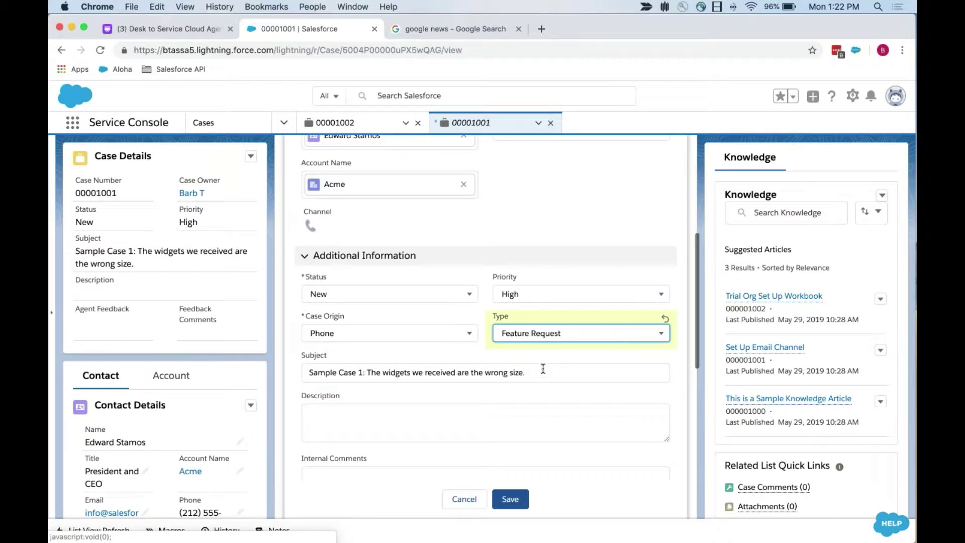
{"action": "left_click", "coordinate": [512, 500]}
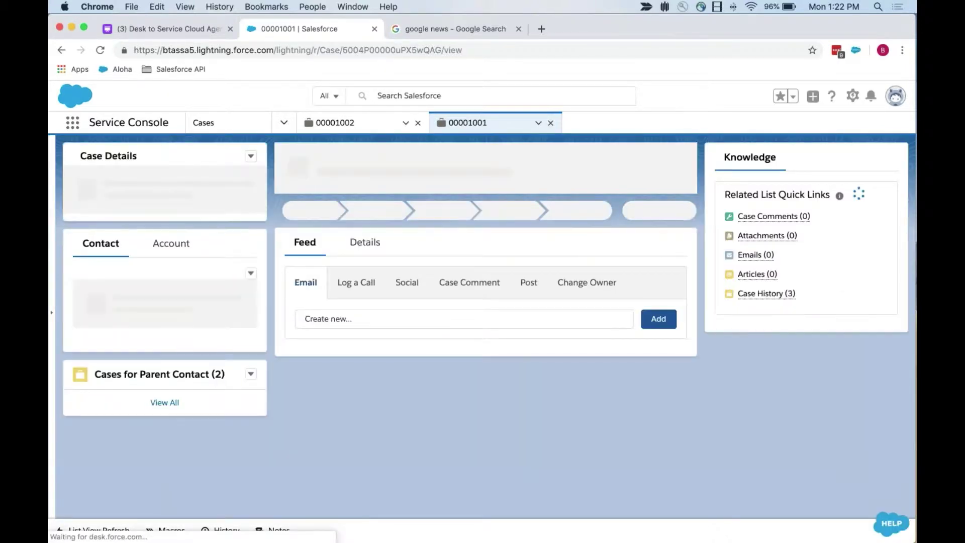
Step: Return to All Cases, reopen case 00001001, and scroll its Details
{"action": "left_click", "coordinate": [212, 130]}
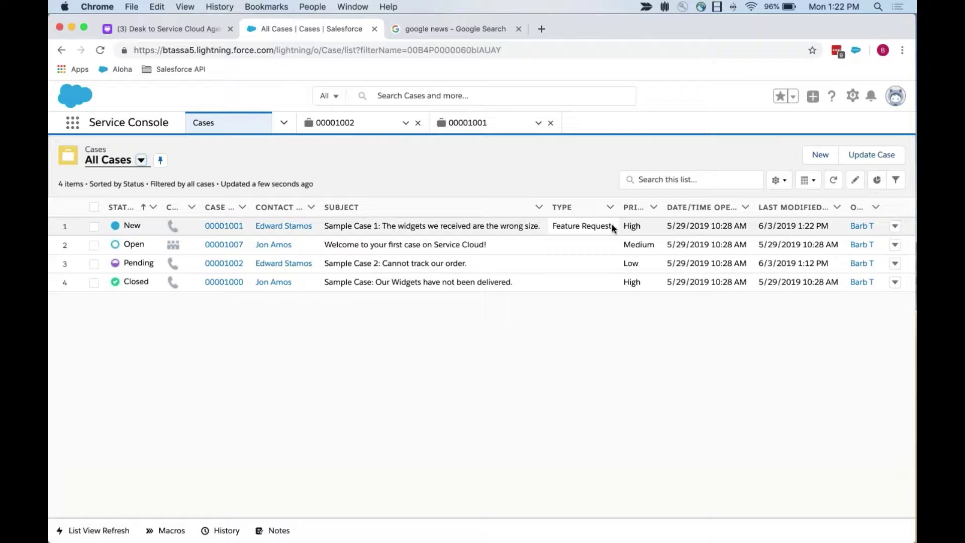
{"action": "left_click", "coordinate": [468, 123]}
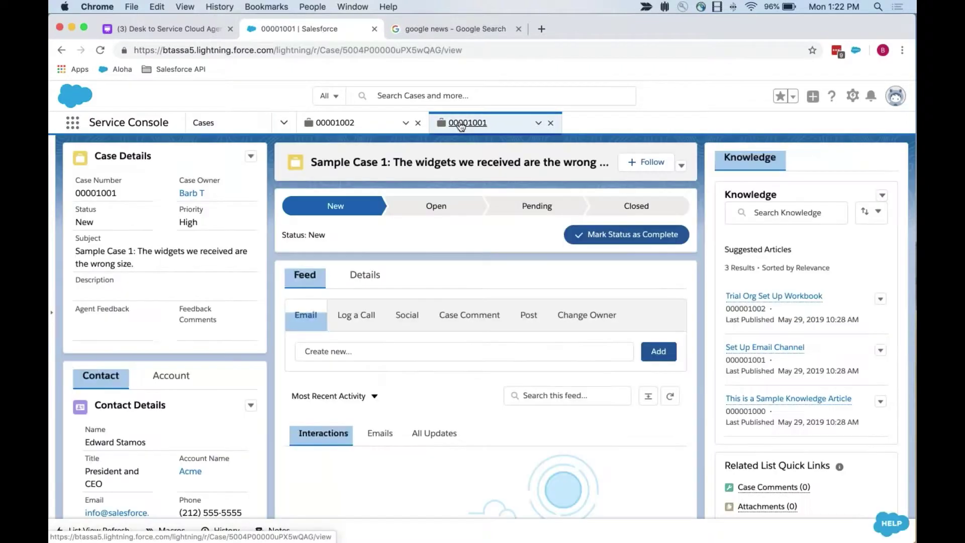
{"action": "left_click", "coordinate": [365, 274]}
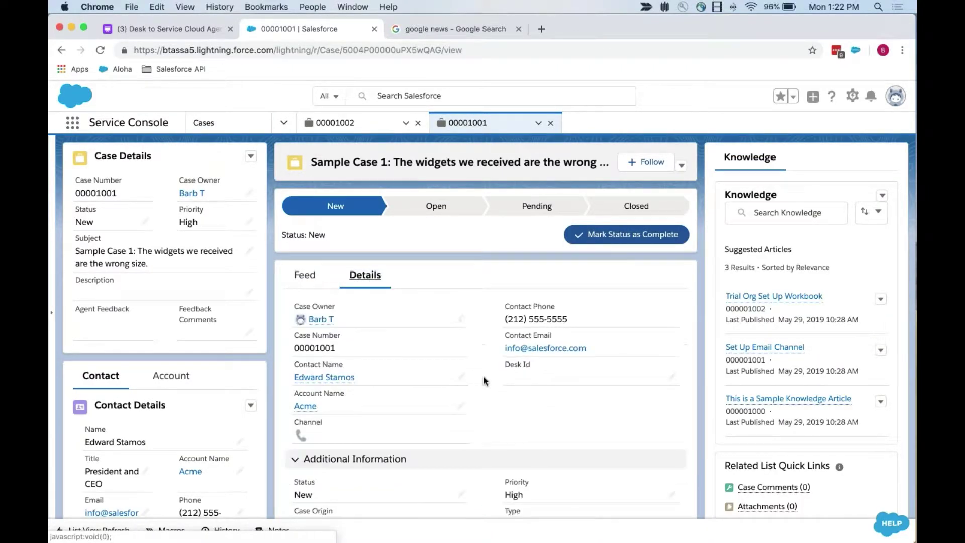
{"action": "scroll", "coordinate": [484, 380], "scroll_direction": "down", "scroll_amount": 1}
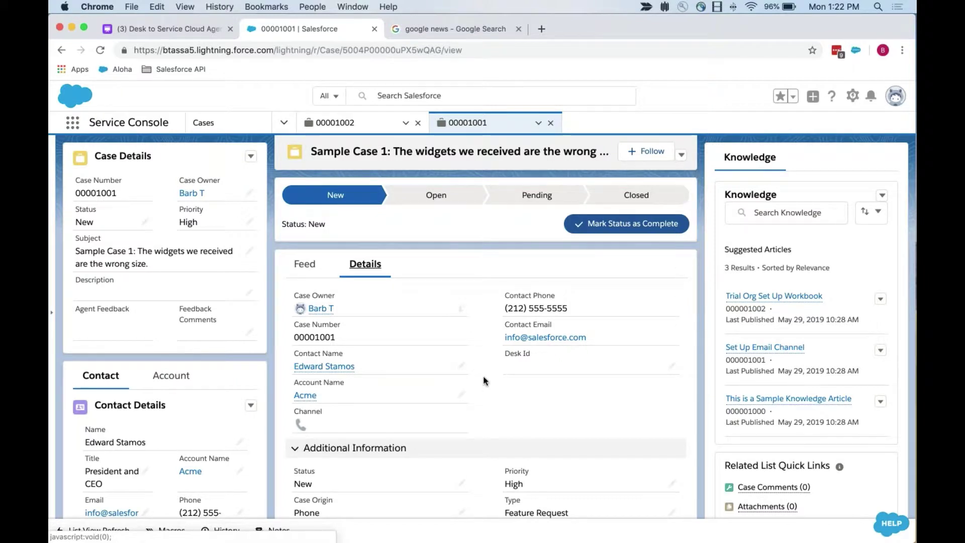
{"action": "scroll", "coordinate": [485, 380], "scroll_direction": "down", "scroll_amount": 2}
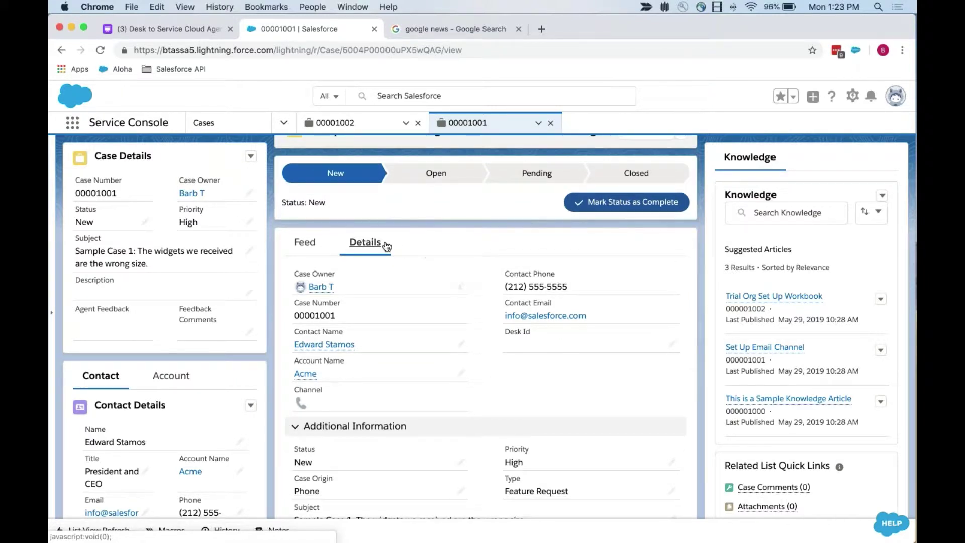
{"action": "scroll", "coordinate": [514, 411], "scroll_direction": "down", "scroll_amount": 1}
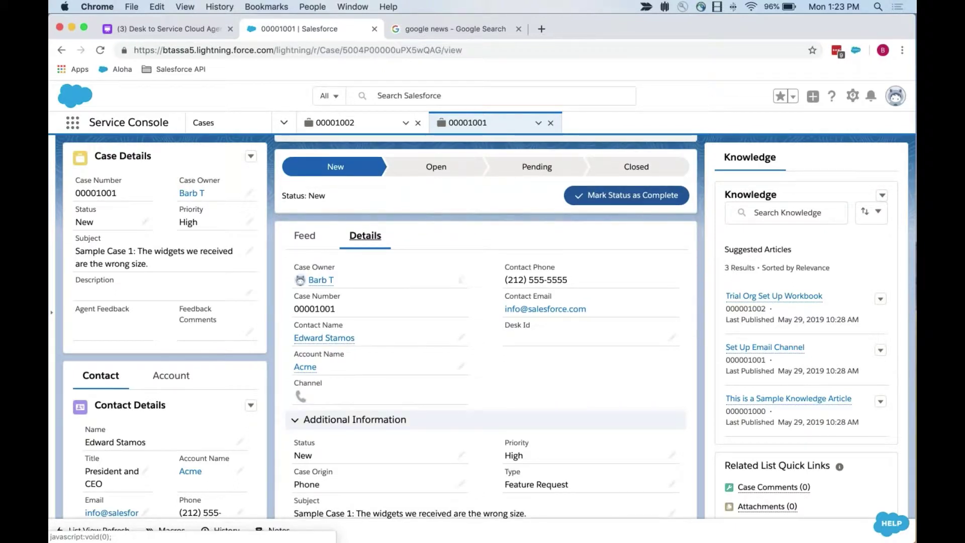
Step: Try the Feed email publisher, then go back to Details and scroll the fields
{"action": "left_click", "coordinate": [302, 234]}
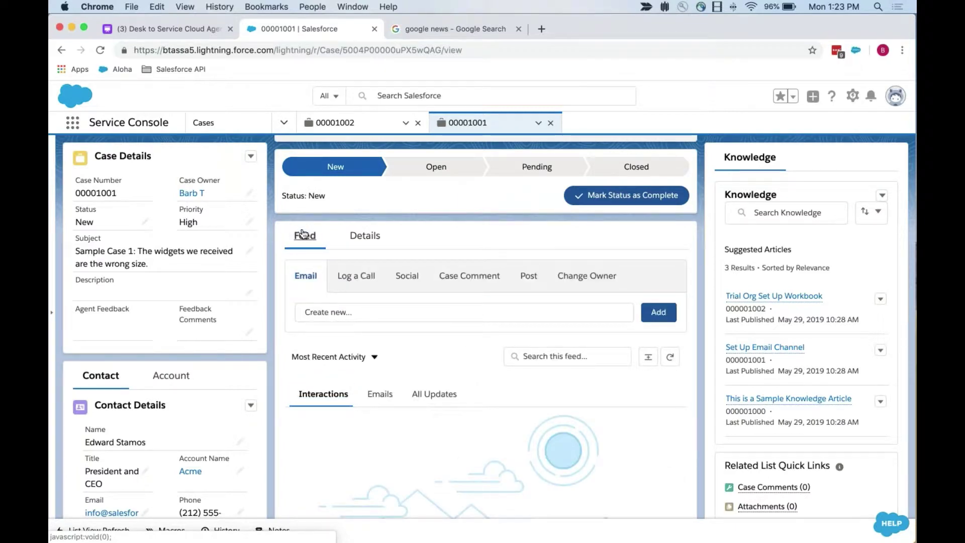
{"action": "left_click", "coordinate": [328, 314]}
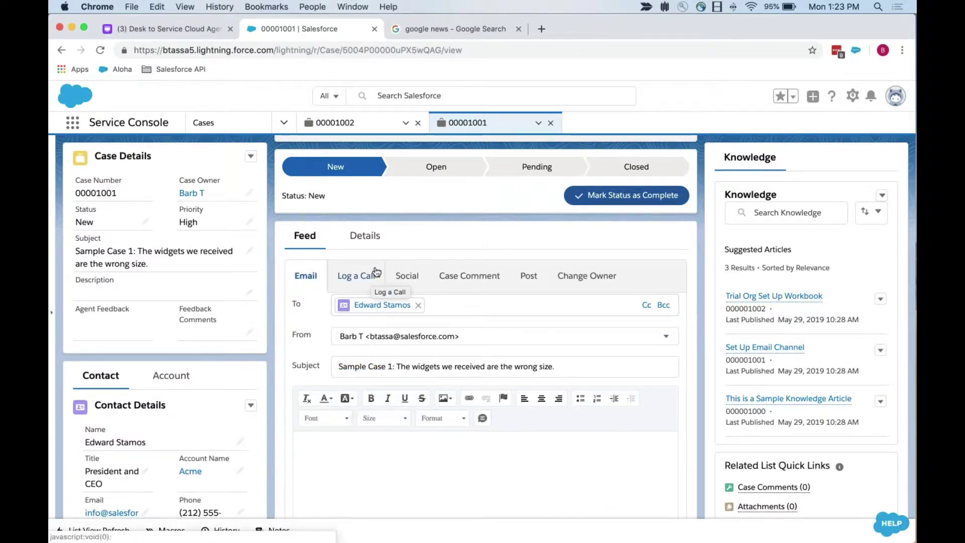
{"action": "left_click", "coordinate": [366, 236]}
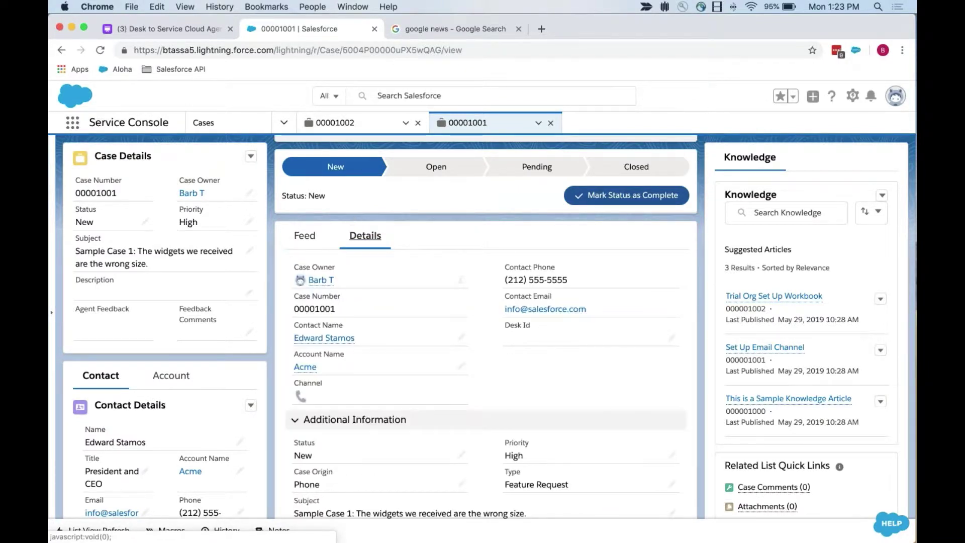
{"action": "scroll", "coordinate": [495, 394], "scroll_direction": "down", "scroll_amount": 2}
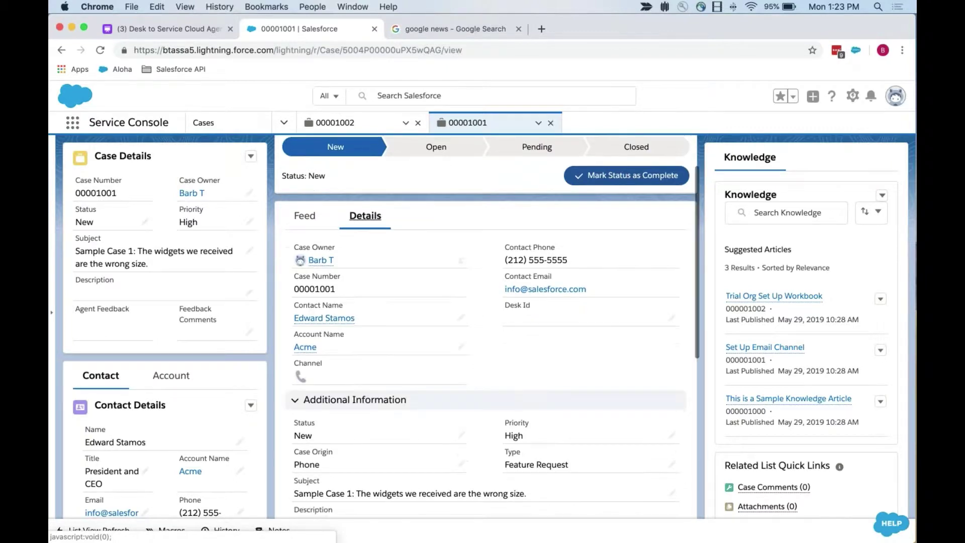
{"action": "scroll", "coordinate": [486, 341], "scroll_direction": "down", "scroll_amount": 5}
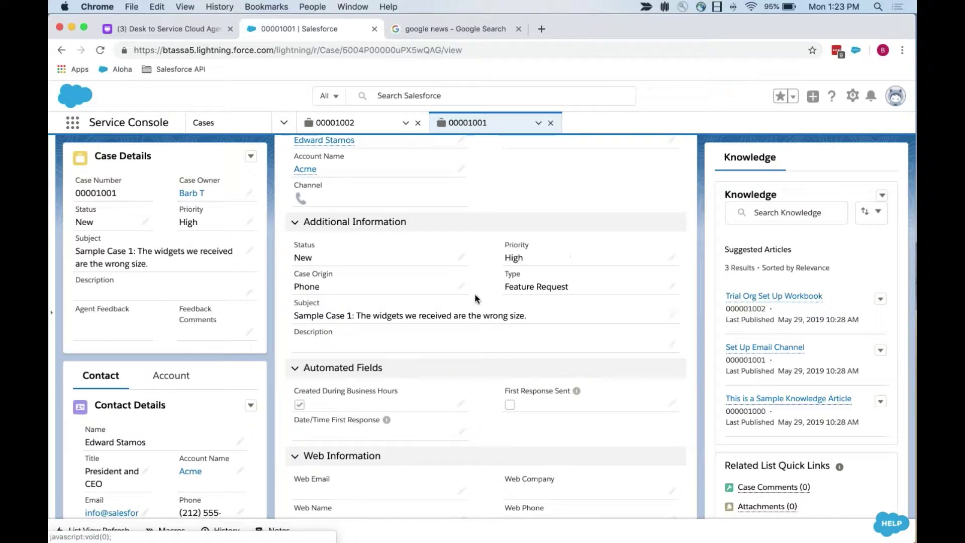
{"action": "scroll", "coordinate": [469, 385], "scroll_direction": "down", "scroll_amount": 4}
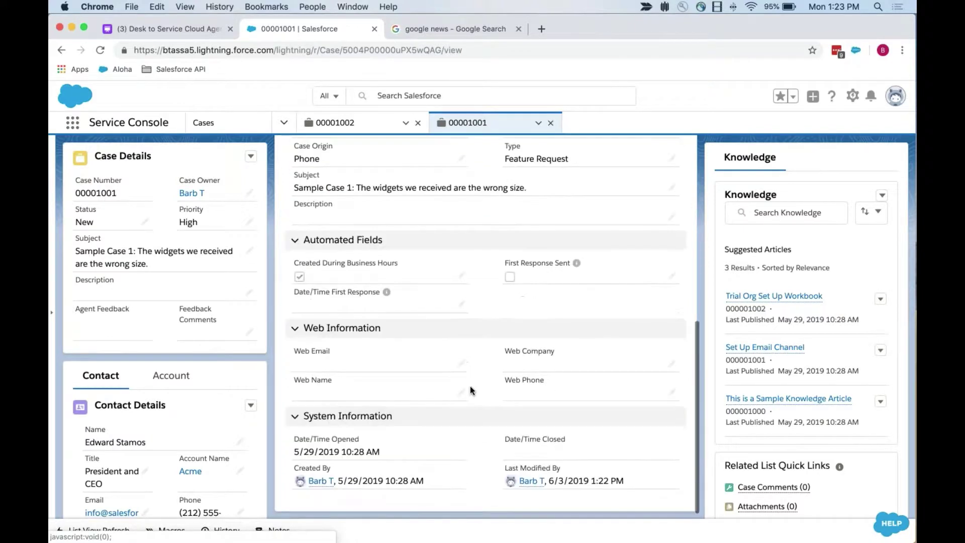
{"action": "scroll", "coordinate": [491, 371], "scroll_direction": "up", "scroll_amount": 6}
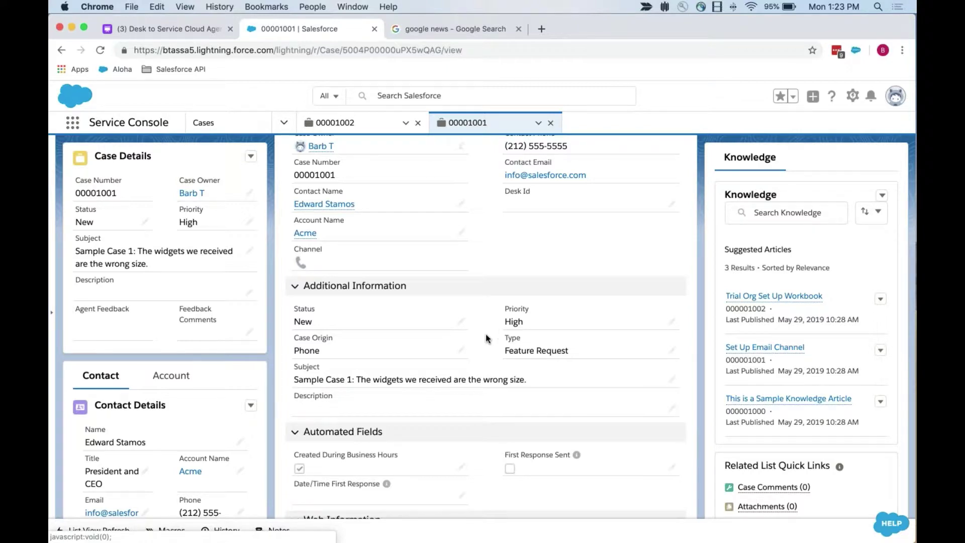
{"action": "scroll", "coordinate": [492, 423], "scroll_direction": "up", "scroll_amount": 5}
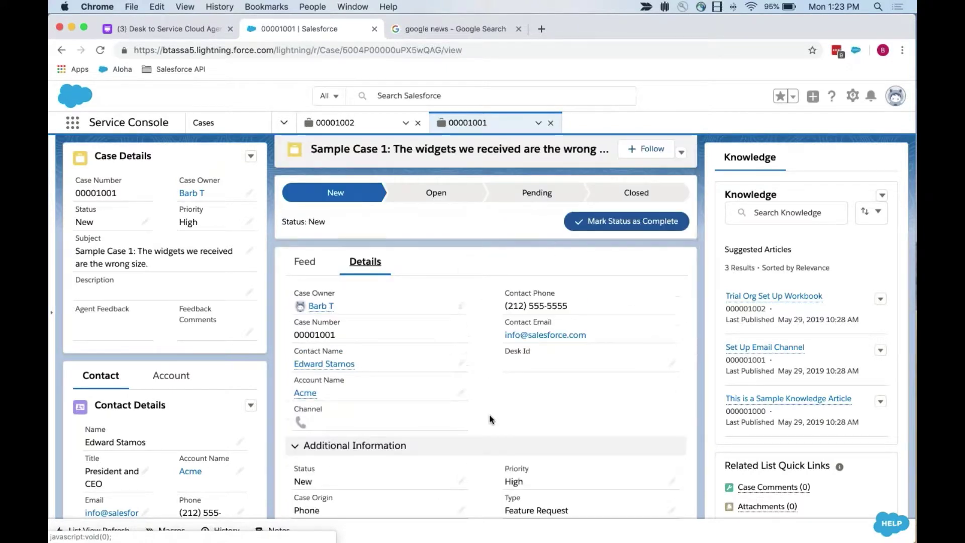
{"action": "scroll", "coordinate": [490, 418], "scroll_direction": "down", "scroll_amount": 1}
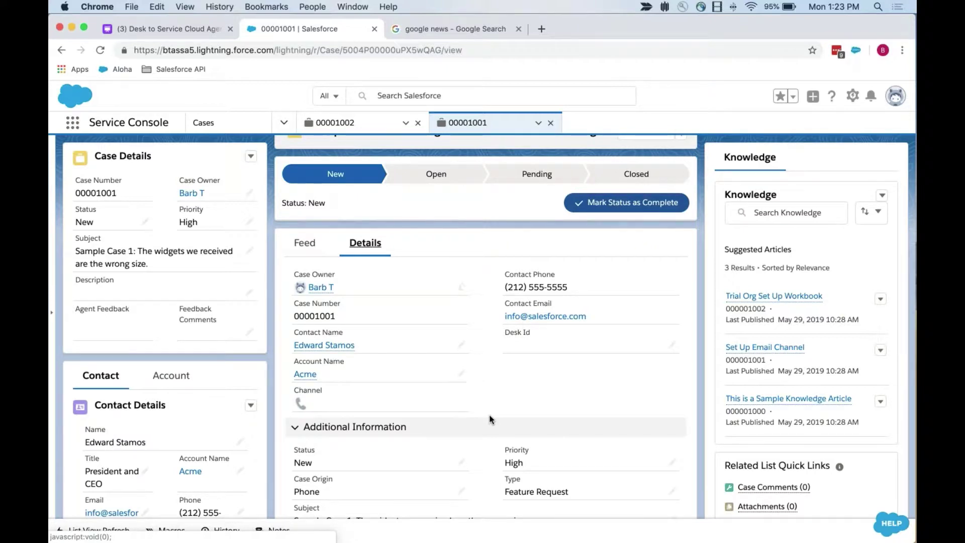
Step: Check the Feed email composer again, then return to Details down to system information
{"action": "left_click", "coordinate": [305, 243]}
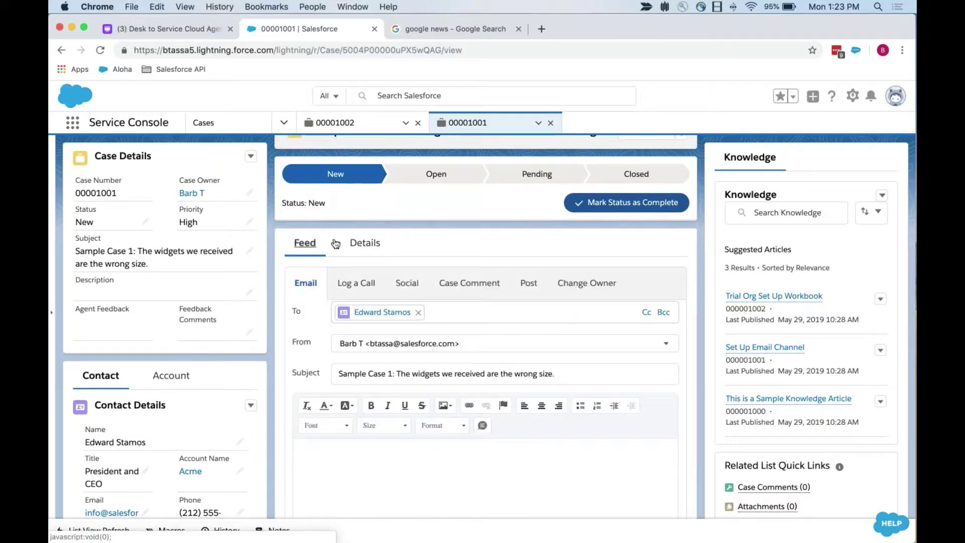
{"action": "scroll", "coordinate": [379, 412], "scroll_direction": "up", "scroll_amount": 2}
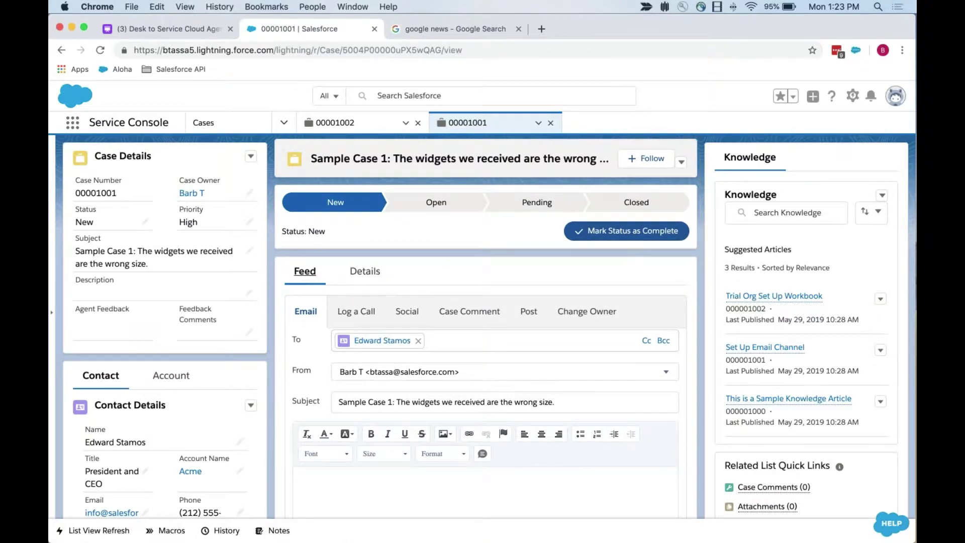
{"action": "scroll", "coordinate": [326, 440], "scroll_direction": "down", "scroll_amount": 1}
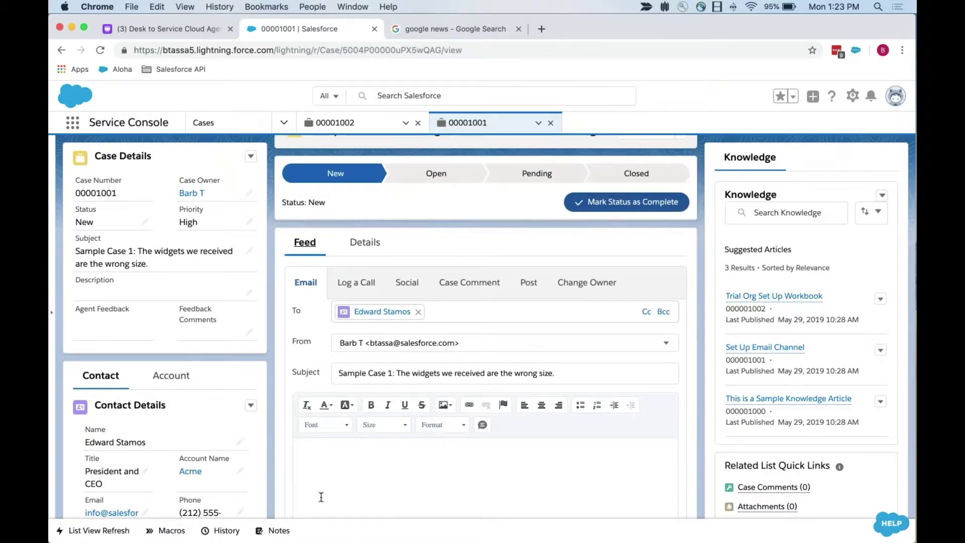
{"action": "scroll", "coordinate": [321, 497], "scroll_direction": "up", "scroll_amount": 1}
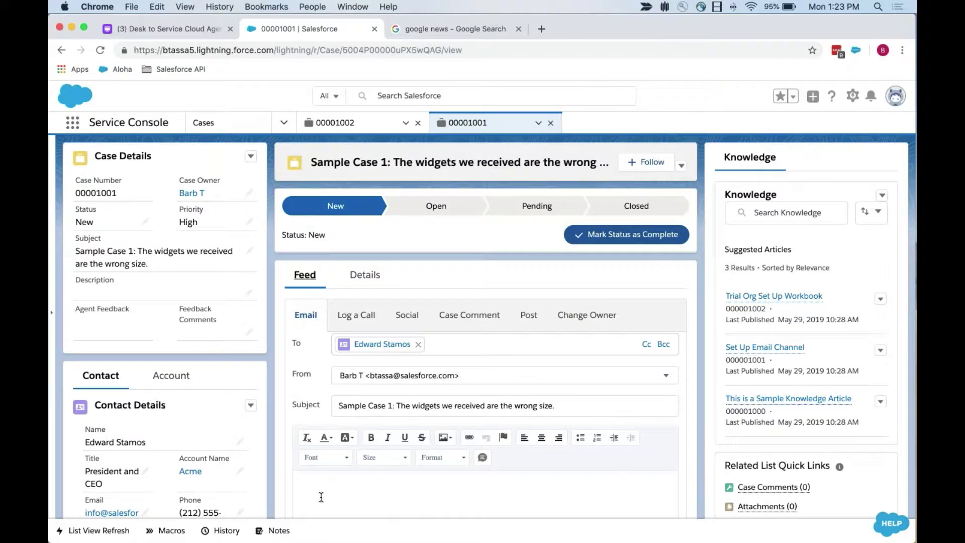
{"action": "left_click", "coordinate": [363, 281]}
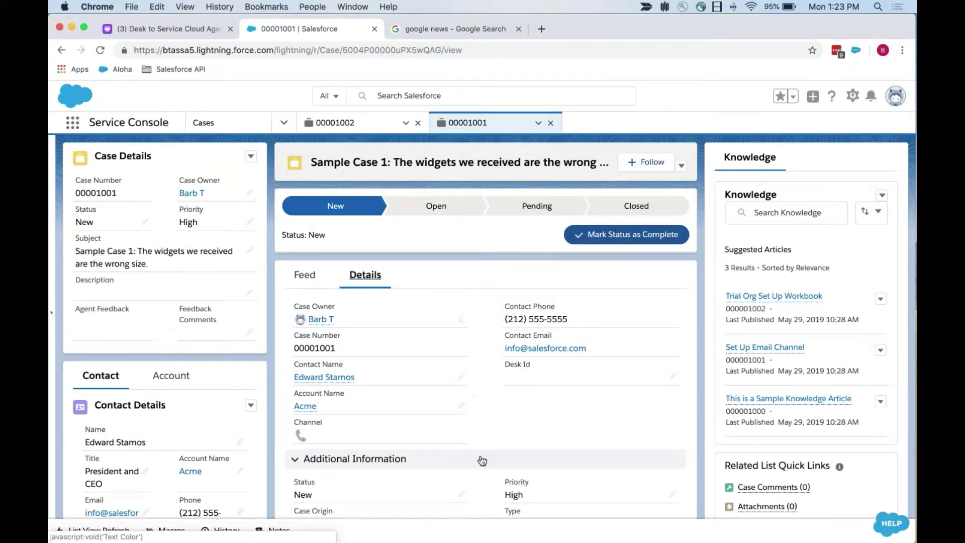
{"action": "scroll", "coordinate": [472, 385], "scroll_direction": "down", "scroll_amount": 1}
{"action": "scroll", "coordinate": [499, 466], "scroll_direction": "down", "scroll_amount": 1}
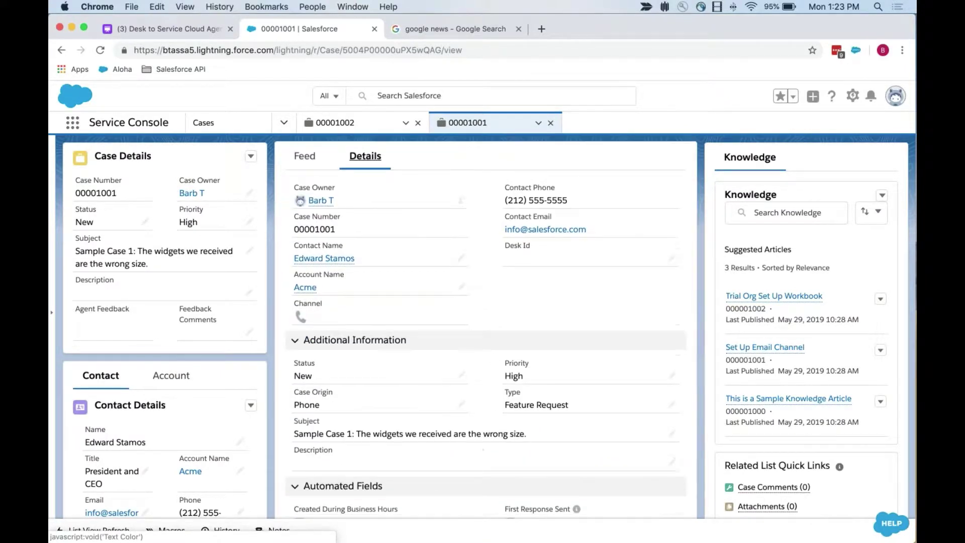
{"action": "scroll", "coordinate": [499, 466], "scroll_direction": "down", "scroll_amount": 1}
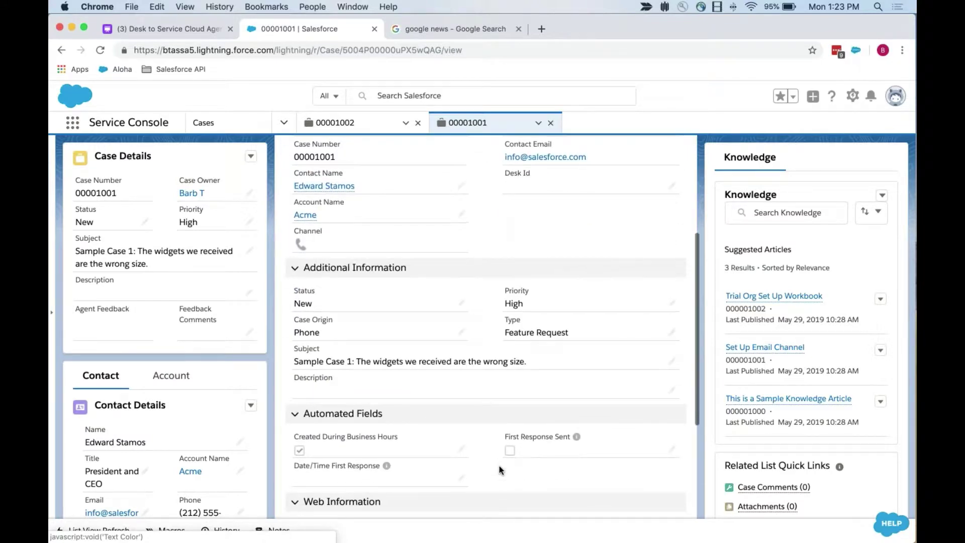
{"action": "scroll", "coordinate": [499, 466], "scroll_direction": "down", "scroll_amount": 2}
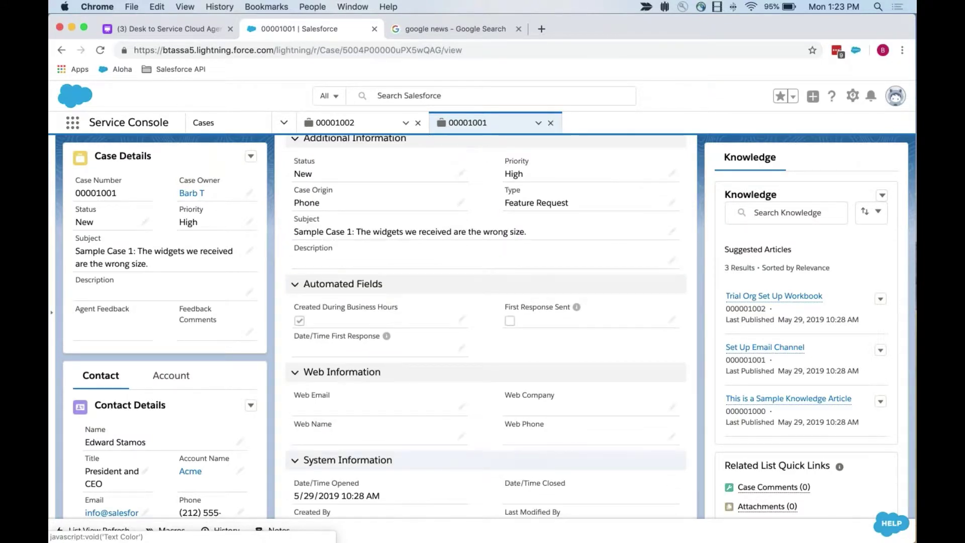
{"action": "scroll", "coordinate": [499, 466], "scroll_direction": "up", "scroll_amount": 6}
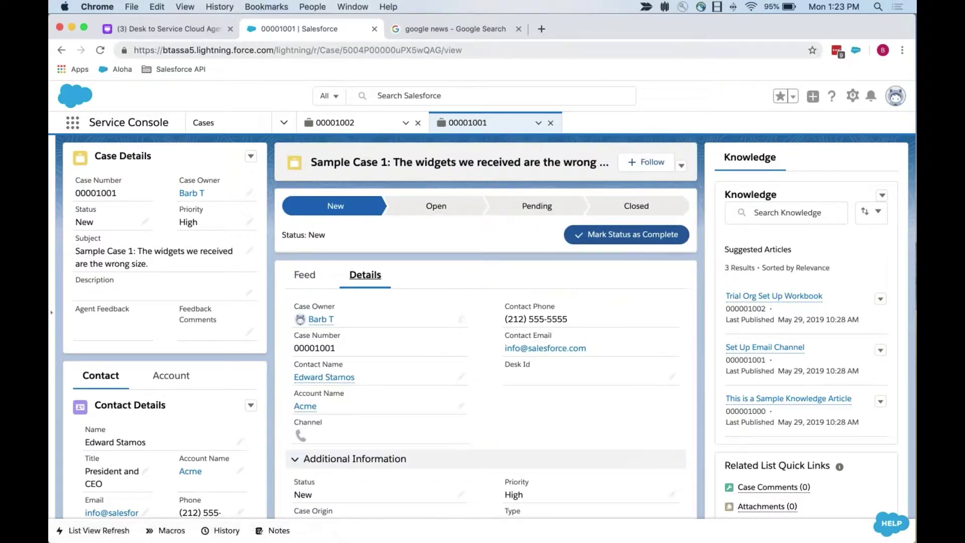
Step: In the Quip training deck, view slide 9 Admin Views then slide 10 Agent Training
{"action": "left_click", "coordinate": [176, 33]}
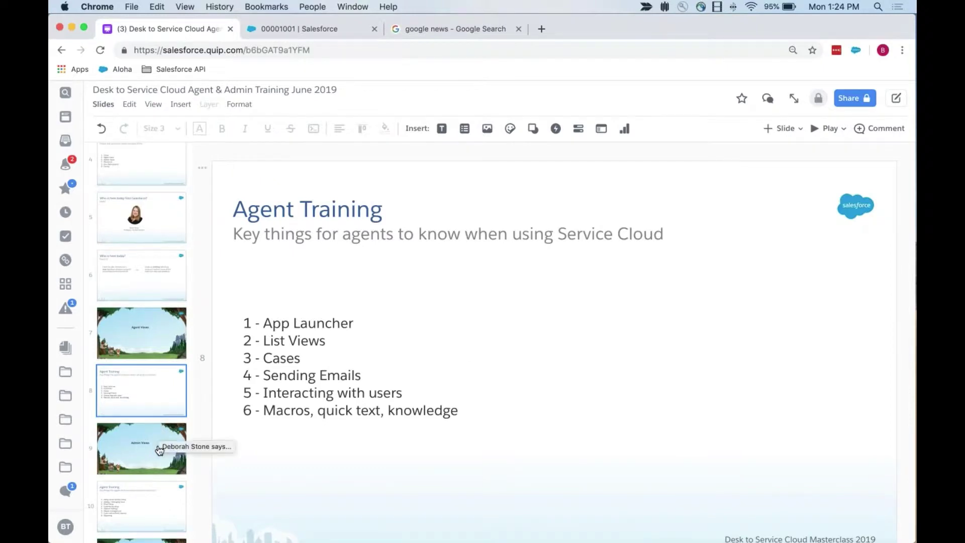
{"action": "left_click", "coordinate": [157, 447]}
{"action": "scroll", "coordinate": [160, 407], "scroll_direction": "down", "scroll_amount": 1}
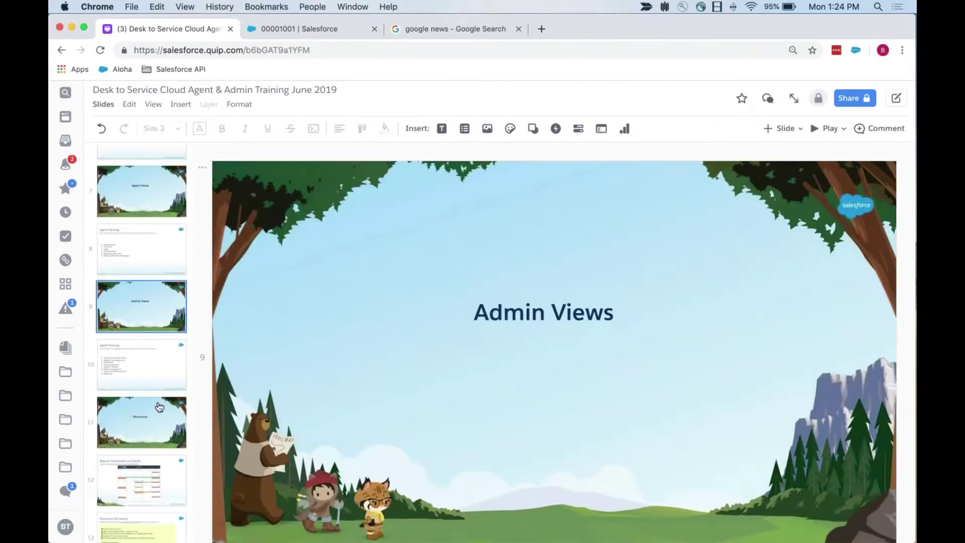
{"action": "left_click", "coordinate": [160, 355]}
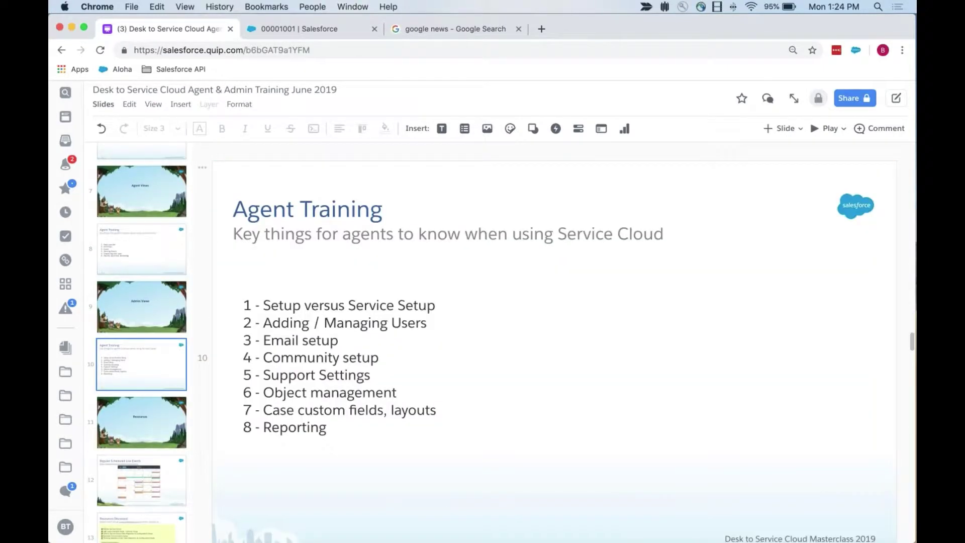
{"action": "left_click", "coordinate": [306, 31]}
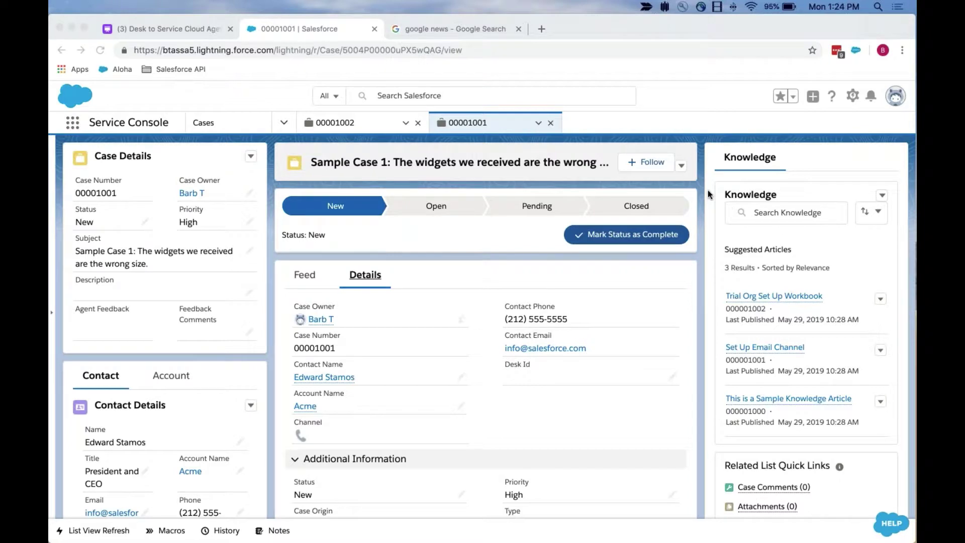
{"action": "left_click", "coordinate": [171, 32]}
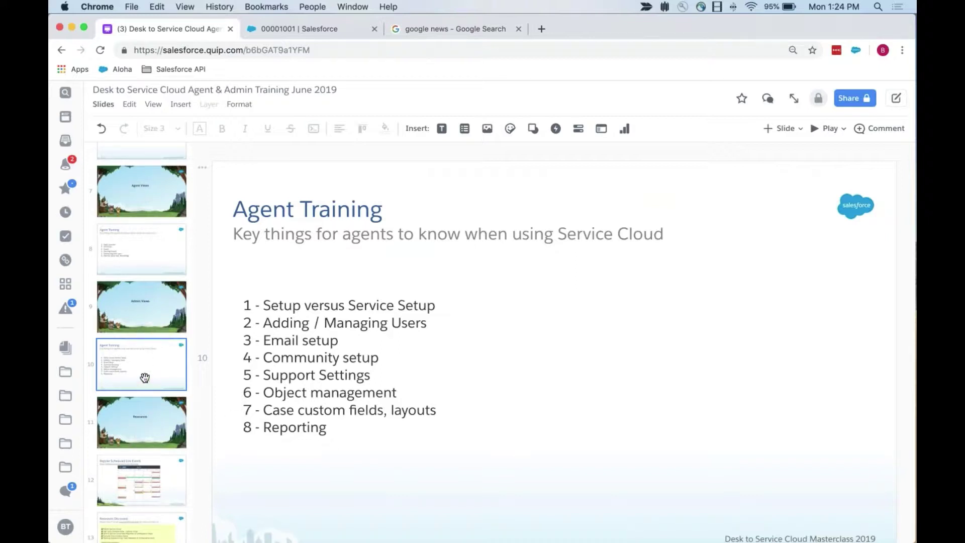
{"action": "scroll", "coordinate": [146, 375], "scroll_direction": "down", "scroll_amount": 1}
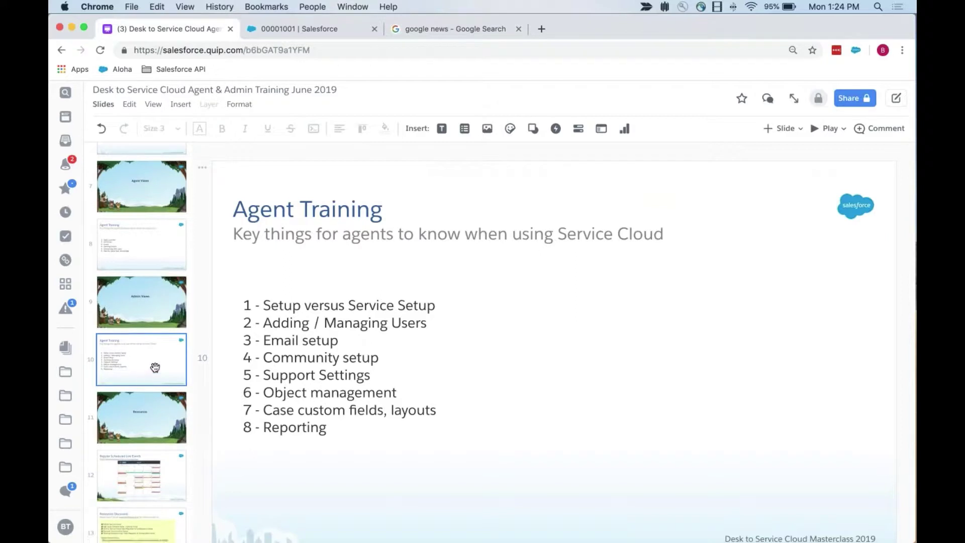
{"action": "left_click", "coordinate": [257, 213]}
{"action": "key", "text": "Left"}
{"action": "key", "text": "shift+Right"}
{"action": "key", "text": "shift+Right"}
{"action": "key", "text": "shift+Right"}
{"action": "key", "text": "shift+Right"}
{"action": "key", "text": "shift+Right"}
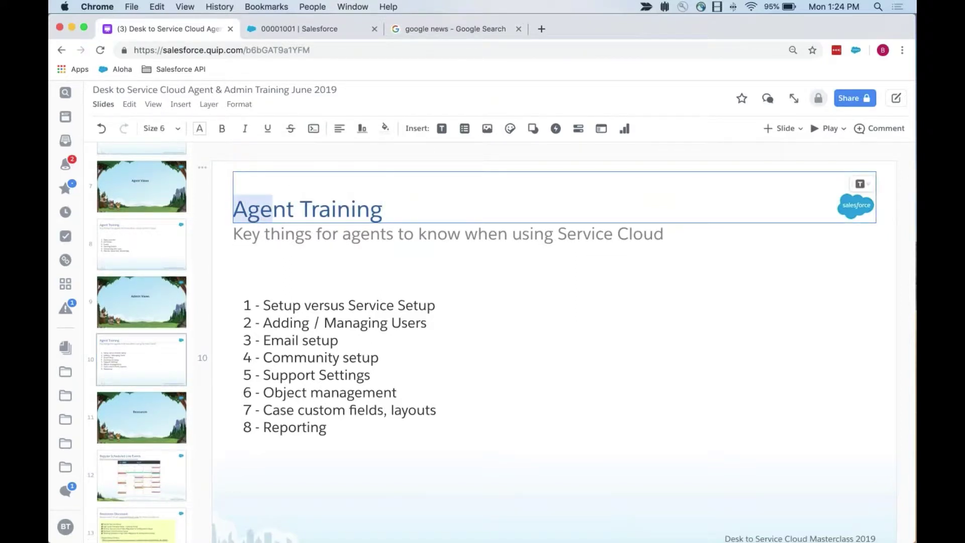
{"action": "type", "text": "Admin"}
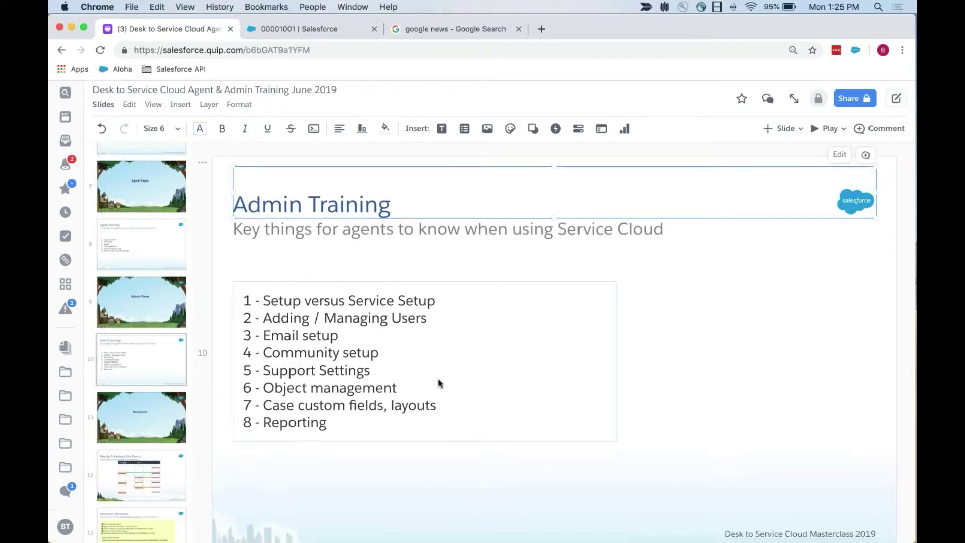
{"action": "scroll", "coordinate": [437, 382], "scroll_direction": "down", "scroll_amount": 1}
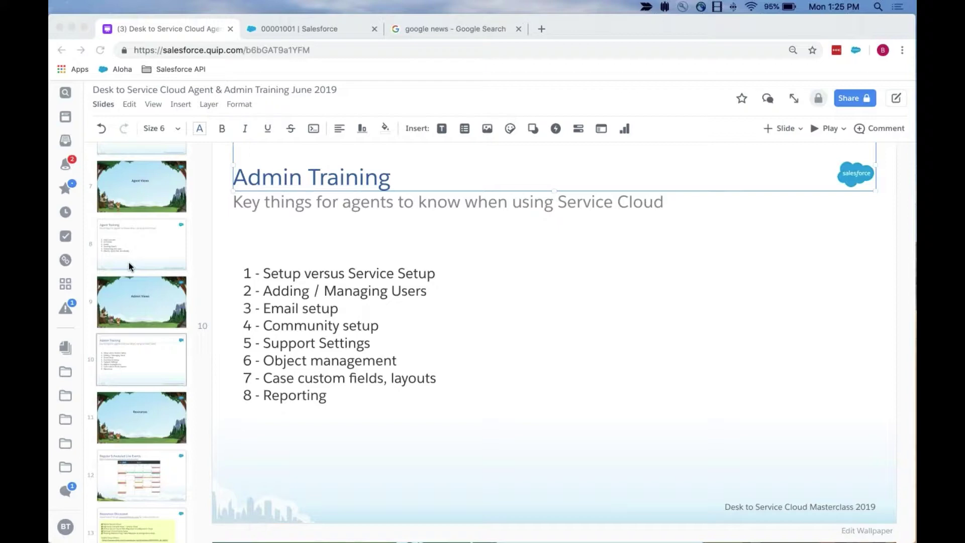
Step: Return to Salesforce, open the All Cases list, and show its empty charts panel
{"action": "left_click", "coordinate": [313, 26]}
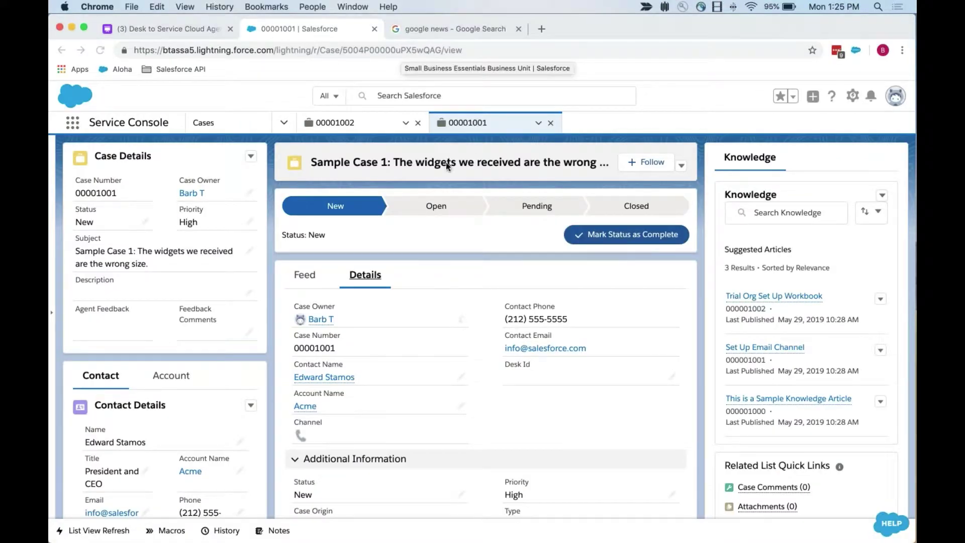
{"action": "scroll", "coordinate": [447, 415], "scroll_direction": "down", "scroll_amount": 5}
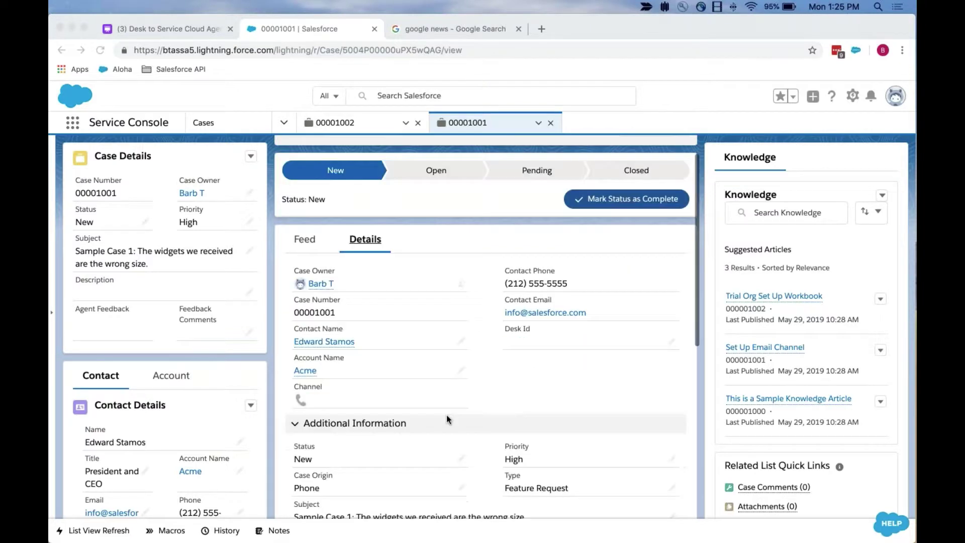
{"action": "scroll", "coordinate": [446, 416], "scroll_direction": "up", "scroll_amount": 5}
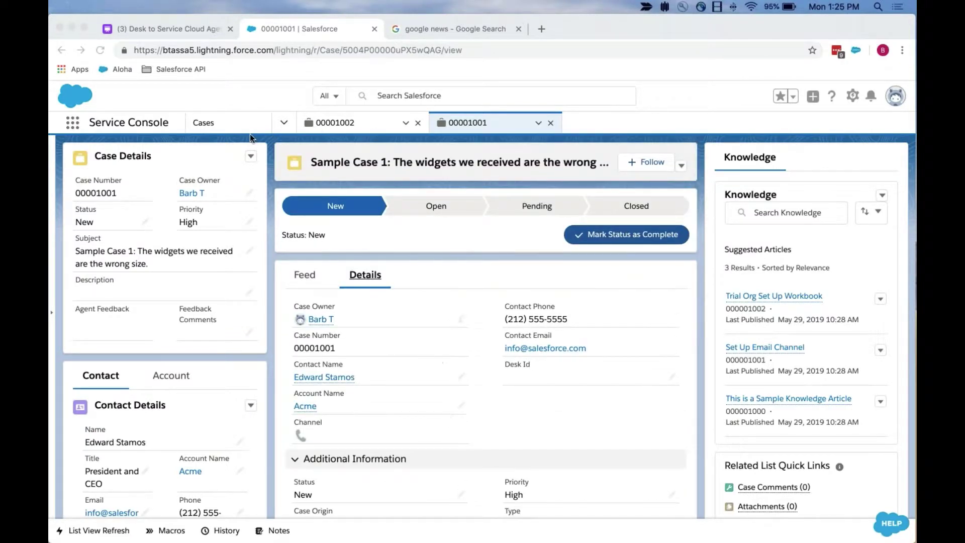
{"action": "left_click", "coordinate": [208, 126]}
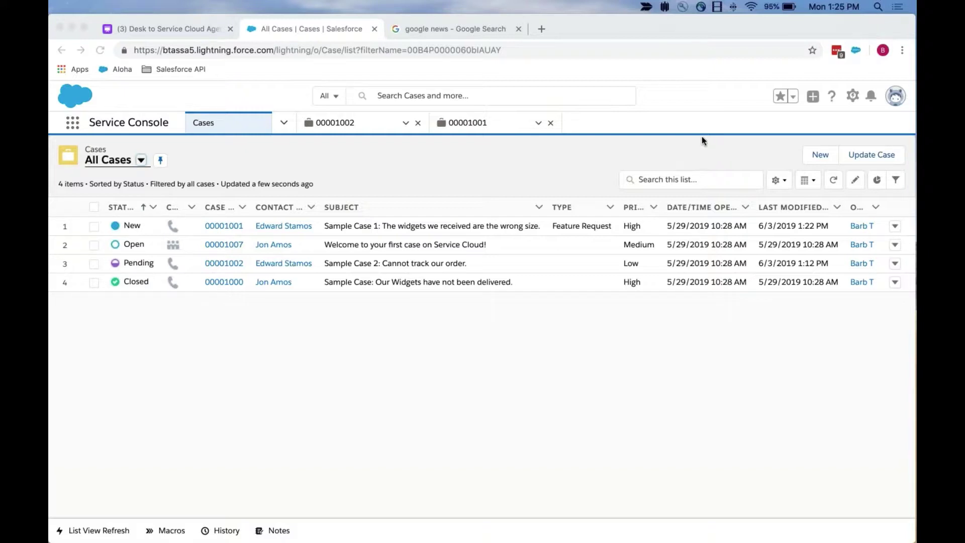
{"action": "left_click", "coordinate": [875, 181]}
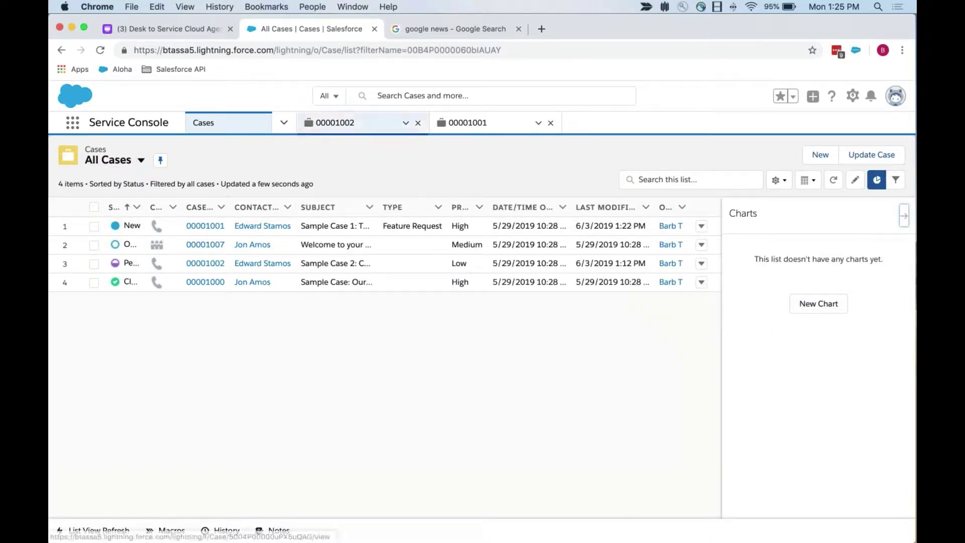
Step: Start a new chart named 'Cases by Status' with the Donut Chart type
{"action": "left_click", "coordinate": [285, 126]}
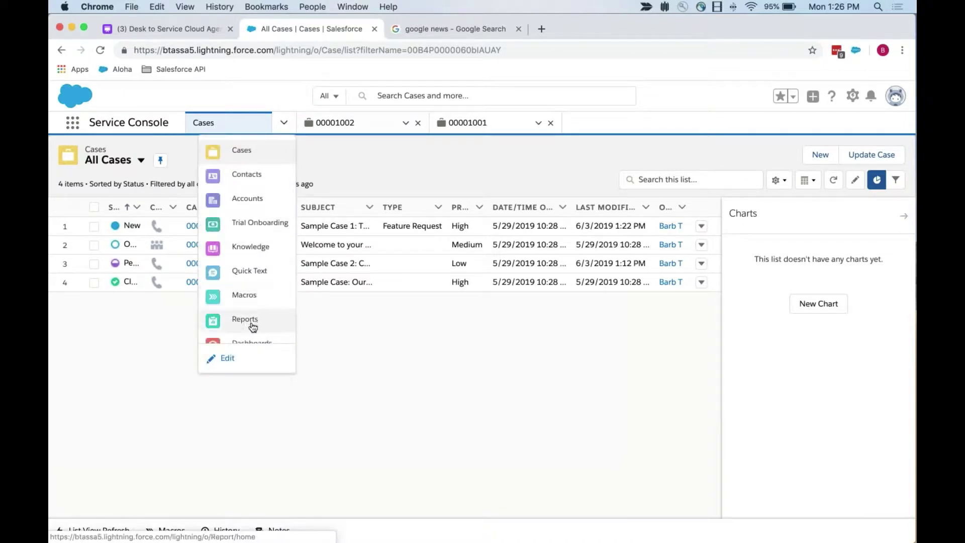
{"action": "scroll", "coordinate": [251, 321], "scroll_direction": "down", "scroll_amount": 1}
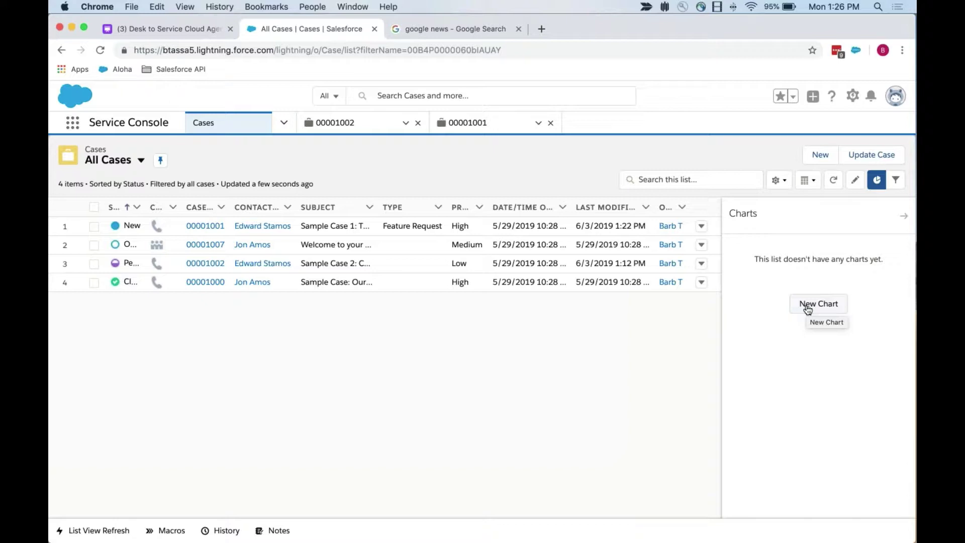
{"action": "left_click", "coordinate": [808, 308]}
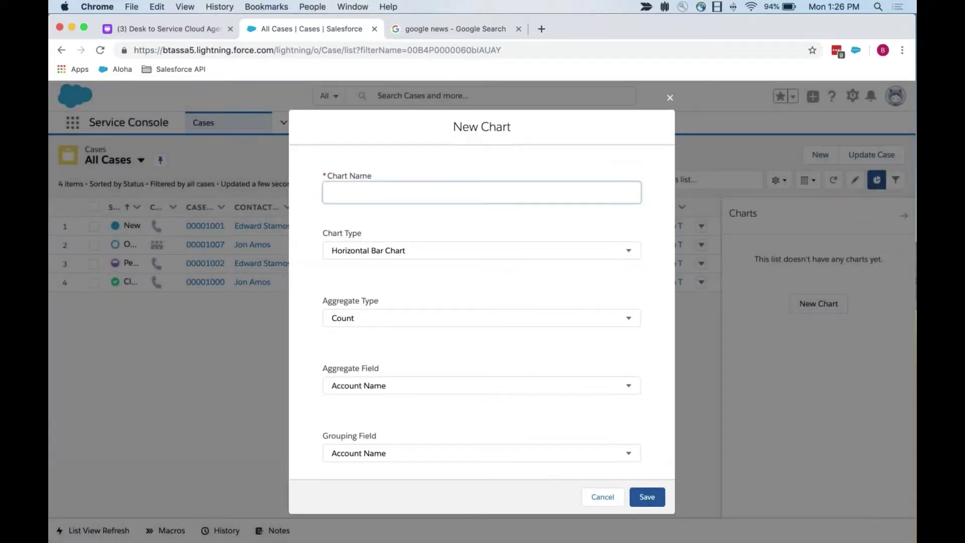
{"action": "type", "text": "Cases by Status"}
{"action": "left_click", "coordinate": [458, 251]}
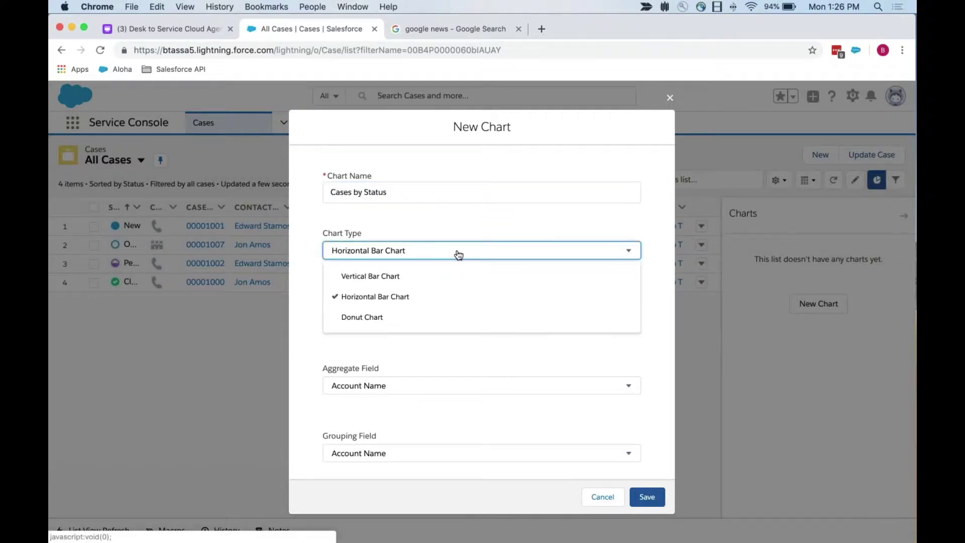
{"action": "left_click", "coordinate": [457, 318]}
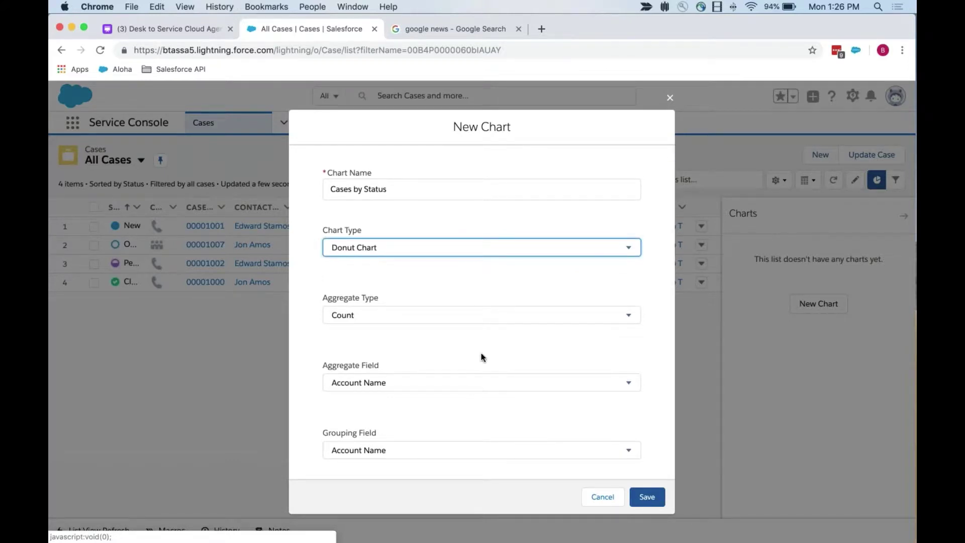
Step: Leave the aggregate field unchanged and set the grouping field to Status
{"action": "left_click", "coordinate": [466, 387]}
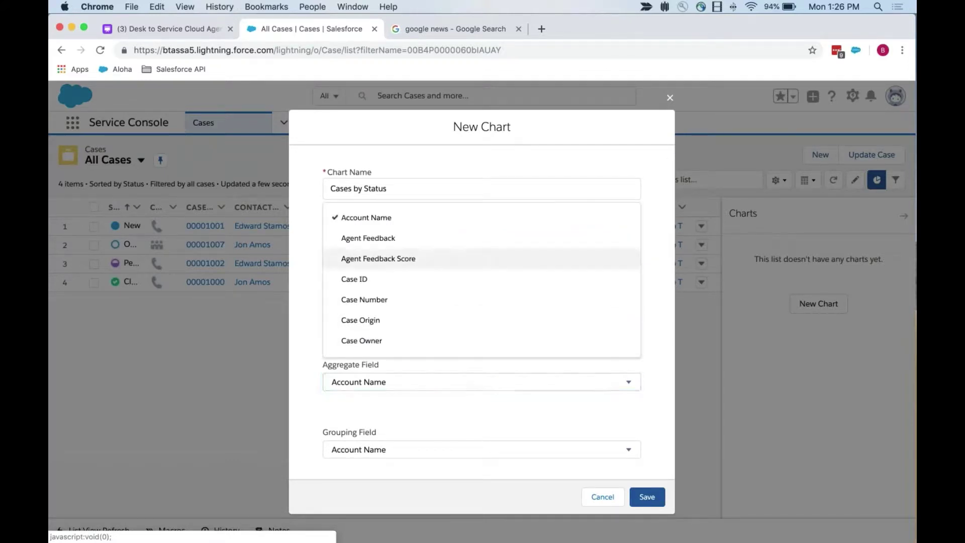
{"action": "left_click", "coordinate": [662, 305]}
{"action": "left_click", "coordinate": [434, 449]}
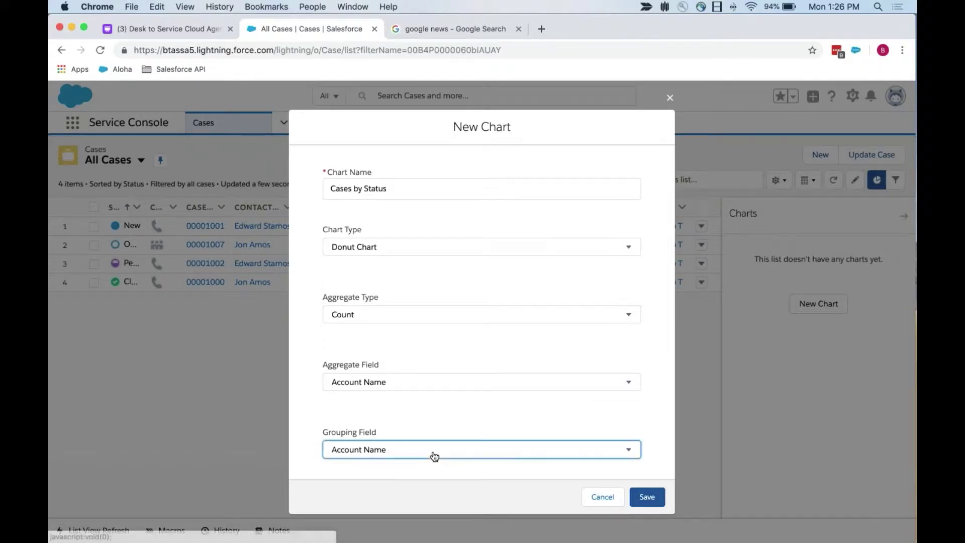
{"action": "scroll", "coordinate": [458, 381], "scroll_direction": "down", "scroll_amount": 3}
{"action": "scroll", "coordinate": [457, 381], "scroll_direction": "down", "scroll_amount": 8}
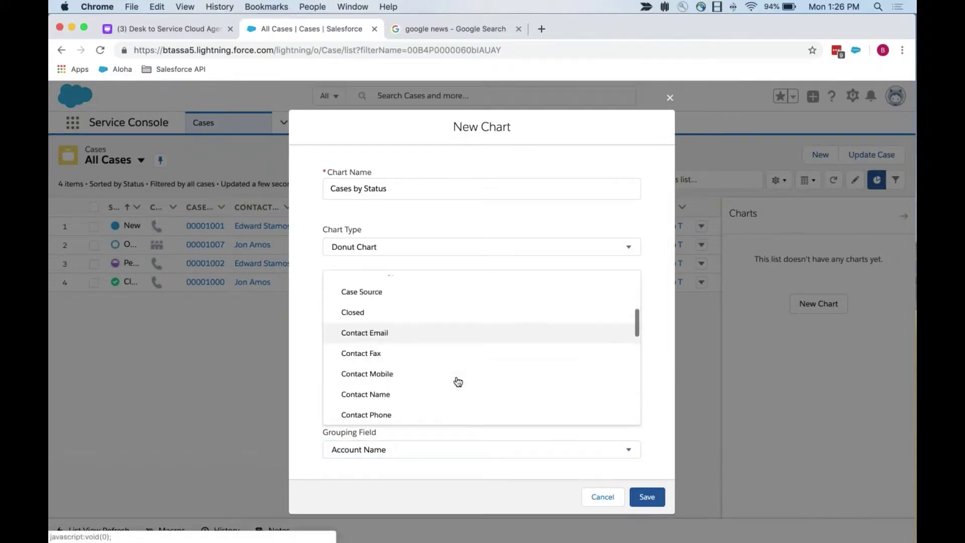
{"action": "scroll", "coordinate": [457, 381], "scroll_direction": "down", "scroll_amount": 3}
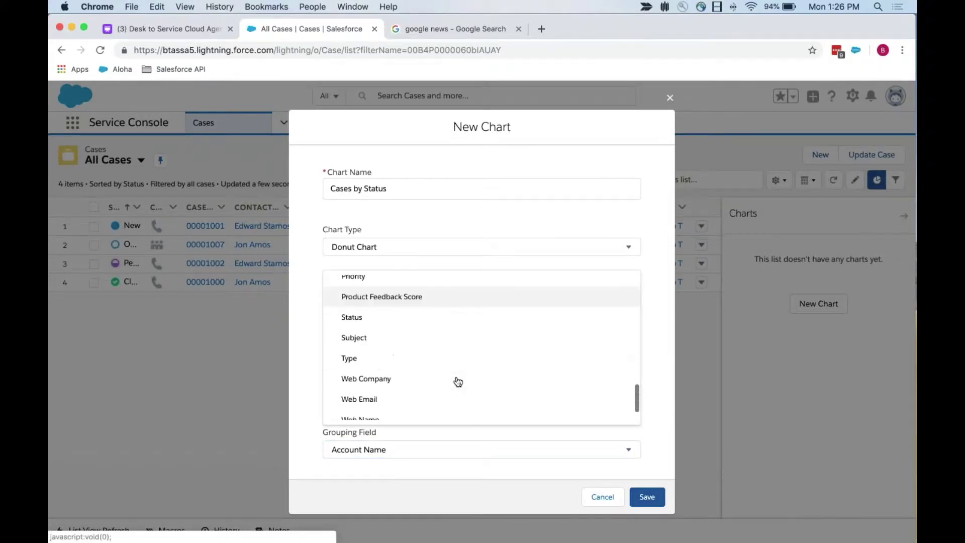
{"action": "left_click", "coordinate": [447, 314]}
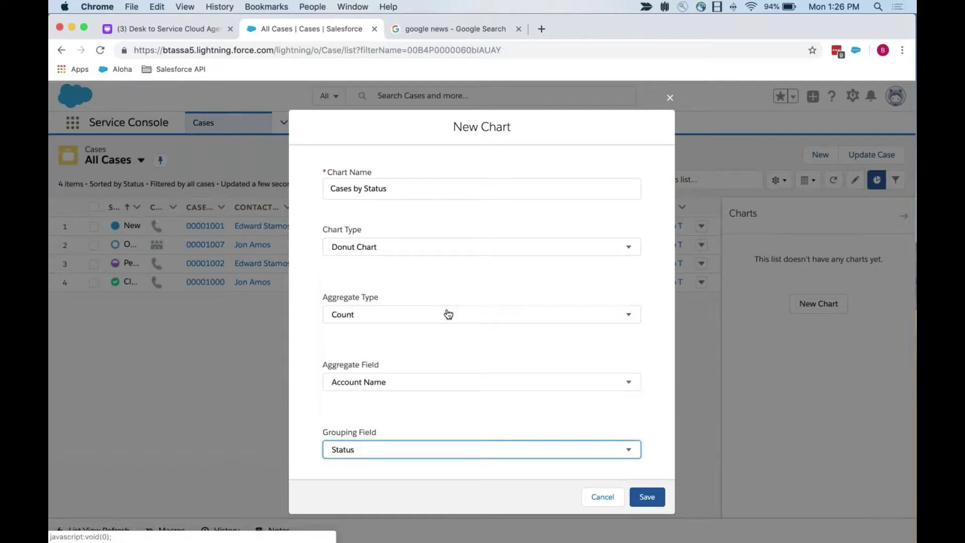
{"action": "left_click", "coordinate": [412, 413]}
Step: Save the Cases by Status chart and review its New, Open, Pending and Closed counts
{"action": "left_click", "coordinate": [647, 497]}
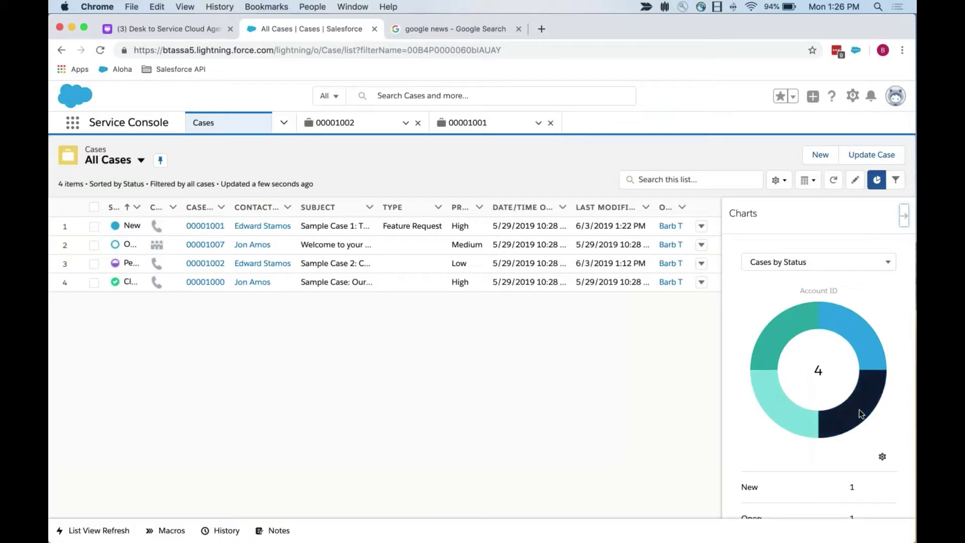
{"action": "scroll", "coordinate": [860, 410], "scroll_direction": "down", "scroll_amount": 3}
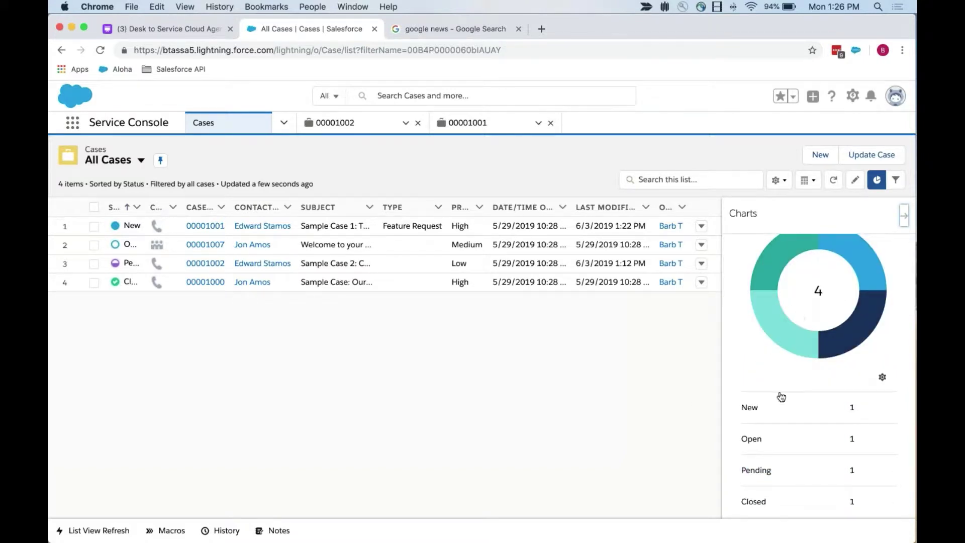
{"action": "scroll", "coordinate": [782, 397], "scroll_direction": "down", "scroll_amount": 1}
{"action": "scroll", "coordinate": [765, 359], "scroll_direction": "up", "scroll_amount": 4}
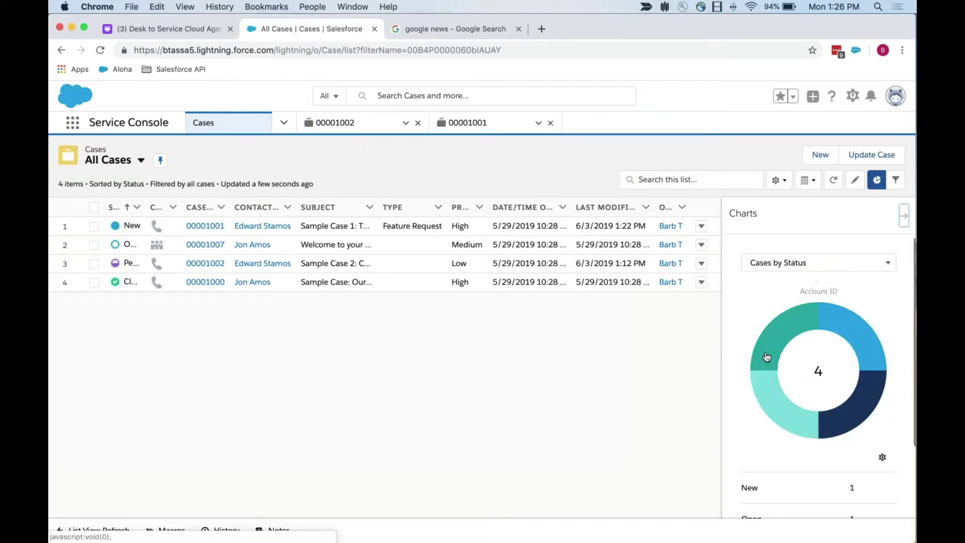
{"action": "scroll", "coordinate": [765, 322], "scroll_direction": "down", "scroll_amount": 3}
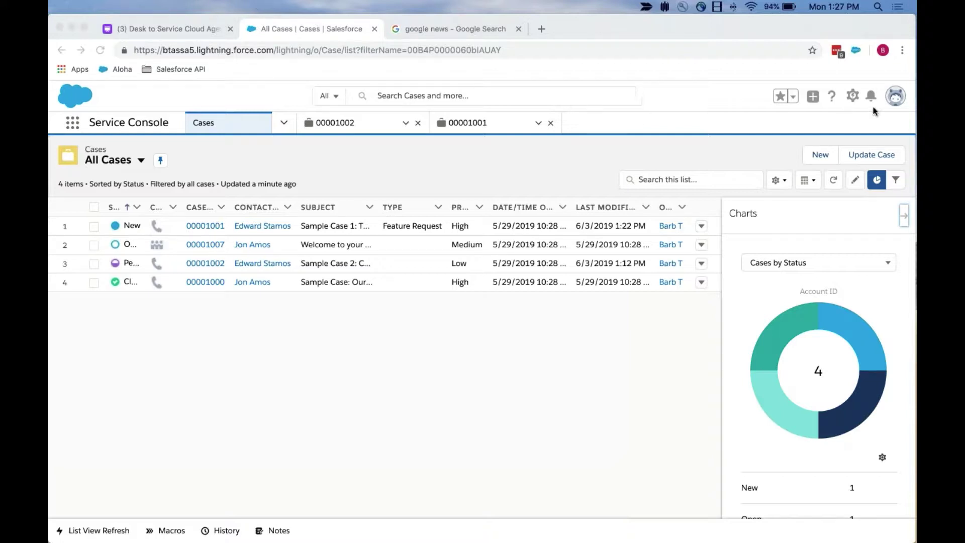
Step: From the gear menu, open Service Setup and Setup each in a new browser tab
{"action": "left_click", "coordinate": [850, 113]}
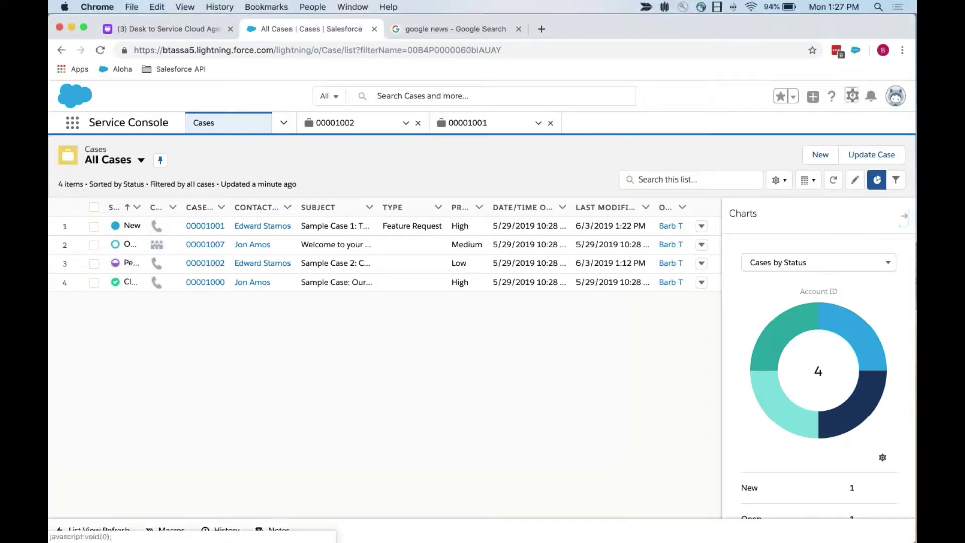
{"action": "left_click", "coordinate": [853, 96]}
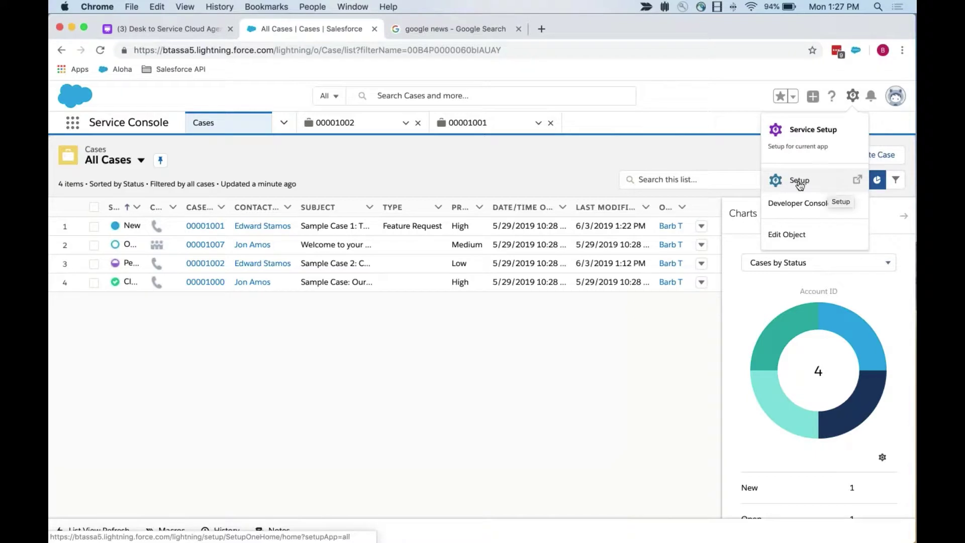
{"action": "left_click", "coordinate": [817, 134]}
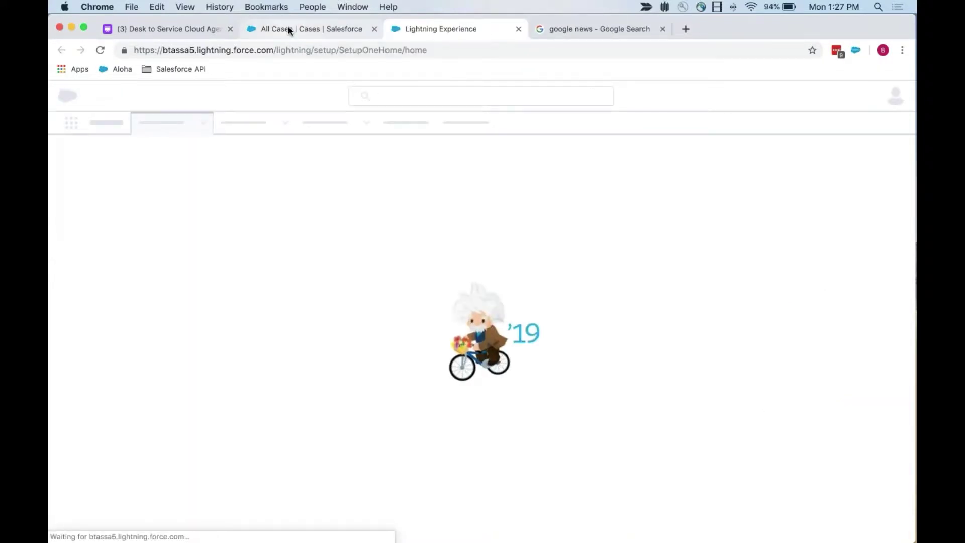
{"action": "left_click", "coordinate": [290, 32]}
{"action": "left_click", "coordinate": [851, 97]}
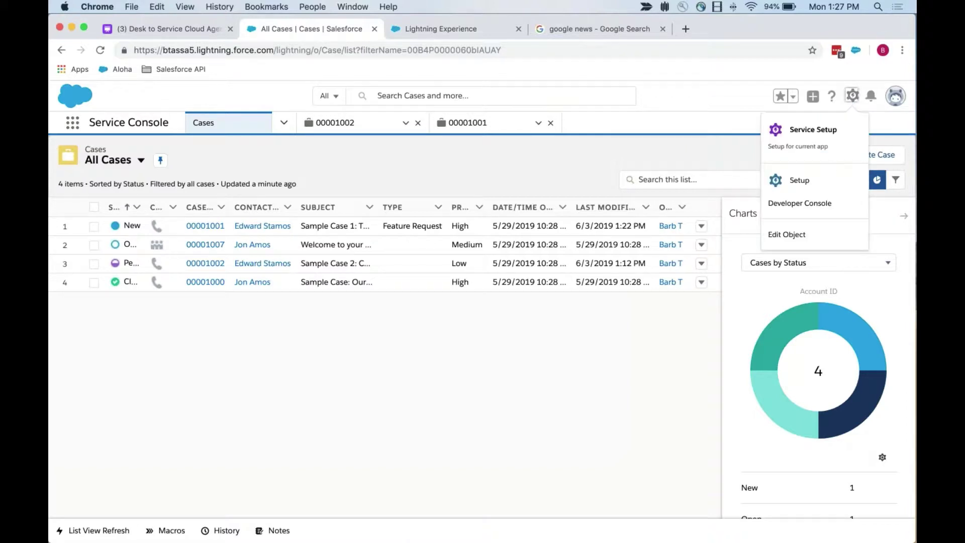
{"action": "left_click", "coordinate": [821, 186]}
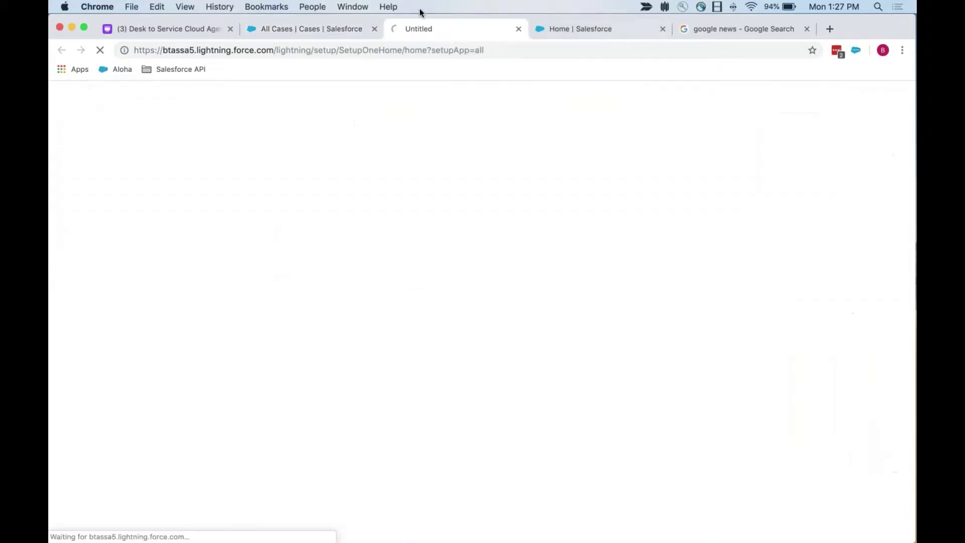
Step: Switch to the Service Setup Home tab, briefly check the gear menu, and focus the setup search
{"action": "left_click", "coordinate": [568, 33]}
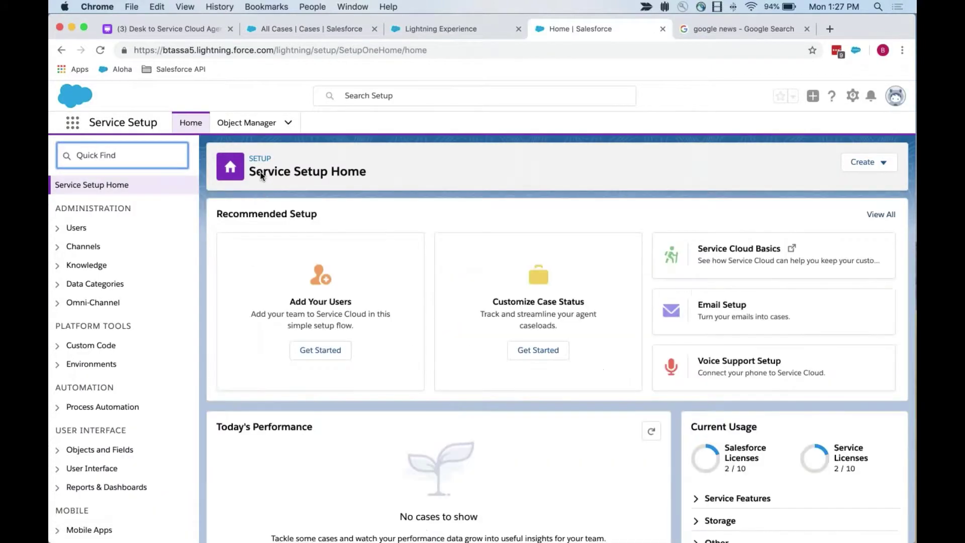
{"action": "left_click_drag", "start_coordinate": [250, 174], "coordinate": [393, 177]}
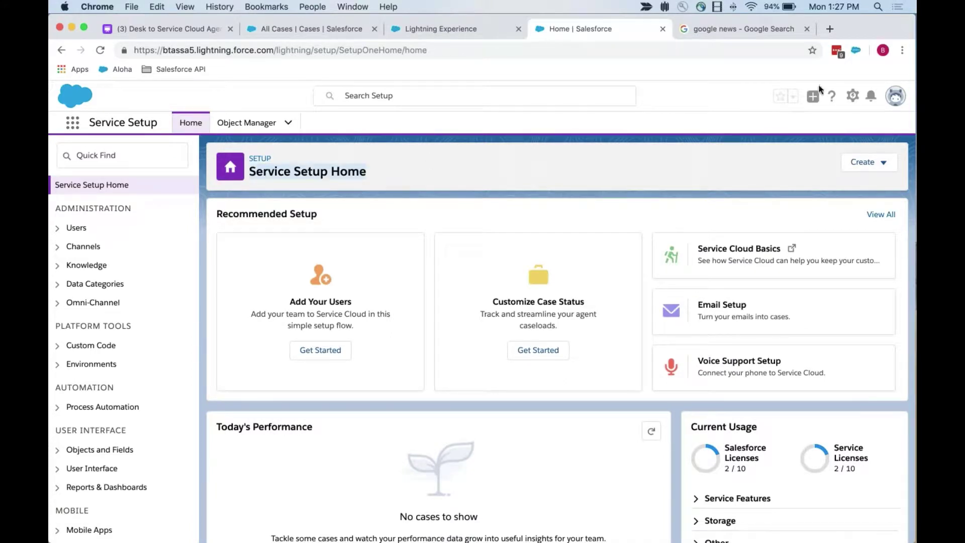
{"action": "left_click", "coordinate": [853, 95]}
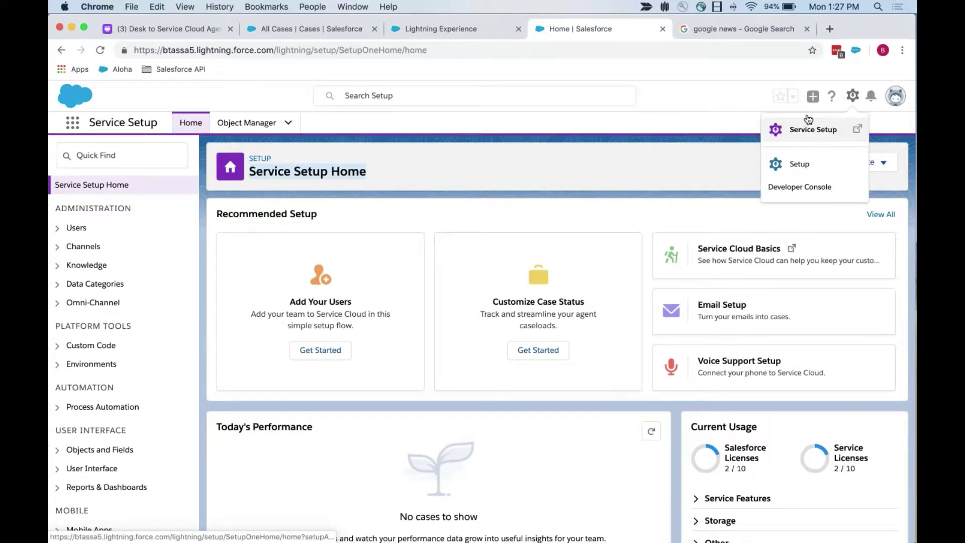
{"action": "left_click", "coordinate": [689, 90]}
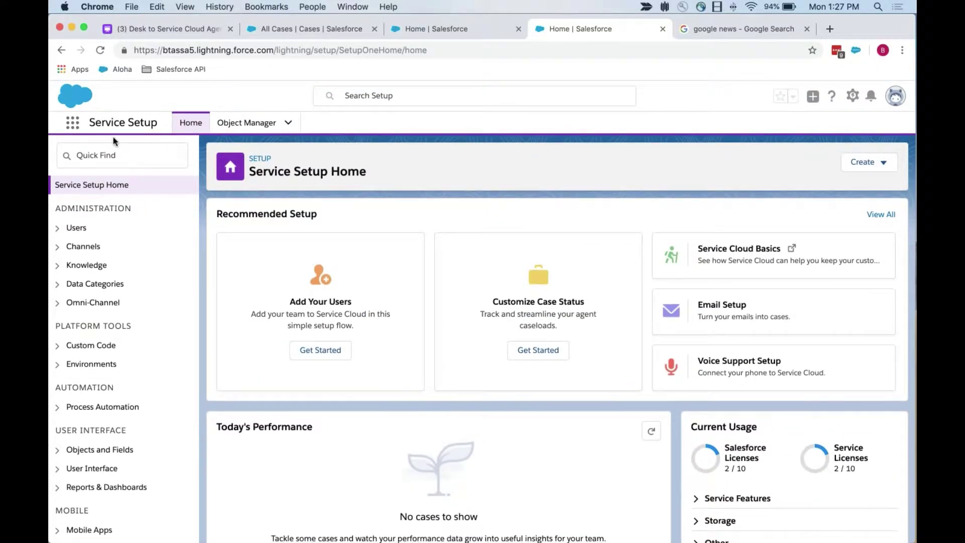
{"action": "left_click", "coordinate": [96, 153]}
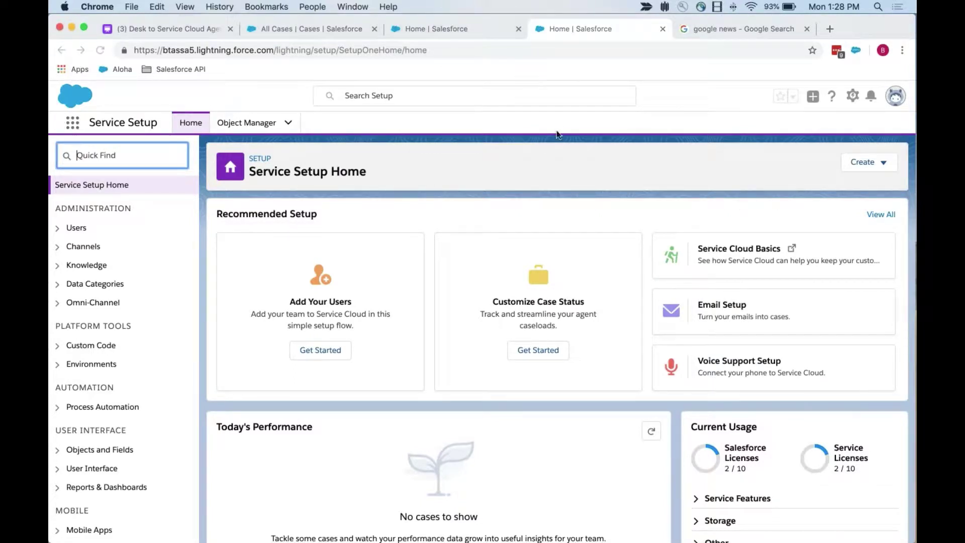
Step: Look over the standard Setup home tab, checking the gear menu and quick search
{"action": "left_click", "coordinate": [434, 29]}
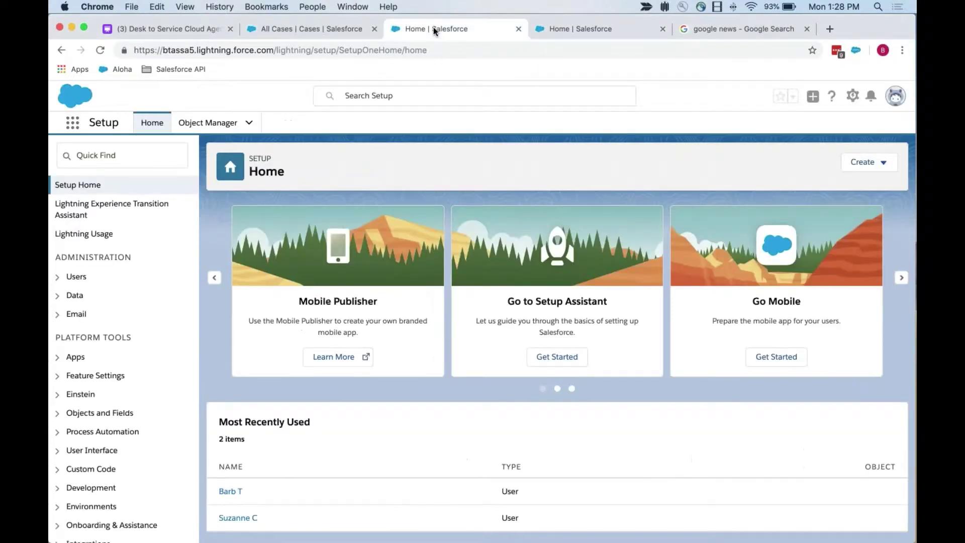
{"action": "left_click", "coordinate": [853, 98]}
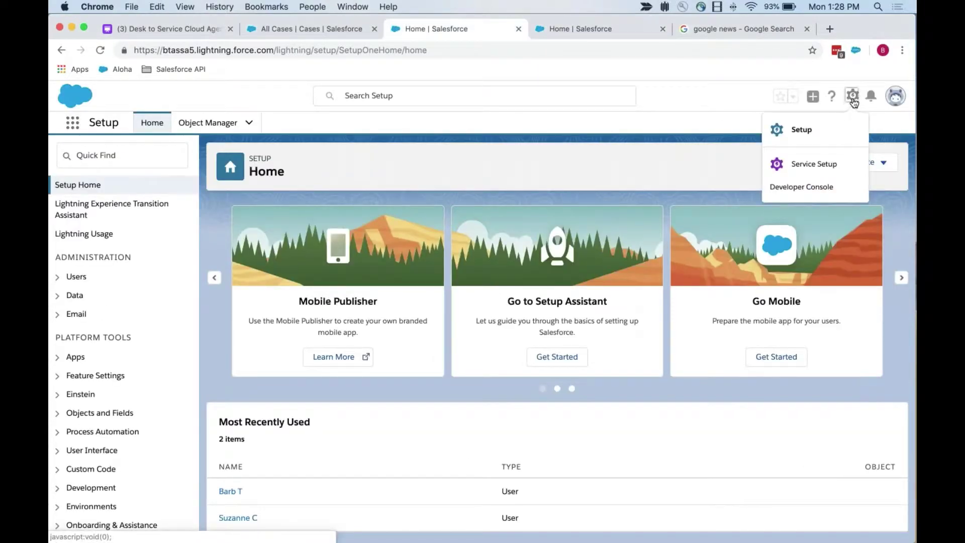
{"action": "left_click", "coordinate": [839, 78]}
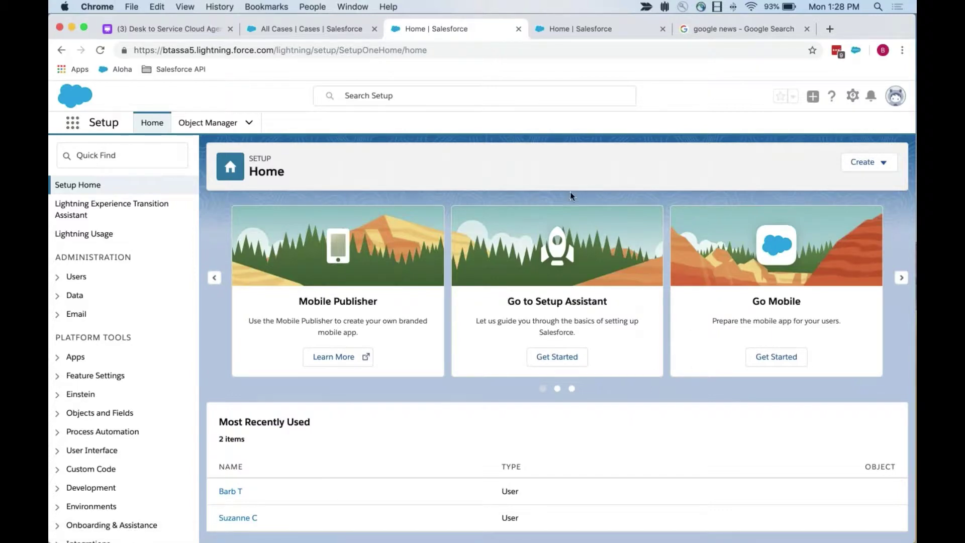
{"action": "left_click", "coordinate": [128, 157]}
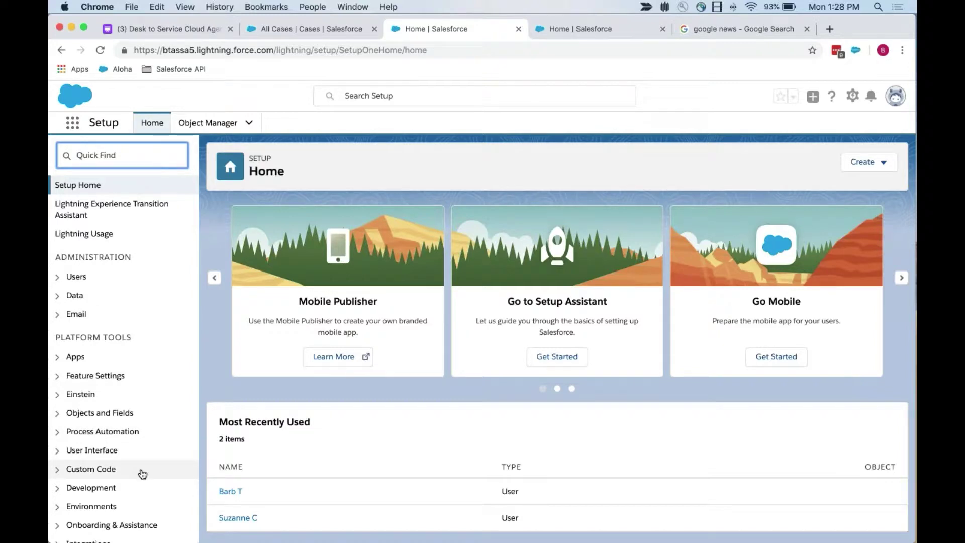
Step: Return to the Service Setup Home tab and glance at the gear menu
{"action": "left_click", "coordinate": [559, 31]}
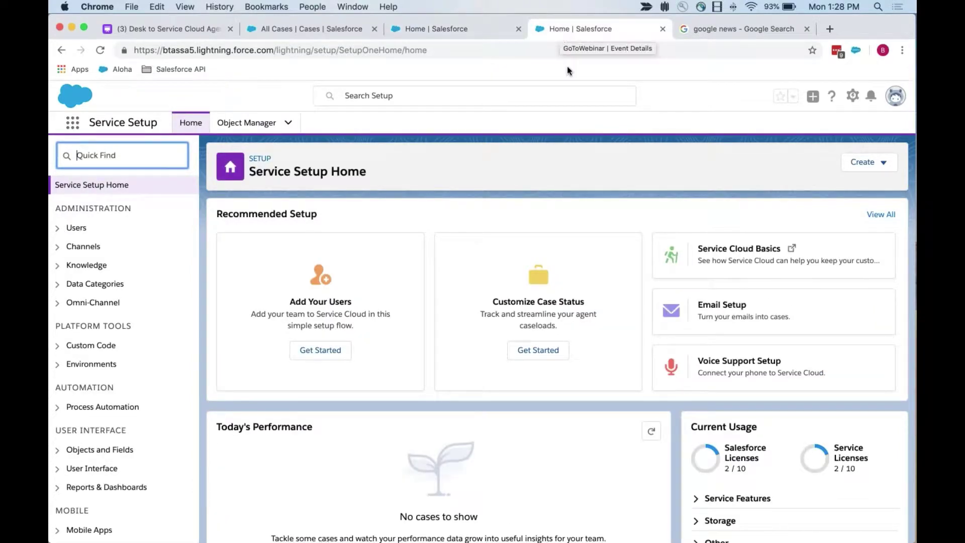
{"action": "left_click", "coordinate": [853, 101]}
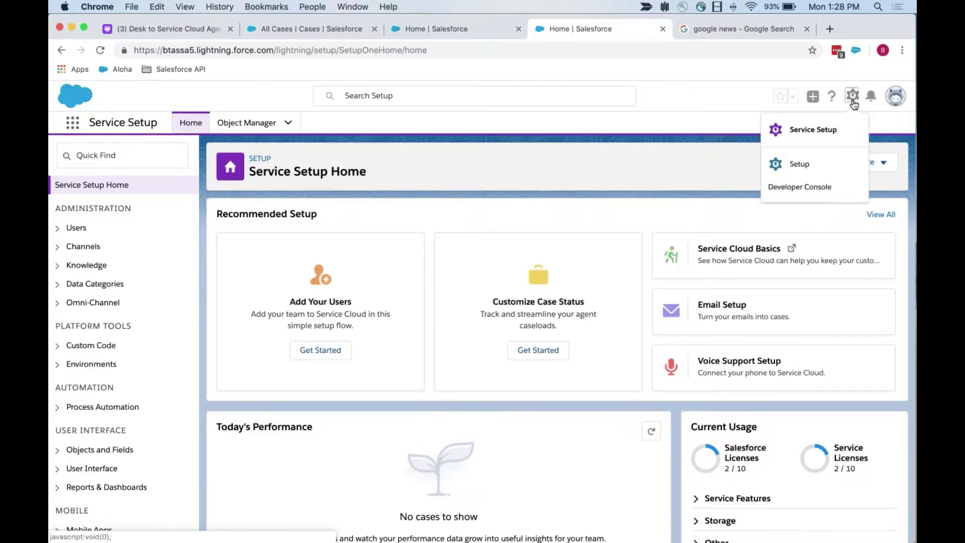
{"action": "left_click", "coordinate": [694, 101]}
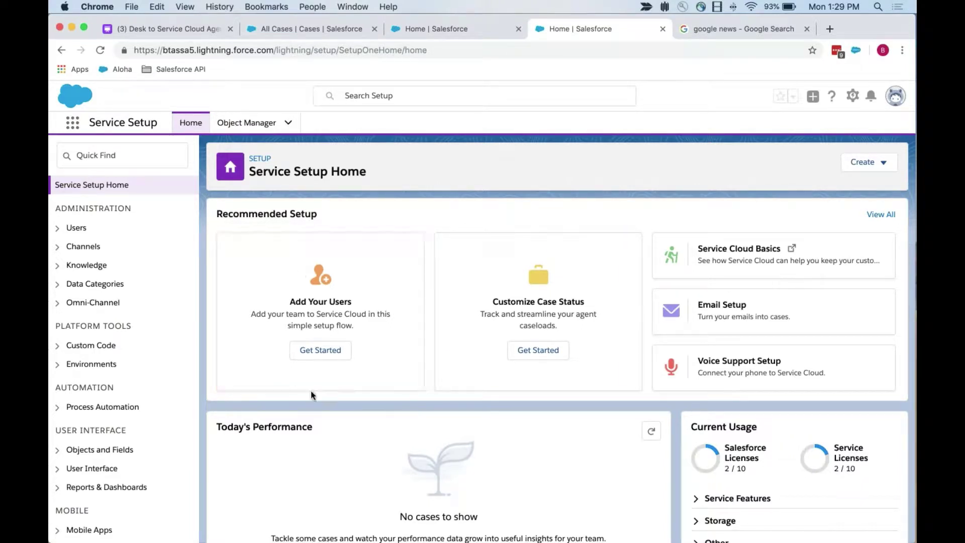
{"action": "left_click", "coordinate": [371, 320]}
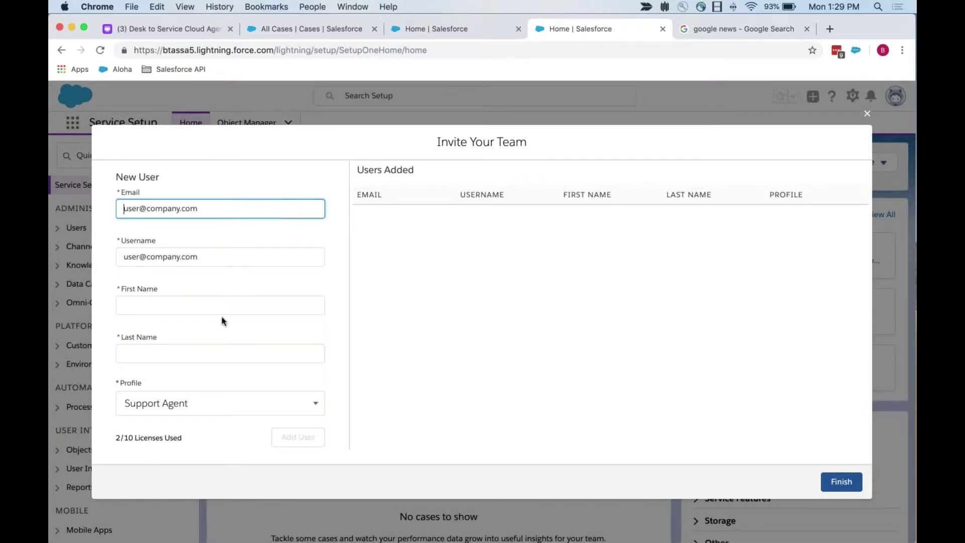
{"action": "left_click", "coordinate": [212, 408]}
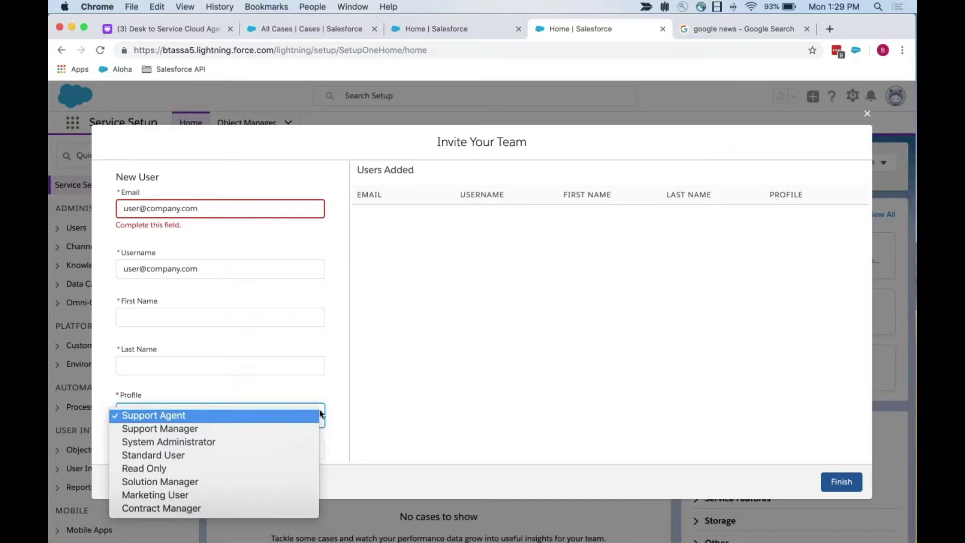
{"action": "left_click", "coordinate": [338, 397]}
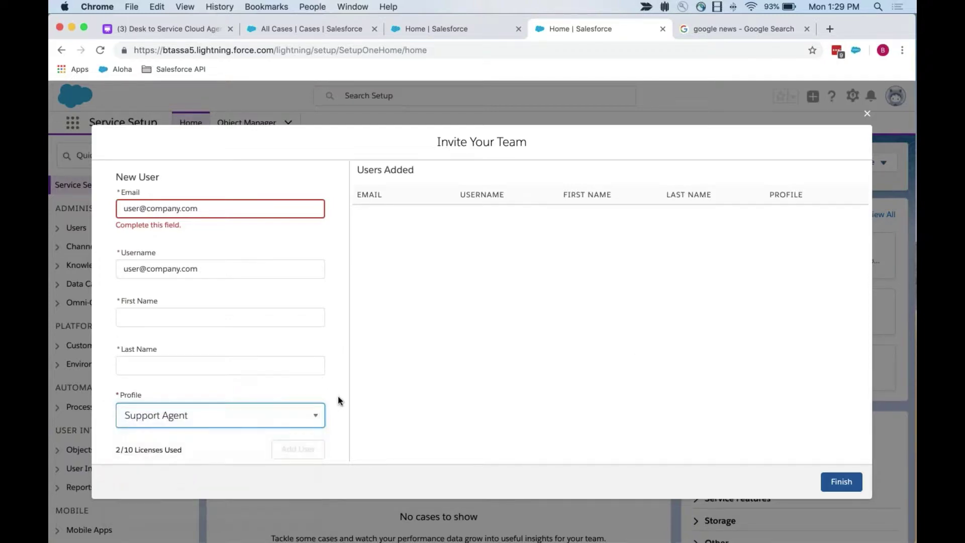
{"action": "left_click", "coordinate": [867, 114]}
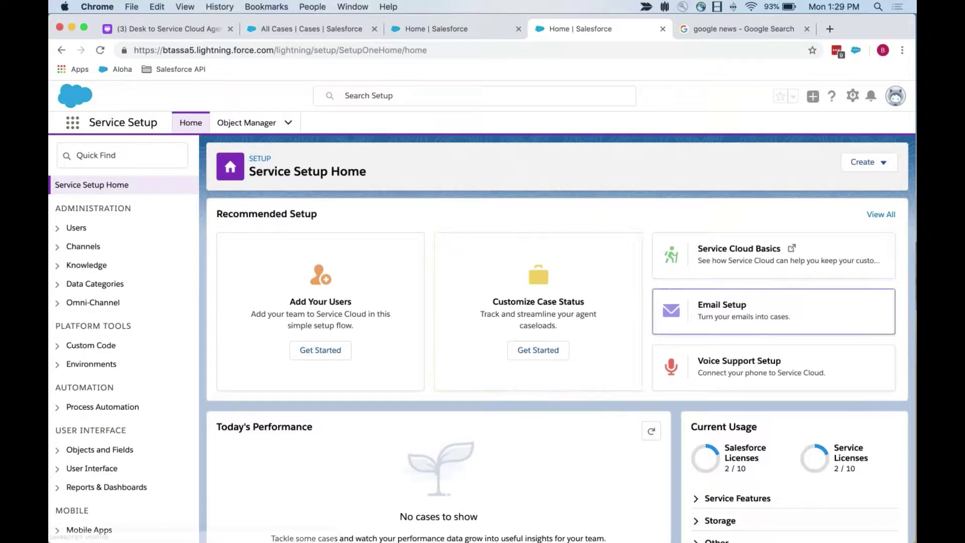
Step: Choose the Email Setup card under Recommended Setup
{"action": "left_click", "coordinate": [787, 322]}
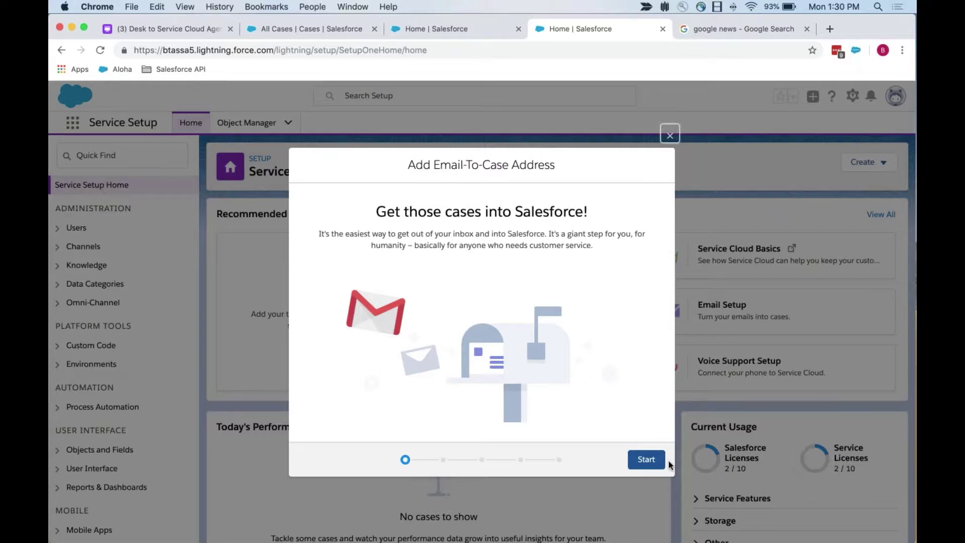
Step: Start the Email-to-Case wizard, enter the support email address, and pick Gmail as provider
{"action": "left_click", "coordinate": [646, 459]}
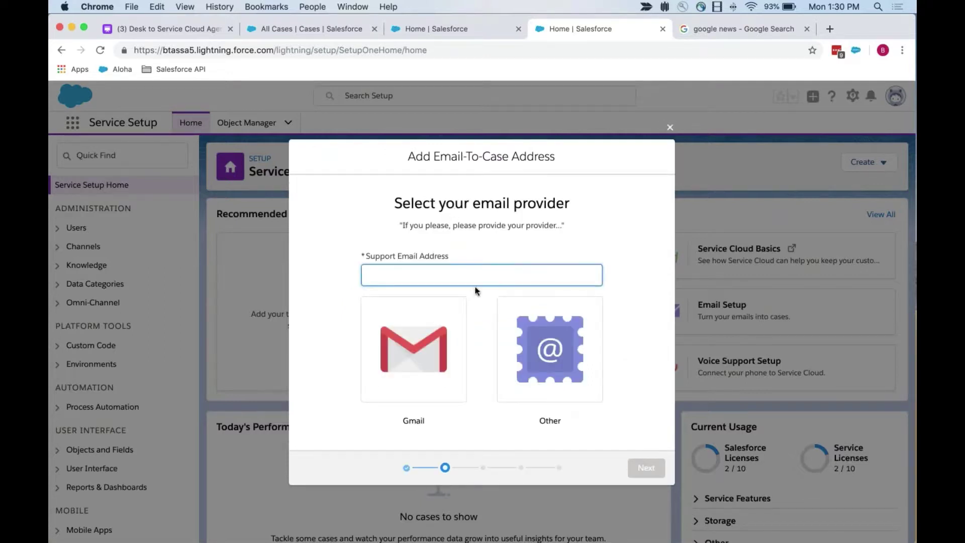
{"action": "left_click_drag", "start_coordinate": [366, 256], "coordinate": [472, 254]}
{"action": "type", "text": "support@"}
{"action": "key", "text": "super+a"}
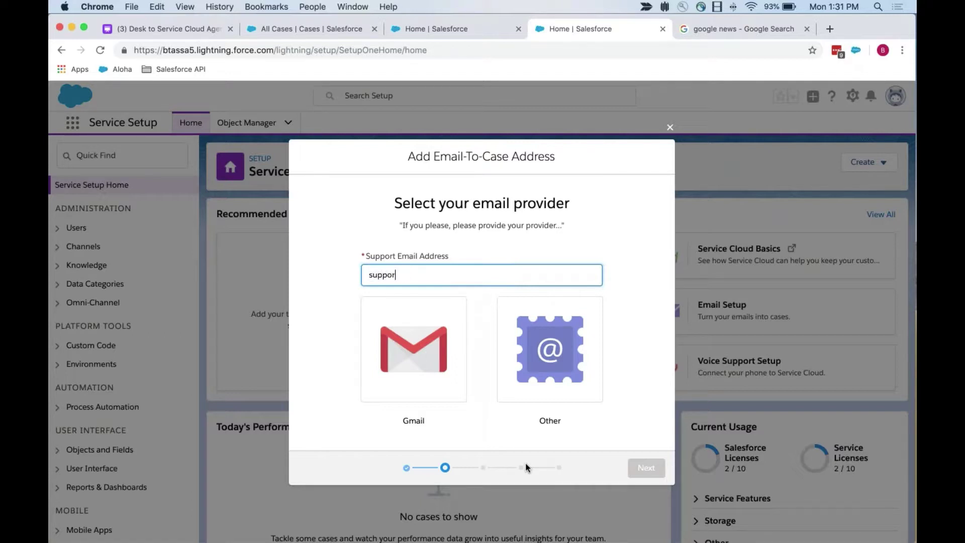
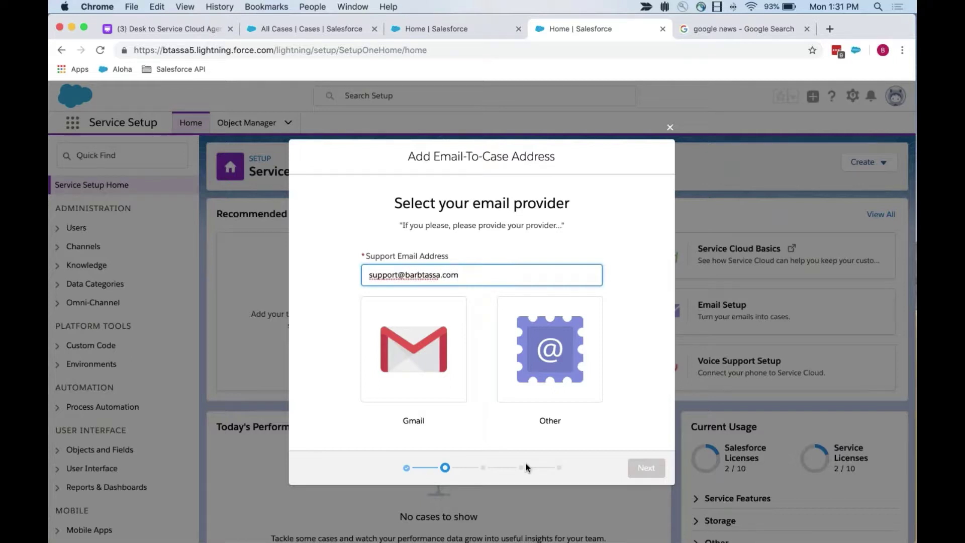
{"action": "left_click", "coordinate": [422, 333]}
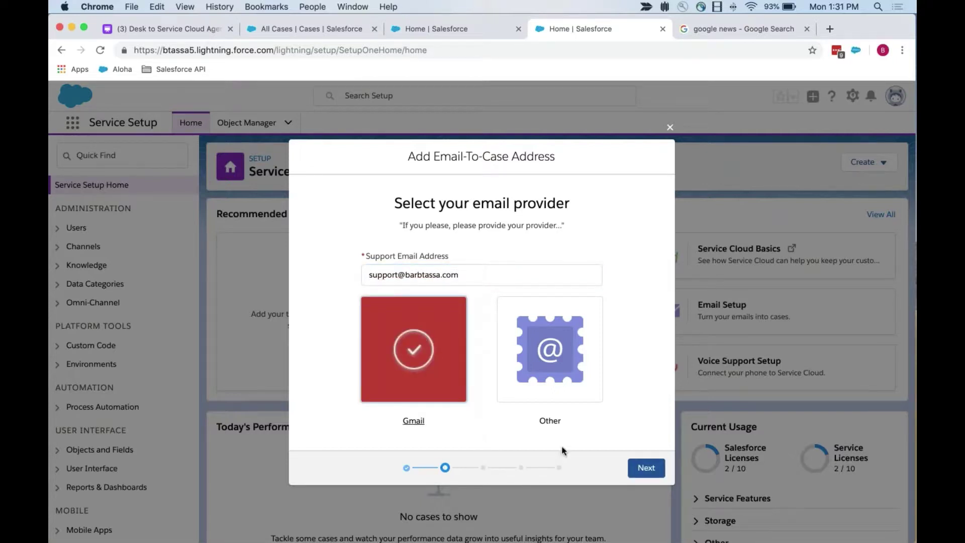
Step: Set the launch details to the Cupcakes queue with Email as case origin
{"action": "left_click", "coordinate": [647, 468]}
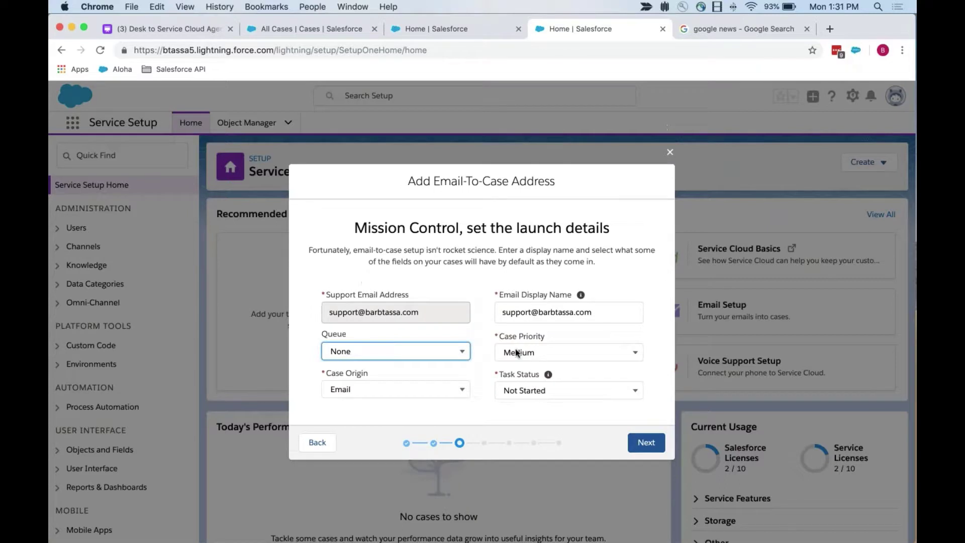
{"action": "left_click", "coordinate": [396, 354]}
{"action": "left_click", "coordinate": [377, 332]}
{"action": "left_click", "coordinate": [385, 351]}
{"action": "left_click", "coordinate": [398, 358]}
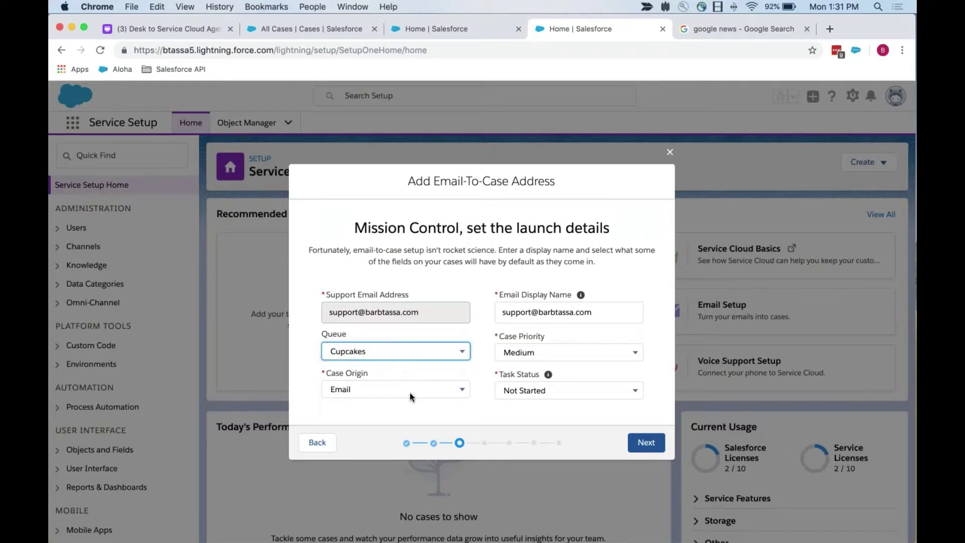
{"action": "left_click", "coordinate": [407, 390]}
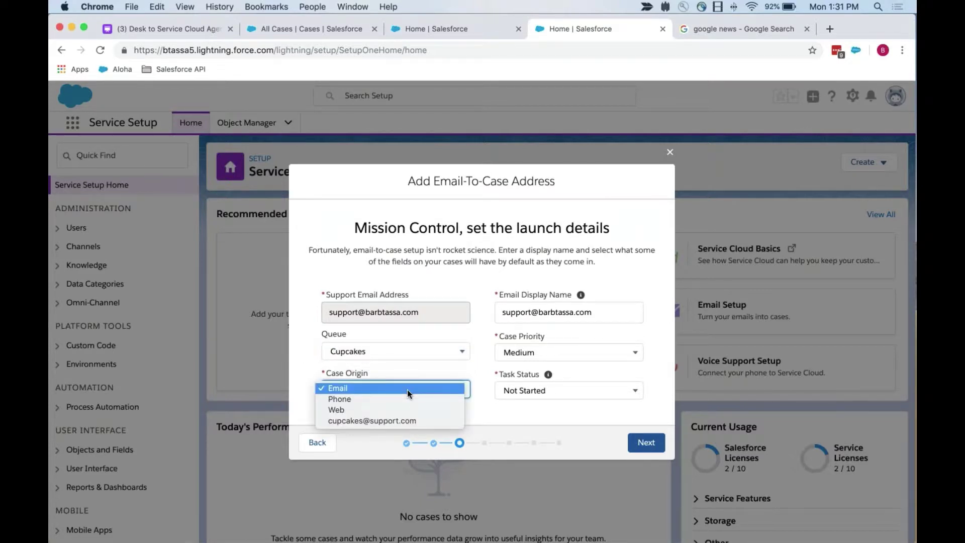
{"action": "left_click", "coordinate": [407, 391]}
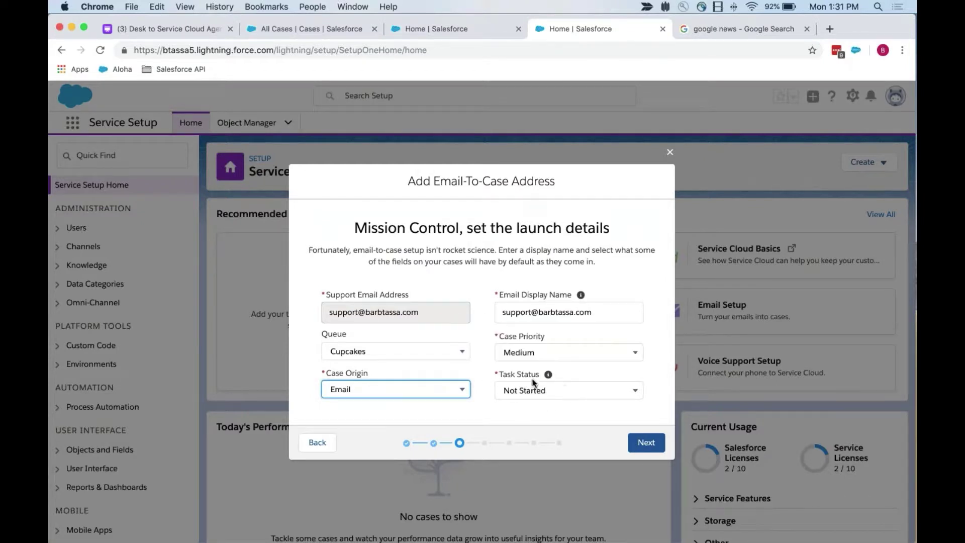
Step: Tick the verification confirmation, proceed to a not-verified error, and close the wizard
{"action": "left_click", "coordinate": [646, 442]}
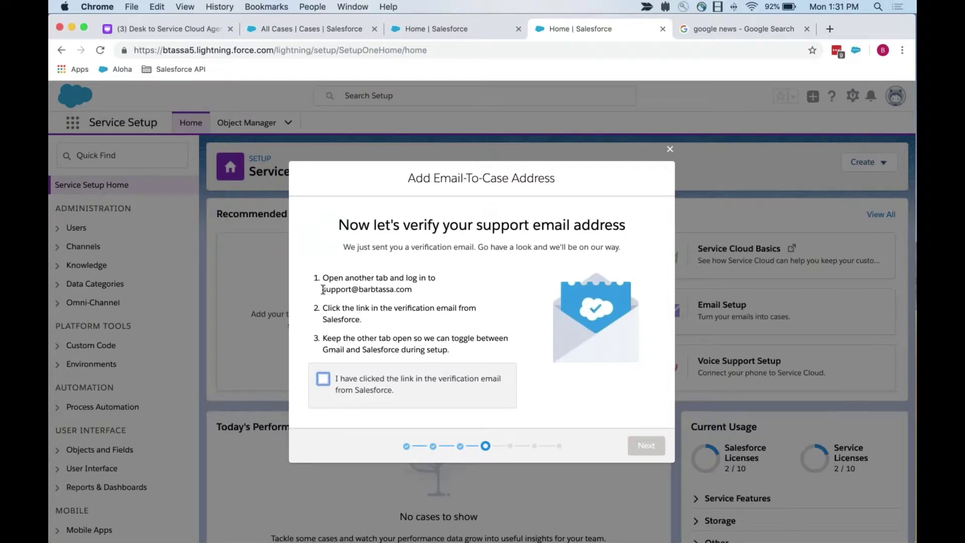
{"action": "left_click_drag", "start_coordinate": [323, 289], "coordinate": [412, 291]}
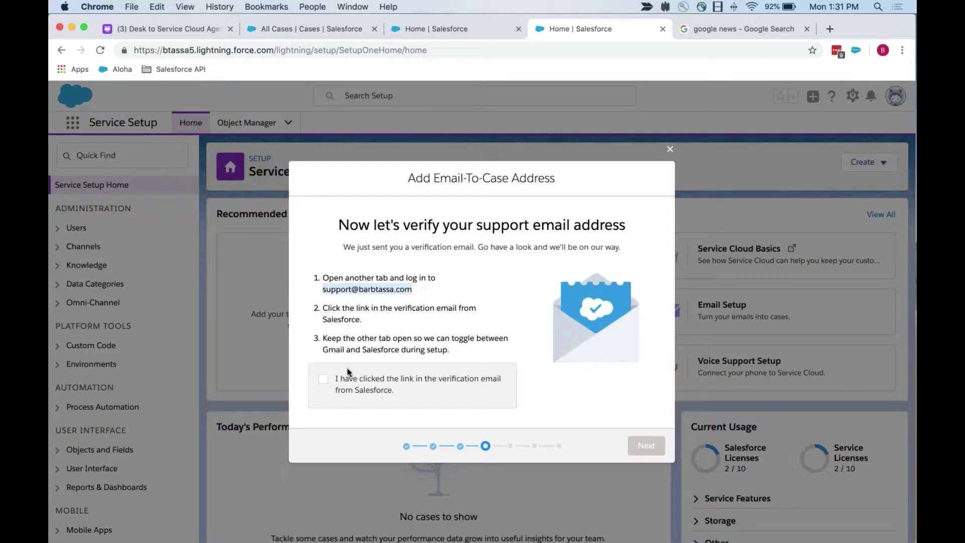
{"action": "left_click", "coordinate": [323, 380]}
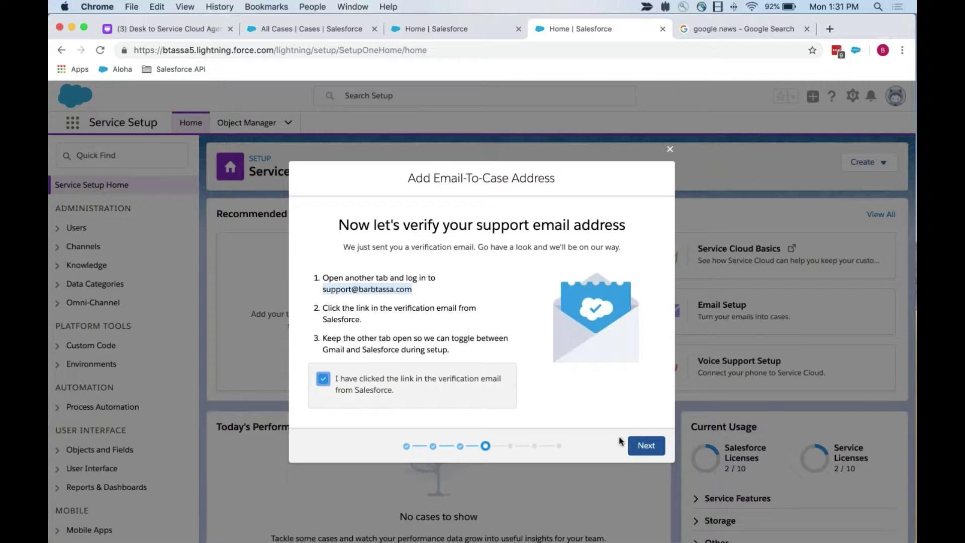
{"action": "left_click", "coordinate": [663, 446]}
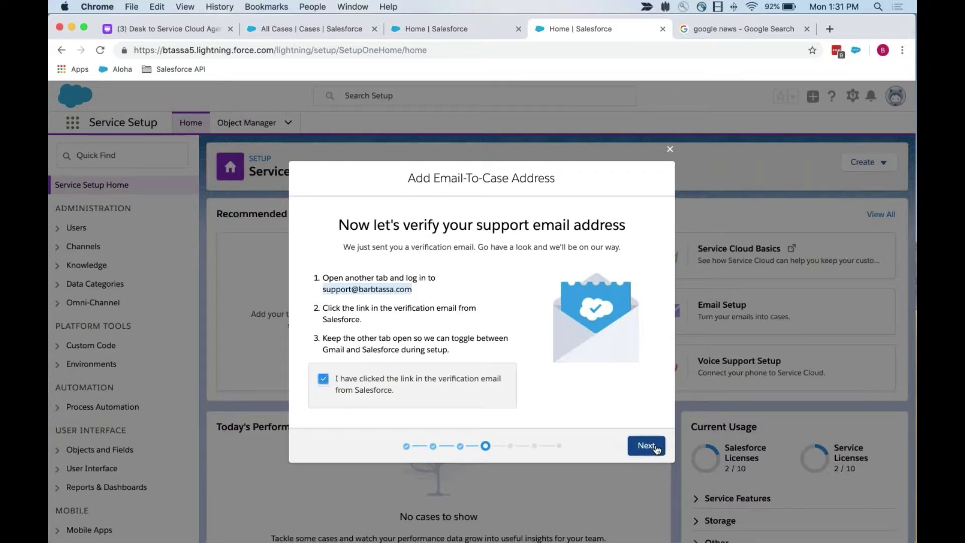
{"action": "left_click_drag", "start_coordinate": [354, 272], "coordinate": [521, 279]}
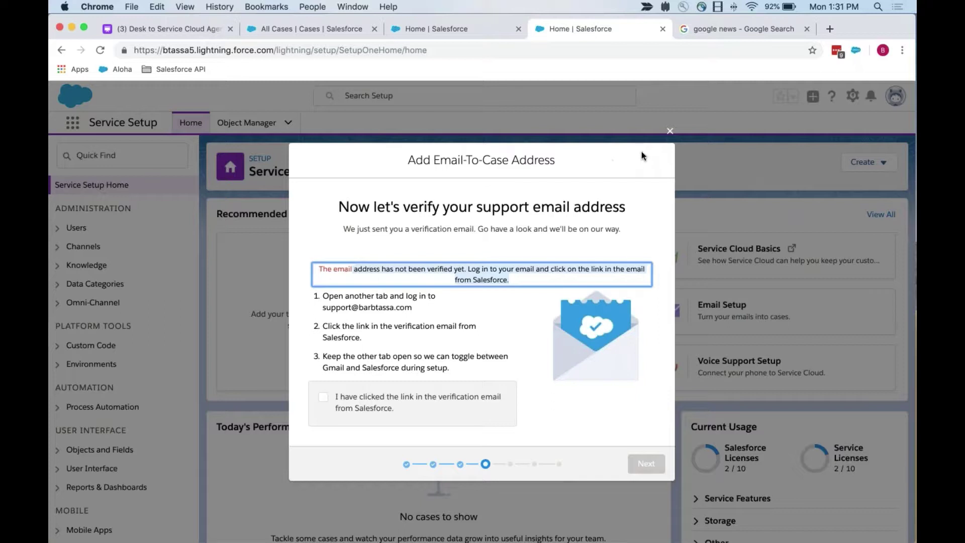
{"action": "left_click", "coordinate": [669, 132]}
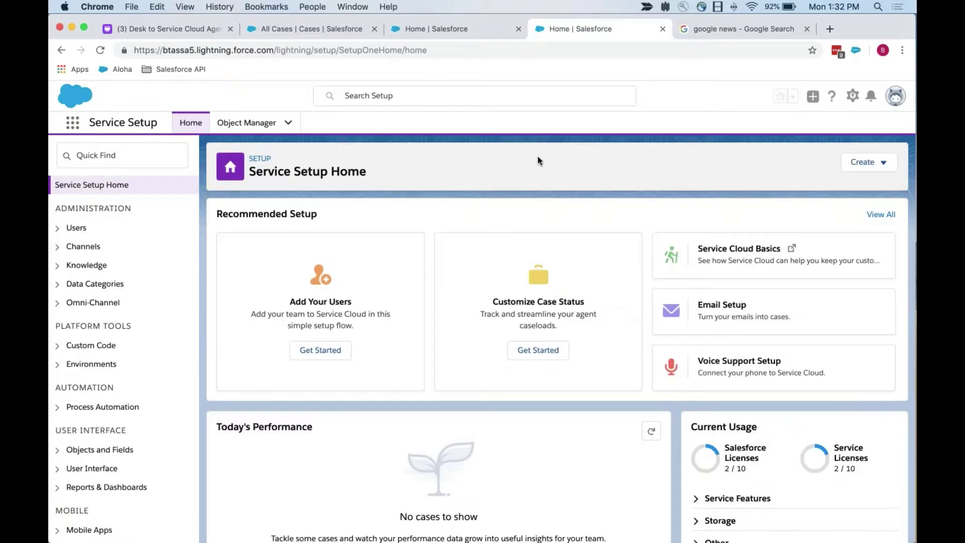
{"action": "left_click", "coordinate": [881, 214]}
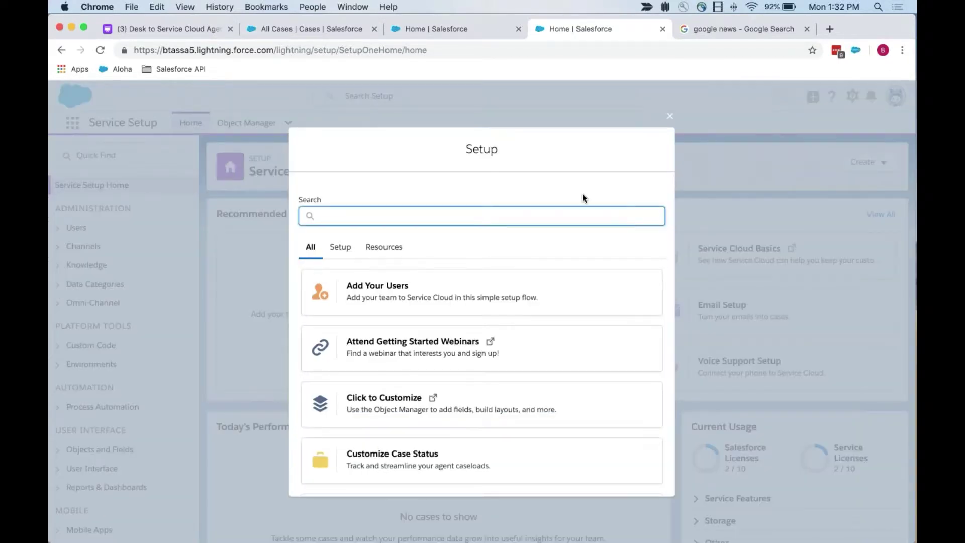
{"action": "left_click", "coordinate": [340, 247]}
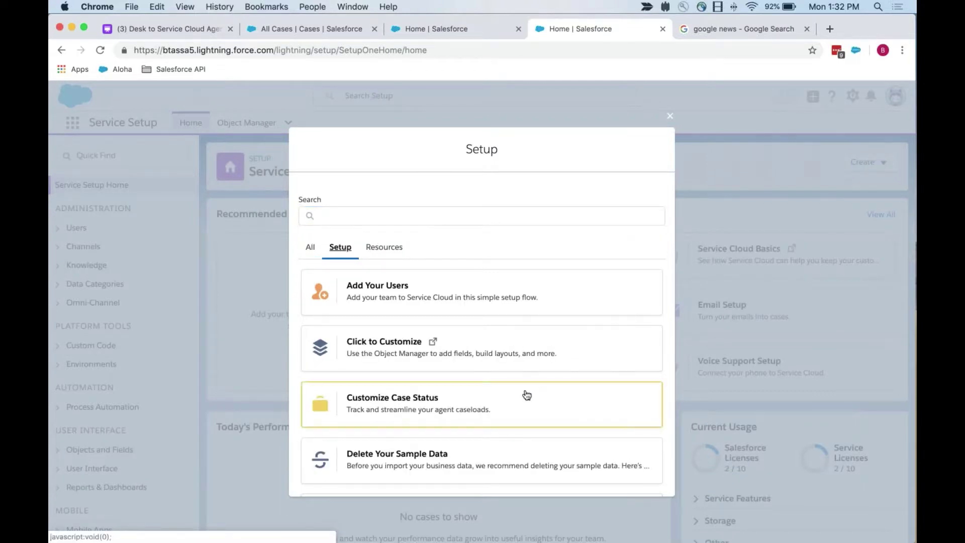
{"action": "scroll", "coordinate": [524, 394], "scroll_direction": "down", "scroll_amount": 3}
{"action": "scroll", "coordinate": [524, 395], "scroll_direction": "down", "scroll_amount": 1}
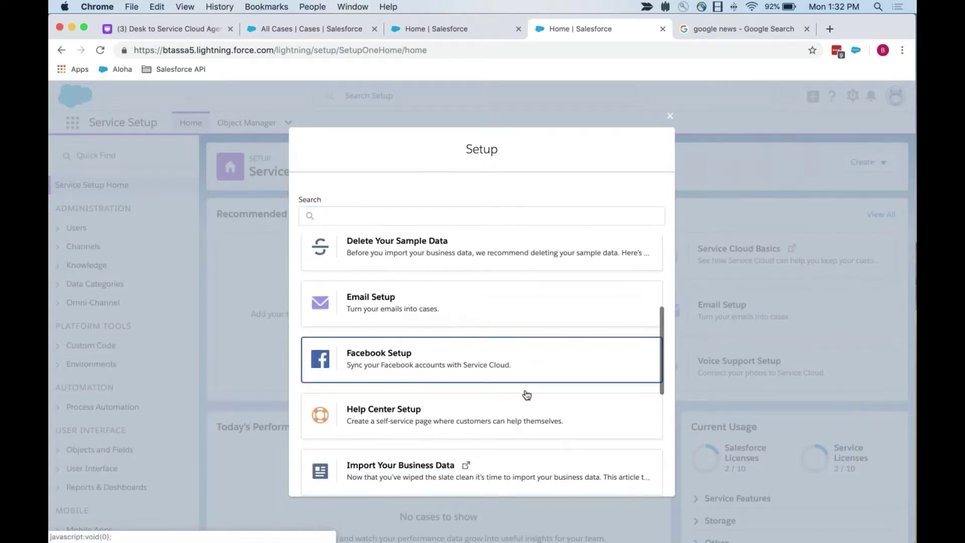
{"action": "scroll", "coordinate": [571, 352], "scroll_direction": "down", "scroll_amount": 1}
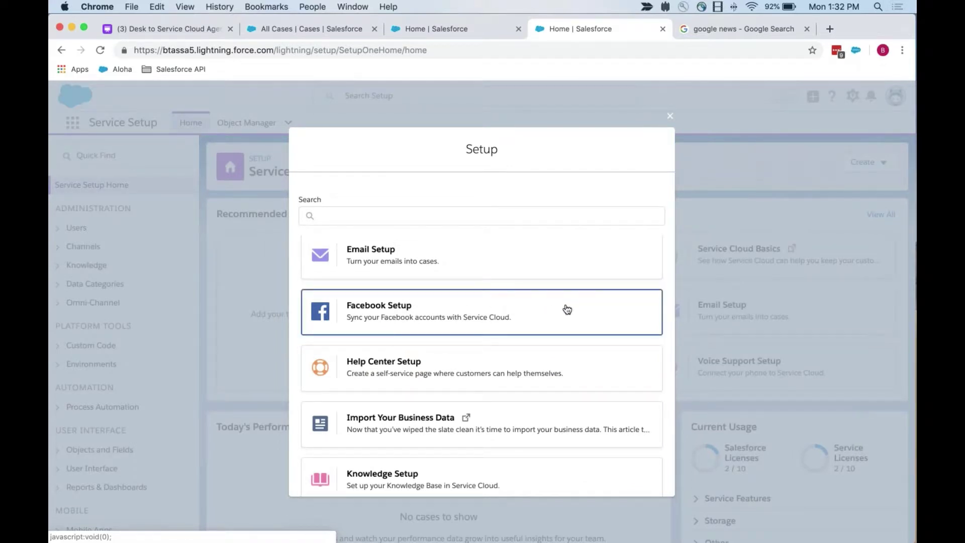
{"action": "scroll", "coordinate": [567, 309], "scroll_direction": "down", "scroll_amount": 1}
{"action": "scroll", "coordinate": [567, 309], "scroll_direction": "down", "scroll_amount": 3}
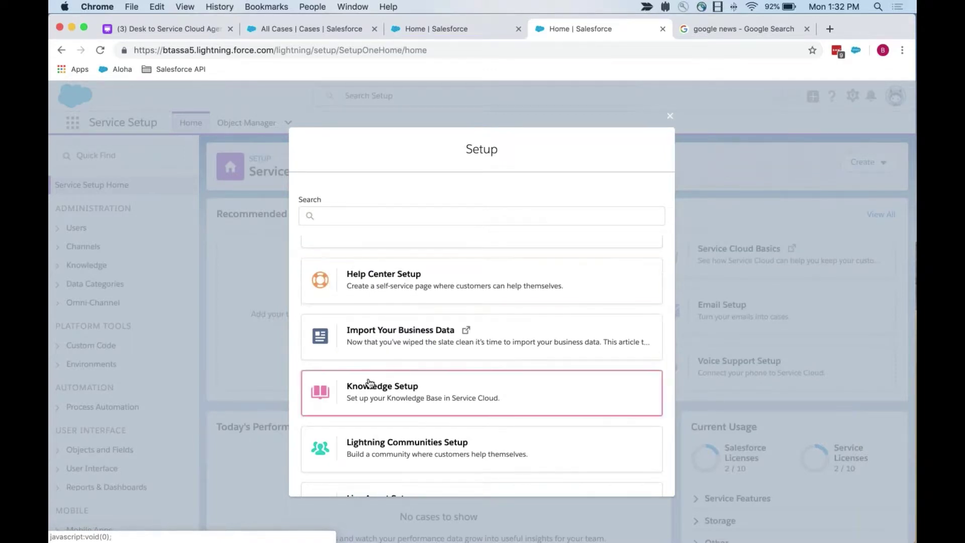
{"action": "scroll", "coordinate": [352, 397], "scroll_direction": "down", "scroll_amount": 2}
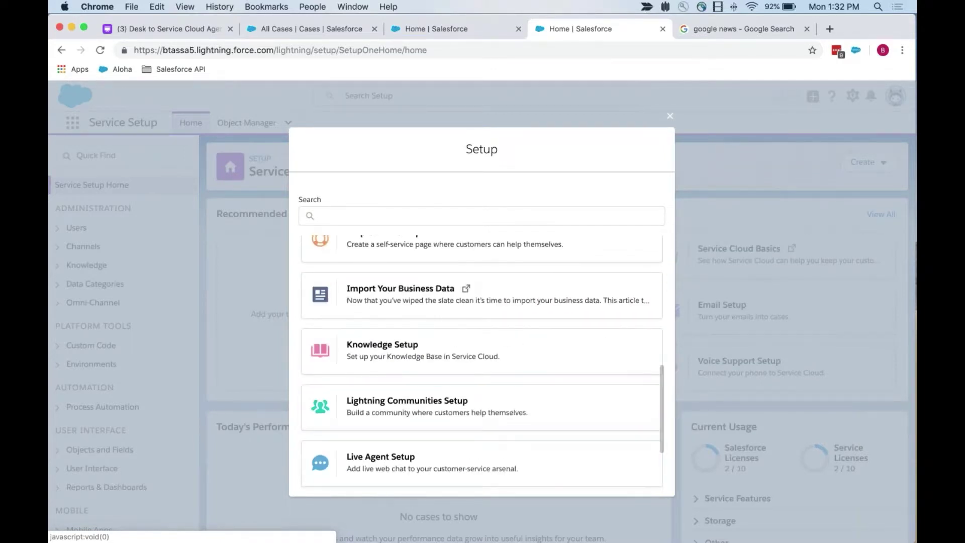
{"action": "scroll", "coordinate": [517, 396], "scroll_direction": "up", "scroll_amount": 2}
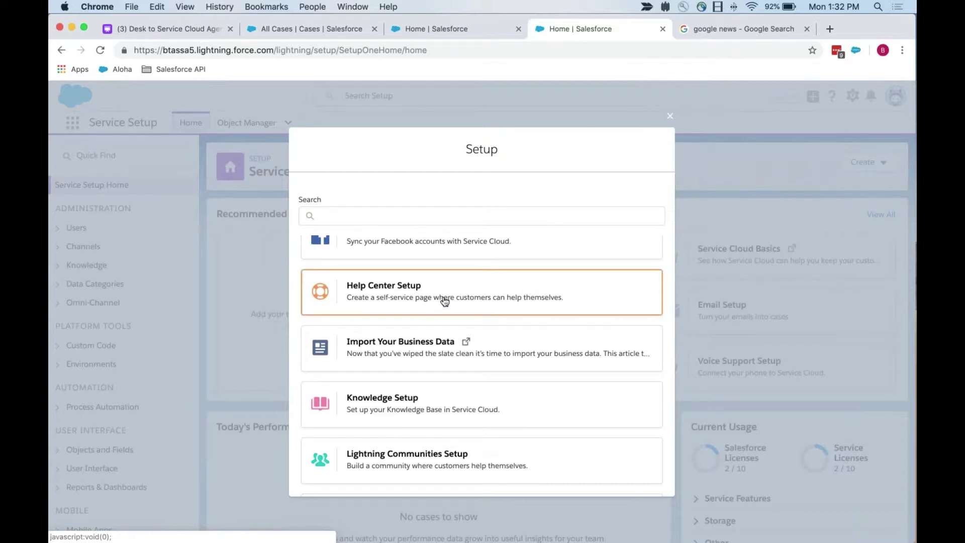
{"action": "scroll", "coordinate": [445, 301], "scroll_direction": "down", "scroll_amount": 2}
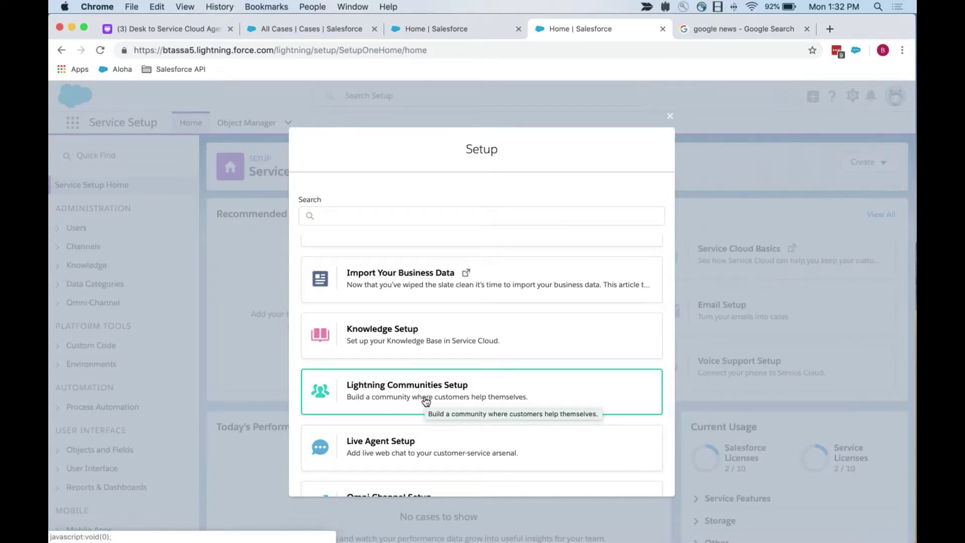
{"action": "scroll", "coordinate": [427, 401], "scroll_direction": "up", "scroll_amount": 2}
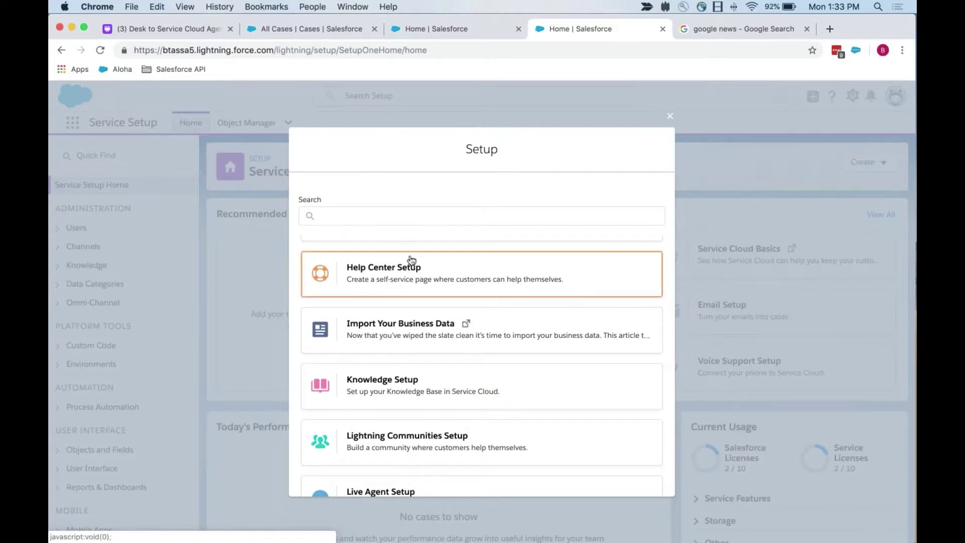
Step: Open the Help Center Setup card to its Name your domain step, then close it
{"action": "left_click", "coordinate": [444, 280]}
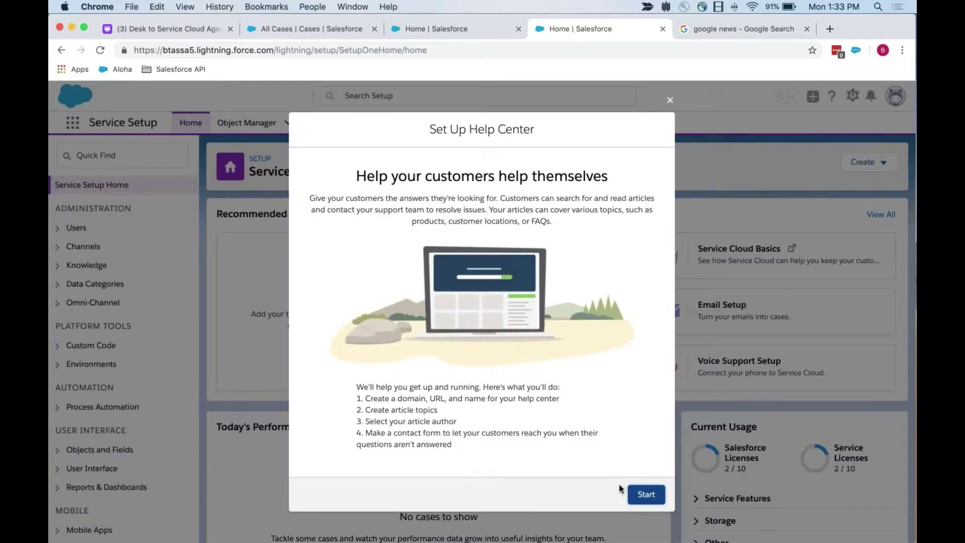
{"action": "left_click", "coordinate": [654, 494]}
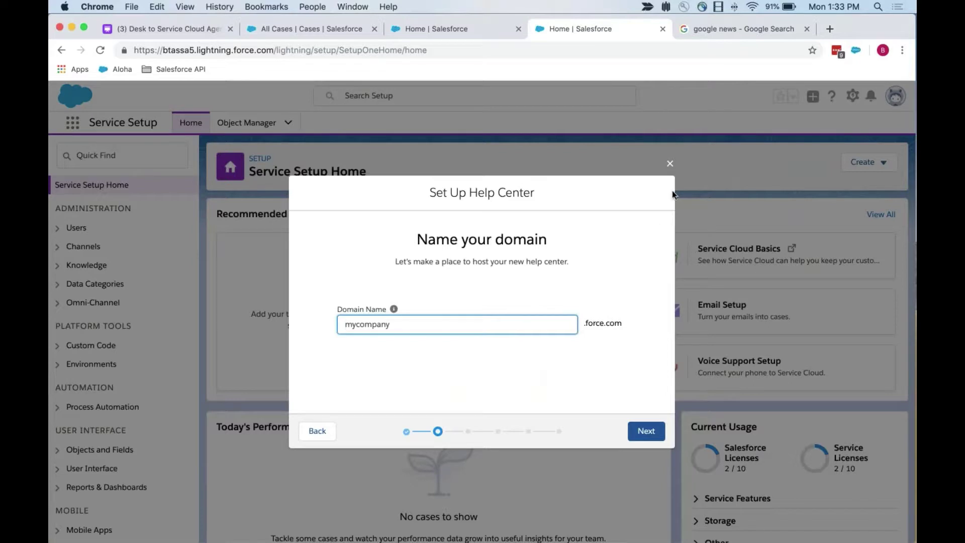
{"action": "left_click", "coordinate": [673, 165]}
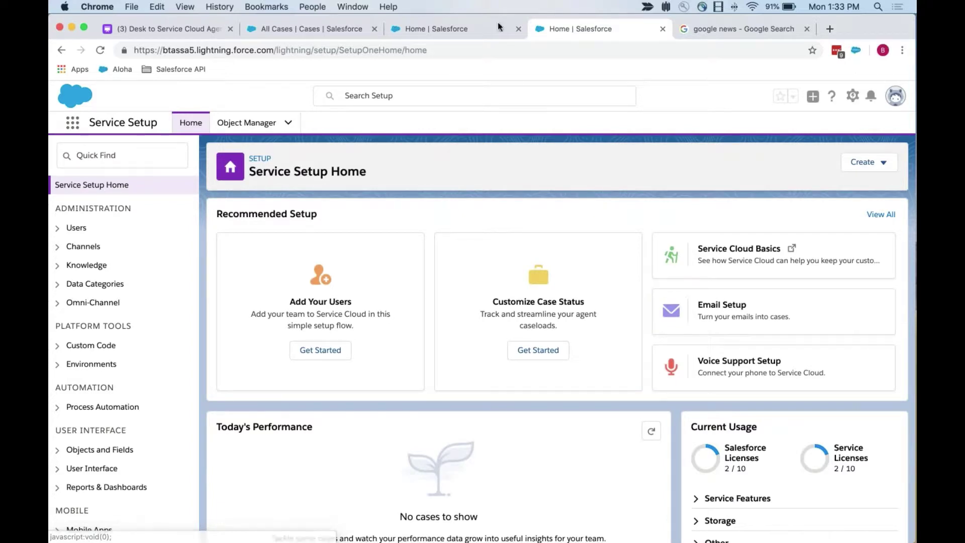
Step: Switch to the general Setup Home tab and filter Quick Find with 'email-to'
{"action": "left_click", "coordinate": [457, 29]}
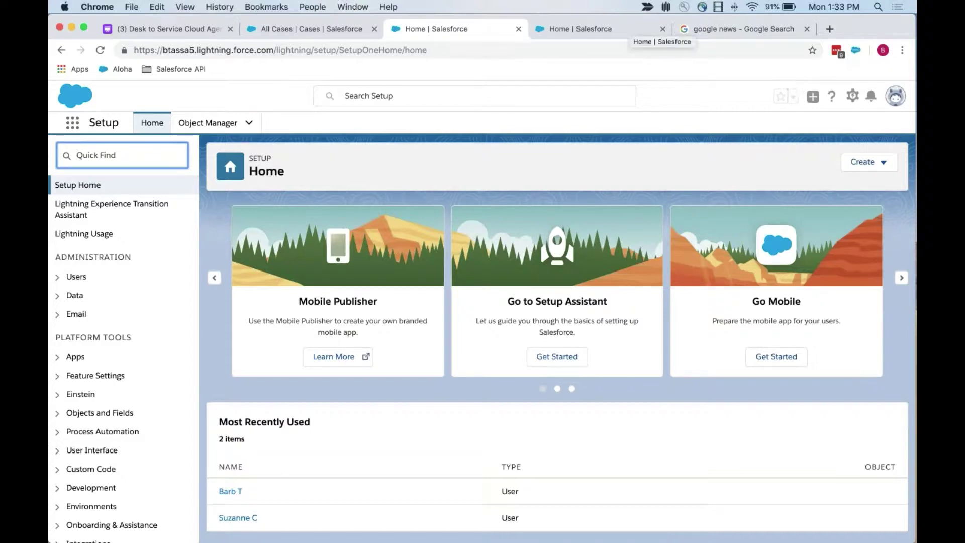
{"action": "left_click", "coordinate": [853, 96]}
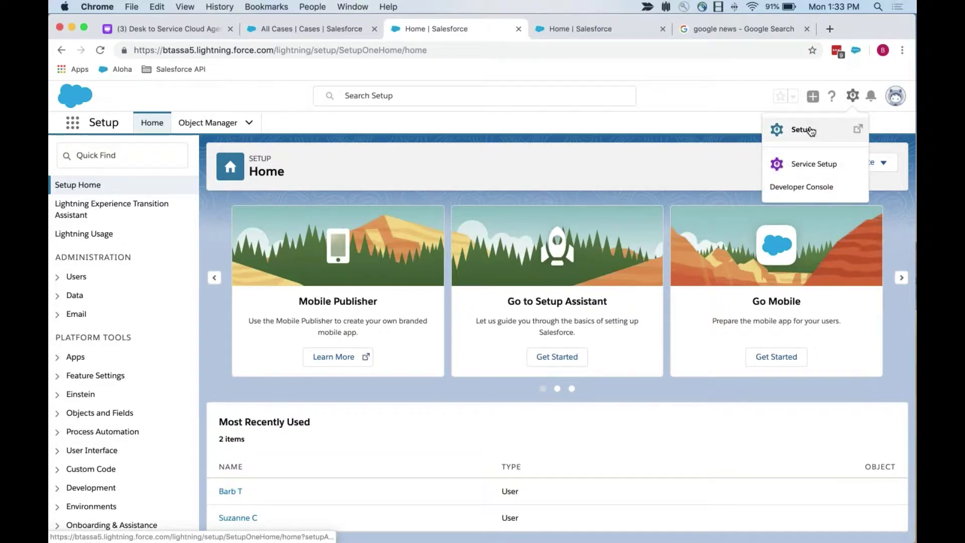
{"action": "left_click", "coordinate": [278, 76]}
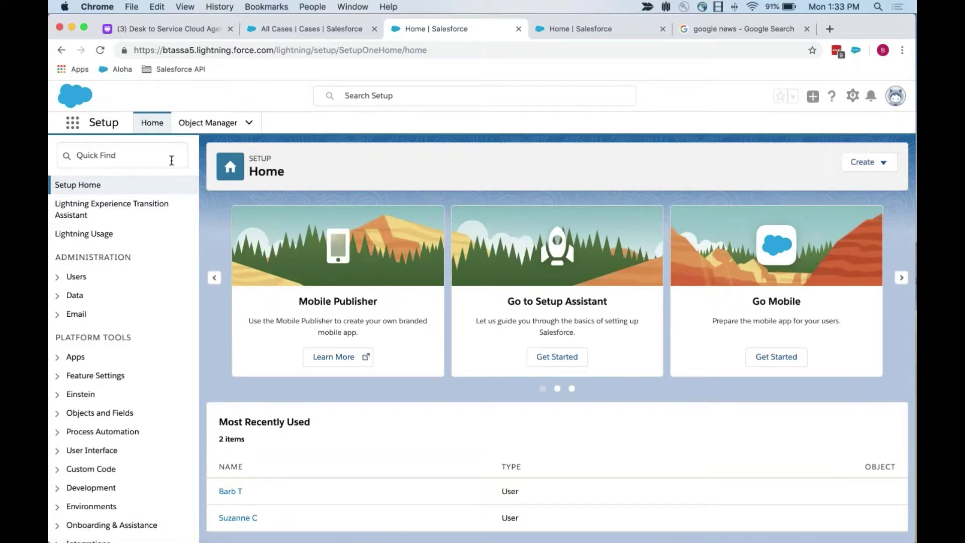
{"action": "scroll", "coordinate": [123, 236], "scroll_direction": "down", "scroll_amount": 5}
{"action": "scroll", "coordinate": [123, 302], "scroll_direction": "up", "scroll_amount": 5}
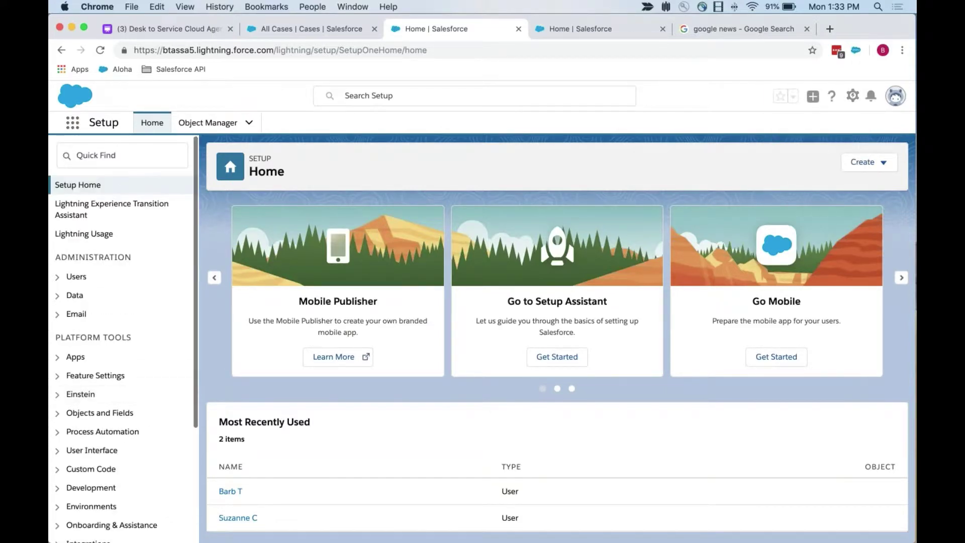
{"action": "left_click", "coordinate": [77, 155]}
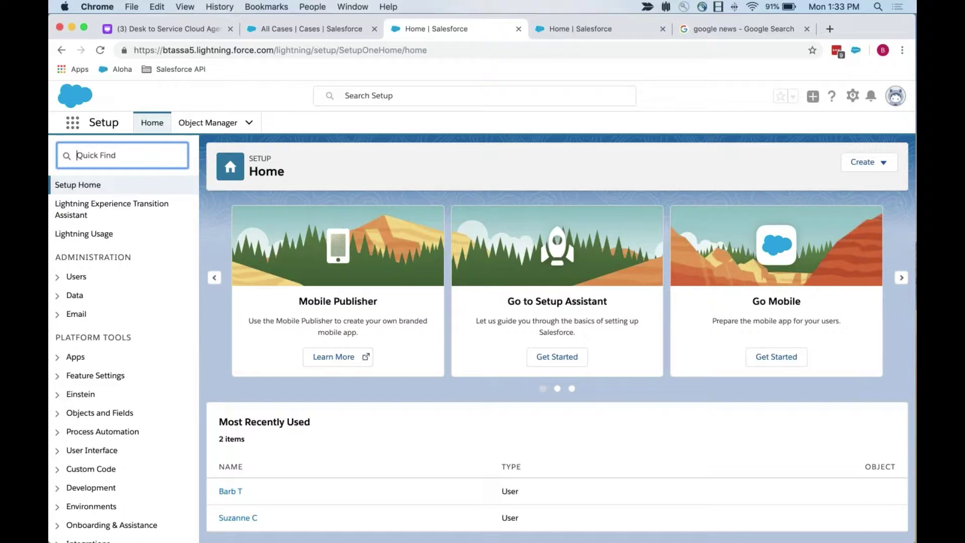
{"action": "type", "text": "e"}
{"action": "type", "text": "mail"}
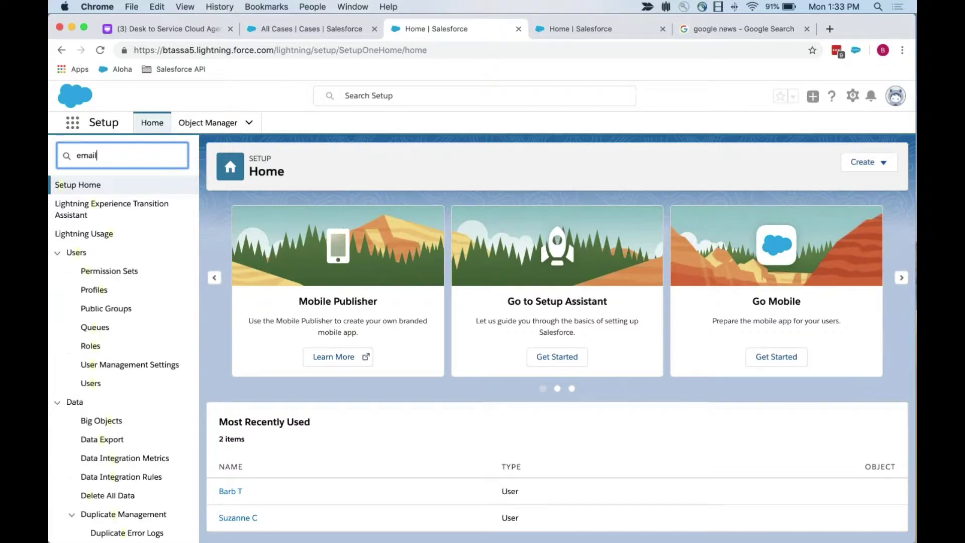
{"action": "type", "text": "-to"}
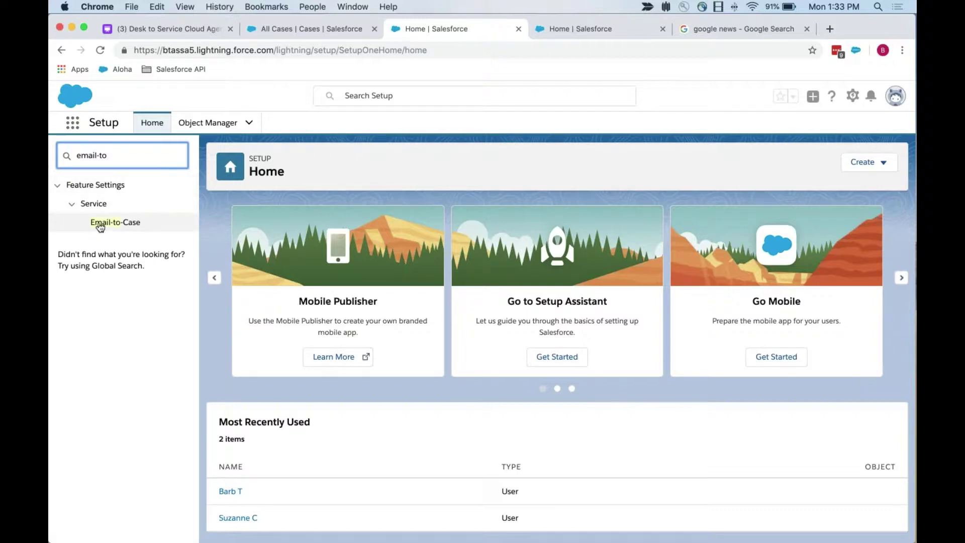
Step: Open Email-to-Case settings, review the two pending routing addresses, and edit the second one
{"action": "left_click", "coordinate": [116, 223]}
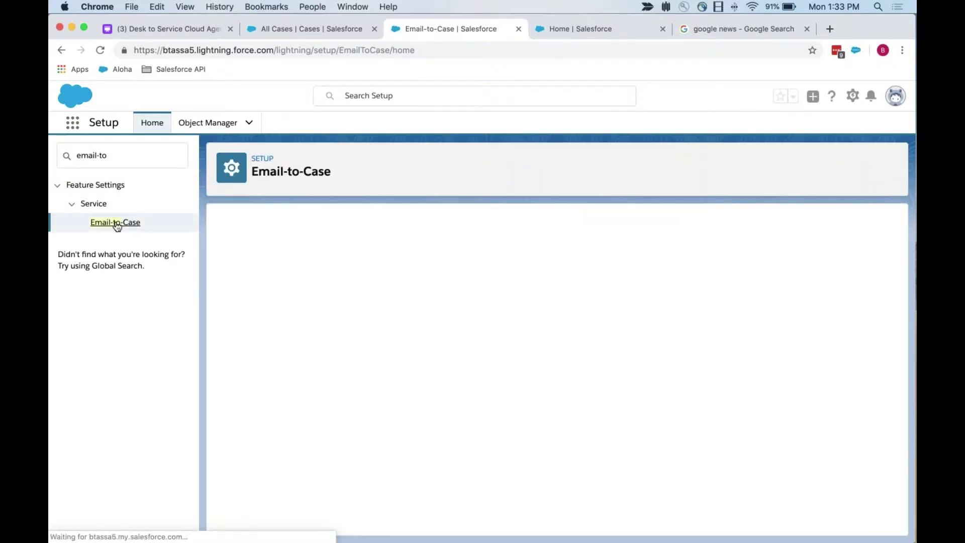
{"action": "left_click", "coordinate": [446, 459]}
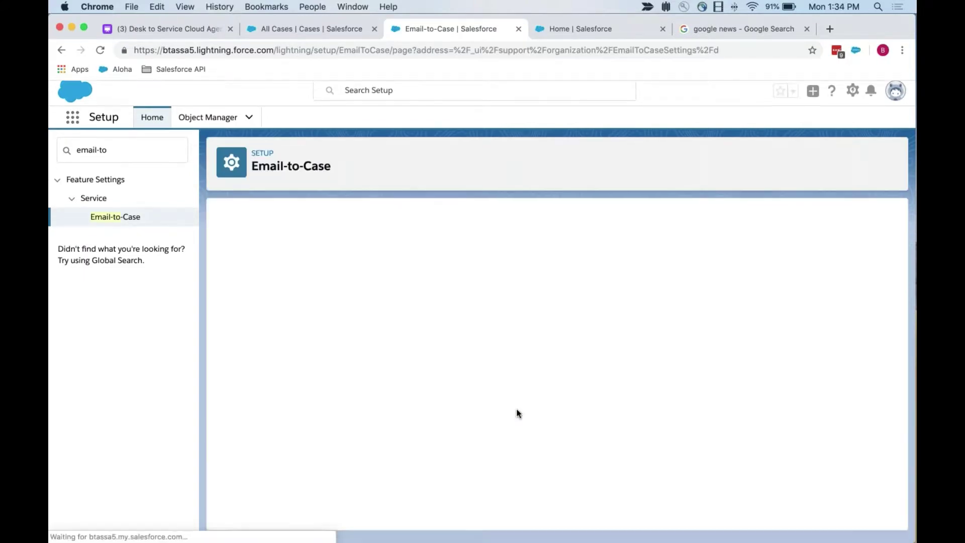
{"action": "scroll", "coordinate": [517, 409], "scroll_direction": "down", "scroll_amount": 5}
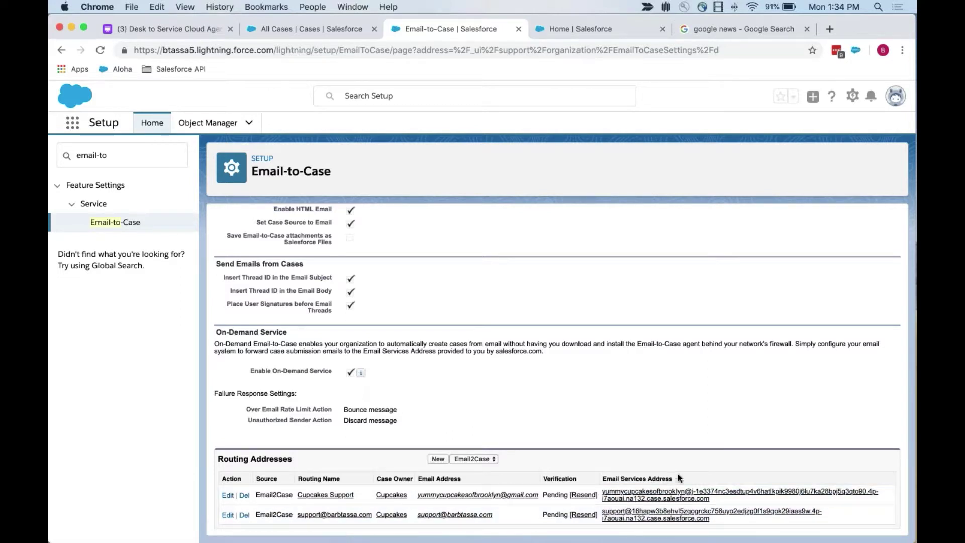
{"action": "left_click_drag", "start_coordinate": [717, 518], "coordinate": [601, 510]}
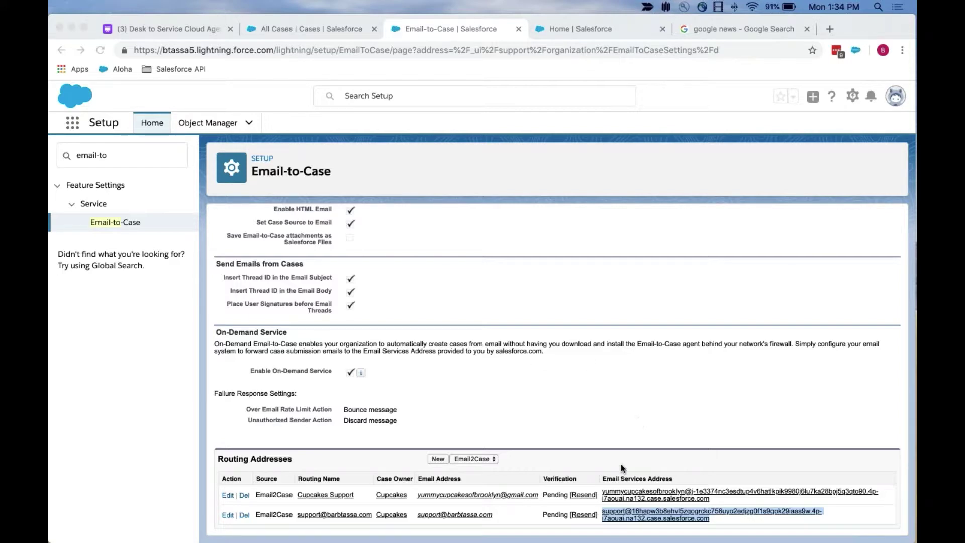
{"action": "scroll", "coordinate": [448, 319], "scroll_direction": "up", "scroll_amount": 3}
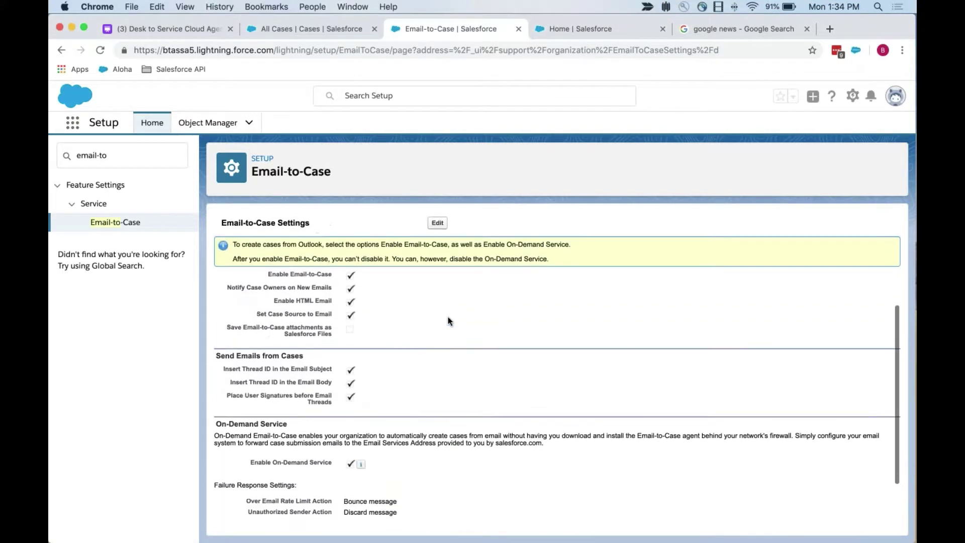
{"action": "scroll", "coordinate": [449, 320], "scroll_direction": "up", "scroll_amount": 2}
{"action": "scroll", "coordinate": [449, 321], "scroll_direction": "down", "scroll_amount": 5}
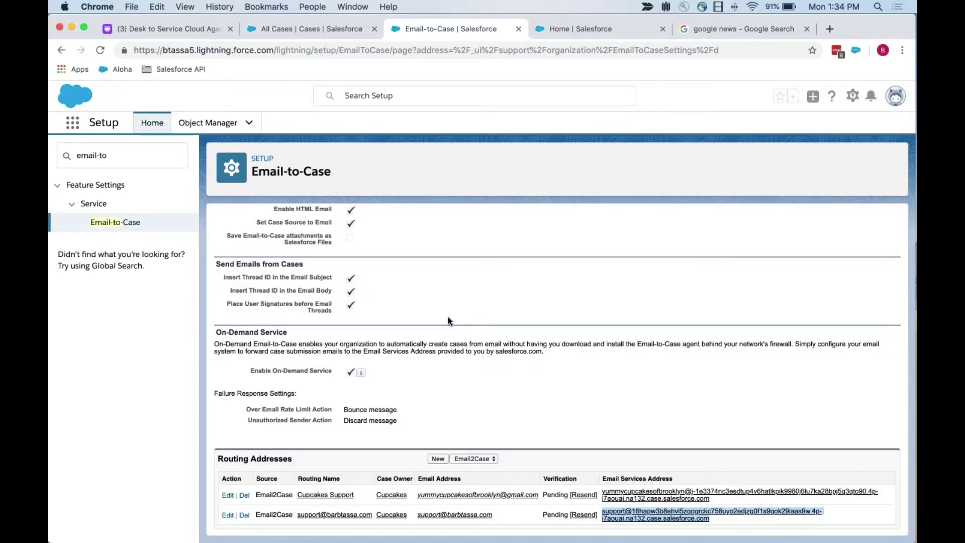
{"action": "left_click", "coordinate": [228, 515]}
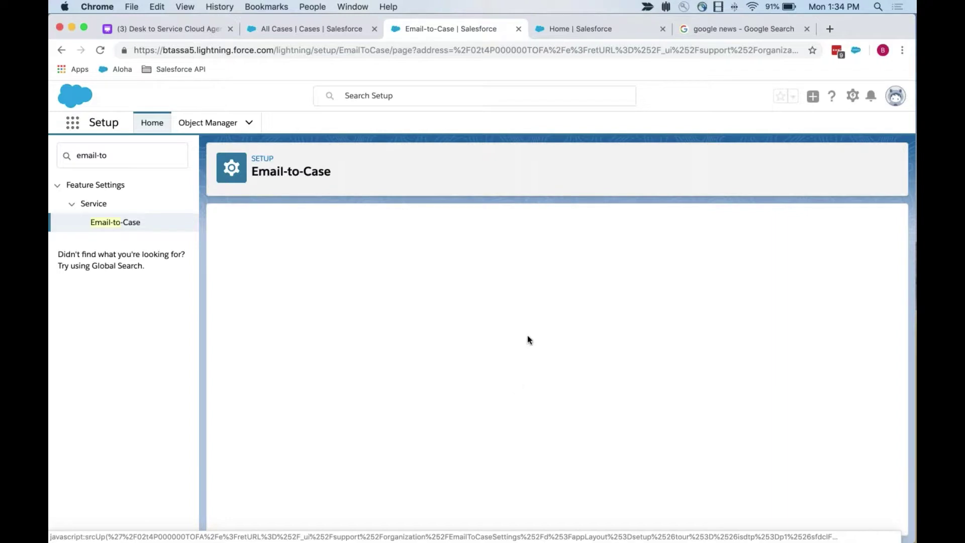
Step: Check the Cupcakes case owner, Email origin and --None-- record type, then cancel unchanged
{"action": "scroll", "coordinate": [503, 302], "scroll_direction": "down", "scroll_amount": 3}
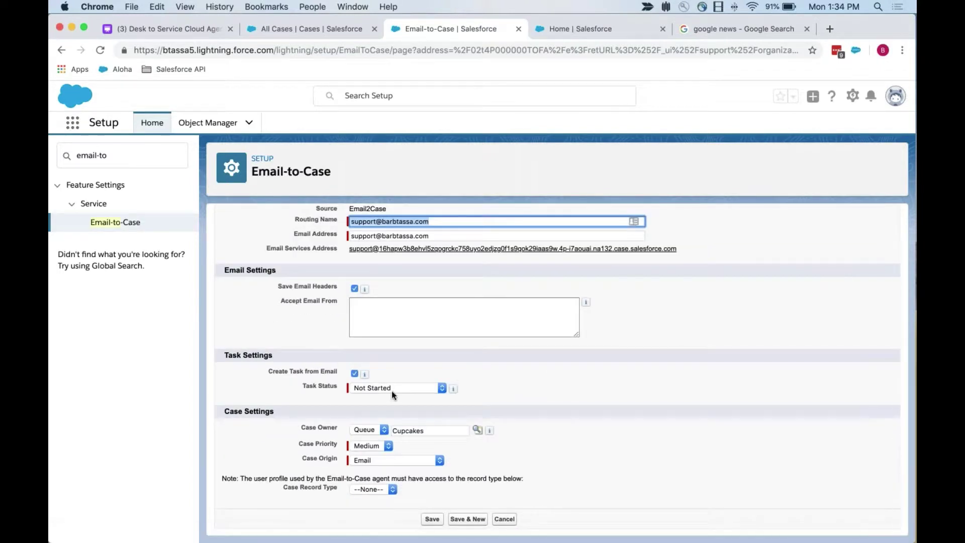
{"action": "left_click_drag", "start_coordinate": [297, 427], "coordinate": [340, 427]}
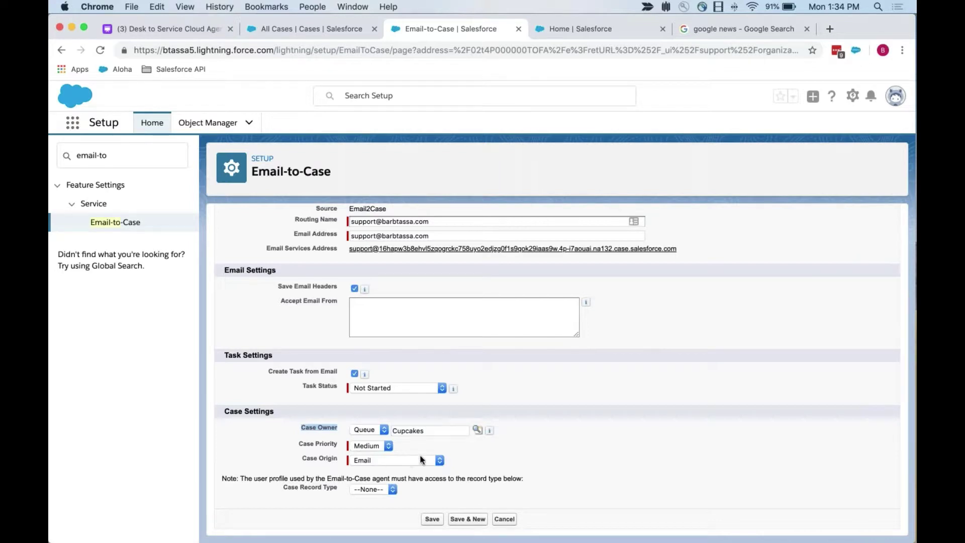
{"action": "left_click", "coordinate": [435, 460]}
{"action": "left_click", "coordinate": [484, 460]}
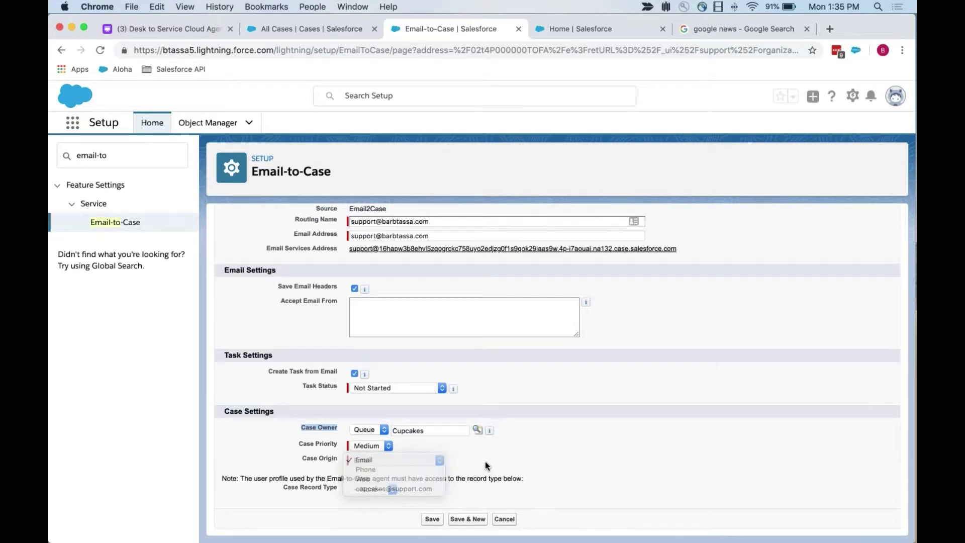
{"action": "left_click", "coordinate": [376, 489]}
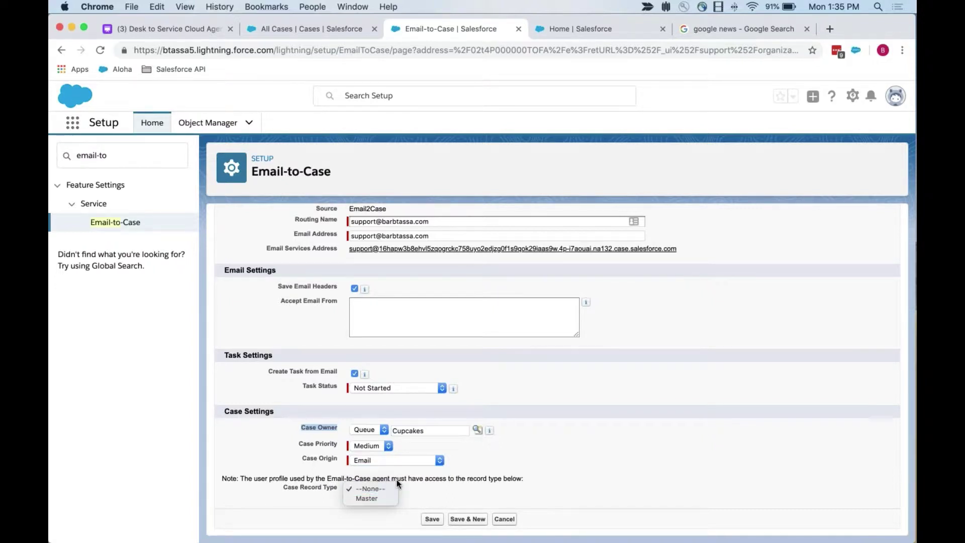
{"action": "left_click", "coordinate": [463, 456]}
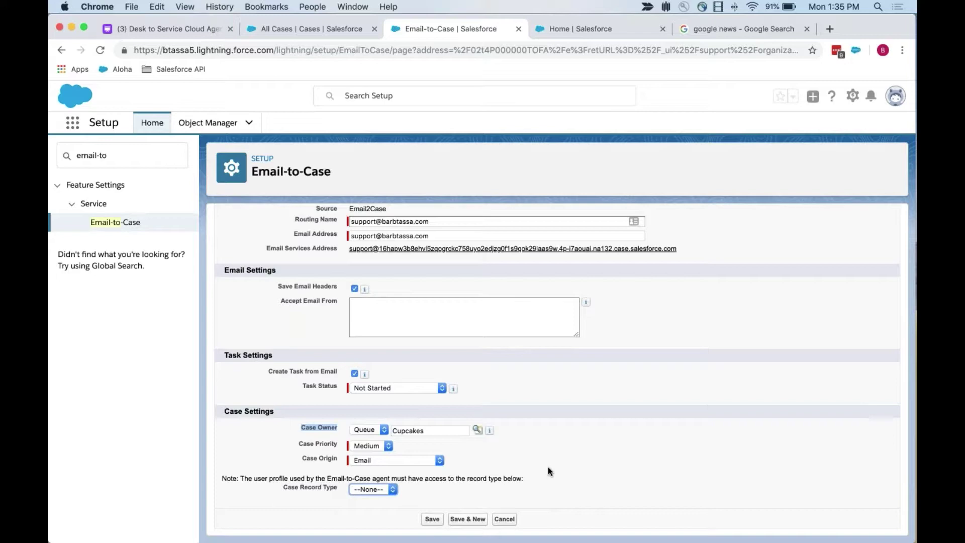
{"action": "scroll", "coordinate": [548, 467], "scroll_direction": "up", "scroll_amount": 5}
{"action": "scroll", "coordinate": [548, 466], "scroll_direction": "down", "scroll_amount": 5}
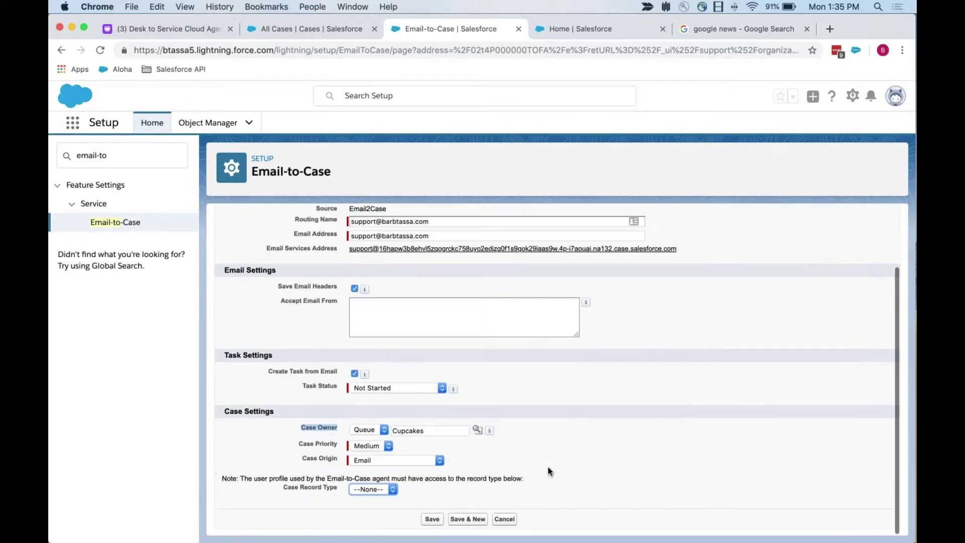
{"action": "left_click", "coordinate": [504, 519]}
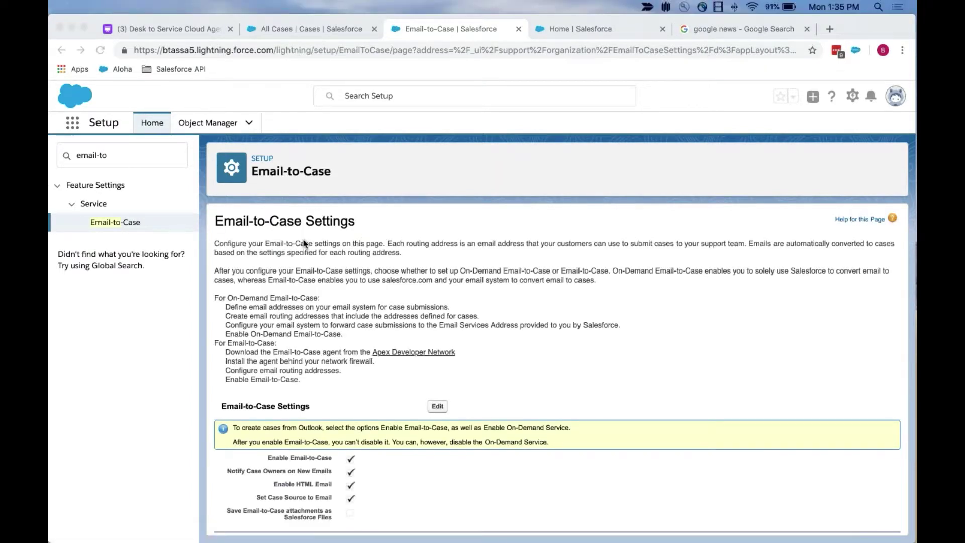
Step: Replace the Quick Find search with 'users' and open the Users list
{"action": "left_click", "coordinate": [116, 152]}
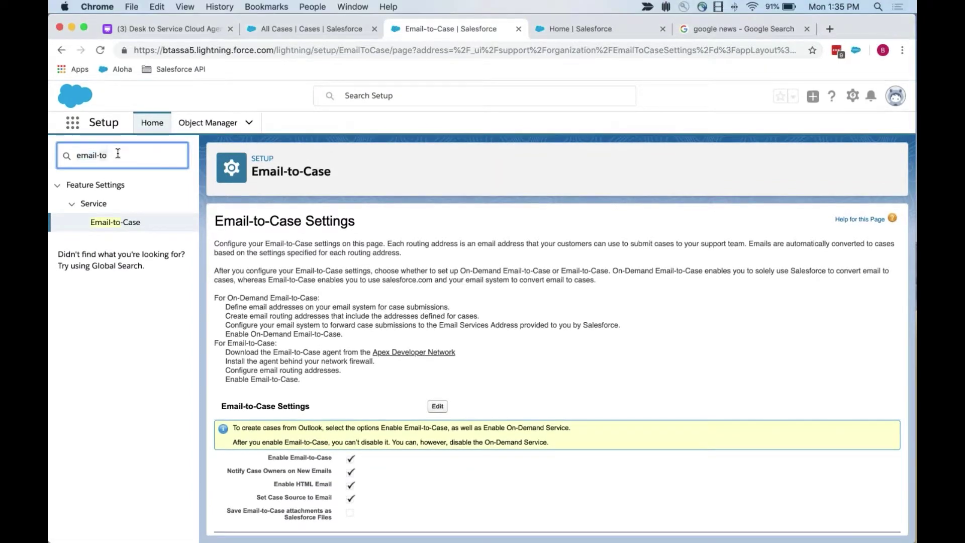
{"action": "triple_click", "coordinate": [117, 154]}
{"action": "type", "text": "users"}
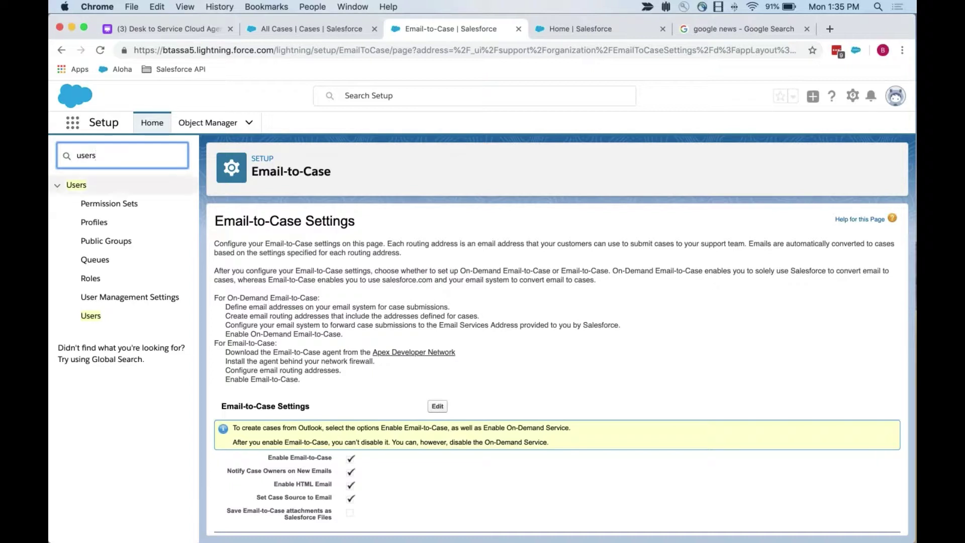
{"action": "left_click", "coordinate": [99, 317]}
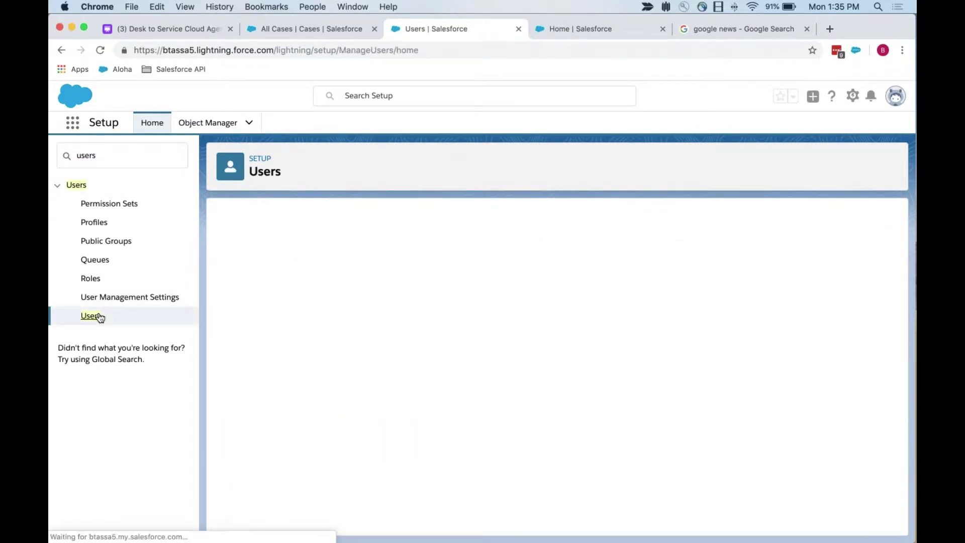
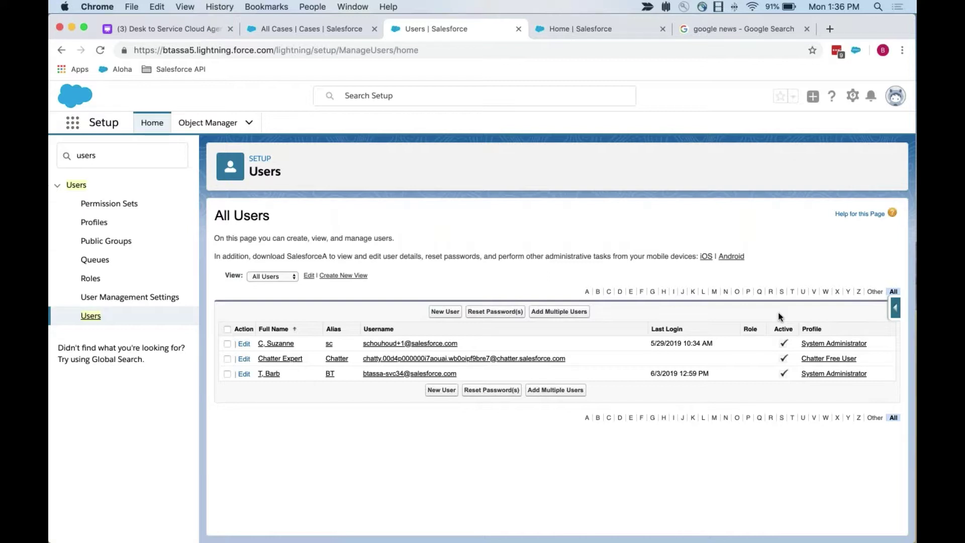
Step: Deactivate the first listed user by clearing Active and confirming the deactivation warning
{"action": "left_click", "coordinate": [244, 344]}
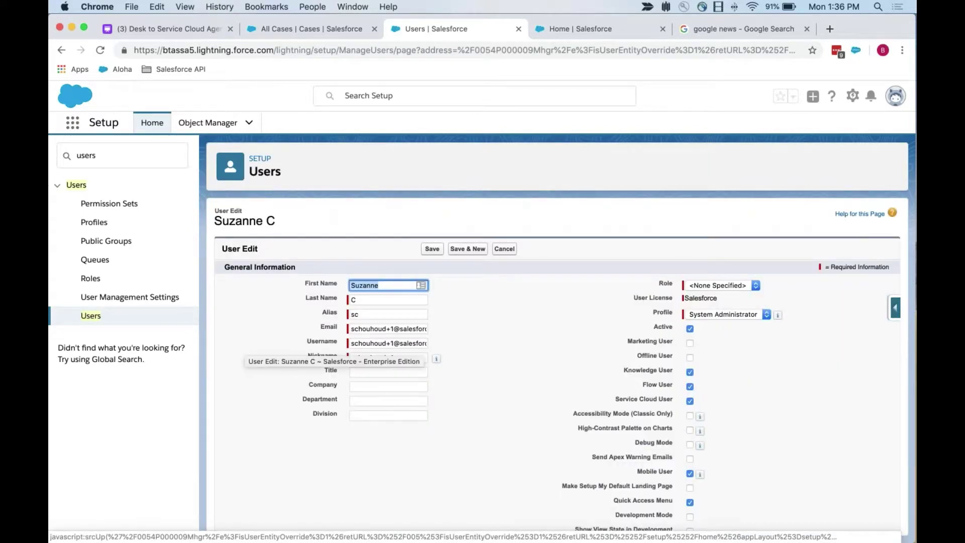
{"action": "scroll", "coordinate": [774, 378], "scroll_direction": "down", "scroll_amount": 1}
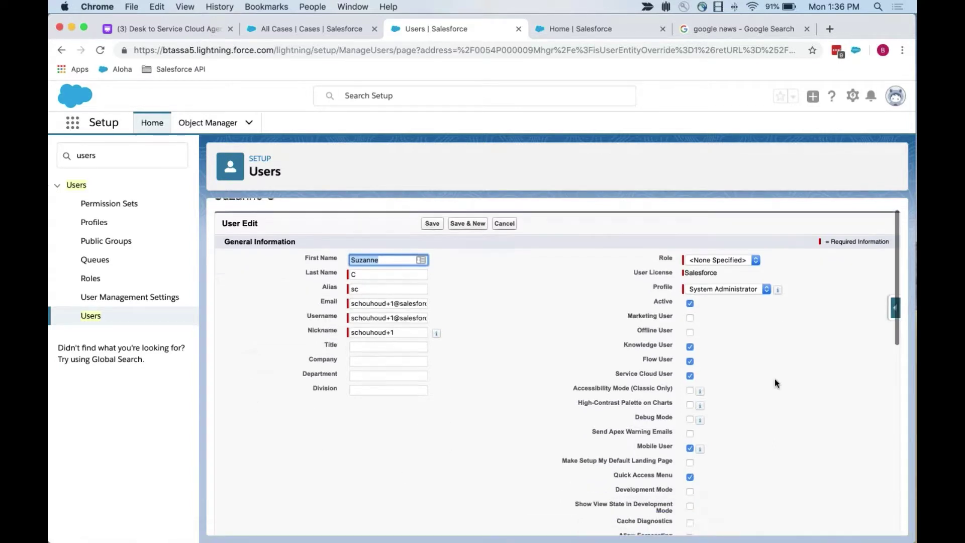
{"action": "left_click", "coordinate": [659, 295]}
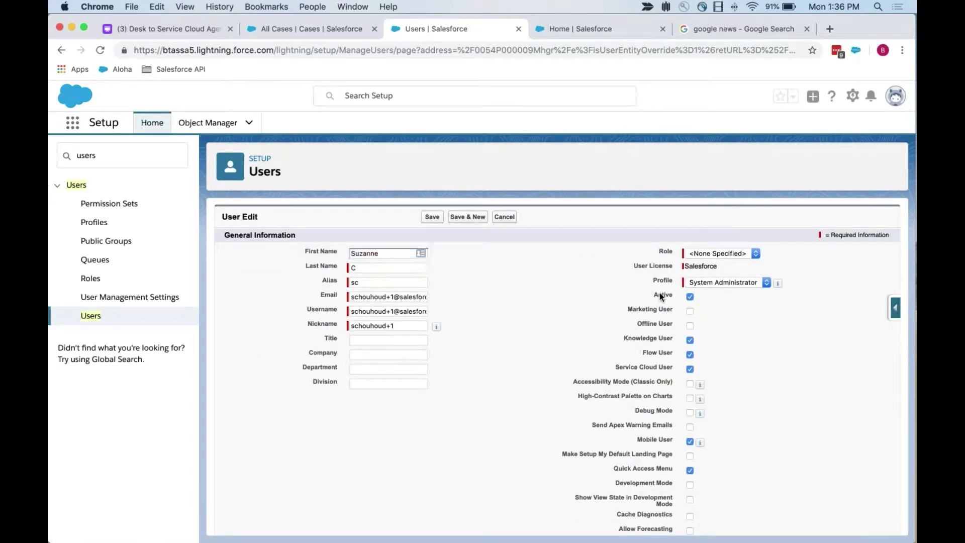
{"action": "left_click", "coordinate": [690, 297]}
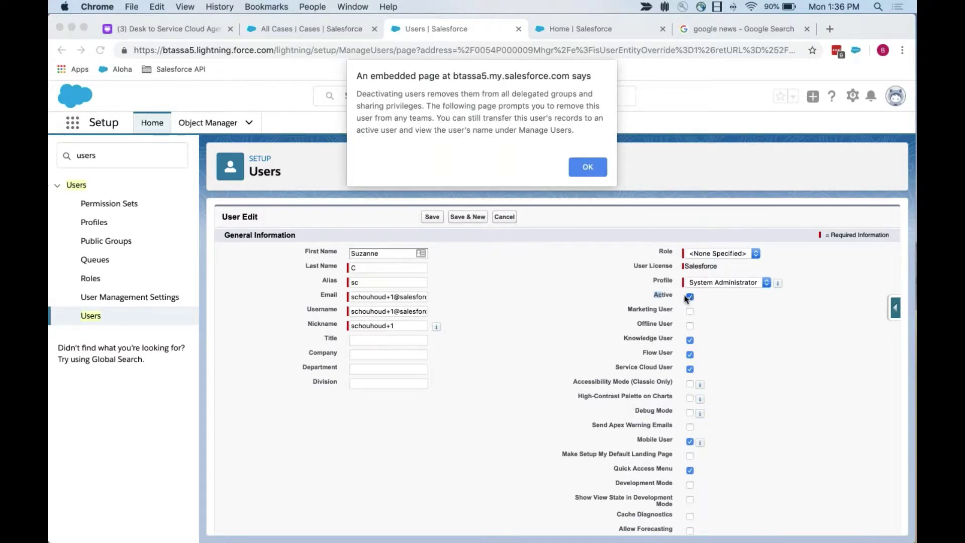
{"action": "left_click_drag", "start_coordinate": [461, 93], "coordinate": [562, 138]}
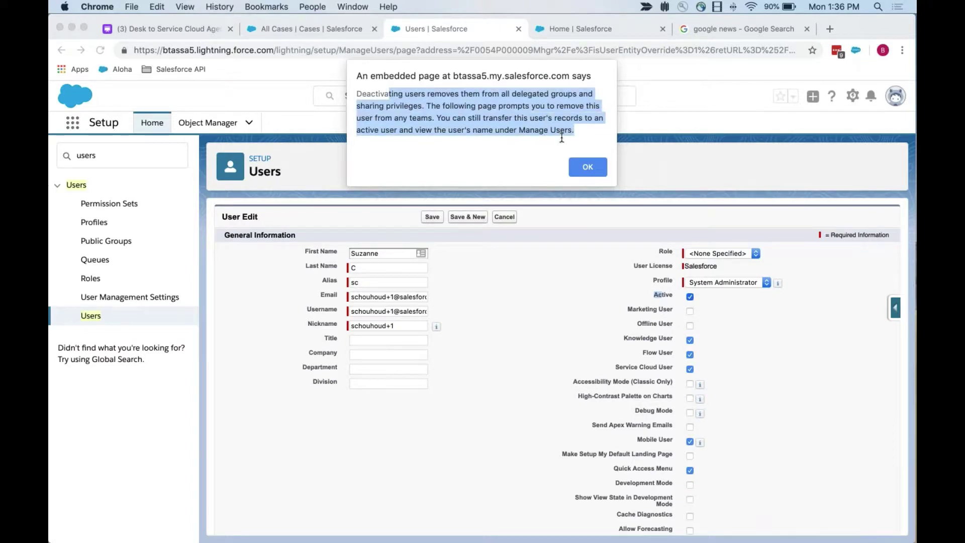
{"action": "left_click", "coordinate": [584, 167]}
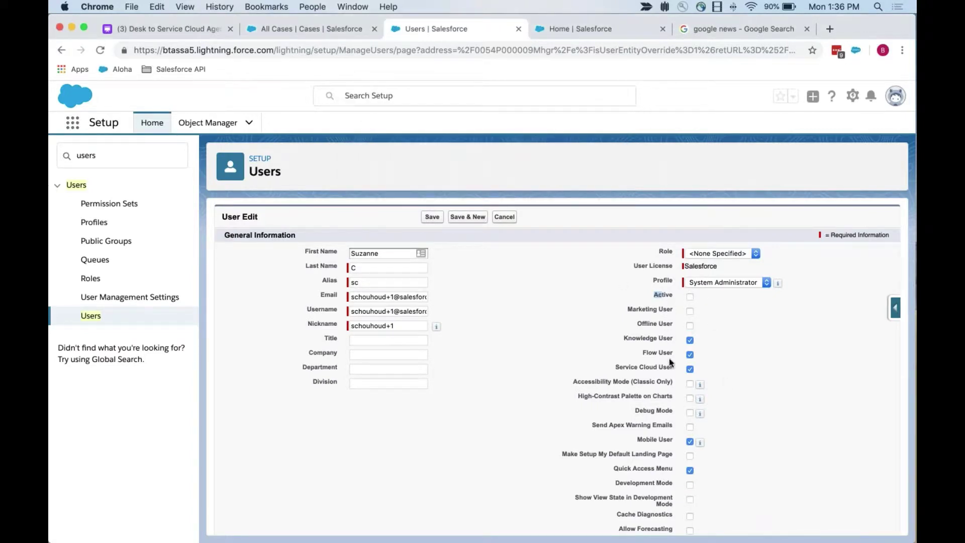
Step: Review the new-password notification option on the unsaved User Edit form
{"action": "scroll", "coordinate": [732, 355], "scroll_direction": "down", "scroll_amount": 10}
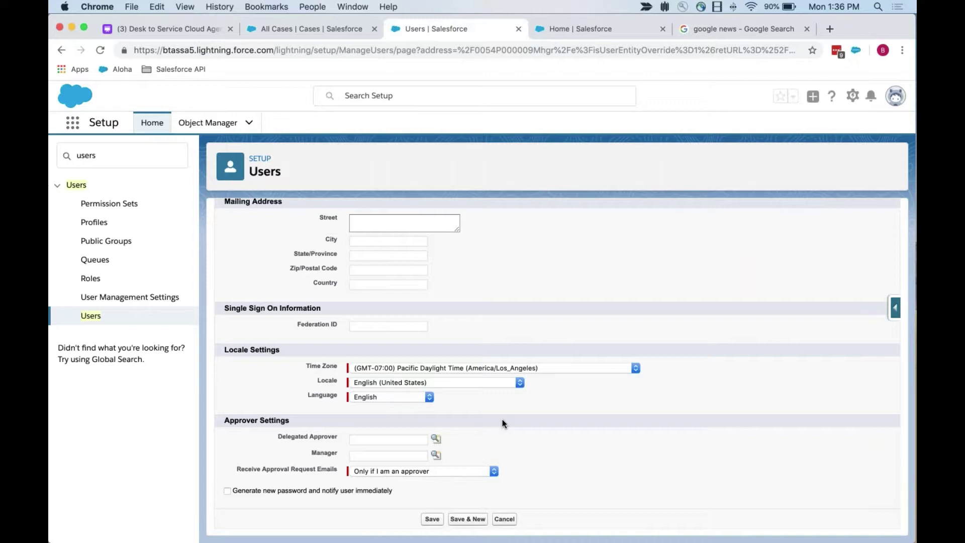
{"action": "scroll", "coordinate": [579, 447], "scroll_direction": "down", "scroll_amount": 1}
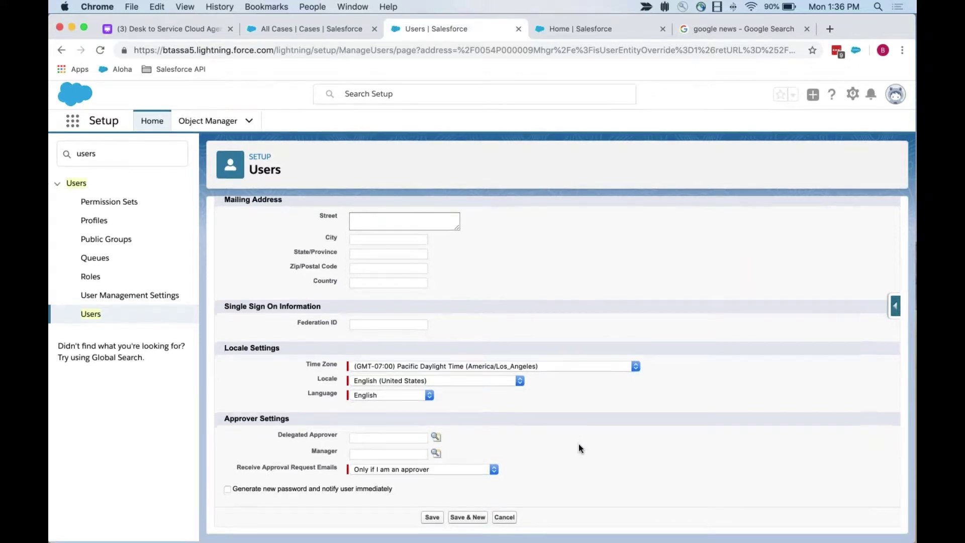
{"action": "scroll", "coordinate": [579, 447], "scroll_direction": "up", "scroll_amount": 1}
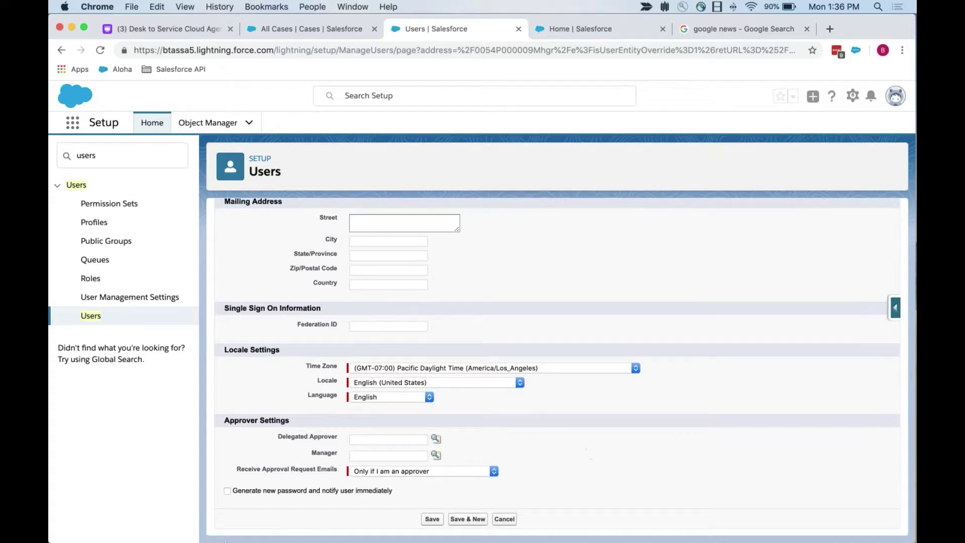
{"action": "left_click_drag", "start_coordinate": [242, 490], "coordinate": [279, 489]}
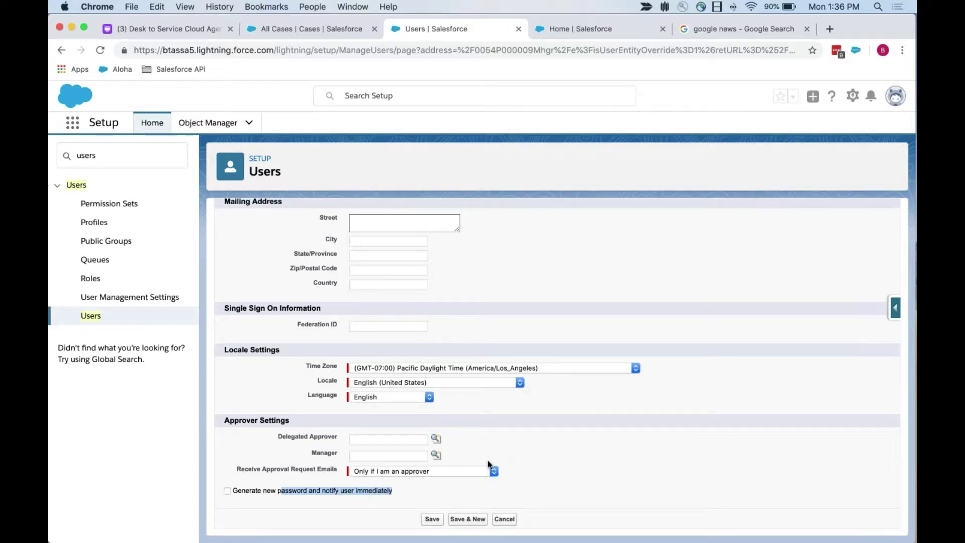
{"action": "left_click_drag", "start_coordinate": [237, 490], "coordinate": [392, 490]}
{"action": "scroll", "coordinate": [701, 451], "scroll_direction": "up", "scroll_amount": 15}
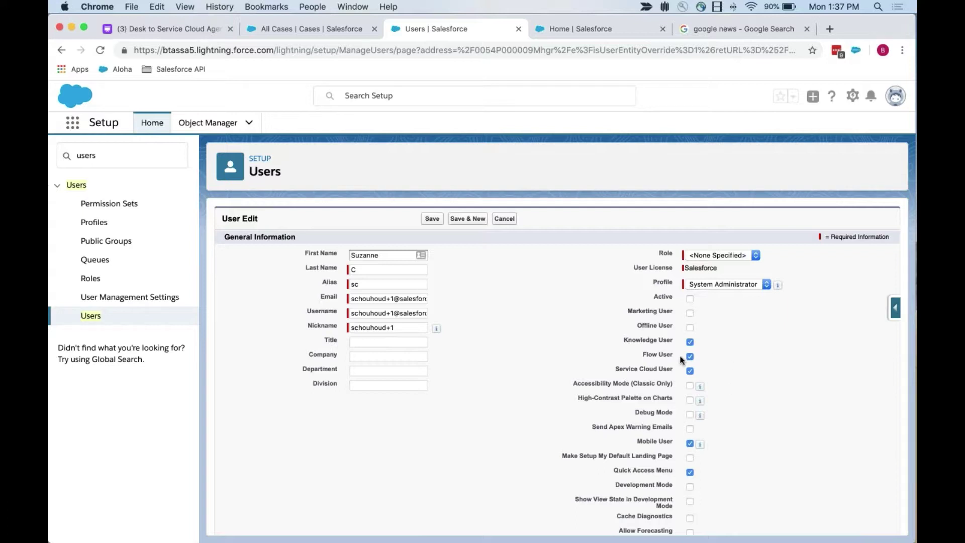
Step: Check the Service Cloud User setting, then bring up the Quip Admin Training slide
{"action": "left_click_drag", "start_coordinate": [615, 370], "coordinate": [669, 372]}
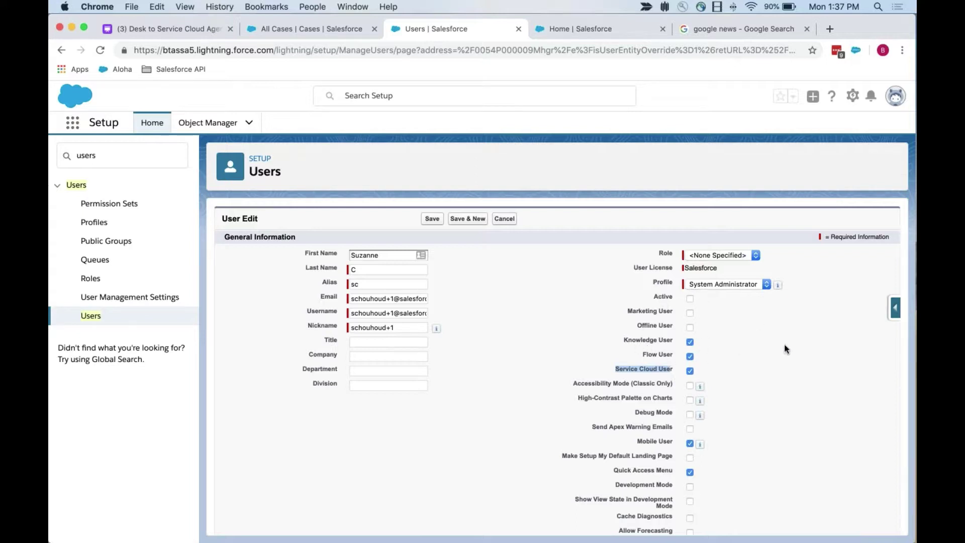
{"action": "scroll", "coordinate": [787, 356], "scroll_direction": "down", "scroll_amount": 1}
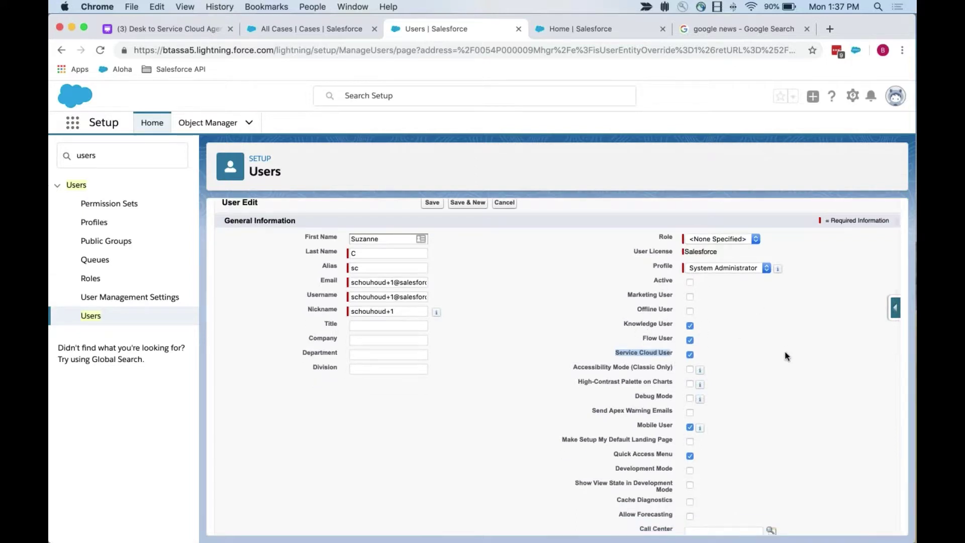
{"action": "scroll", "coordinate": [509, 390], "scroll_direction": "down", "scroll_amount": 2}
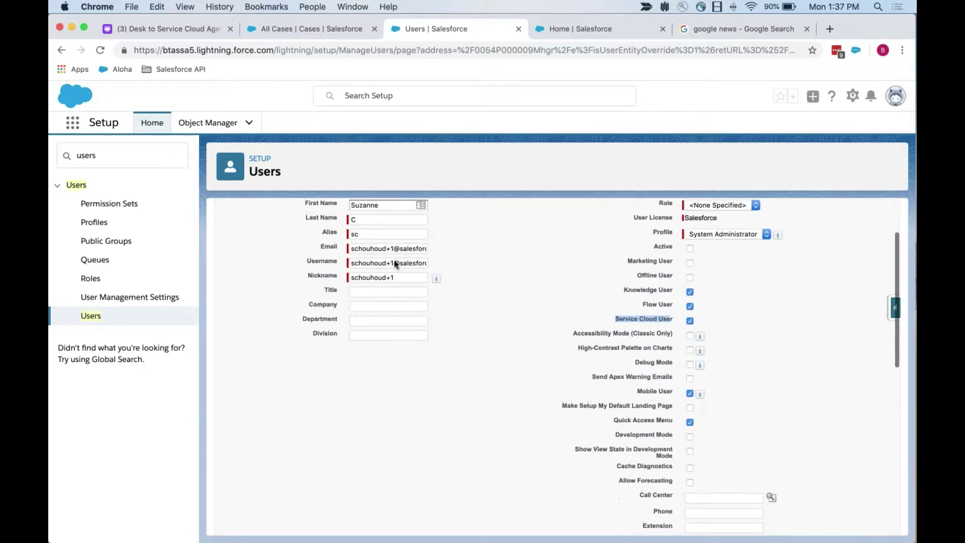
{"action": "left_click", "coordinate": [181, 30]}
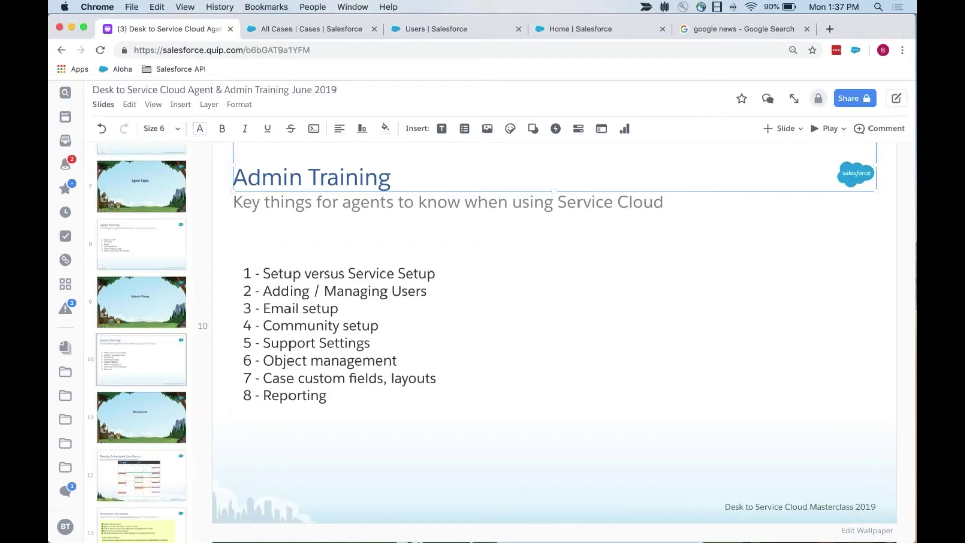
Step: Go via All Cases back to the unsaved User Edit form and focus Setup Quick Find
{"action": "left_click", "coordinate": [334, 33]}
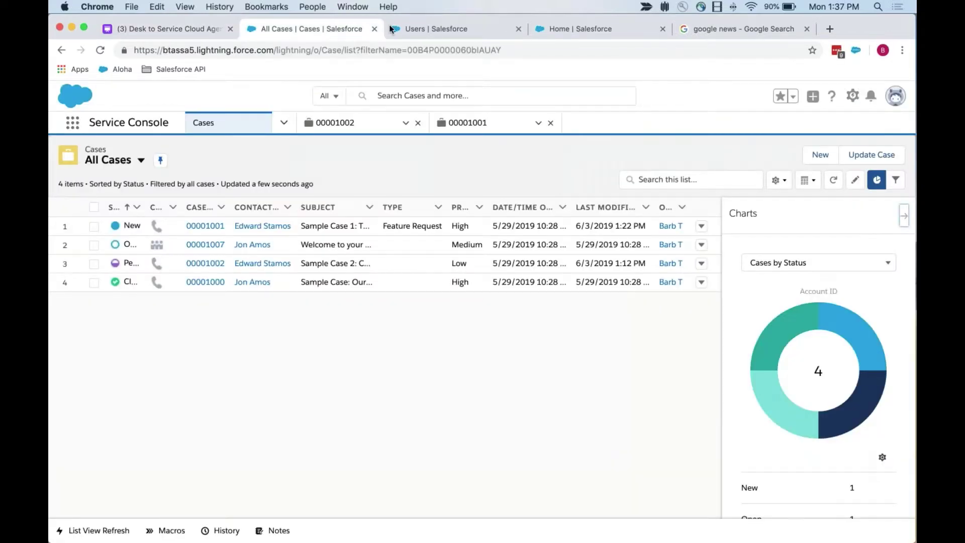
{"action": "left_click", "coordinate": [439, 32]}
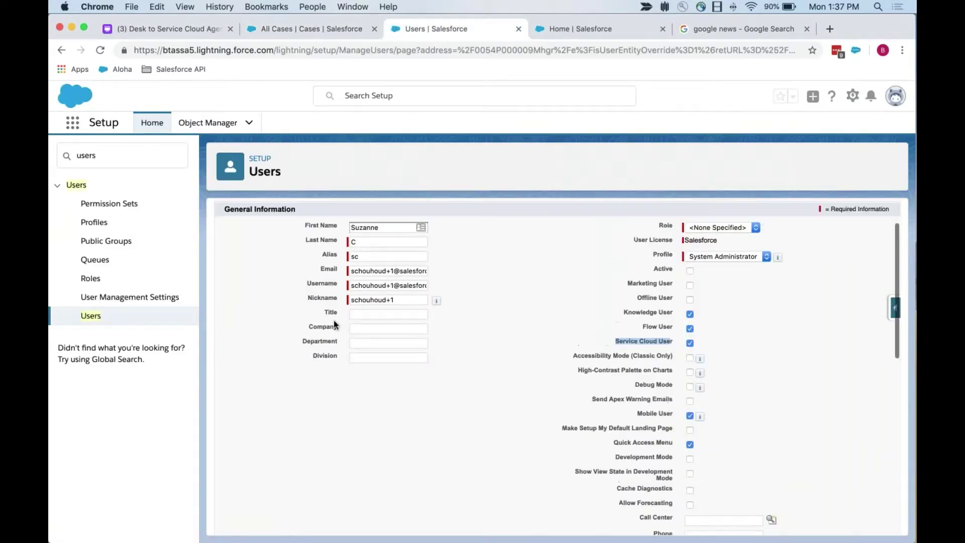
{"action": "left_click", "coordinate": [109, 159]}
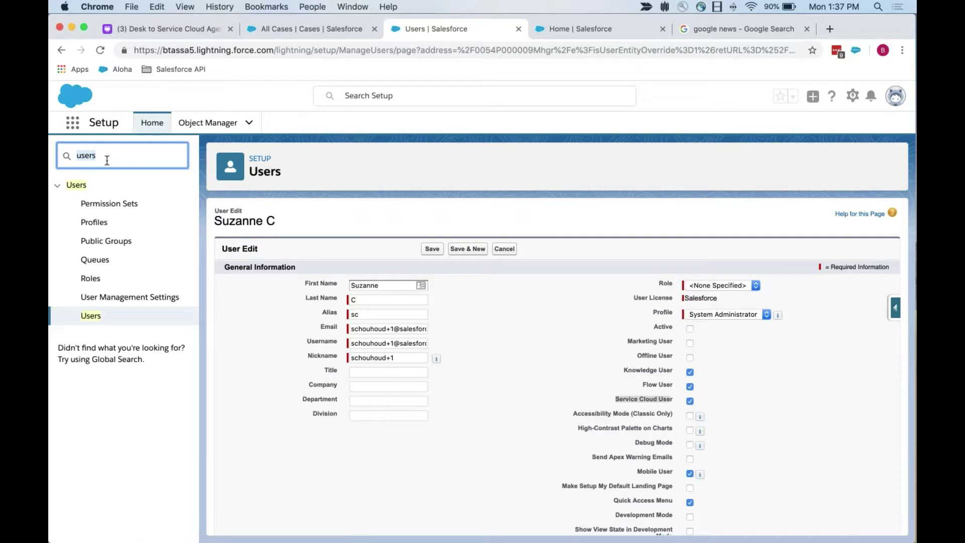
Step: Search Setup Quick Find for 'support' and open Support Settings
{"action": "type", "text": "suppot"}
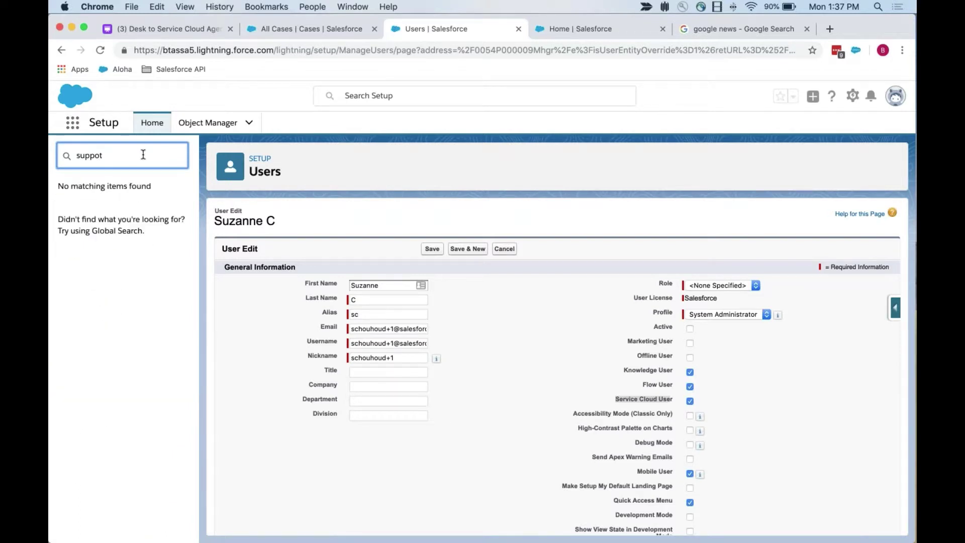
{"action": "key", "text": "BackSpace"}
{"action": "type", "text": "rt"}
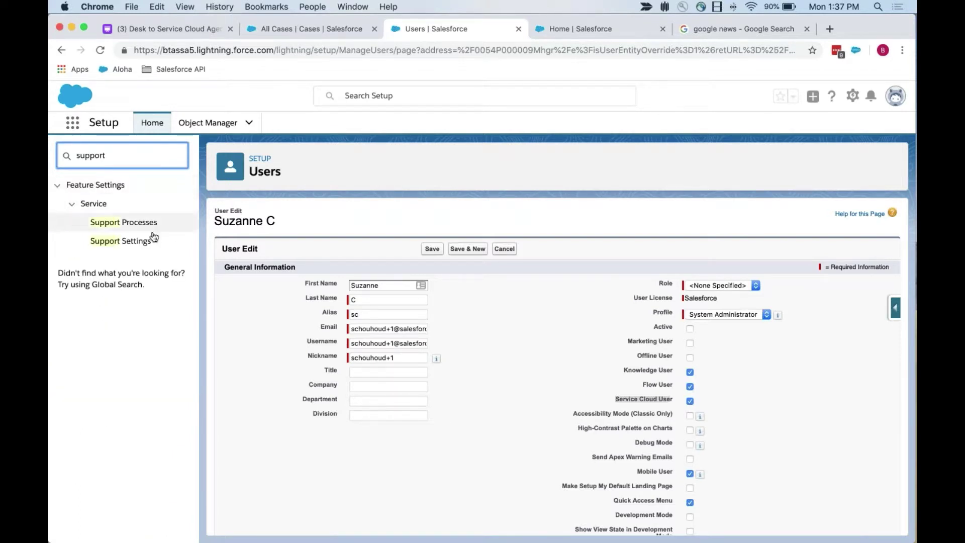
{"action": "left_click", "coordinate": [111, 243]}
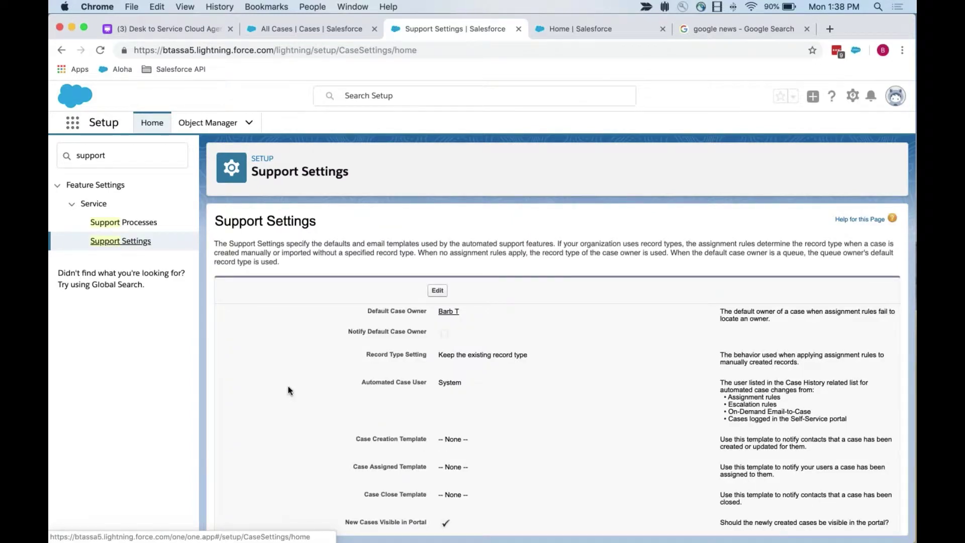
{"action": "scroll", "coordinate": [288, 390], "scroll_direction": "down", "scroll_amount": 1}
{"action": "scroll", "coordinate": [288, 390], "scroll_direction": "up", "scroll_amount": 1}
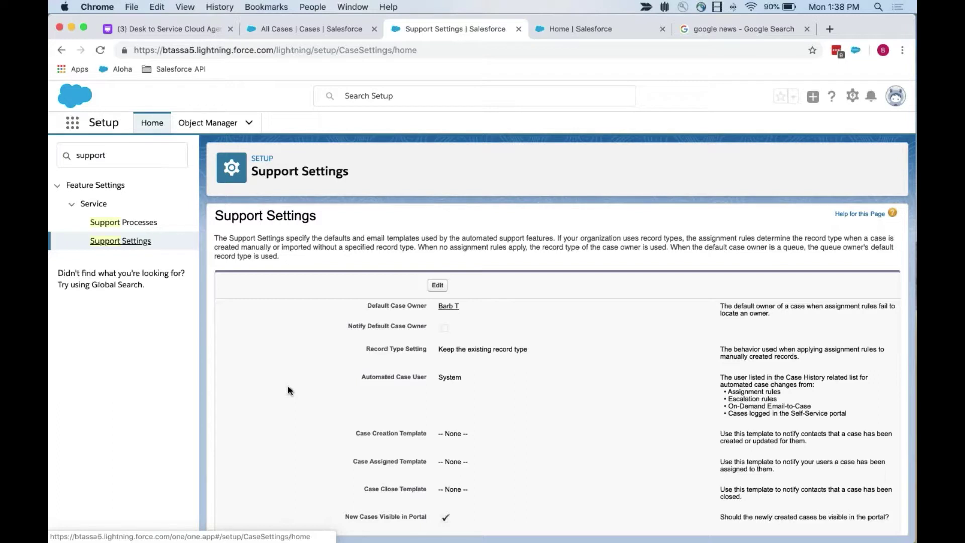
Step: Edit Support Settings, keeping User as default case owner type and Notify Default Case Owner checked
{"action": "left_click", "coordinate": [438, 286]}
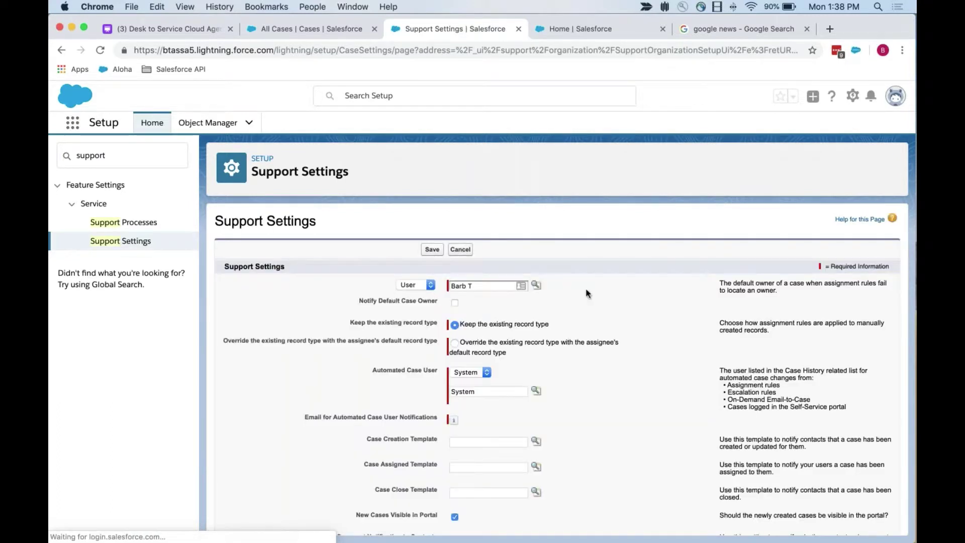
{"action": "scroll", "coordinate": [587, 418], "scroll_direction": "down", "scroll_amount": 2}
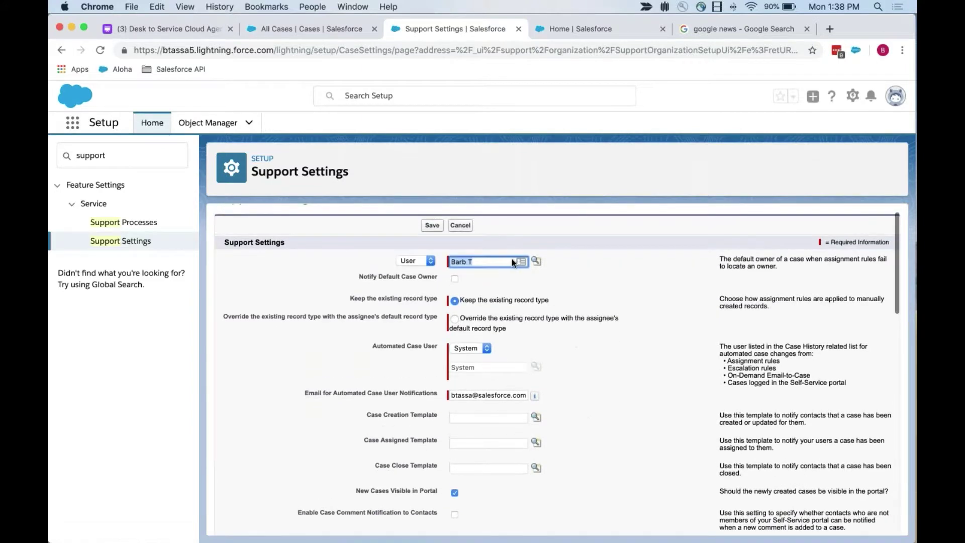
{"action": "left_click_drag", "start_coordinate": [719, 261], "coordinate": [801, 264]}
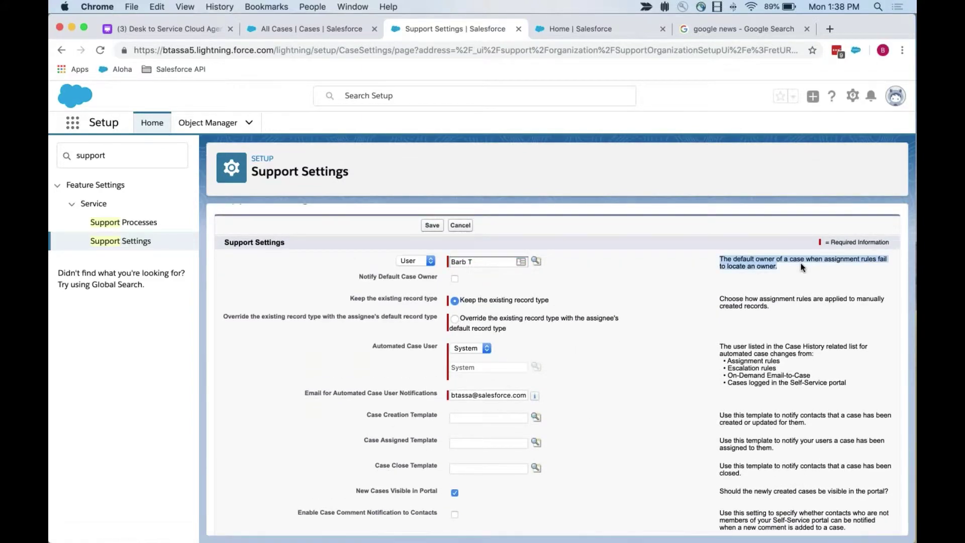
{"action": "left_click_drag", "start_coordinate": [719, 261], "coordinate": [777, 267]}
{"action": "left_click", "coordinate": [425, 261]}
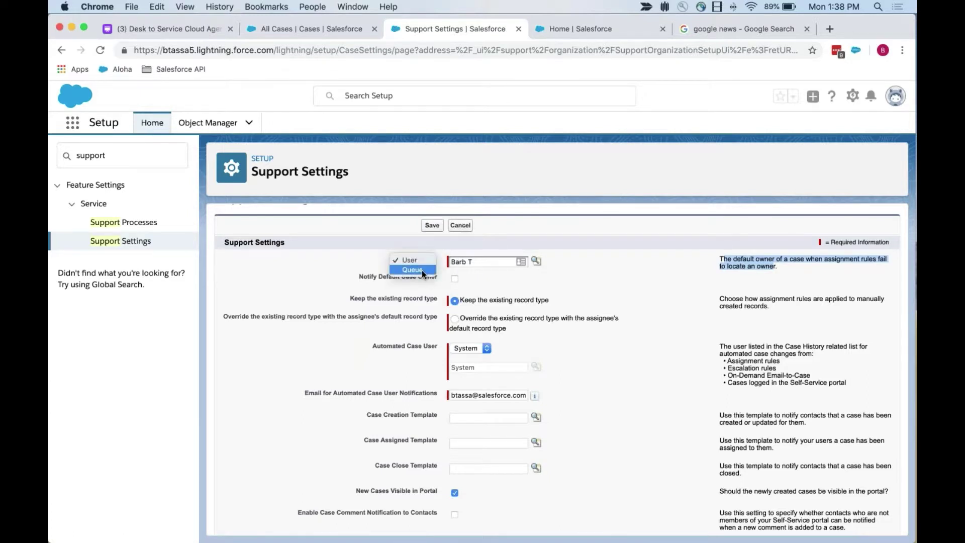
{"action": "left_click", "coordinate": [441, 256]}
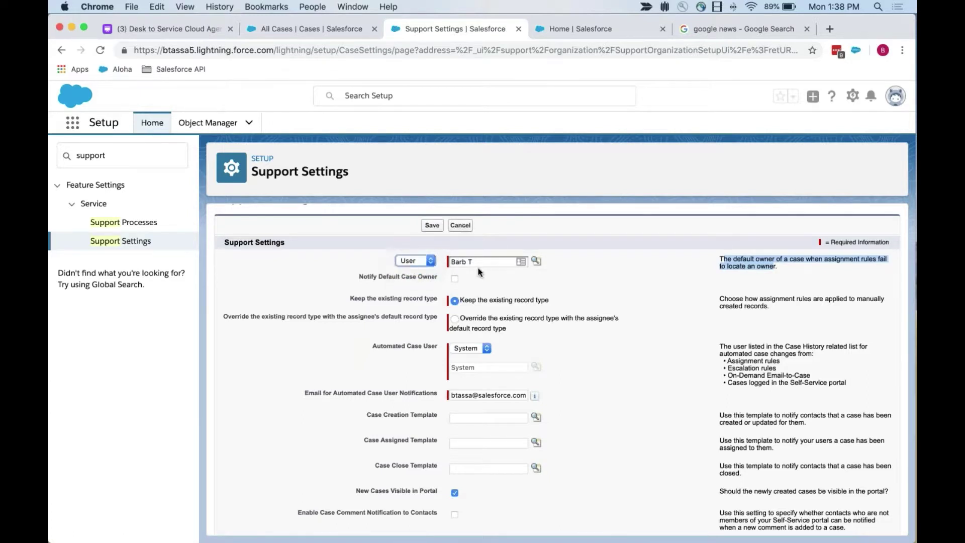
{"action": "left_click_drag", "start_coordinate": [361, 280], "coordinate": [419, 281]}
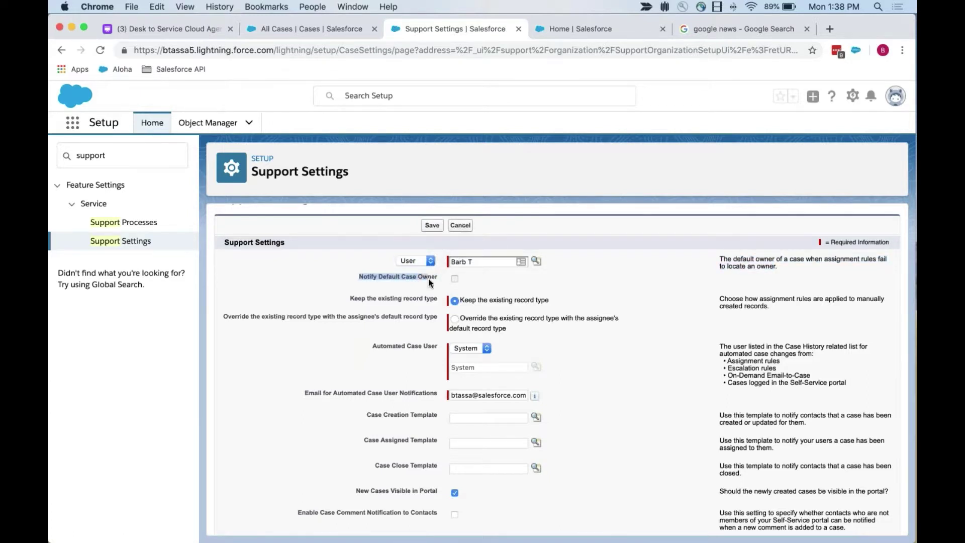
{"action": "left_click", "coordinate": [455, 279]}
{"action": "left_click", "coordinate": [456, 279]}
Step: Review the Case Close and Case Assigned template settings and open the assigned-template lookup
{"action": "scroll", "coordinate": [659, 471], "scroll_direction": "down", "scroll_amount": 2}
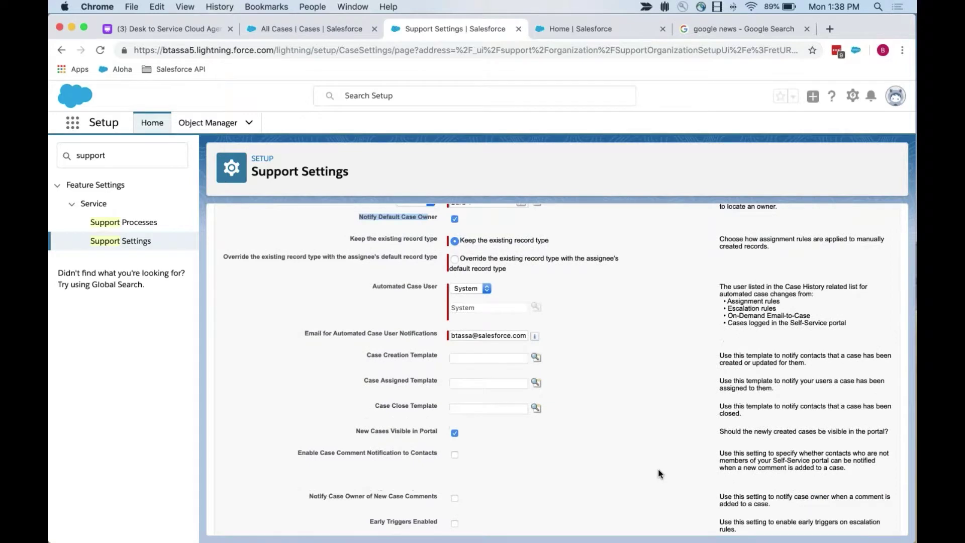
{"action": "scroll", "coordinate": [660, 472], "scroll_direction": "down", "scroll_amount": 3}
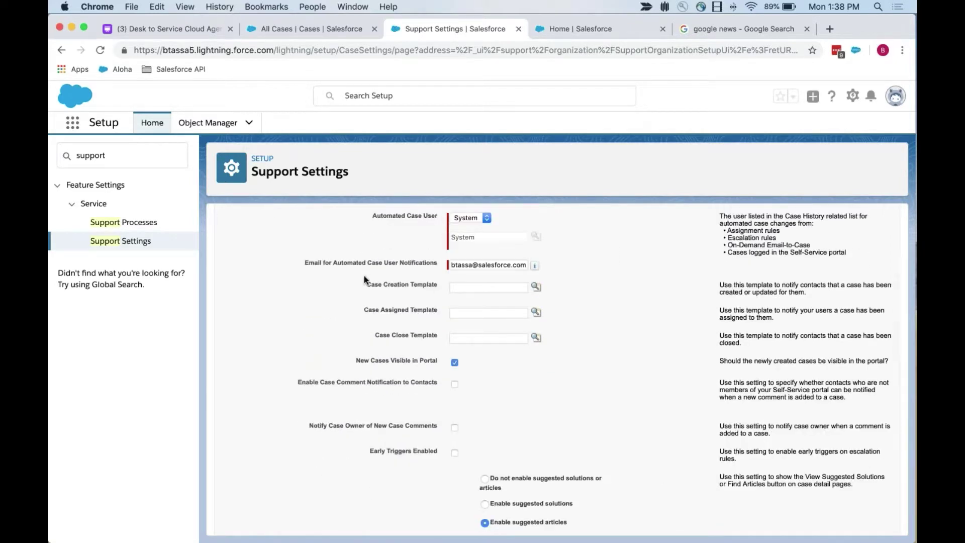
{"action": "left_click_drag", "start_coordinate": [366, 284], "coordinate": [436, 286]}
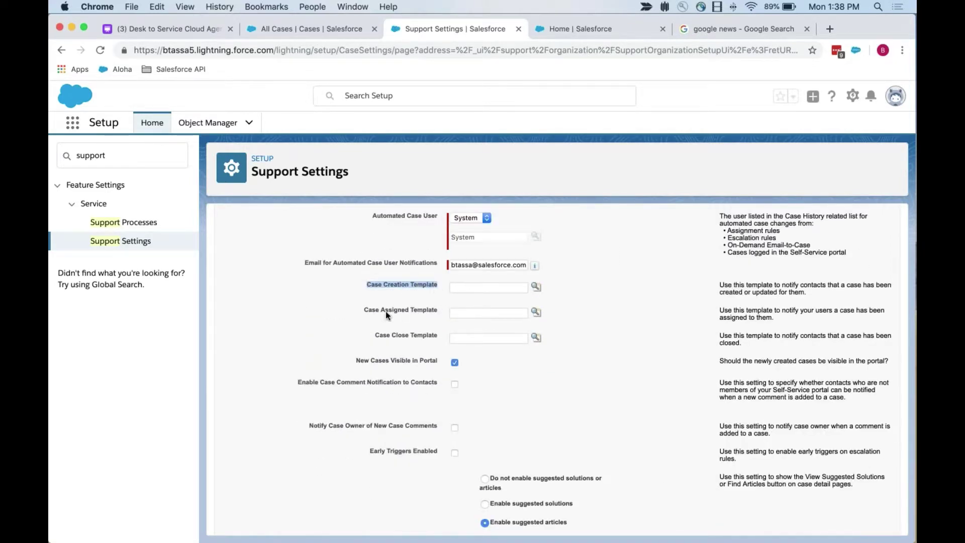
{"action": "left_click", "coordinate": [368, 313]}
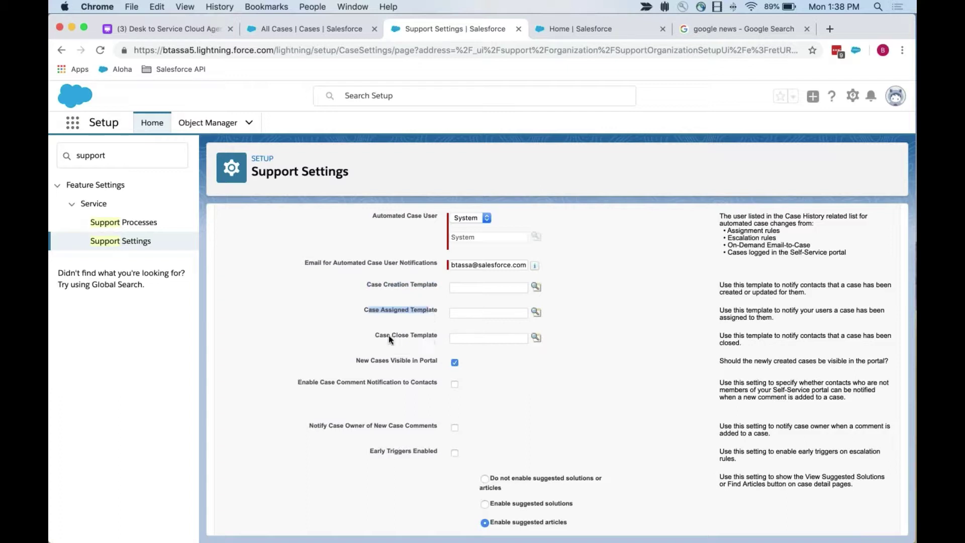
{"action": "left_click_drag", "start_coordinate": [380, 335], "coordinate": [427, 335]}
{"action": "left_click", "coordinate": [377, 308]}
{"action": "left_click_drag", "start_coordinate": [364, 310], "coordinate": [395, 311]}
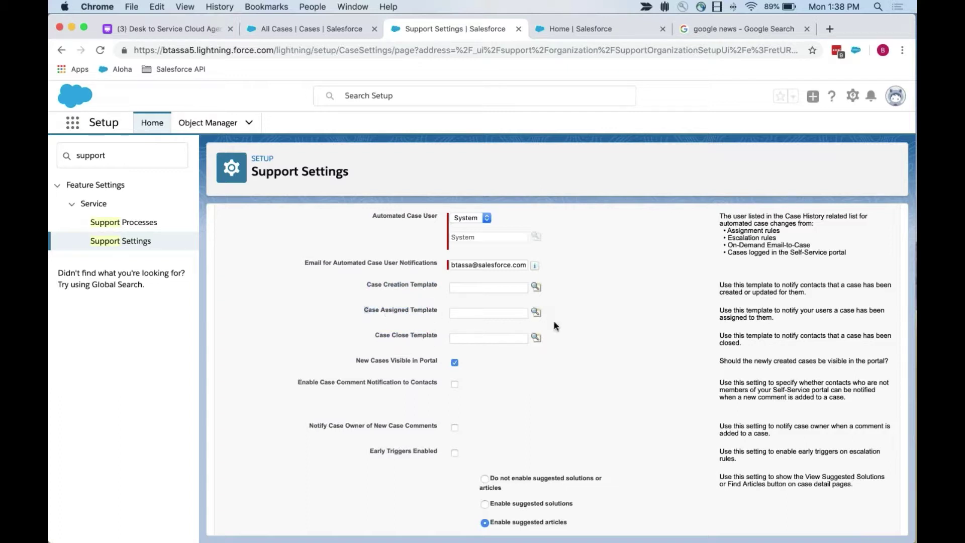
{"action": "left_click", "coordinate": [535, 312]}
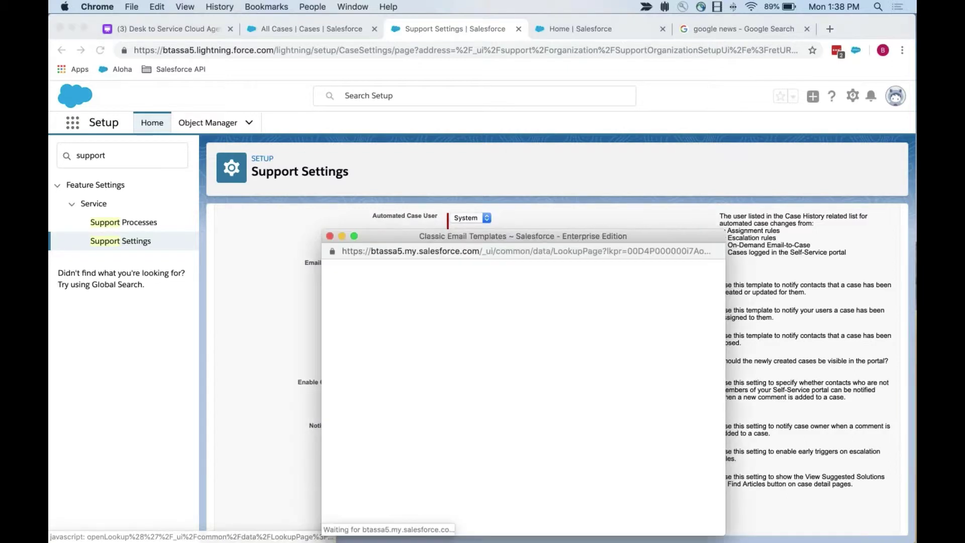
Step: Choose Case Assignment Notification as the Case Assigned Template
{"action": "left_click_drag", "start_coordinate": [560, 236], "coordinate": [561, 212]}
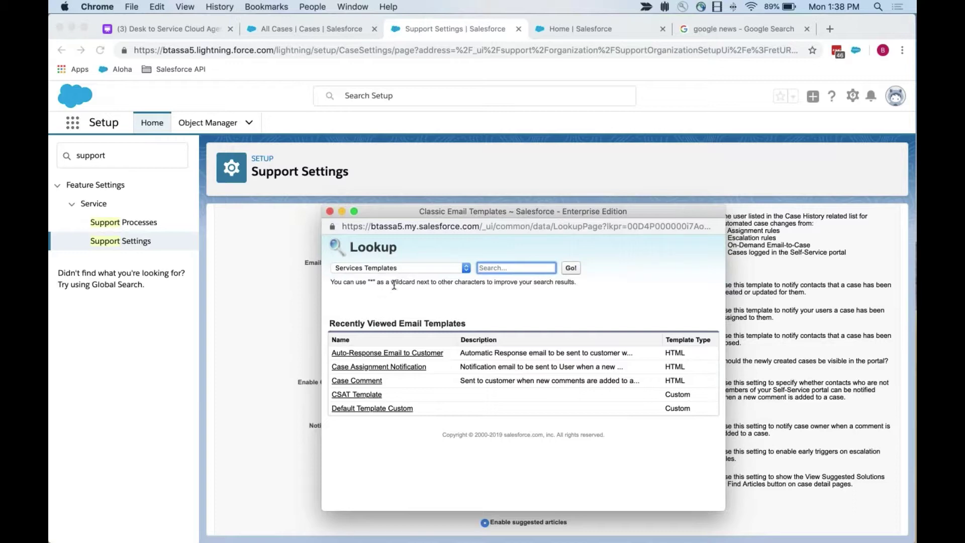
{"action": "left_click", "coordinate": [393, 368]}
{"action": "scroll", "coordinate": [587, 340], "scroll_direction": "down", "scroll_amount": 1}
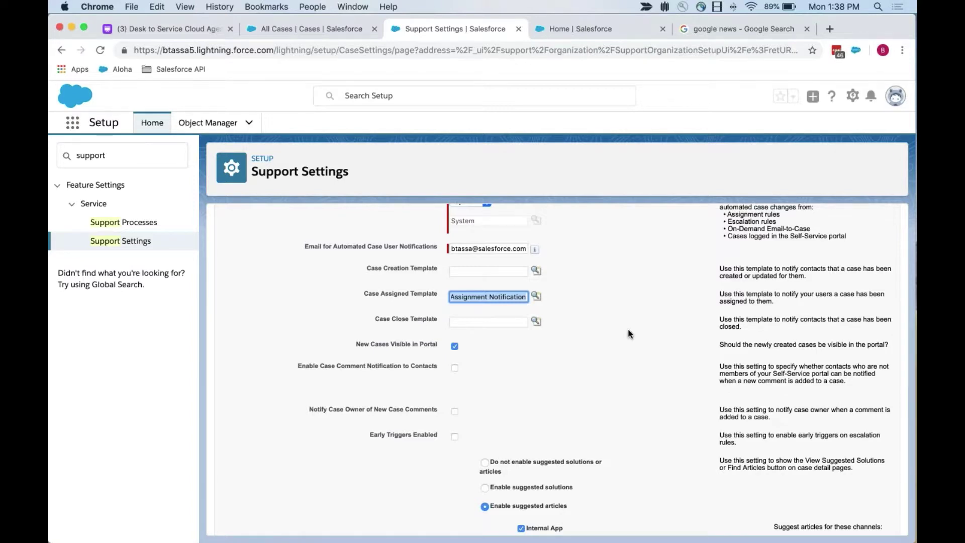
{"action": "scroll", "coordinate": [629, 334], "scroll_direction": "down", "scroll_amount": 2}
{"action": "scroll", "coordinate": [629, 333], "scroll_direction": "down", "scroll_amount": 3}
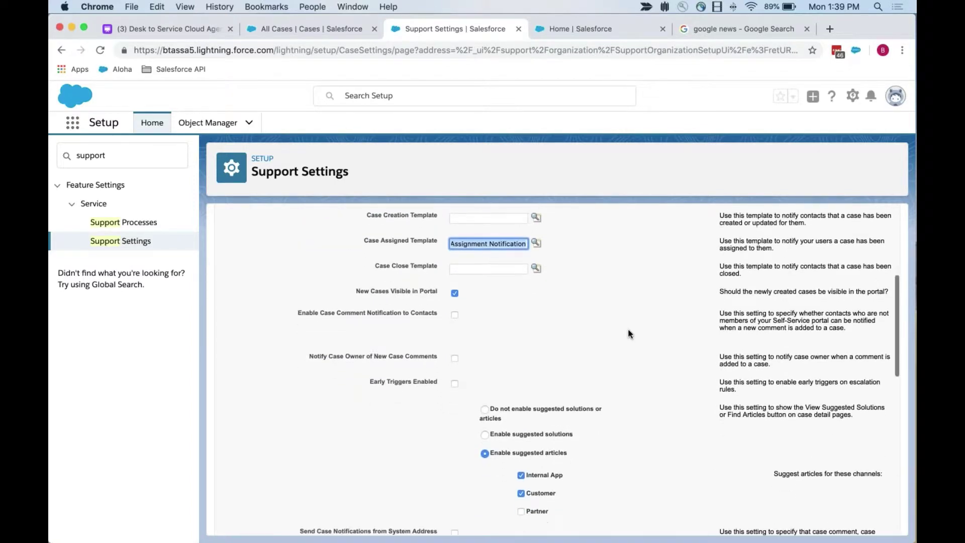
{"action": "scroll", "coordinate": [629, 334], "scroll_direction": "down", "scroll_amount": 1}
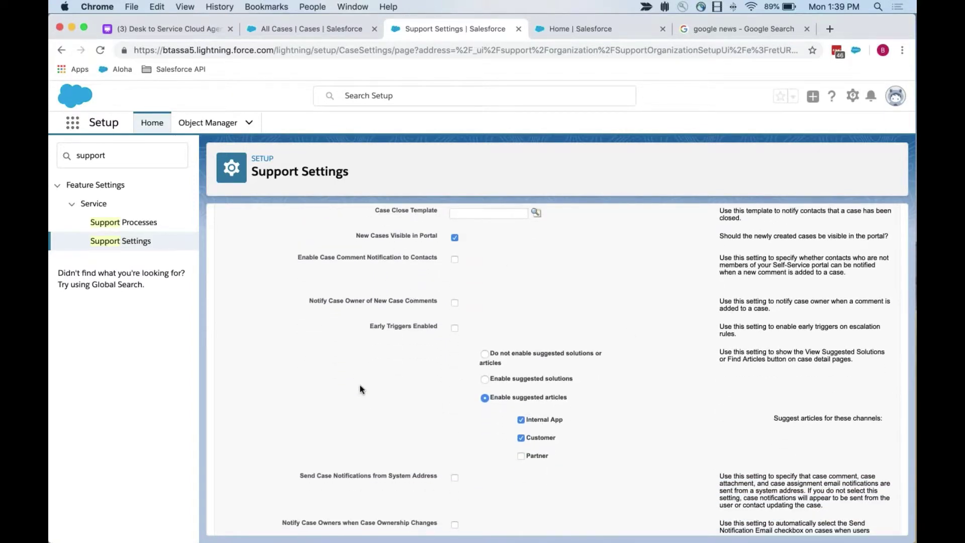
{"action": "scroll", "coordinate": [360, 389], "scroll_direction": "down", "scroll_amount": 2}
{"action": "left_click_drag", "start_coordinate": [309, 277], "coordinate": [455, 282]}
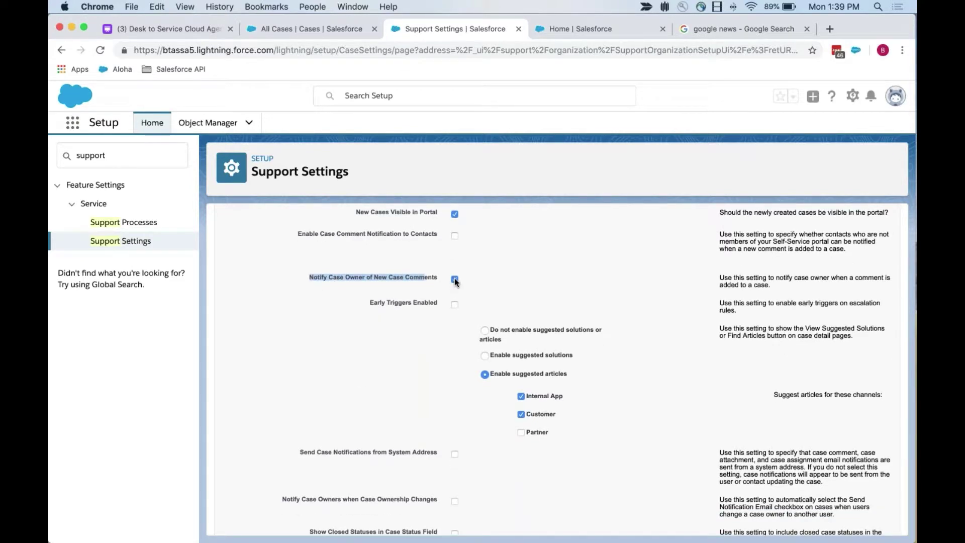
Step: Enable Notify Case Owners when Case Ownership Changes and Show Closed Statuses
{"action": "scroll", "coordinate": [659, 415], "scroll_direction": "down", "scroll_amount": 6}
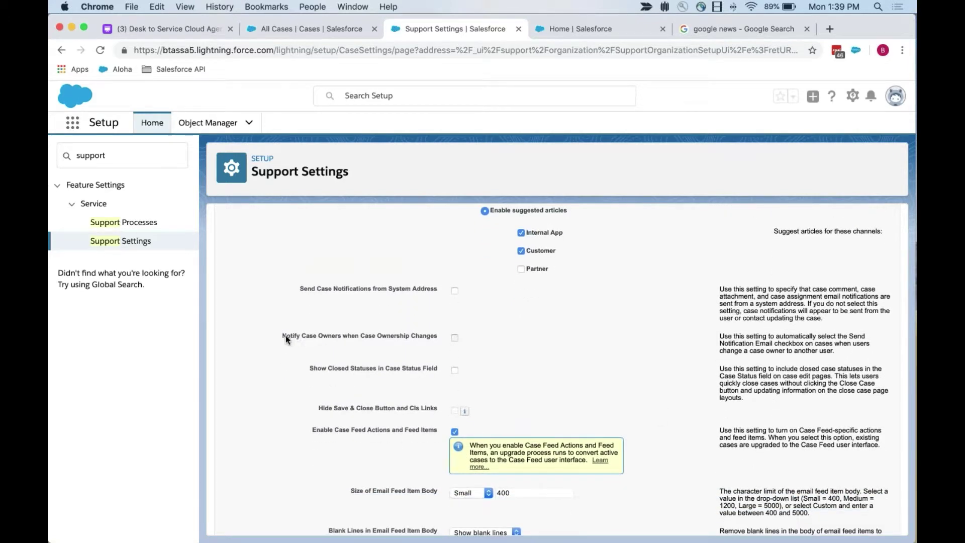
{"action": "left_click_drag", "start_coordinate": [411, 338], "coordinate": [422, 337]}
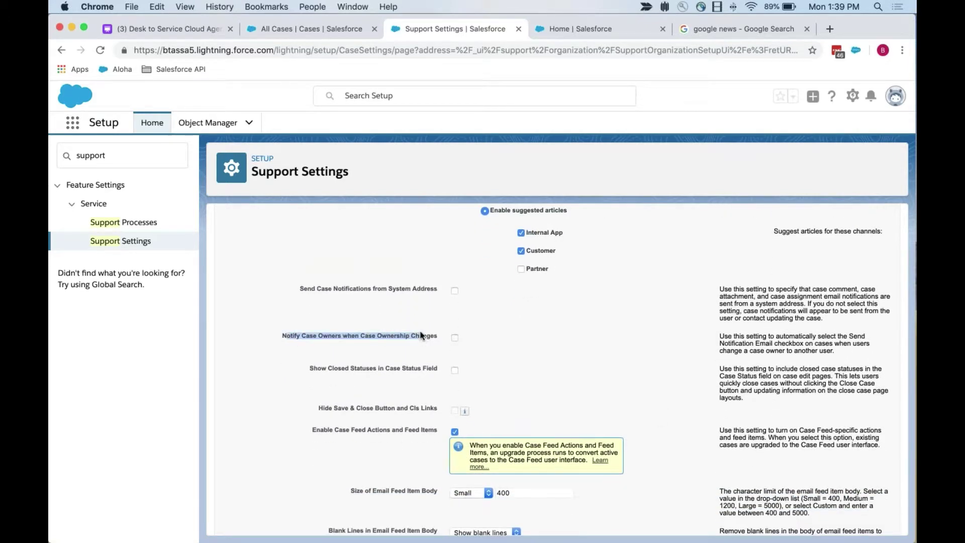
{"action": "left_click", "coordinate": [455, 337]}
{"action": "scroll", "coordinate": [453, 382], "scroll_direction": "down", "scroll_amount": 1}
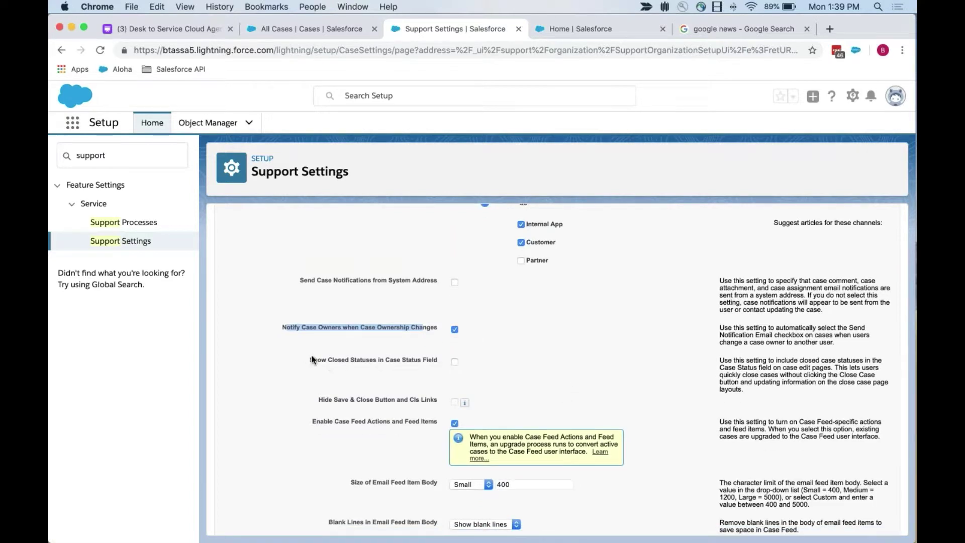
{"action": "left_click_drag", "start_coordinate": [310, 360], "coordinate": [436, 360]}
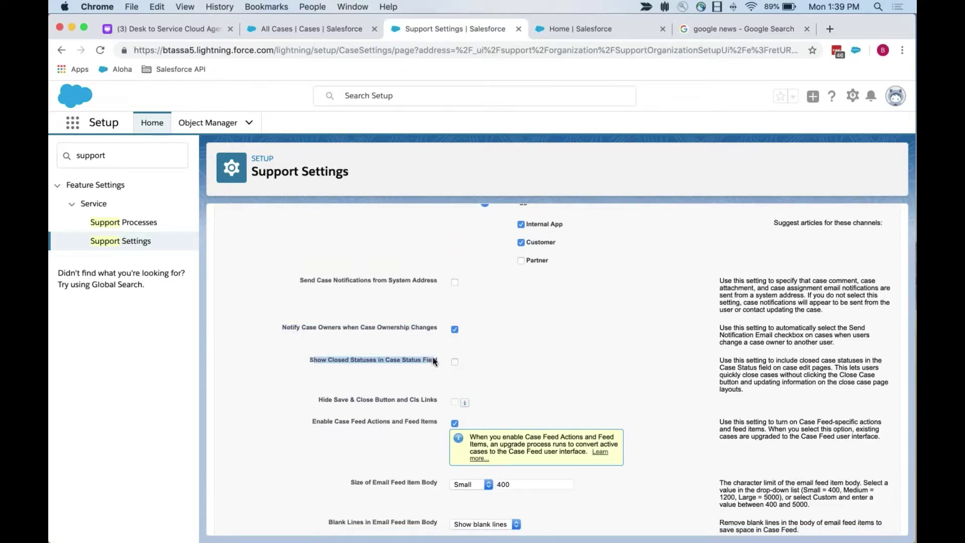
{"action": "left_click", "coordinate": [455, 362]}
Step: Finish the Support Settings page and return to the Quip Admin Training slide
{"action": "scroll", "coordinate": [567, 402], "scroll_direction": "down", "scroll_amount": 5}
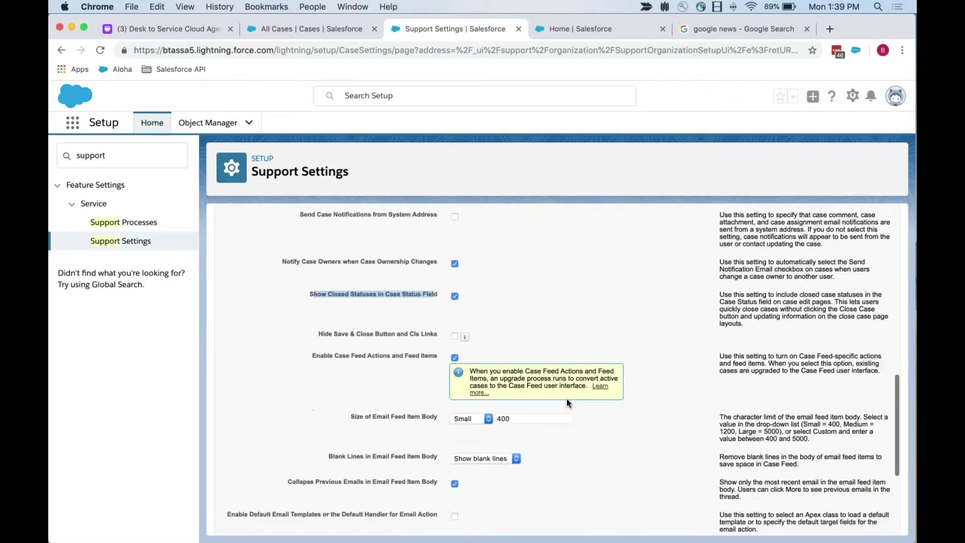
{"action": "scroll", "coordinate": [567, 403], "scroll_direction": "down", "scroll_amount": 2}
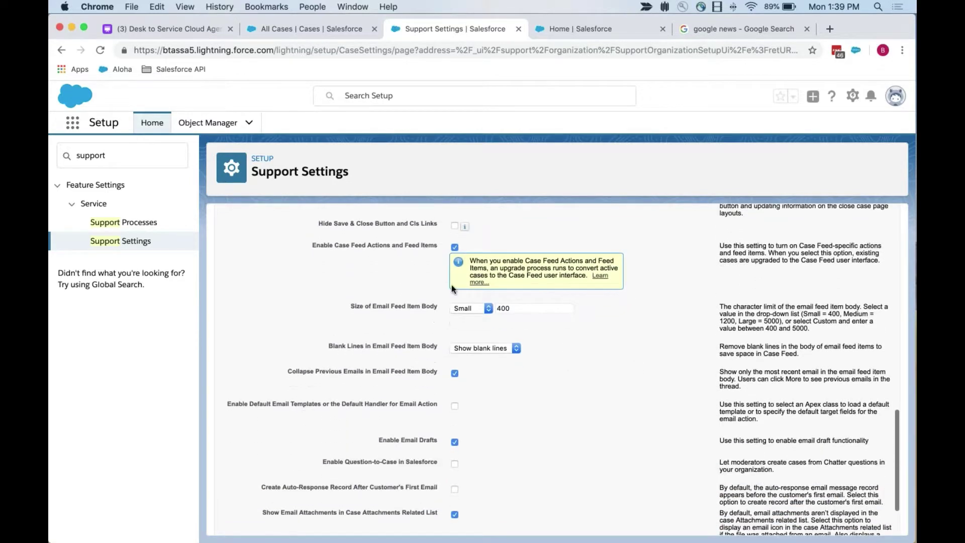
{"action": "scroll", "coordinate": [575, 440], "scroll_direction": "down", "scroll_amount": 2}
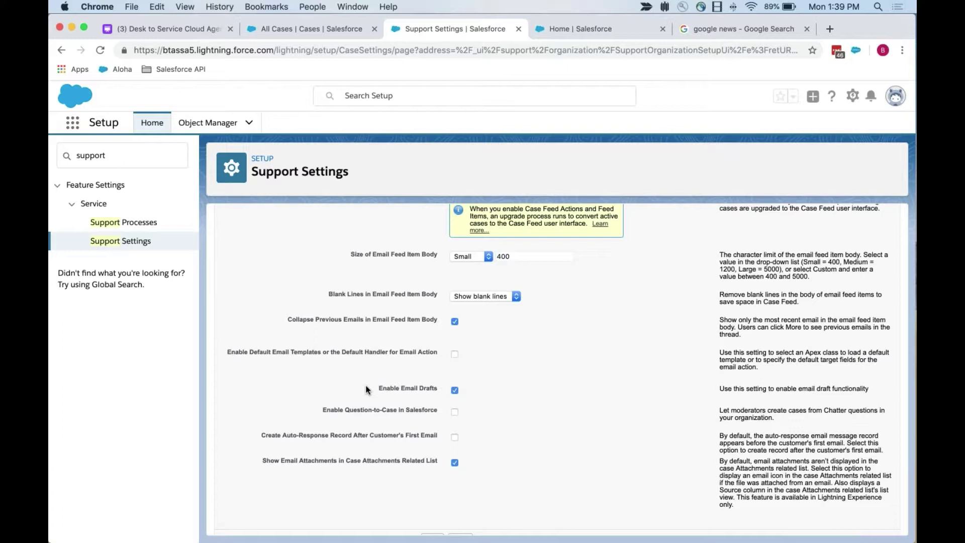
{"action": "scroll", "coordinate": [576, 462], "scroll_direction": "down", "scroll_amount": 1}
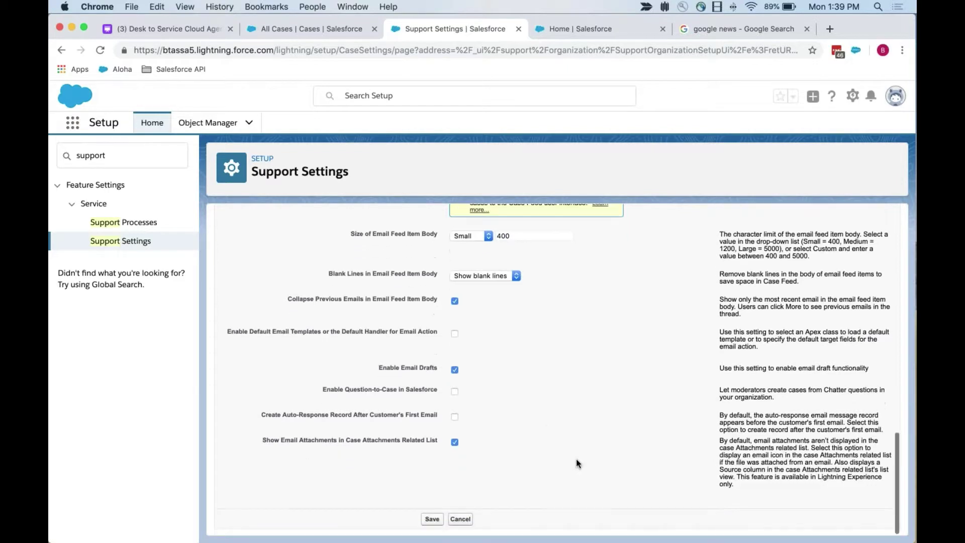
{"action": "scroll", "coordinate": [577, 461], "scroll_direction": "up", "scroll_amount": 15}
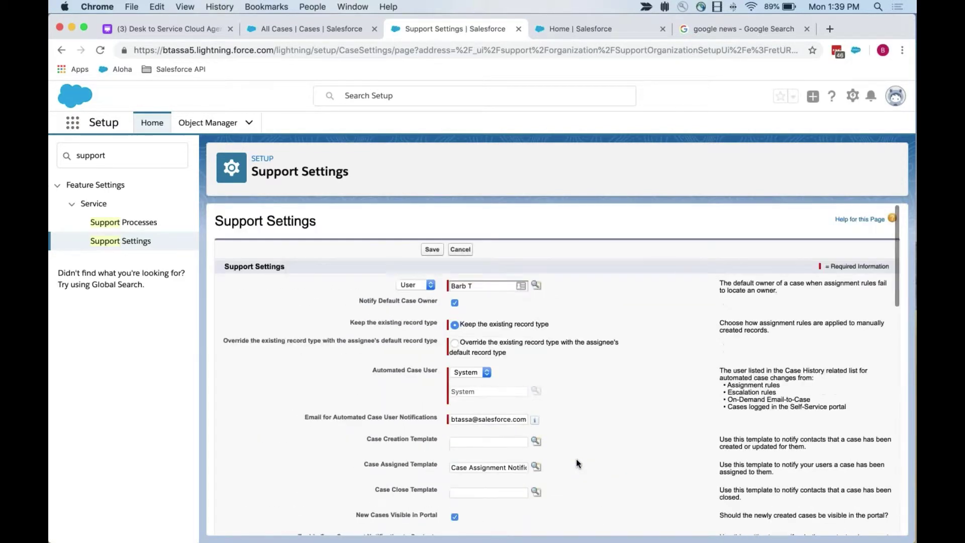
{"action": "scroll", "coordinate": [576, 459], "scroll_direction": "down", "scroll_amount": 1}
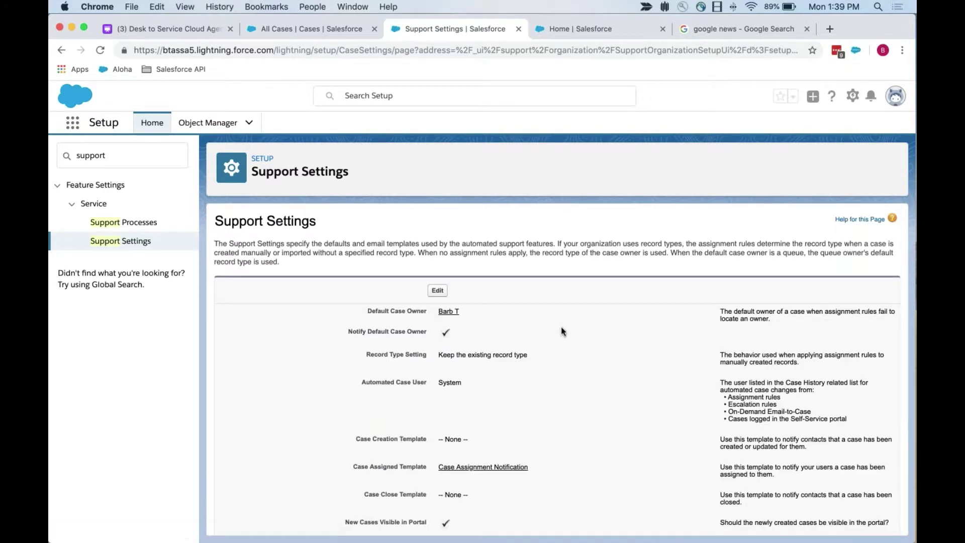
{"action": "left_click", "coordinate": [186, 30]}
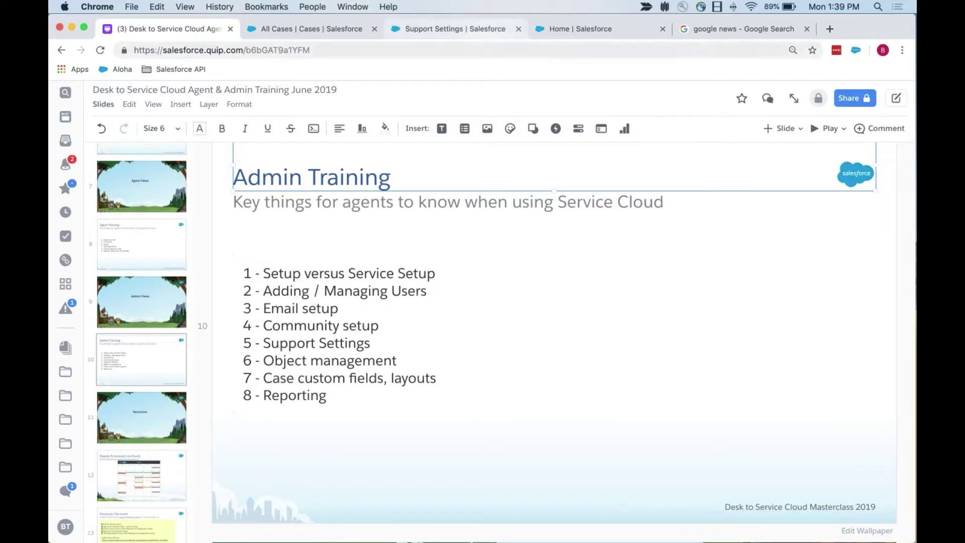
Step: Go back to the All Cases list in Salesforce
{"action": "left_click", "coordinate": [319, 27]}
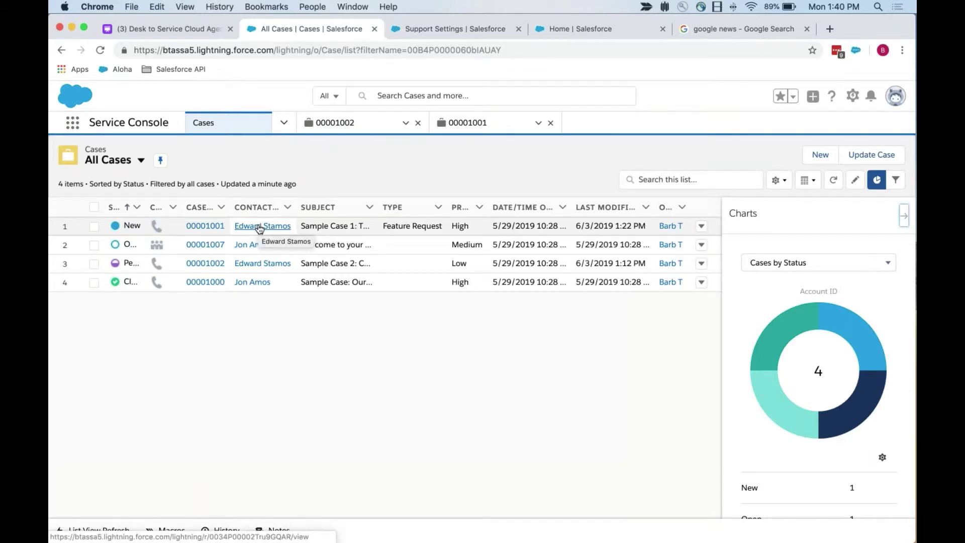
Step: Open case 00001002, review its details, then return to Support Settings
{"action": "left_click", "coordinate": [341, 127]}
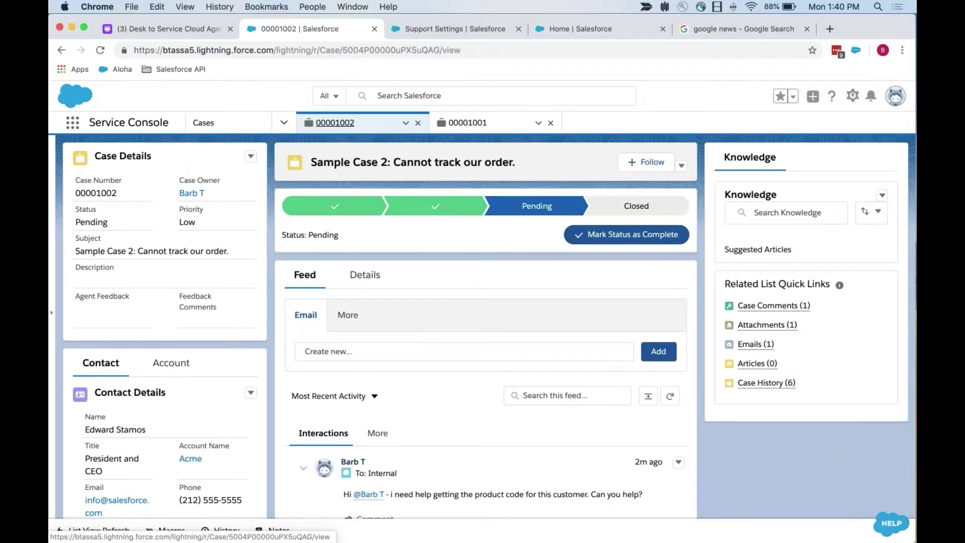
{"action": "left_click", "coordinate": [372, 282]}
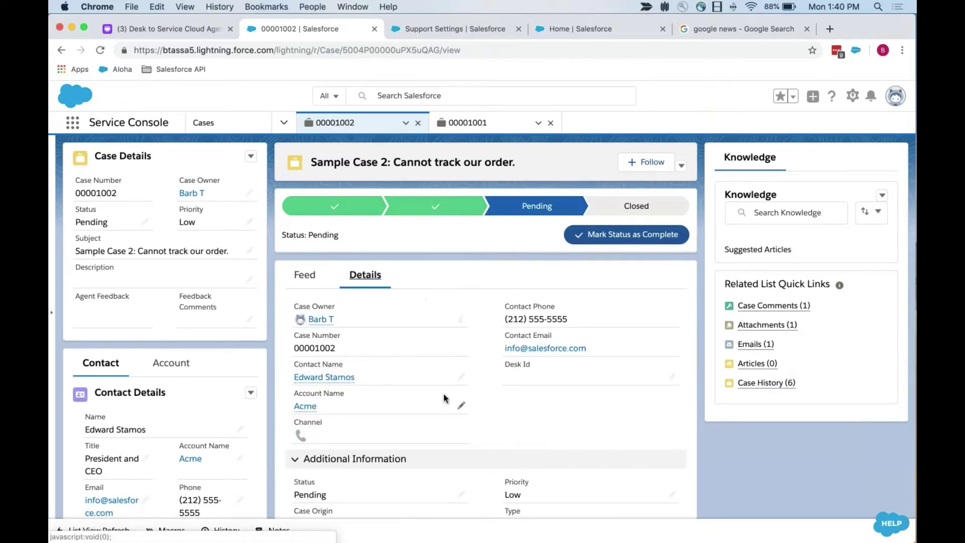
{"action": "scroll", "coordinate": [453, 399], "scroll_direction": "down", "scroll_amount": 2}
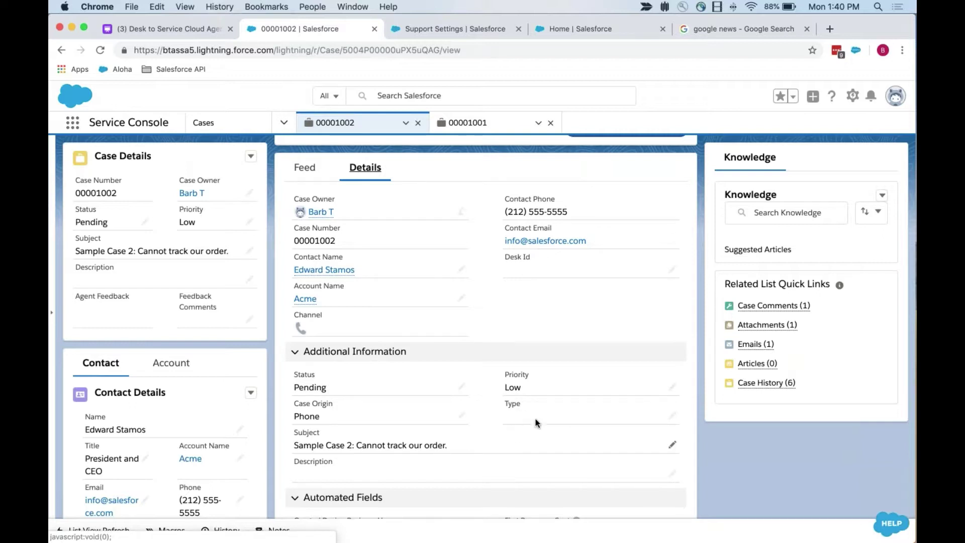
{"action": "scroll", "coordinate": [526, 436], "scroll_direction": "down", "scroll_amount": 1}
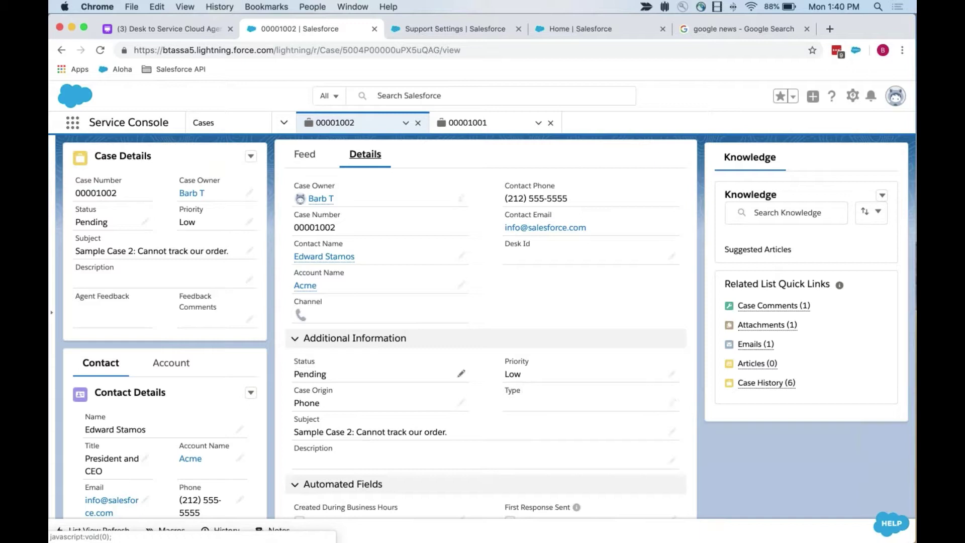
{"action": "scroll", "coordinate": [191, 463], "scroll_direction": "down", "scroll_amount": 1}
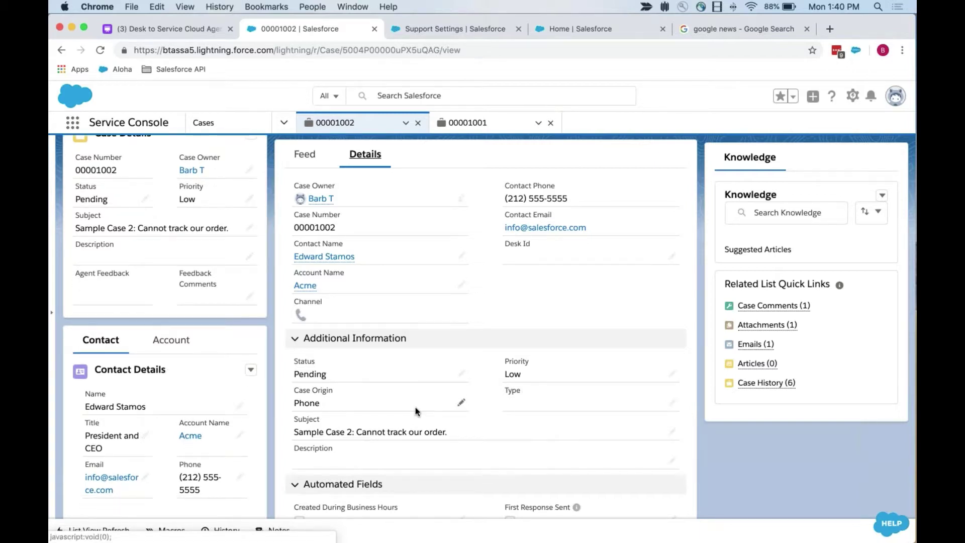
{"action": "scroll", "coordinate": [415, 408], "scroll_direction": "up", "scroll_amount": 1}
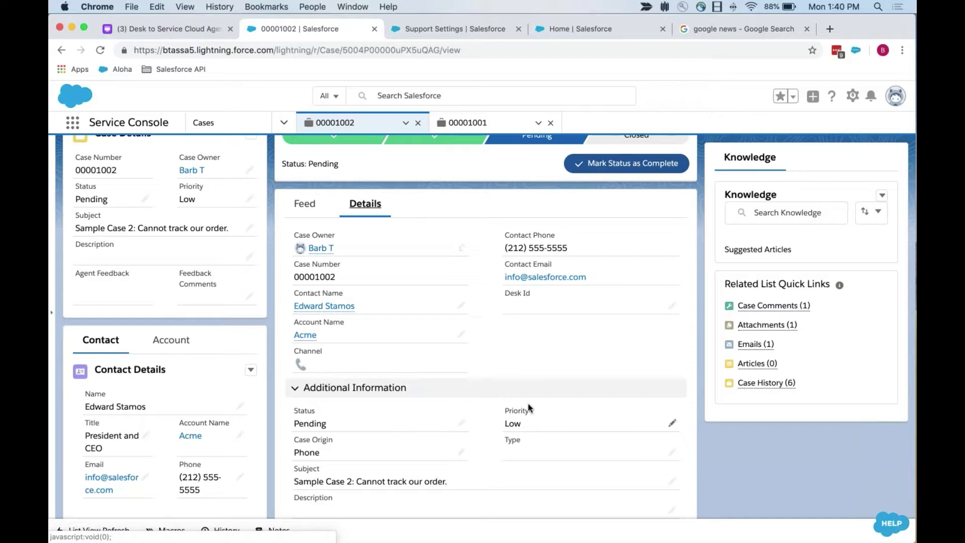
{"action": "left_click", "coordinate": [446, 35]}
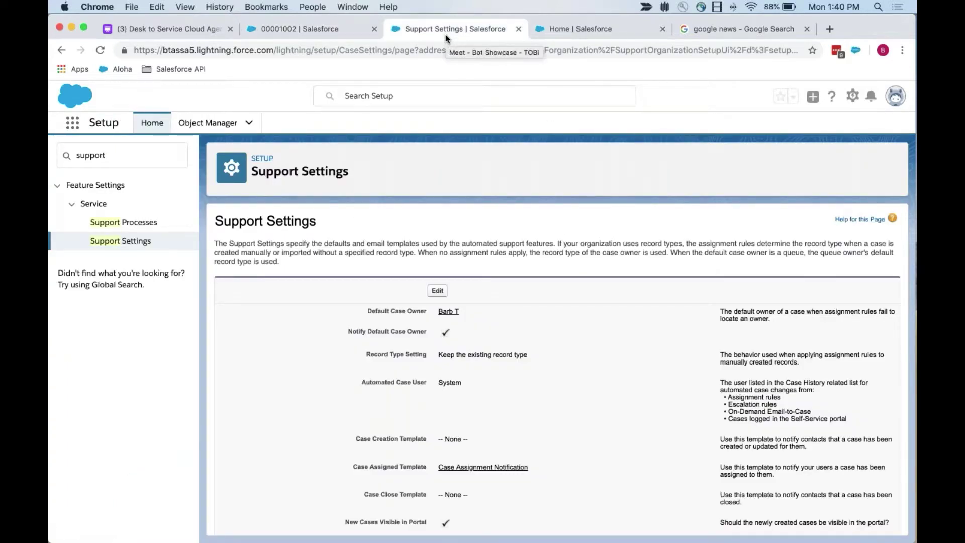
Step: Go to Object Manager and open the Case object's Details page
{"action": "left_click", "coordinate": [853, 95]}
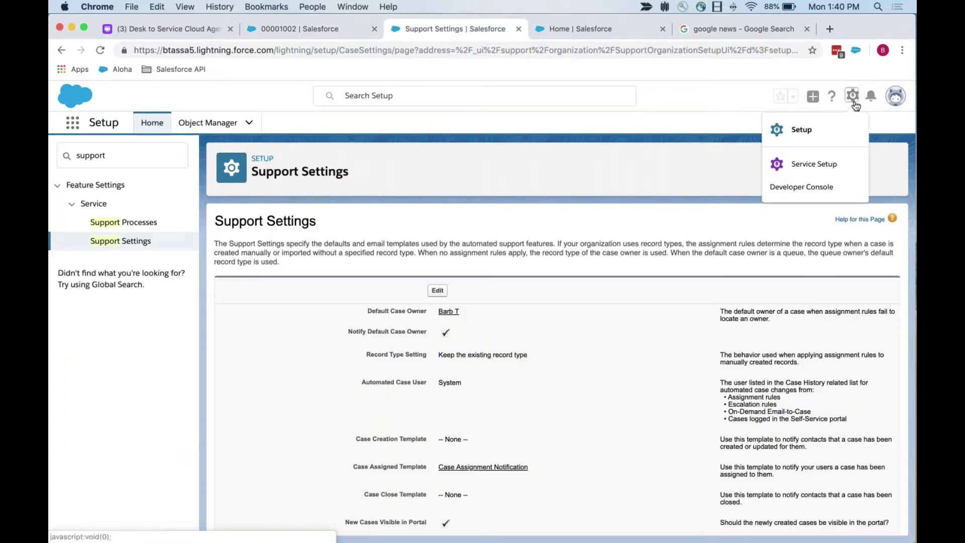
{"action": "left_click", "coordinate": [689, 114]}
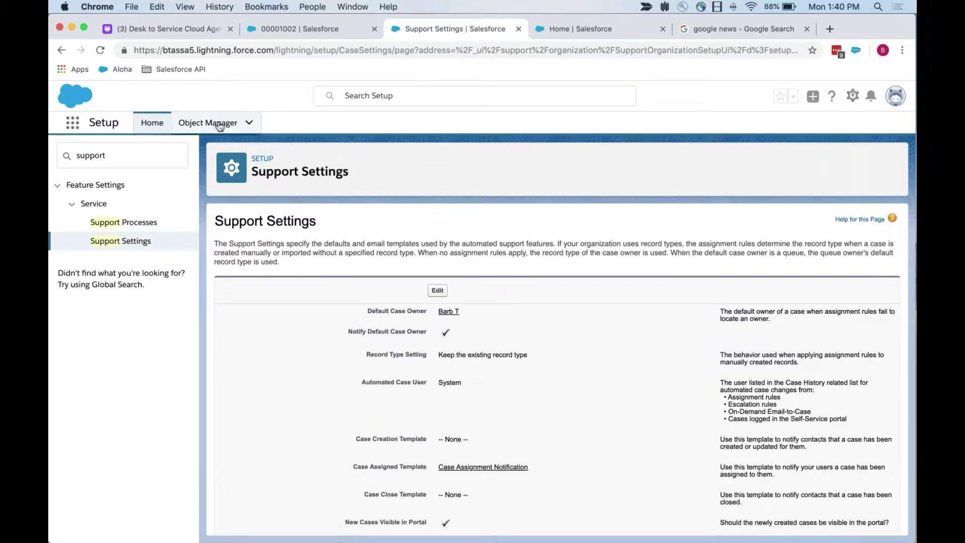
{"action": "left_click", "coordinate": [206, 123]}
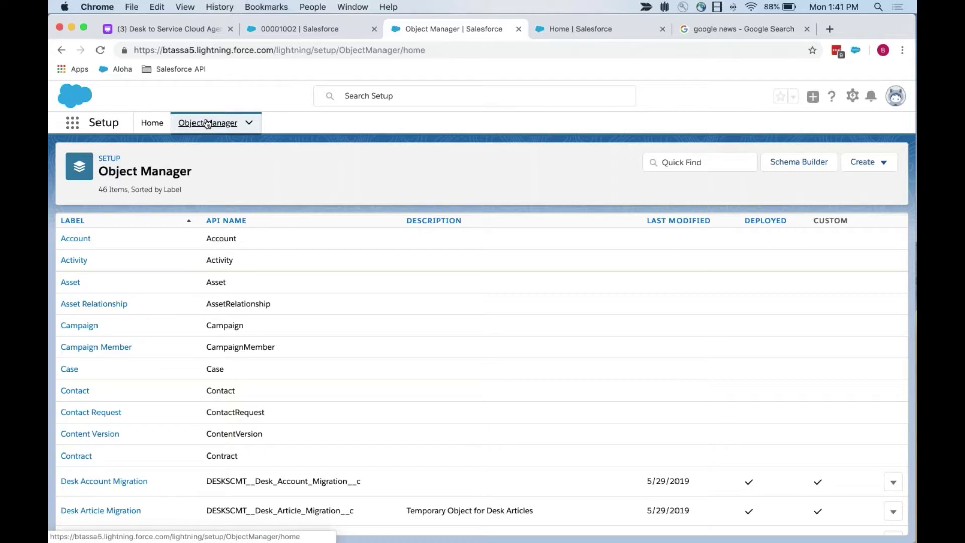
{"action": "scroll", "coordinate": [453, 325], "scroll_direction": "down", "scroll_amount": 5}
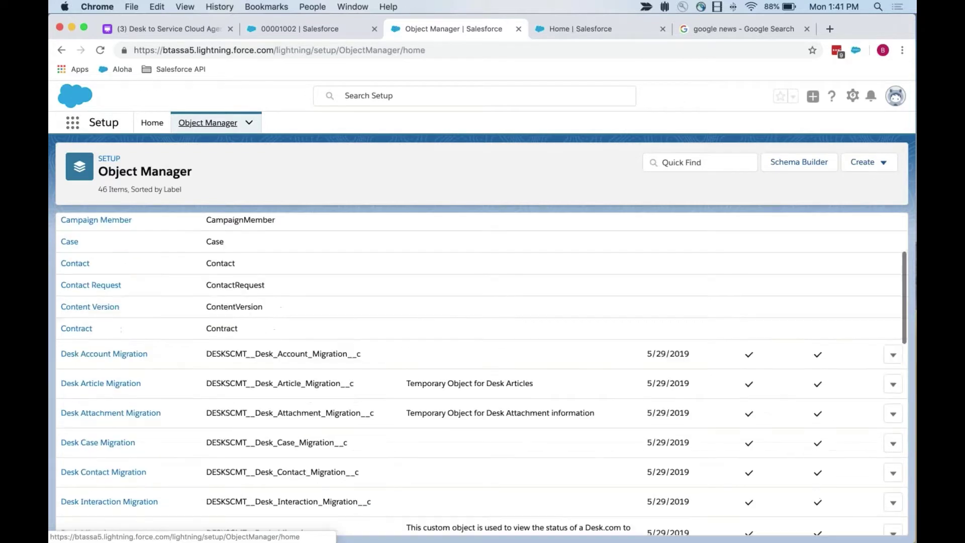
{"action": "scroll", "coordinate": [482, 372], "scroll_direction": "down", "scroll_amount": 15}
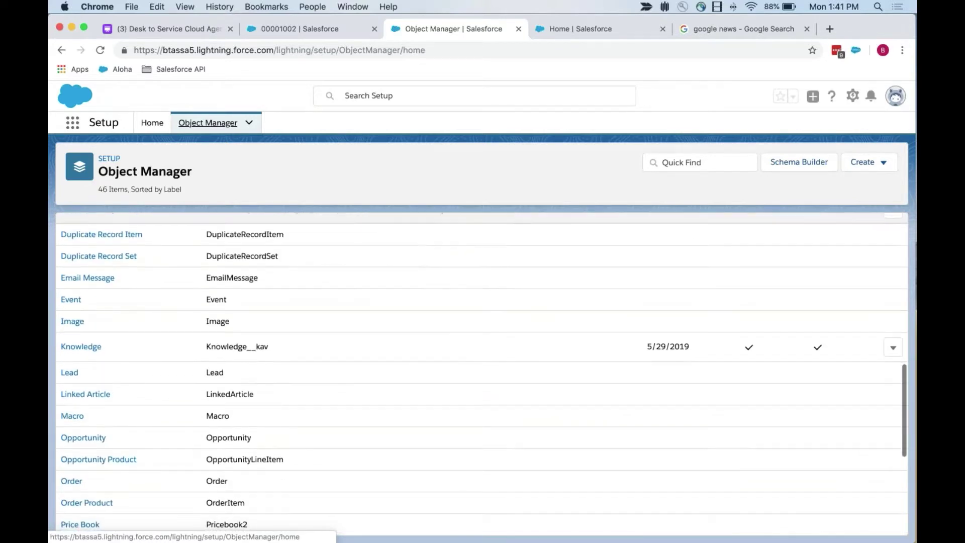
{"action": "scroll", "coordinate": [481, 372], "scroll_direction": "up", "scroll_amount": 20}
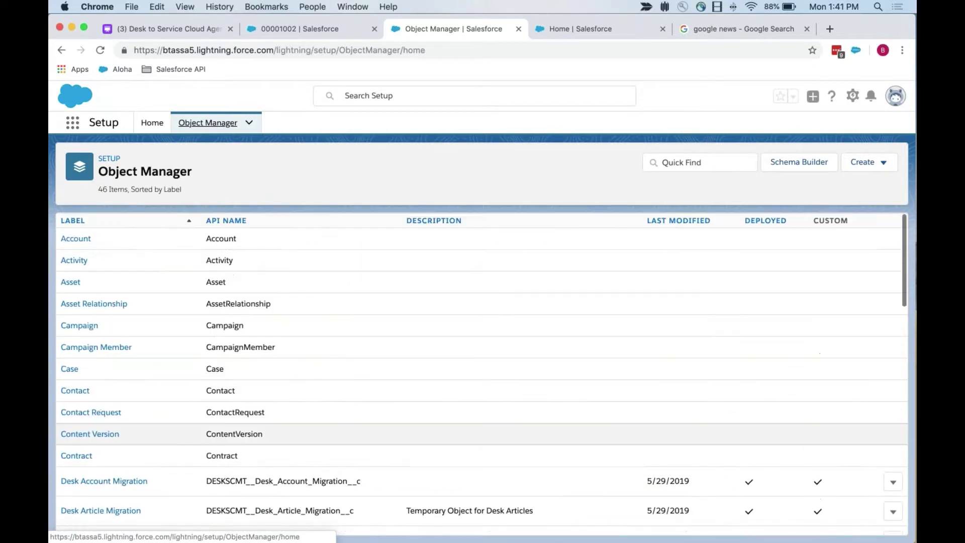
{"action": "left_click", "coordinate": [71, 369]}
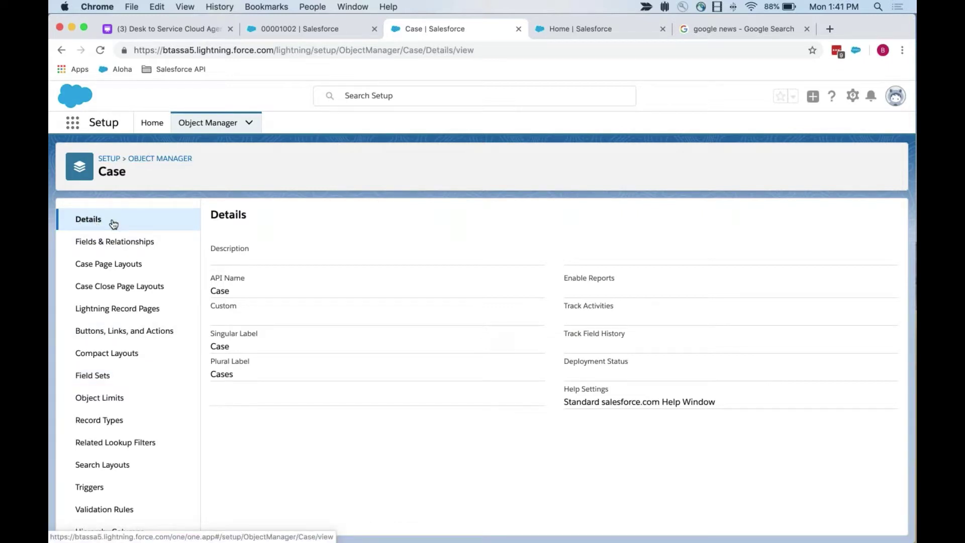
Step: Show the Case object's 47 fields and relationships, scrolled down to the Type picklist
{"action": "left_click", "coordinate": [142, 242]}
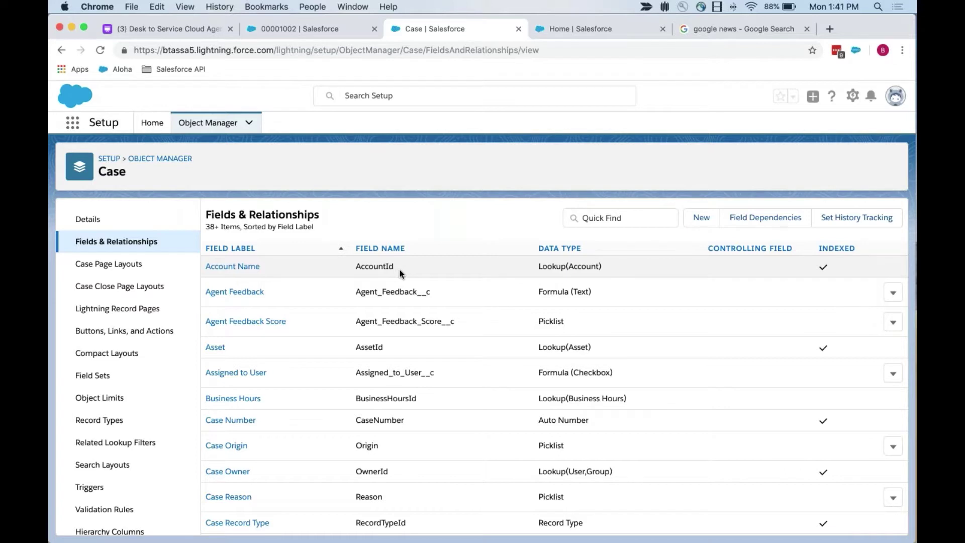
{"action": "scroll", "coordinate": [408, 272], "scroll_direction": "down", "scroll_amount": 1}
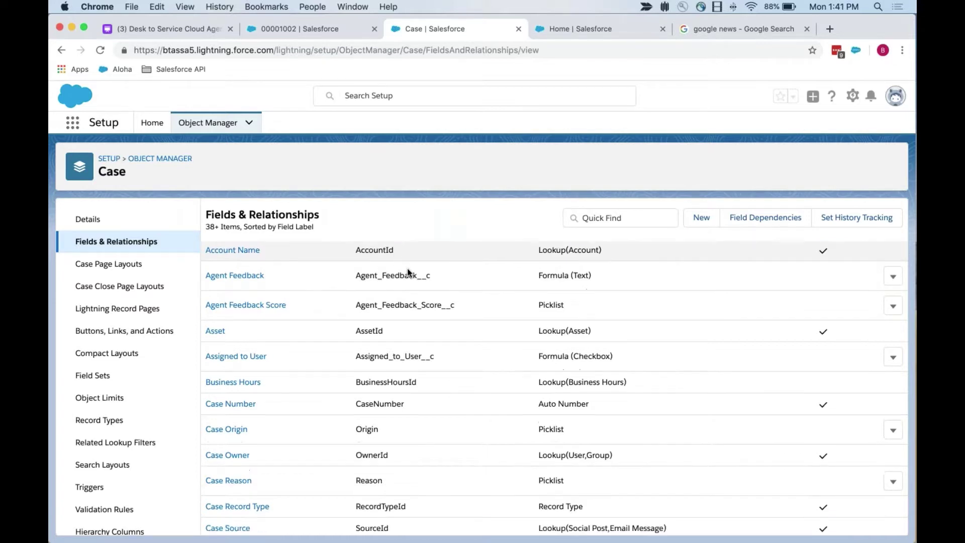
{"action": "scroll", "coordinate": [408, 301], "scroll_direction": "up", "scroll_amount": 1}
{"action": "scroll", "coordinate": [408, 347], "scroll_direction": "down", "scroll_amount": 10}
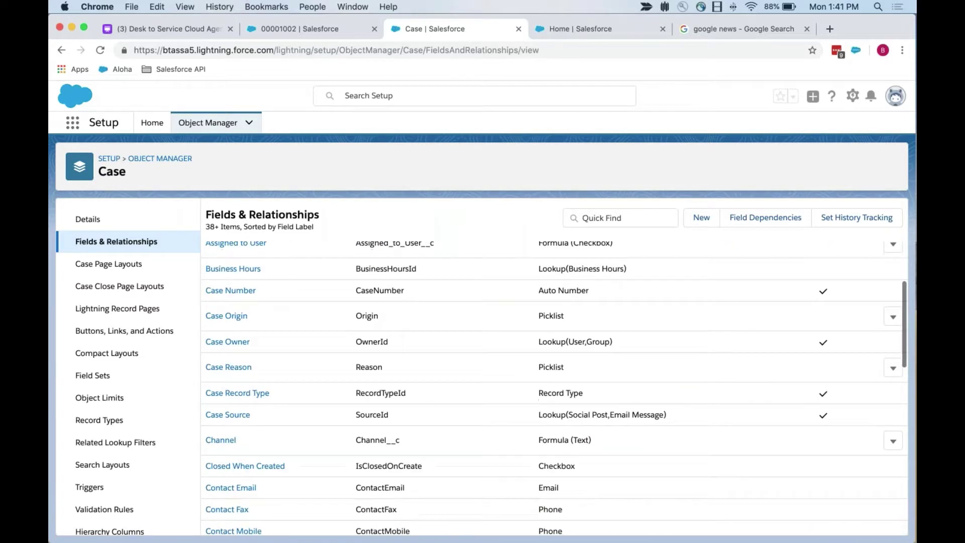
{"action": "scroll", "coordinate": [408, 350], "scroll_direction": "down", "scroll_amount": 10}
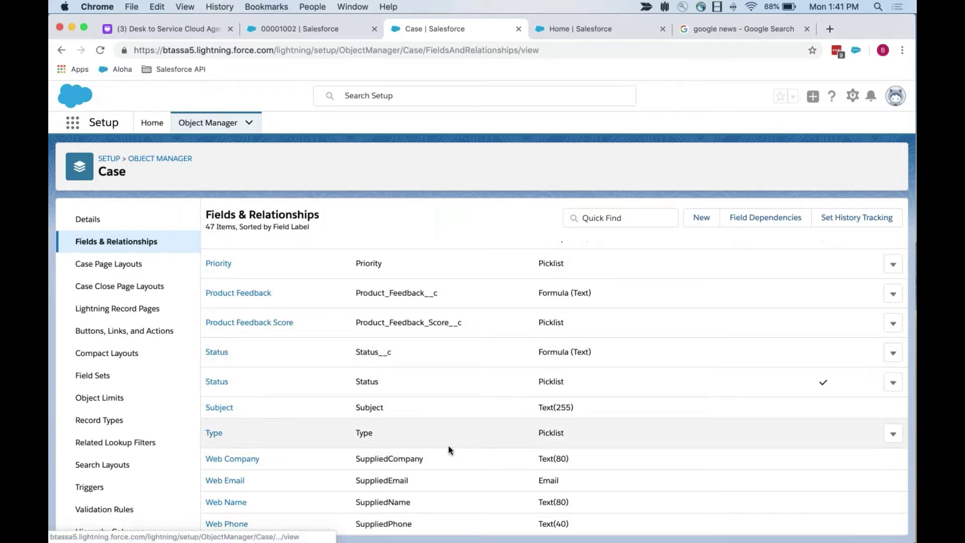
Step: Check the Case Type values Problem, Feature Request and Question, then go to Case Page Layouts
{"action": "left_click", "coordinate": [213, 433]}
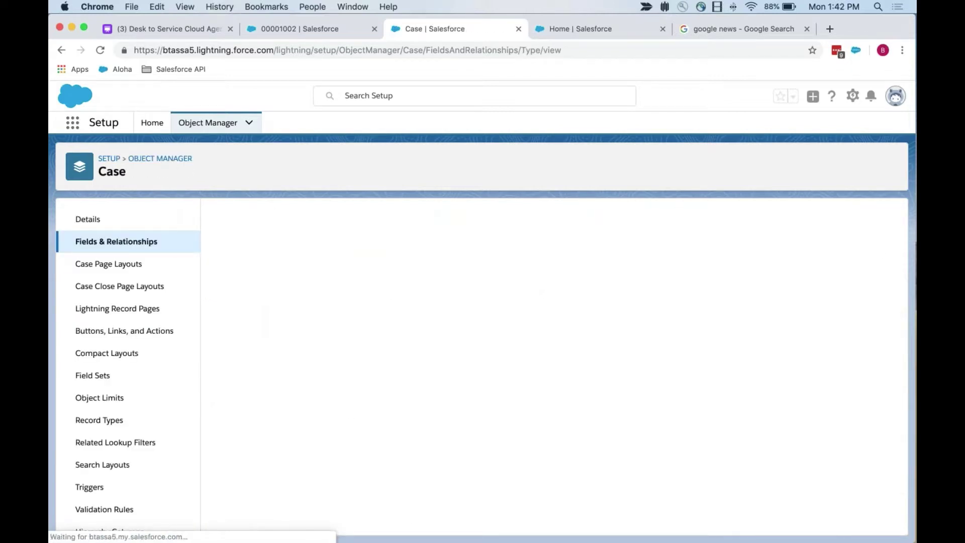
{"action": "scroll", "coordinate": [351, 457], "scroll_direction": "down", "scroll_amount": 1}
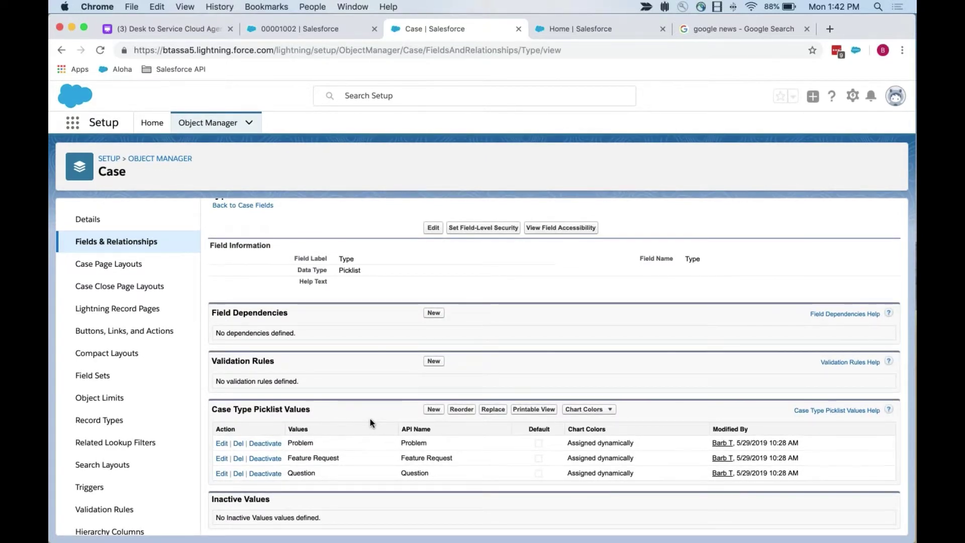
{"action": "left_click", "coordinate": [112, 242]}
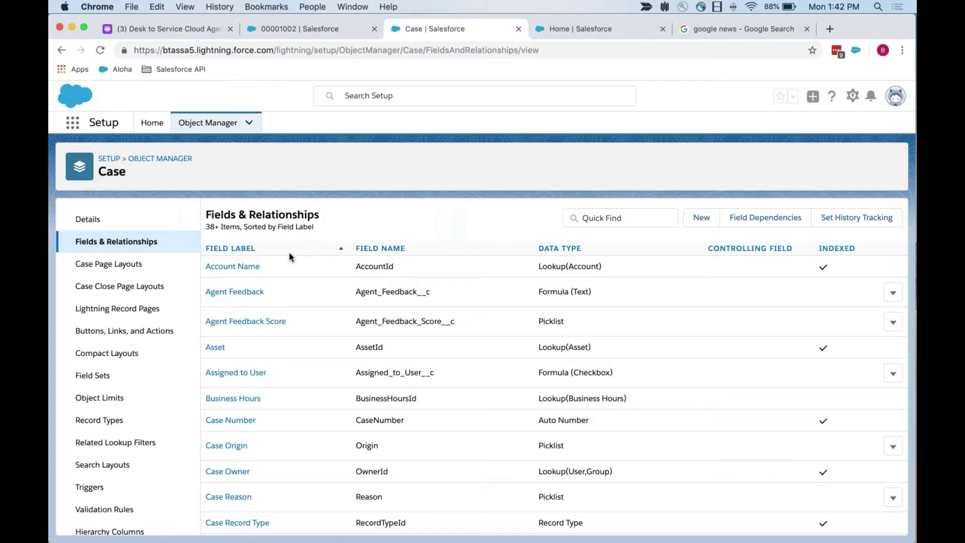
{"action": "left_click", "coordinate": [108, 266]}
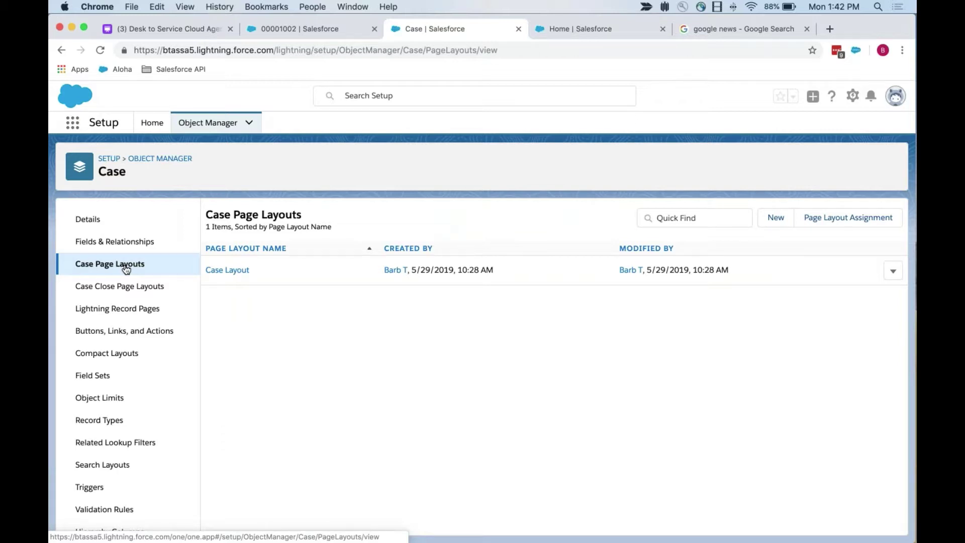
Step: In the Case Layout, move the Type field from Additional Information to below Priority
{"action": "left_click", "coordinate": [226, 271]}
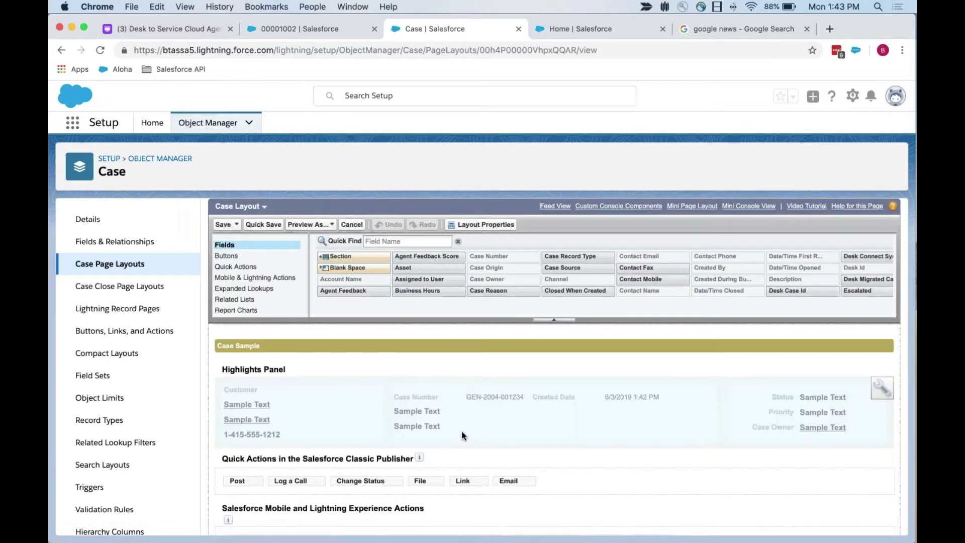
{"action": "scroll", "coordinate": [462, 430], "scroll_direction": "down", "scroll_amount": 3}
{"action": "scroll", "coordinate": [461, 431], "scroll_direction": "down", "scroll_amount": 2}
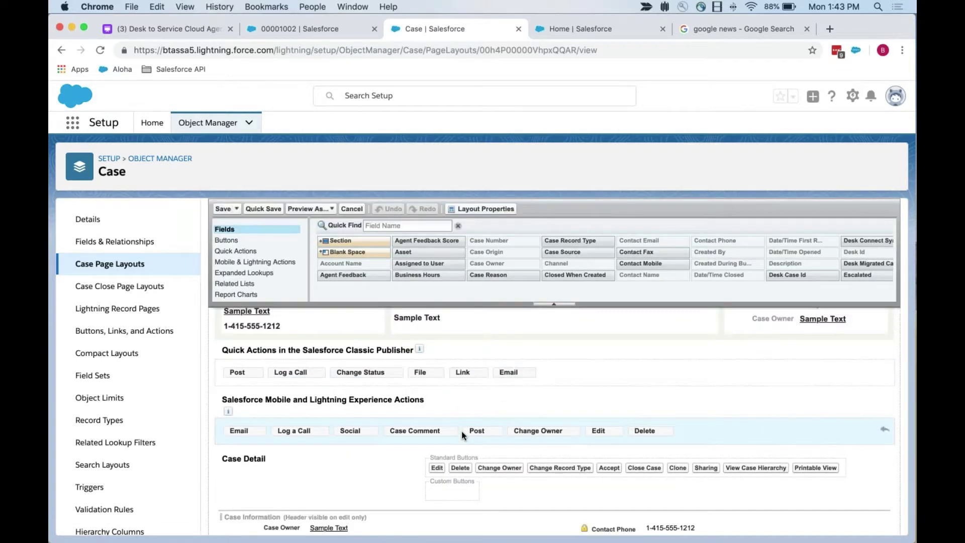
{"action": "scroll", "coordinate": [621, 410], "scroll_direction": "down", "scroll_amount": 6}
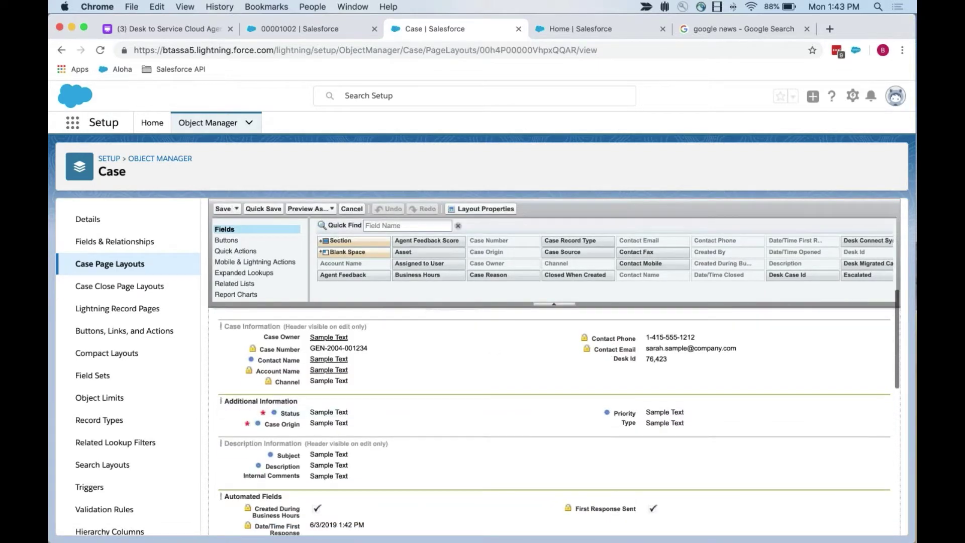
{"action": "scroll", "coordinate": [410, 492], "scroll_direction": "down", "scroll_amount": 3}
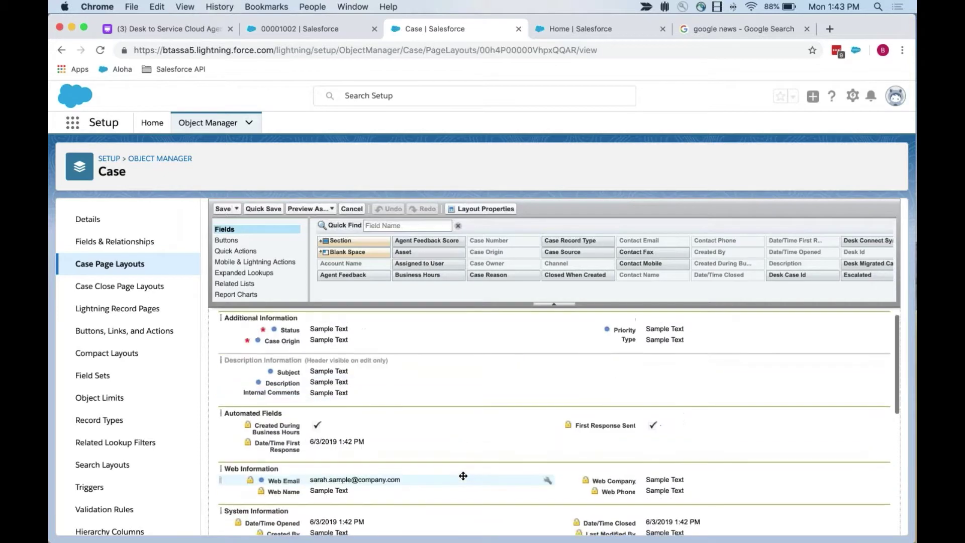
{"action": "scroll", "coordinate": [553, 422], "scroll_direction": "up", "scroll_amount": 2}
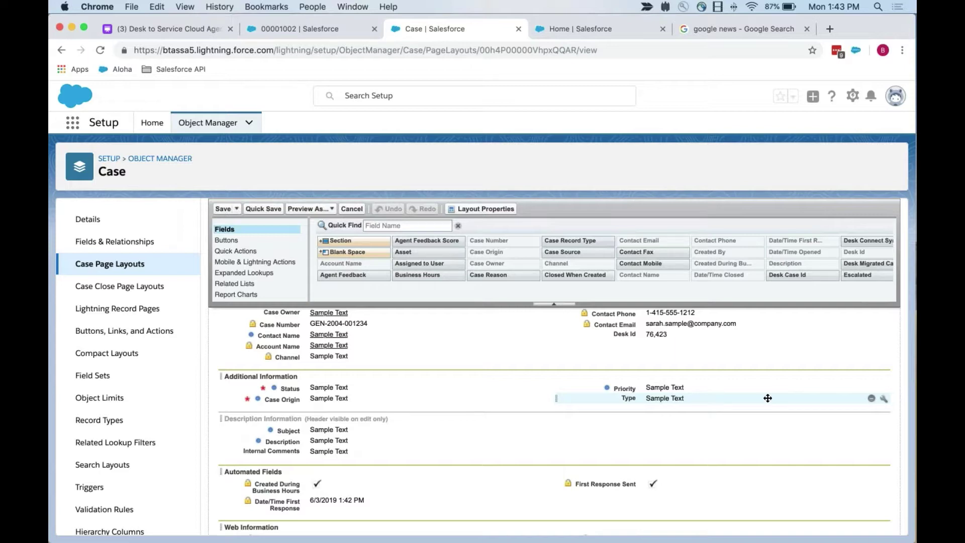
{"action": "left_click", "coordinate": [873, 399]}
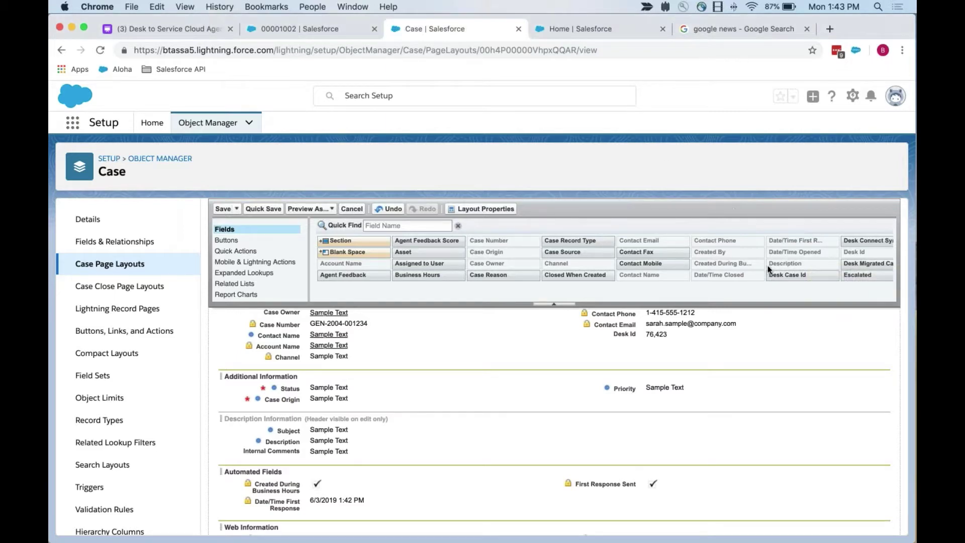
{"action": "scroll", "coordinate": [770, 271], "scroll_direction": "right", "scroll_amount": 5}
{"action": "scroll", "coordinate": [772, 274], "scroll_direction": "right", "scroll_amount": 5}
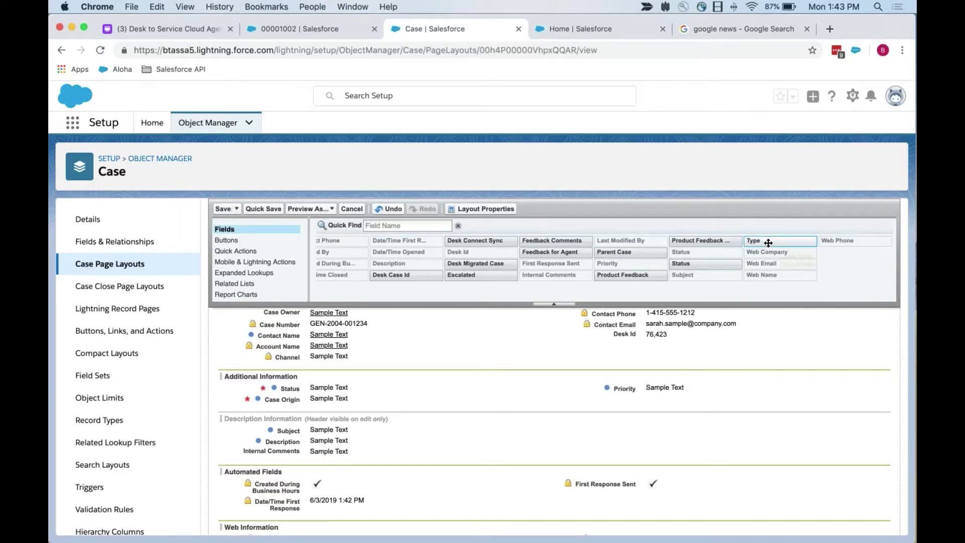
{"action": "left_click_drag", "start_coordinate": [768, 243], "coordinate": [726, 405]}
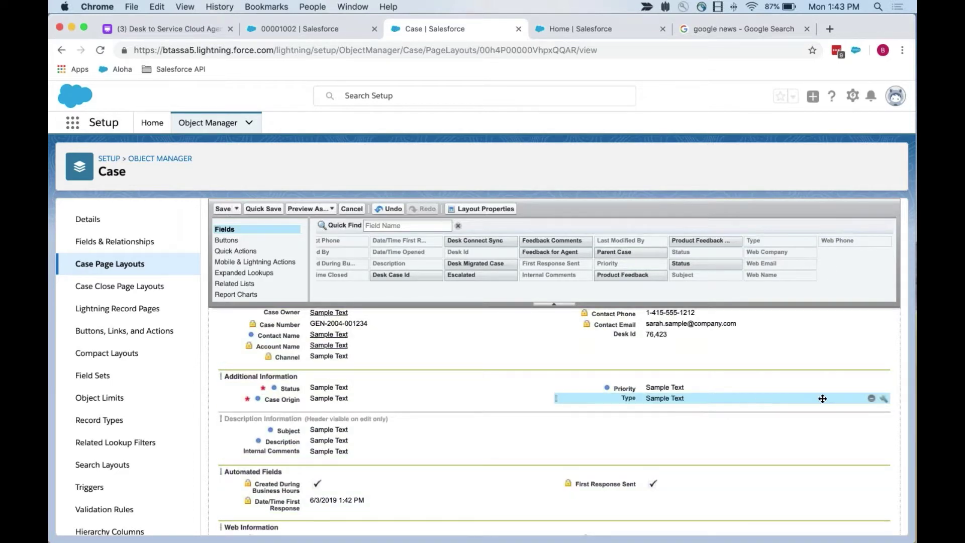
Step: Make the Type field required, save the Case Layout, and return to case 00001002
{"action": "left_click", "coordinate": [883, 398]}
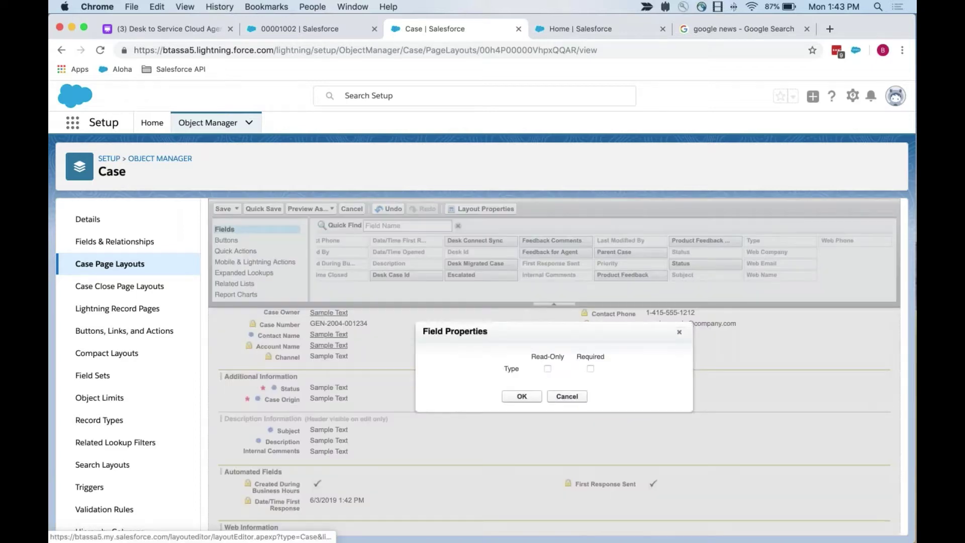
{"action": "left_click", "coordinate": [590, 369]}
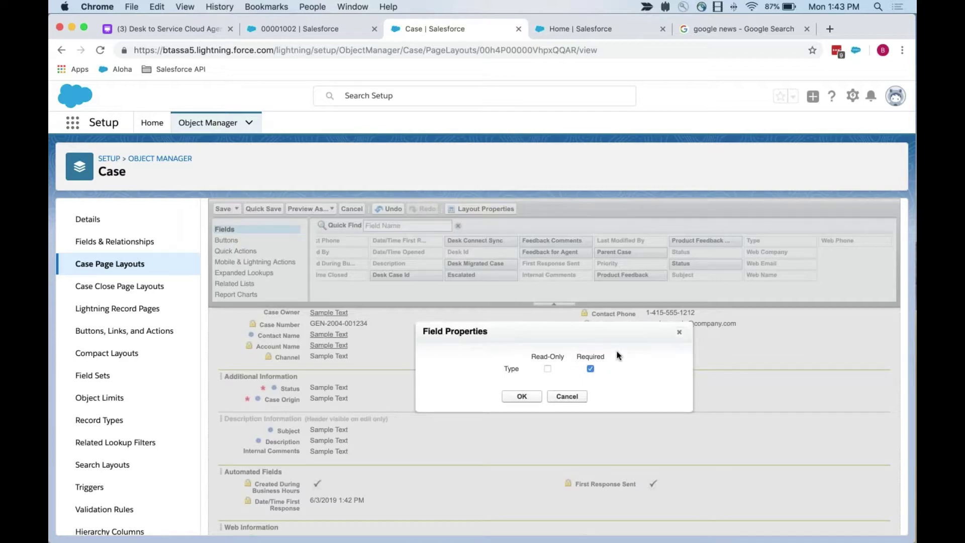
{"action": "left_click", "coordinate": [522, 397]}
{"action": "scroll", "coordinate": [598, 441], "scroll_direction": "down", "scroll_amount": 1}
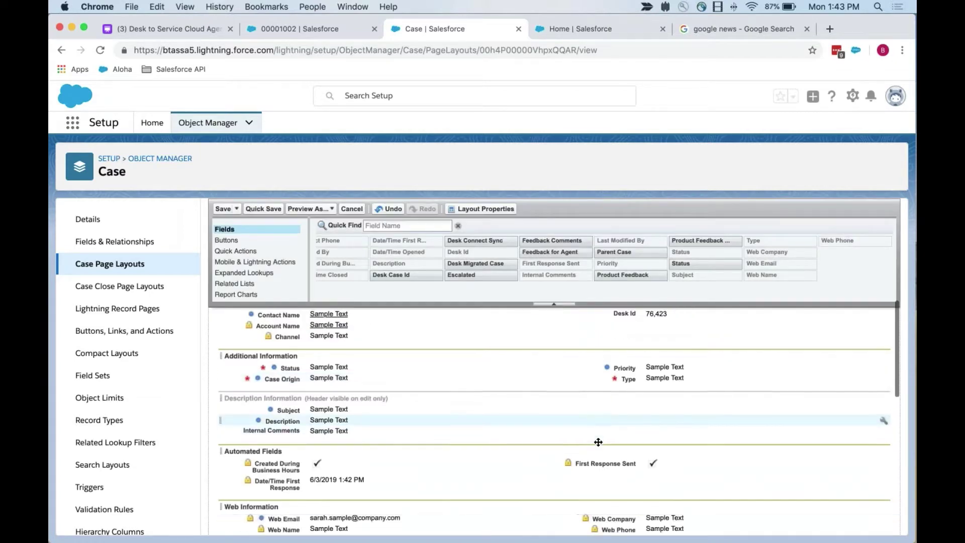
{"action": "scroll", "coordinate": [598, 442], "scroll_direction": "up", "scroll_amount": 5}
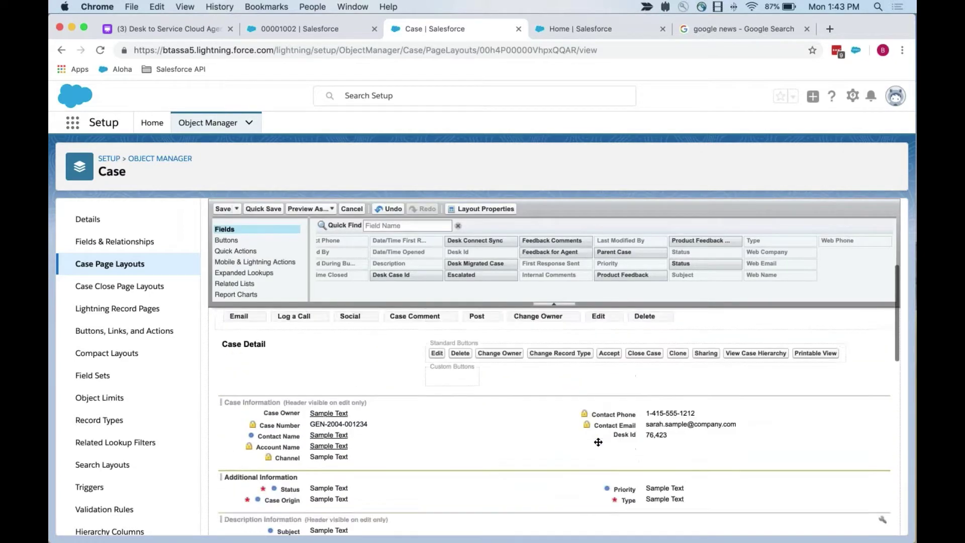
{"action": "scroll", "coordinate": [598, 441], "scroll_direction": "up", "scroll_amount": 2}
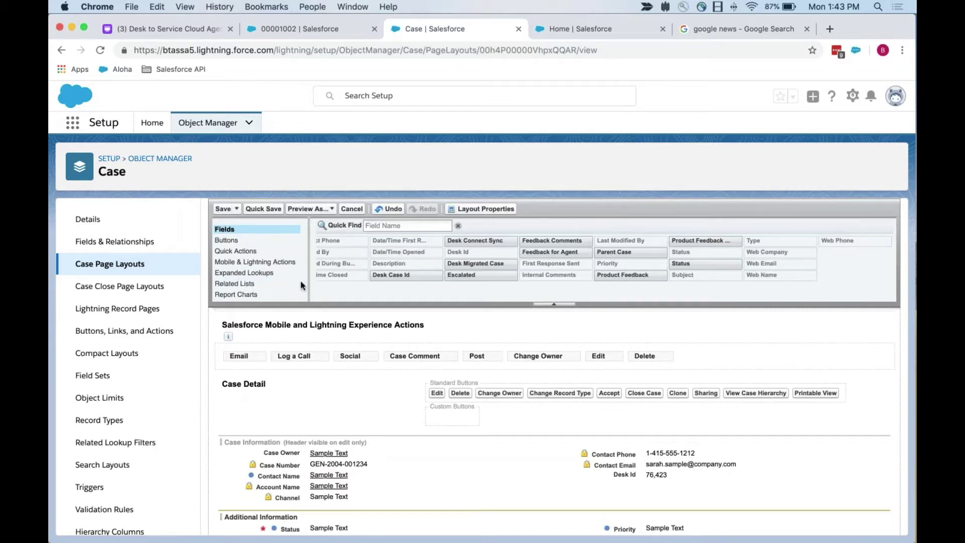
{"action": "scroll", "coordinate": [289, 359], "scroll_direction": "up", "scroll_amount": 1}
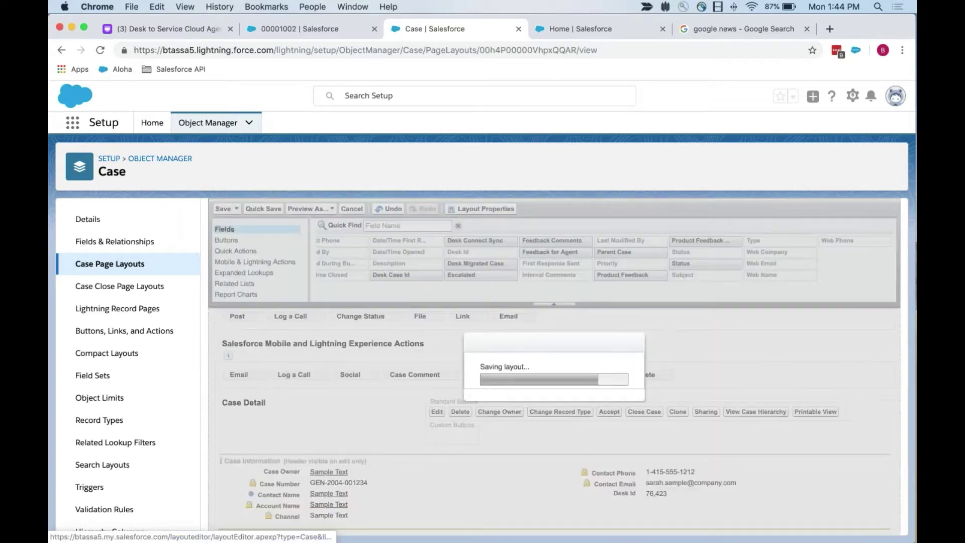
{"action": "left_click", "coordinate": [222, 209]}
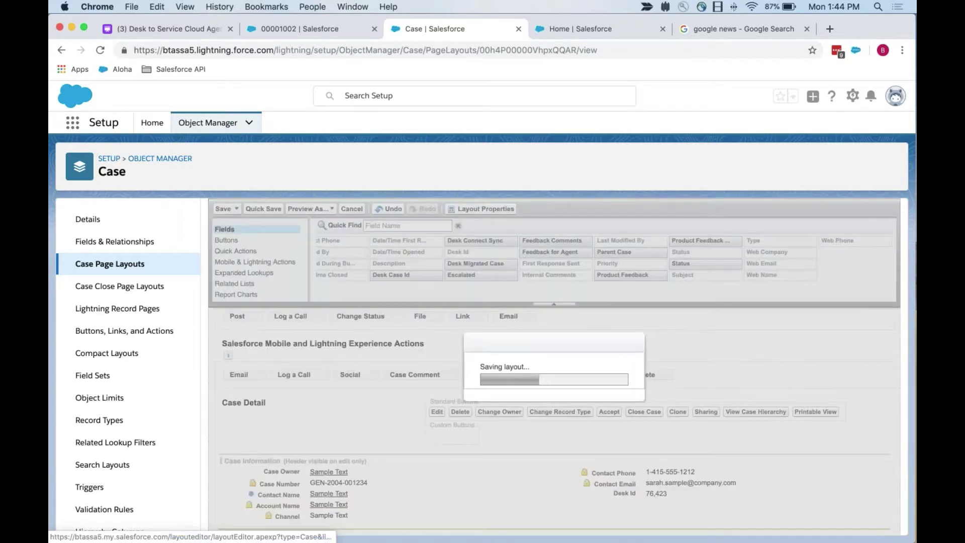
{"action": "left_click", "coordinate": [312, 28]}
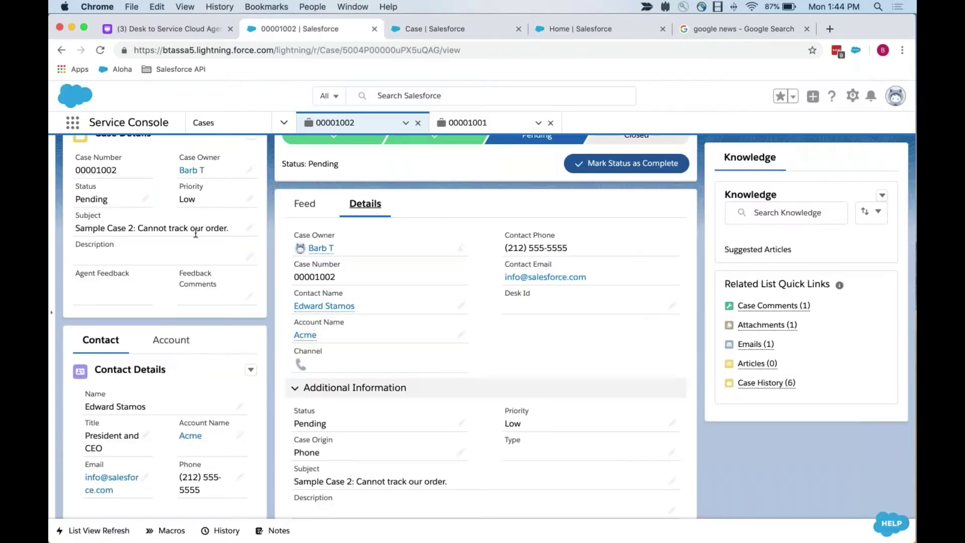
Step: Reload Sample Case 2, change its Type to Problem and save, then return to Case setup
{"action": "left_click", "coordinate": [101, 53]}
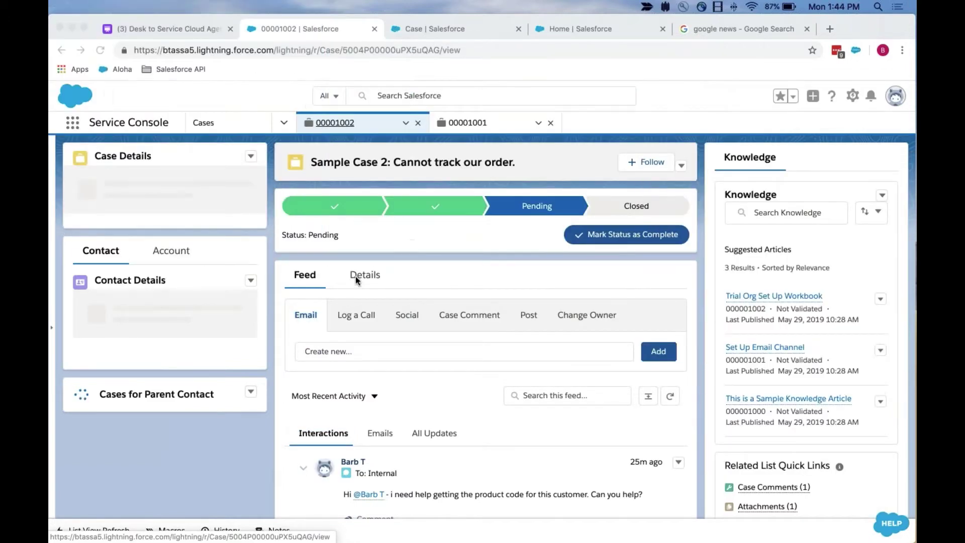
{"action": "left_click", "coordinate": [355, 276]}
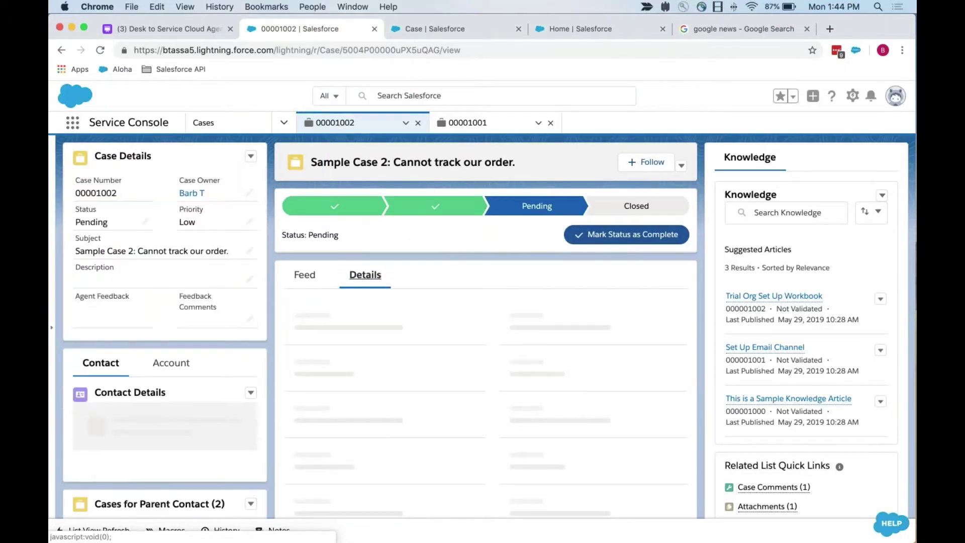
{"action": "scroll", "coordinate": [599, 377], "scroll_direction": "down", "scroll_amount": 5}
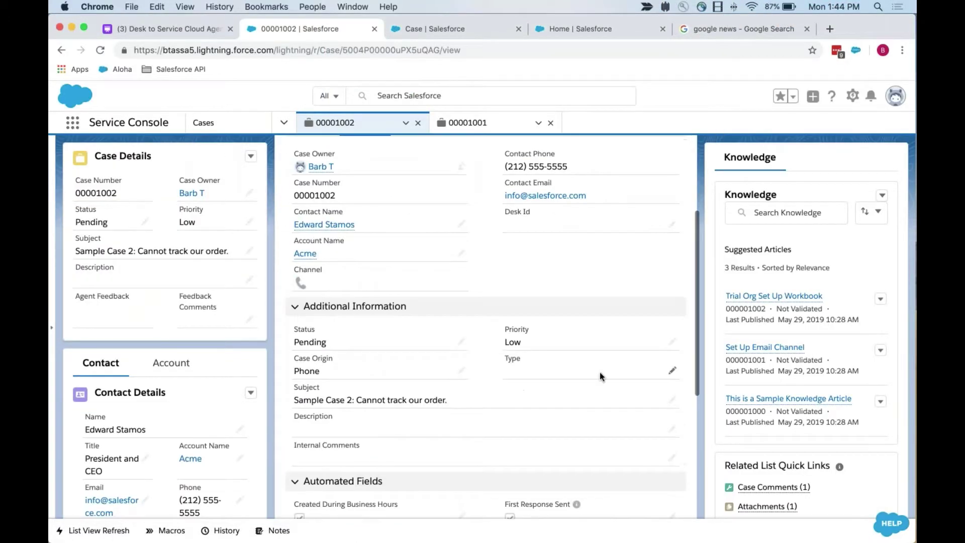
{"action": "left_click", "coordinate": [673, 376]}
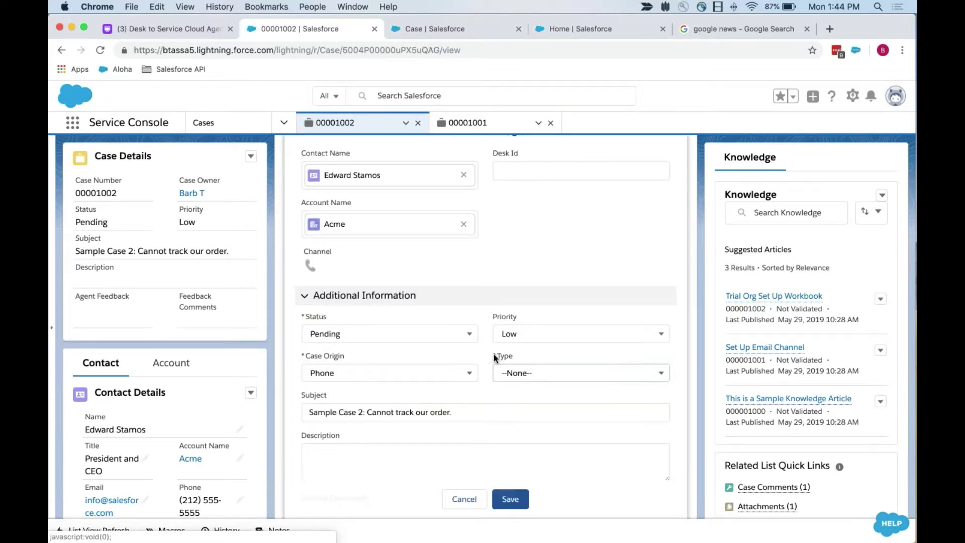
{"action": "left_click", "coordinate": [527, 382]}
{"action": "left_click", "coordinate": [540, 423]}
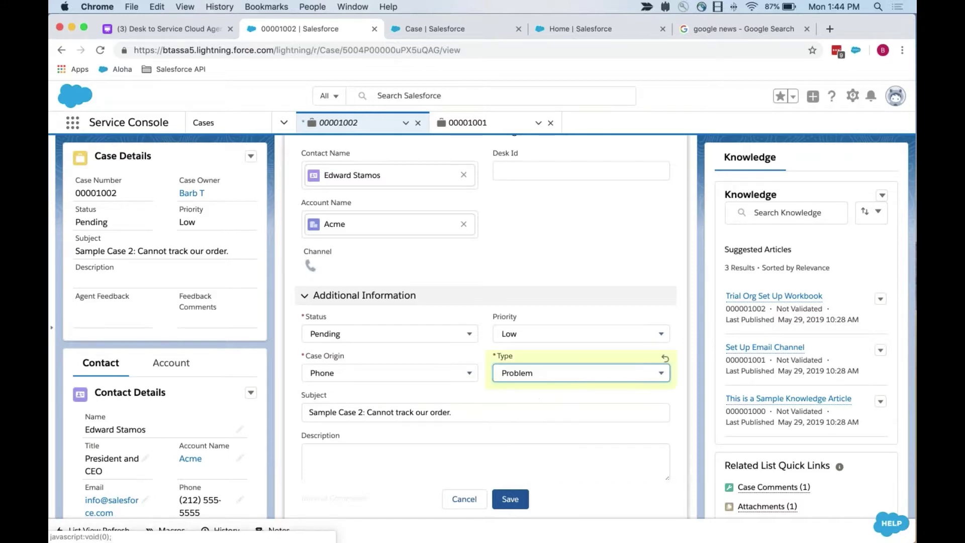
{"action": "left_click", "coordinate": [511, 498]}
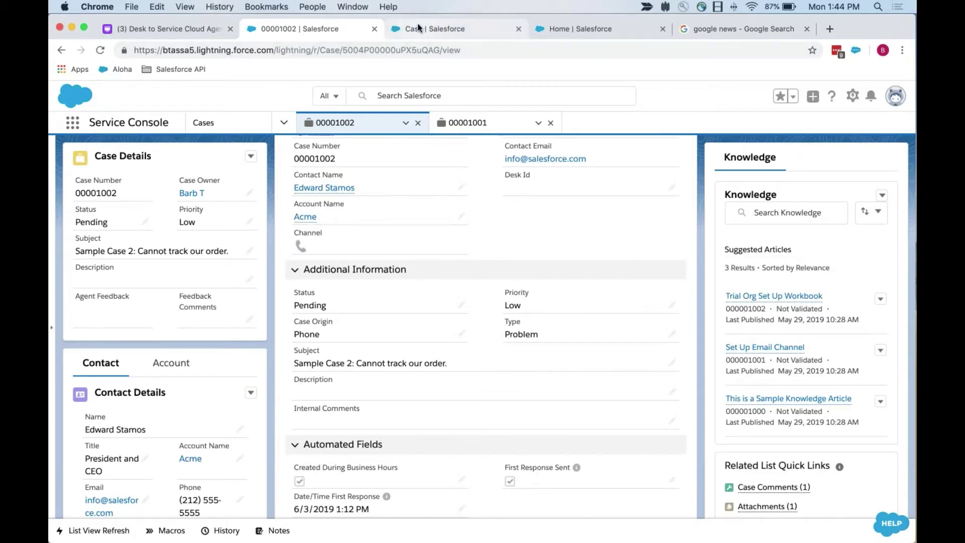
{"action": "left_click", "coordinate": [420, 29]}
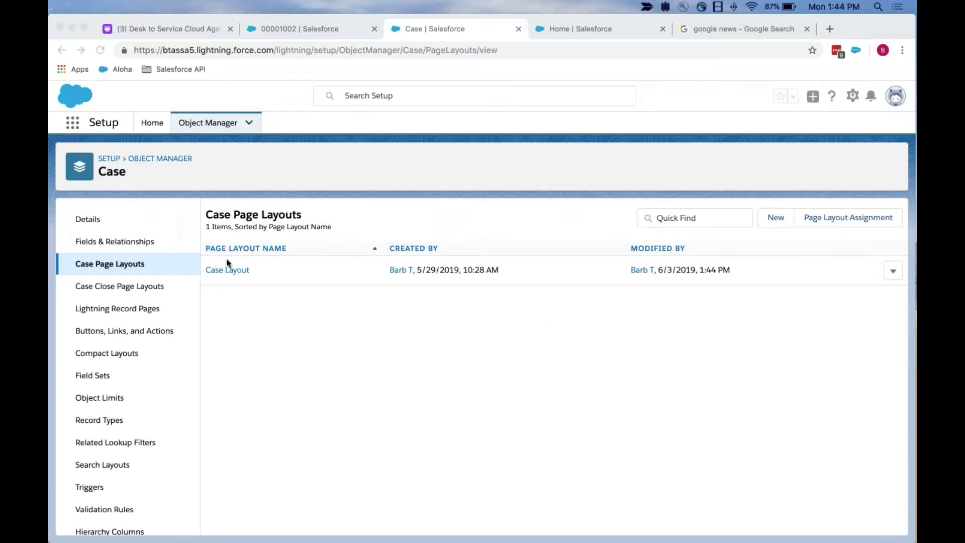
Step: Look at the Case field dependencies, then open the Type field listing Problem, Feature Request and Question
{"action": "left_click", "coordinate": [129, 240]}
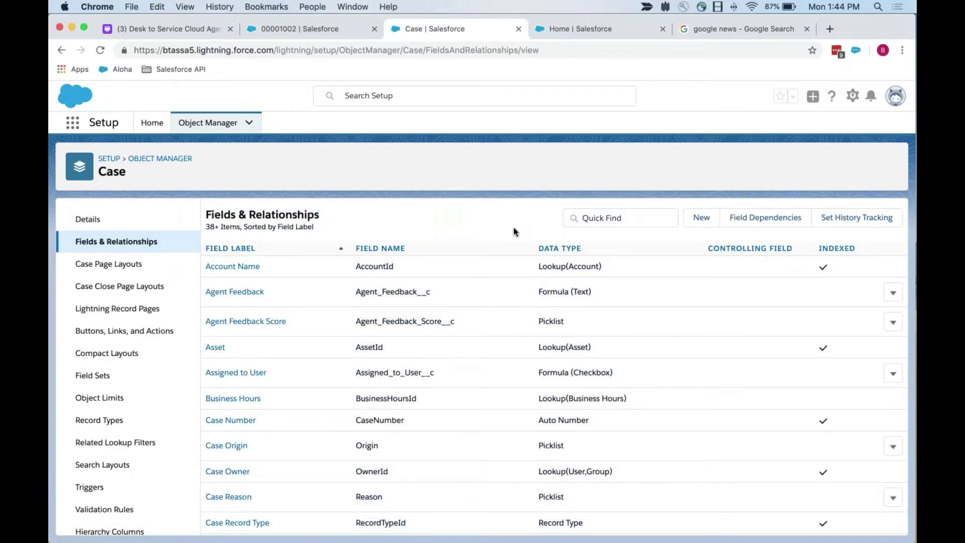
{"action": "left_click", "coordinate": [766, 217]}
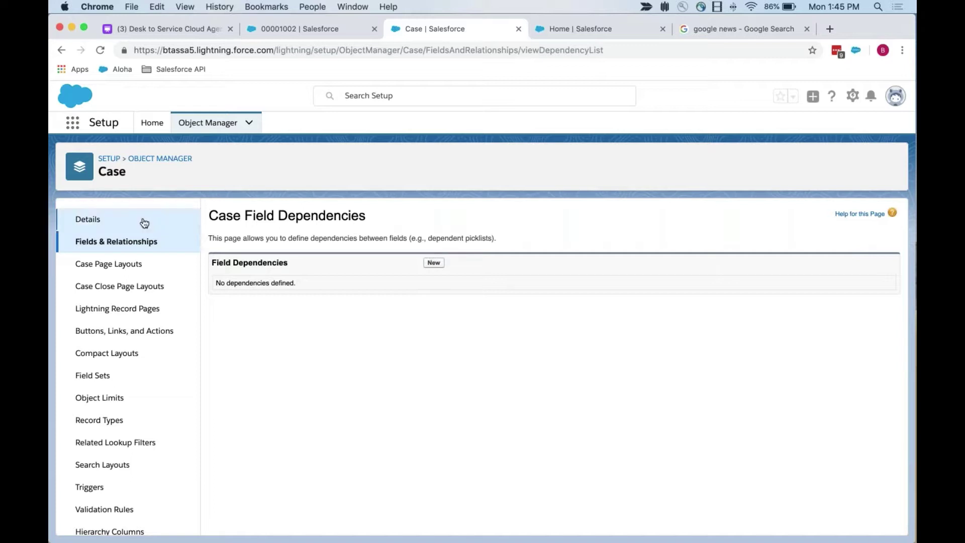
{"action": "left_click", "coordinate": [131, 248]}
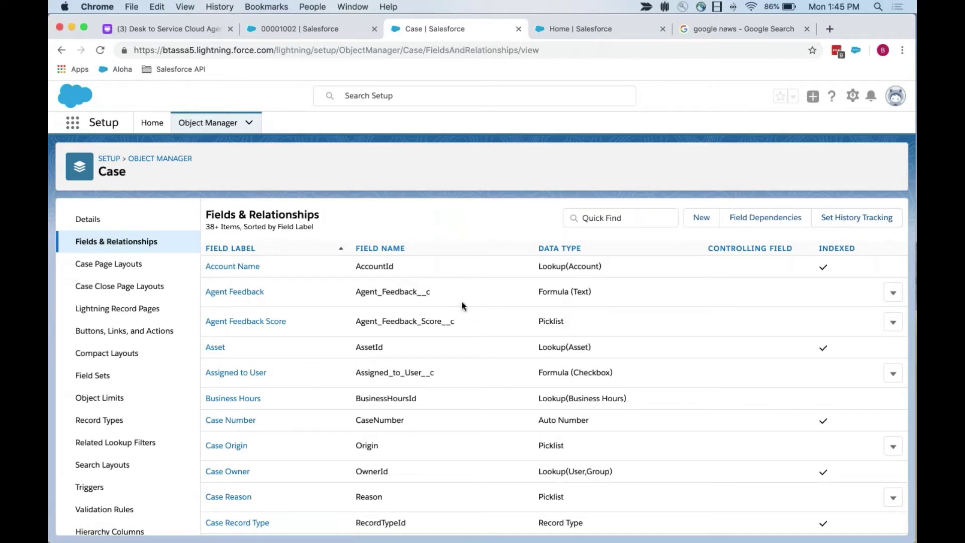
{"action": "scroll", "coordinate": [270, 370], "scroll_direction": "down", "scroll_amount": 3}
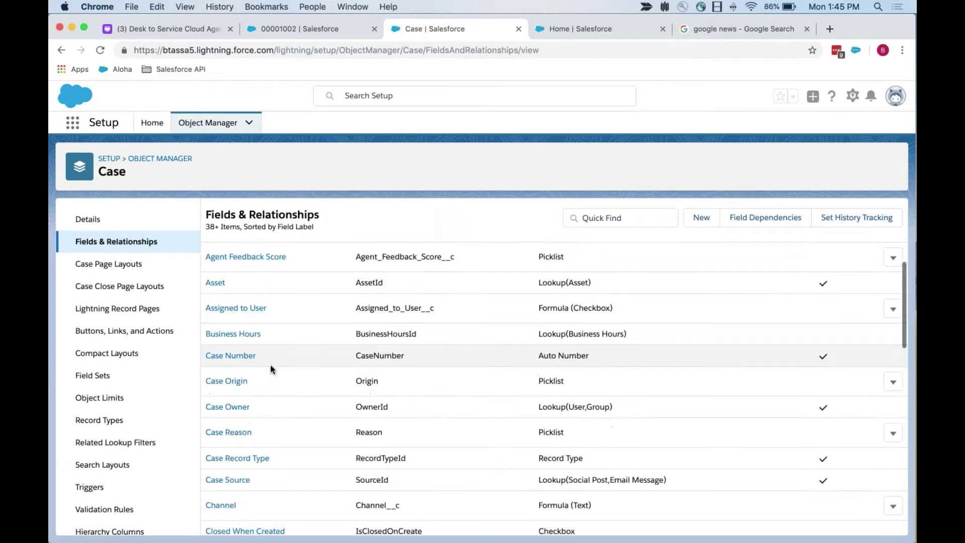
{"action": "scroll", "coordinate": [270, 405], "scroll_direction": "down", "scroll_amount": 1}
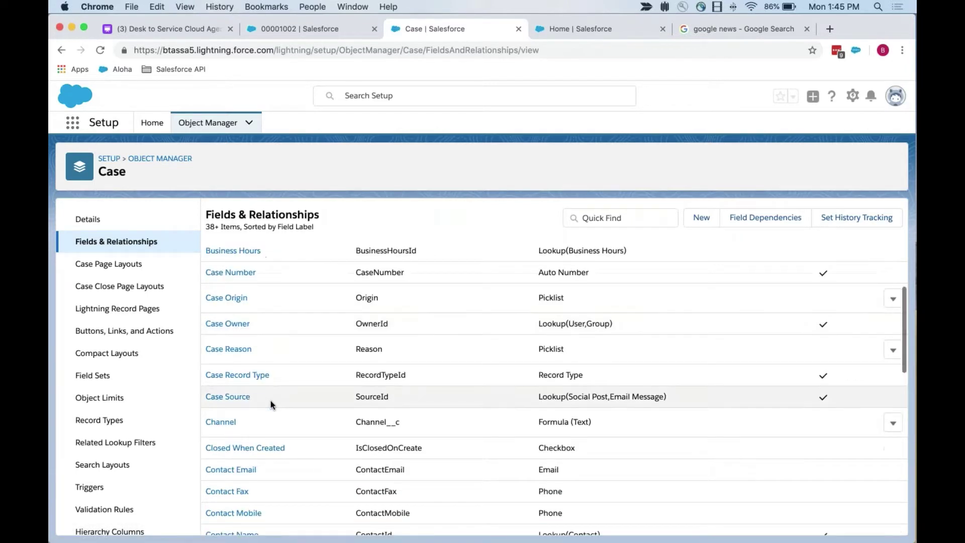
{"action": "scroll", "coordinate": [271, 402], "scroll_direction": "down", "scroll_amount": 20}
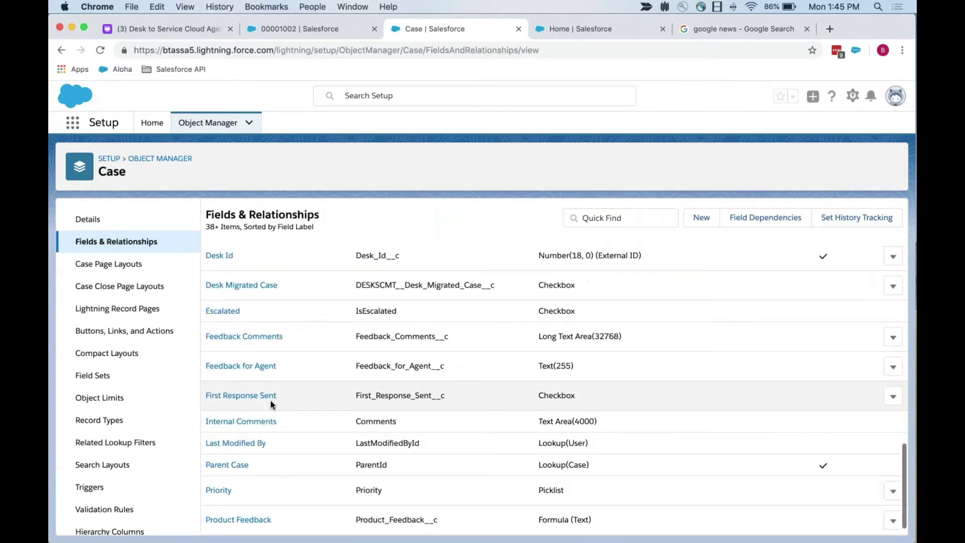
{"action": "left_click", "coordinate": [216, 433]}
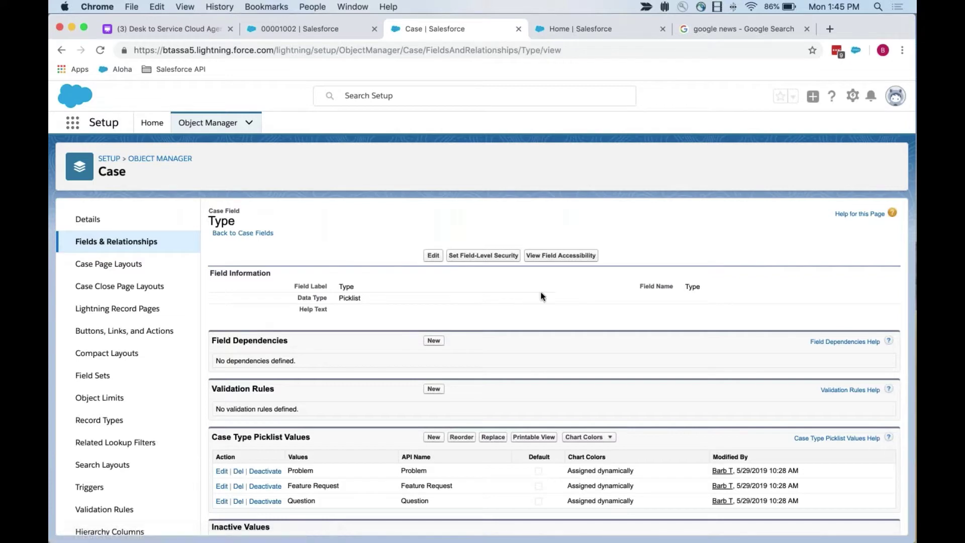
Step: Confirm in Field Accessibility that Type is Required for every profile, then return to Case fields
{"action": "left_click", "coordinate": [536, 256]}
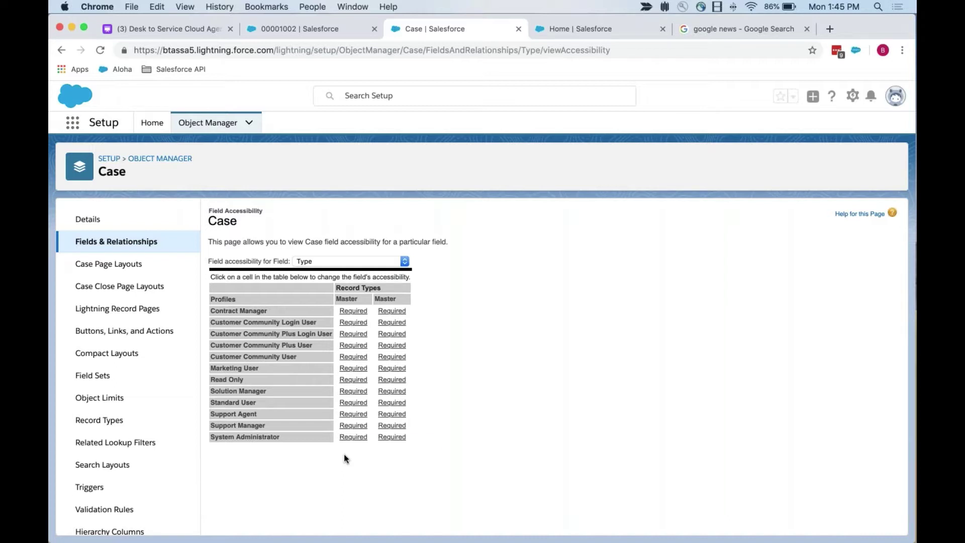
{"action": "left_click_drag", "start_coordinate": [207, 210], "coordinate": [286, 215]}
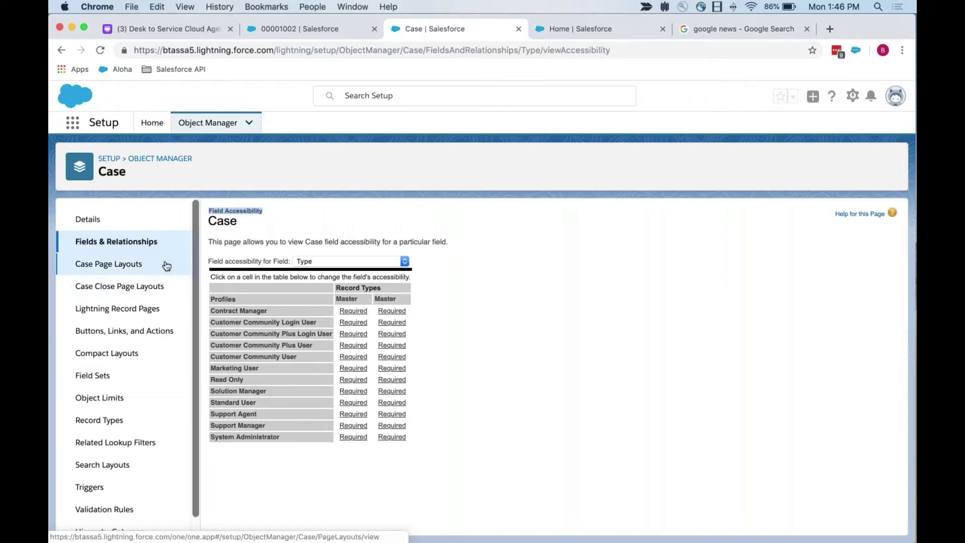
{"action": "left_click", "coordinate": [136, 244]}
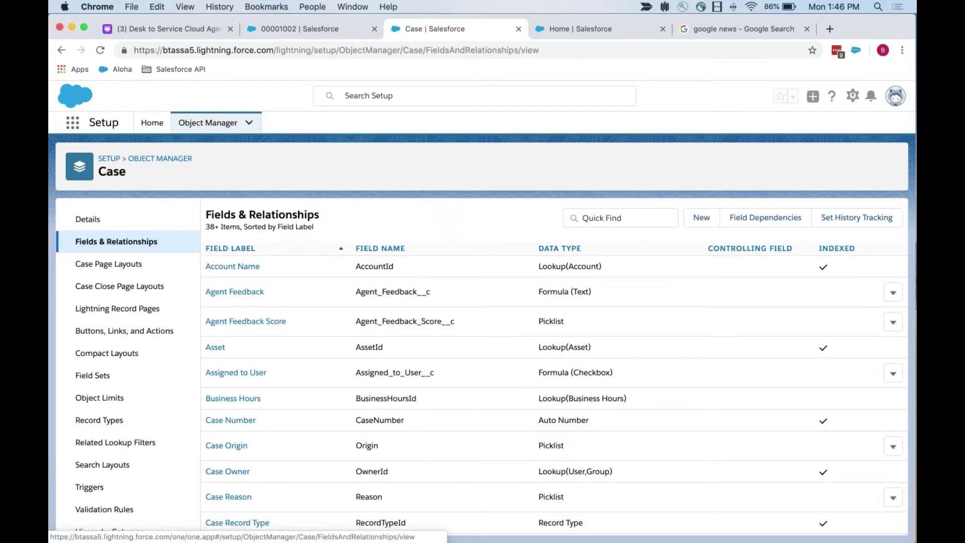
Step: Glance at the Case Page Layouts list, then return to the Object Manager's 46 objects
{"action": "left_click", "coordinate": [124, 266]}
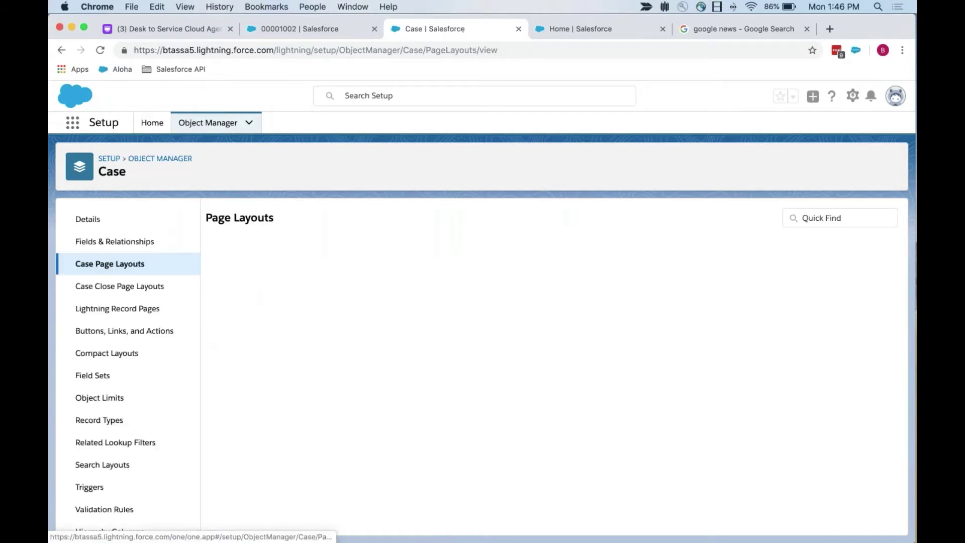
{"action": "scroll", "coordinate": [138, 344], "scroll_direction": "down", "scroll_amount": 1}
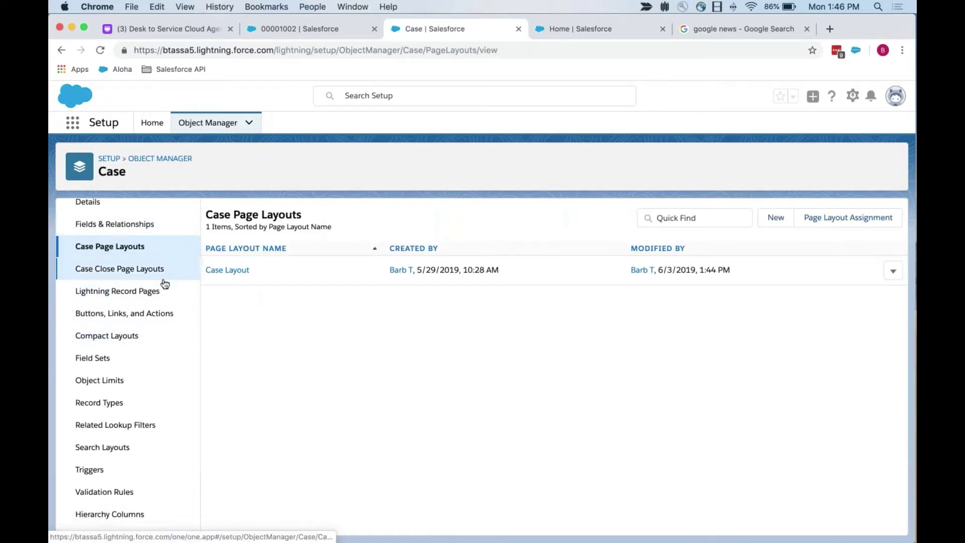
{"action": "scroll", "coordinate": [162, 261], "scroll_direction": "up", "scroll_amount": 3}
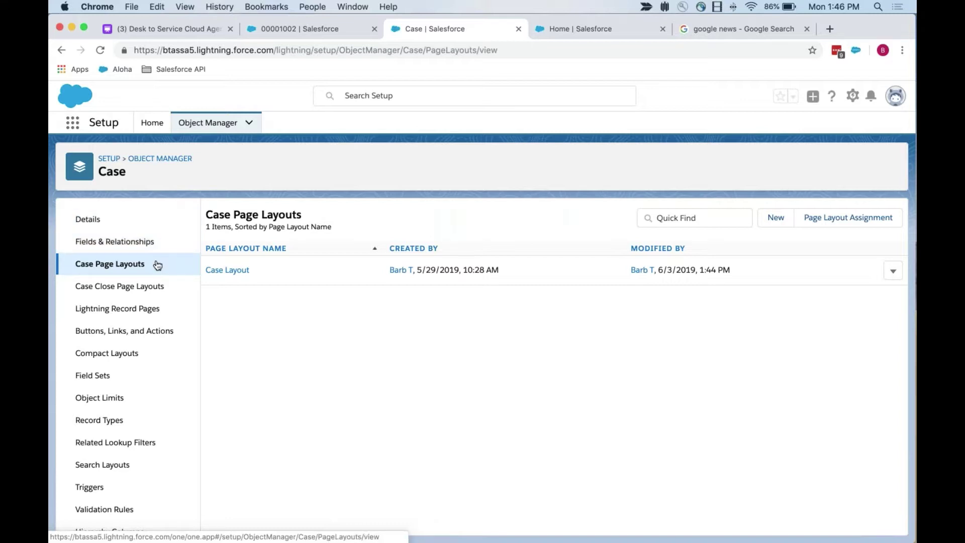
{"action": "left_click", "coordinate": [183, 159]}
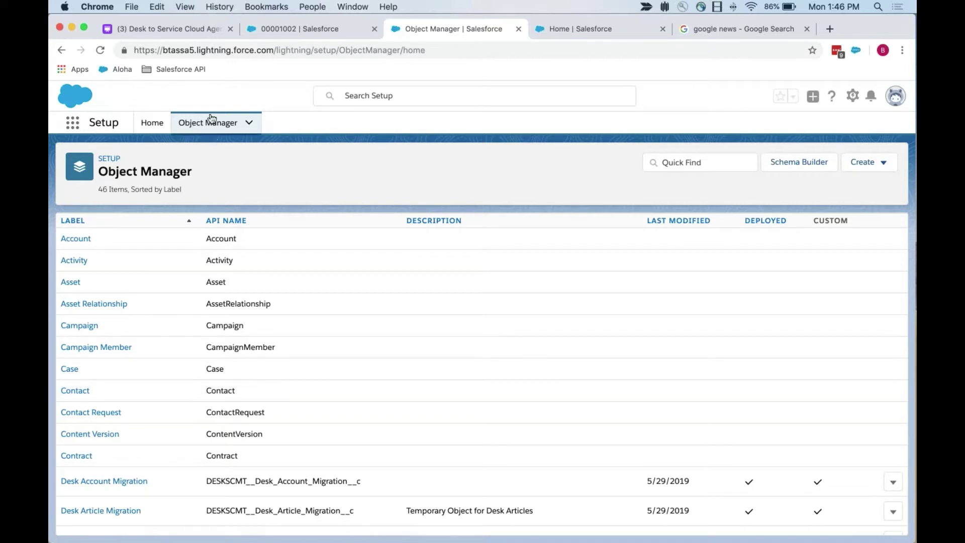
Step: Browse the Account object's 27 fields, then switch back to the Quip Admin Training deck
{"action": "left_click", "coordinate": [74, 239]}
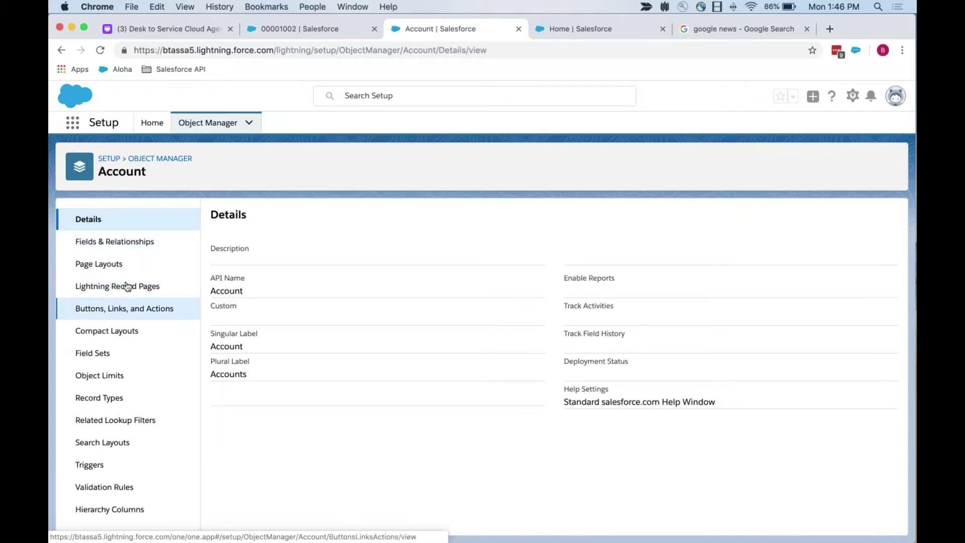
{"action": "left_click", "coordinate": [129, 242]}
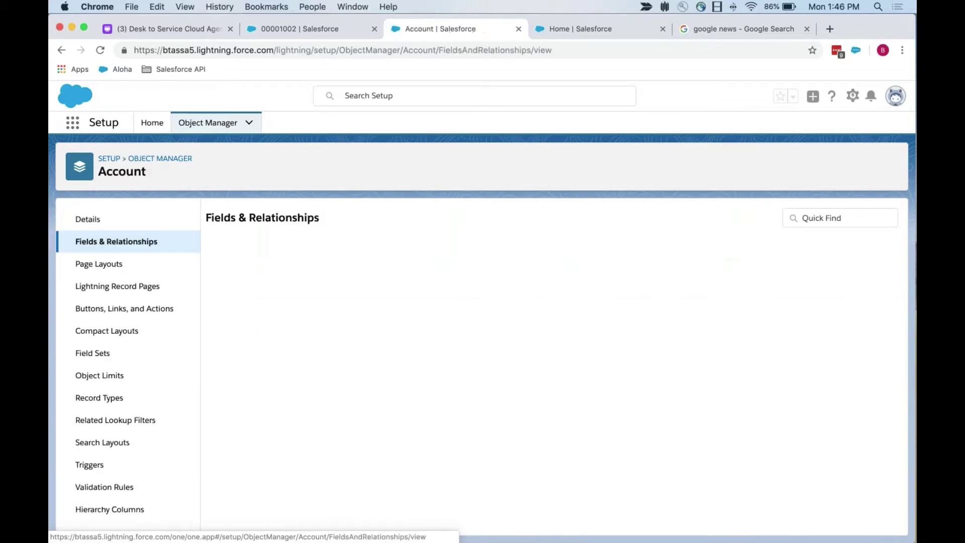
{"action": "scroll", "coordinate": [263, 442], "scroll_direction": "down", "scroll_amount": 2}
{"action": "scroll", "coordinate": [262, 439], "scroll_direction": "down", "scroll_amount": 2}
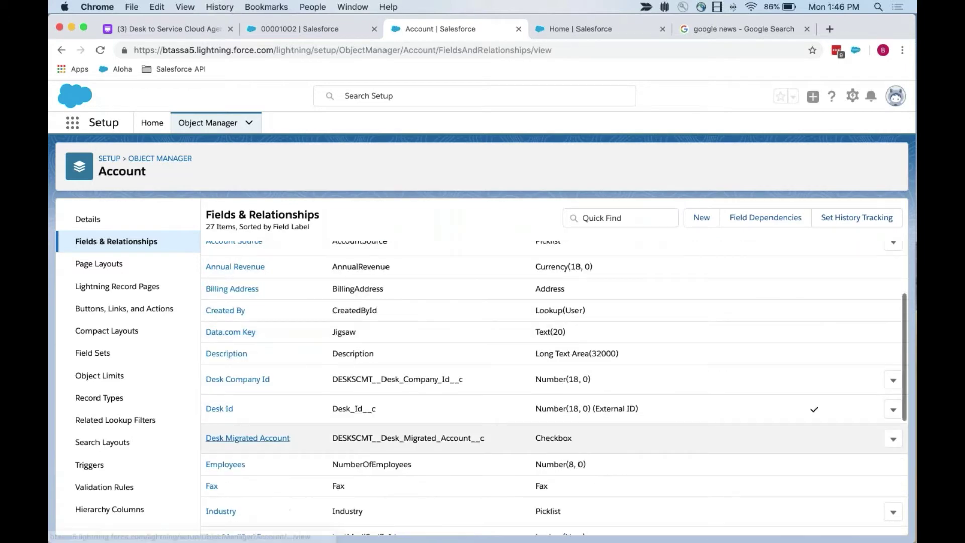
{"action": "scroll", "coordinate": [263, 439], "scroll_direction": "up", "scroll_amount": 5}
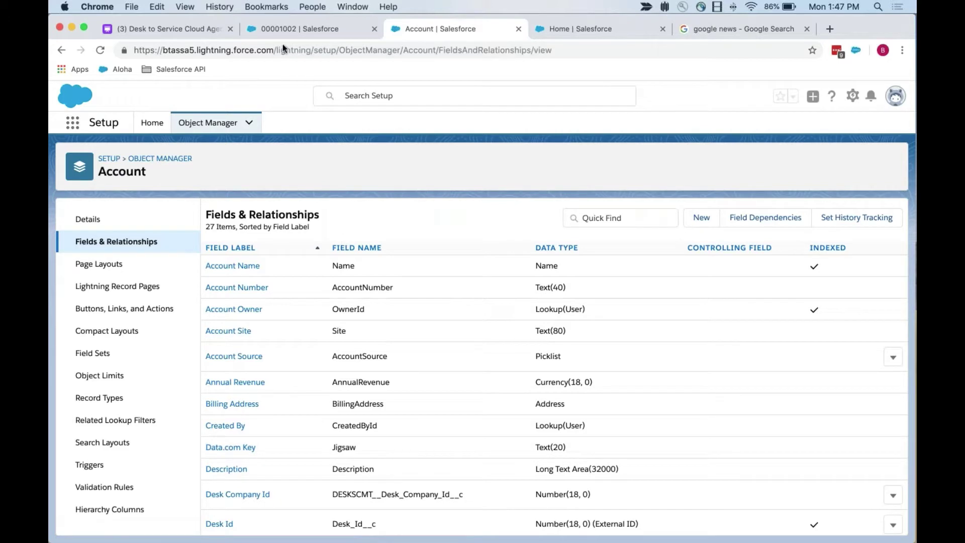
{"action": "left_click", "coordinate": [169, 29]}
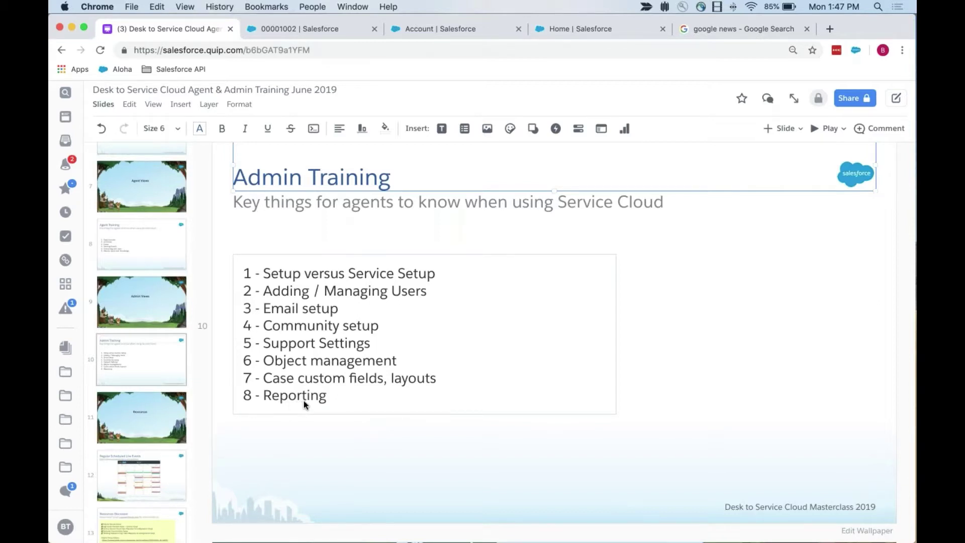
Step: Deselect the agenda slide's title box and switch back to case 00001002 in Salesforce
{"action": "left_click", "coordinate": [438, 429]}
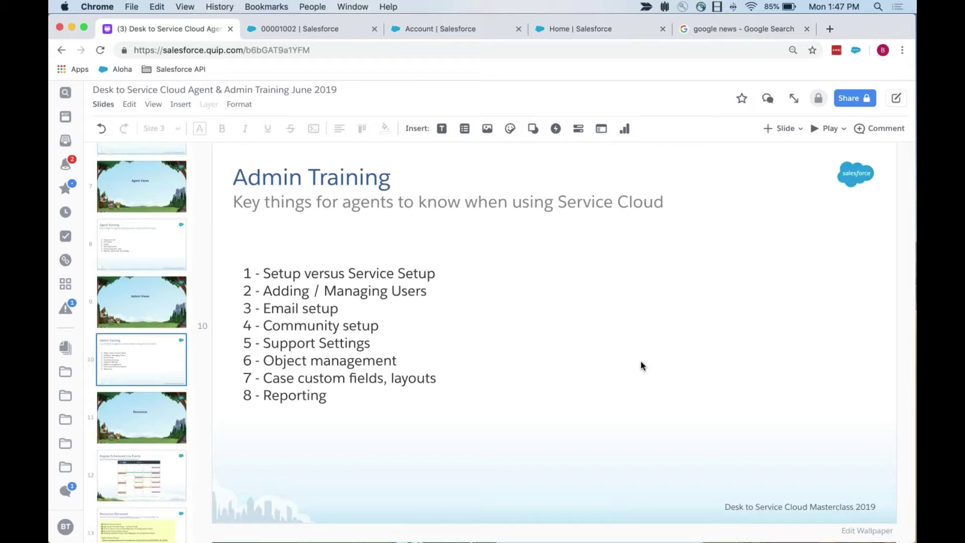
{"action": "left_click", "coordinate": [328, 28]}
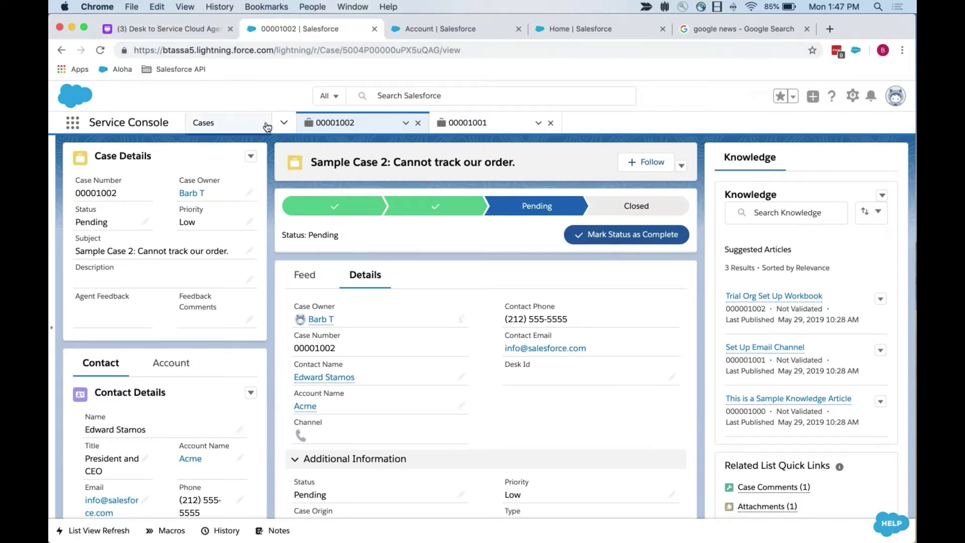
Step: Navigate to Dashboards and show All Dashboards, including Service - Executive Overview and Service - KPI's
{"action": "left_click", "coordinate": [286, 122]}
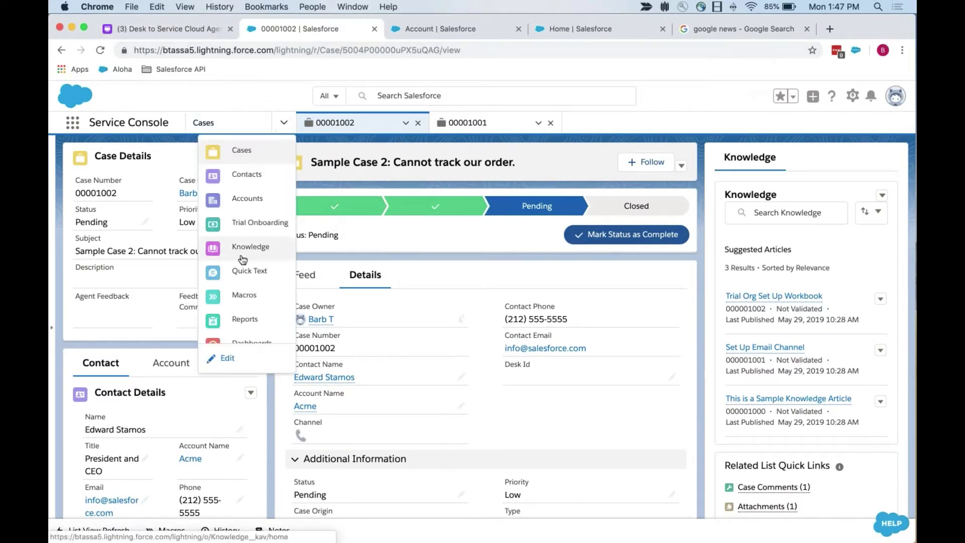
{"action": "scroll", "coordinate": [242, 260], "scroll_direction": "down", "scroll_amount": 2}
{"action": "left_click", "coordinate": [258, 297]}
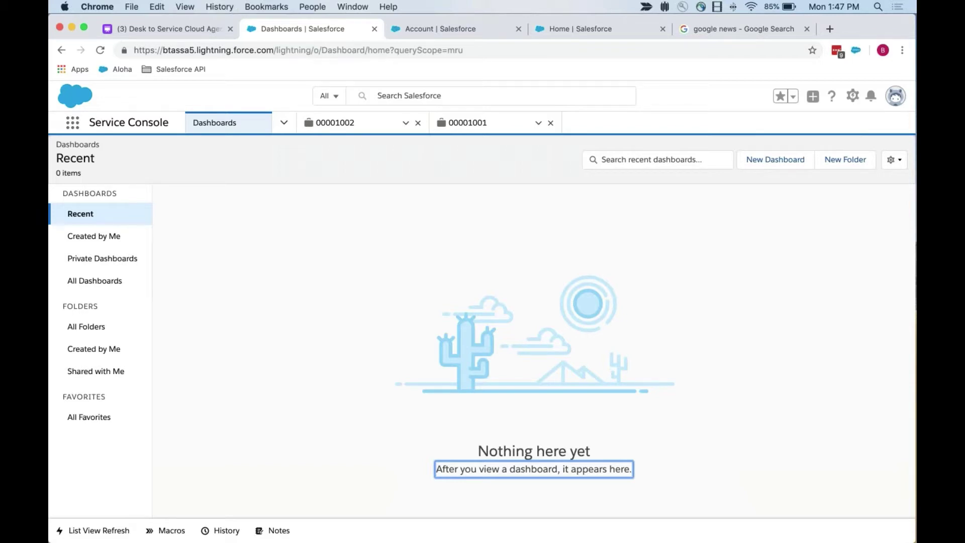
{"action": "left_click", "coordinate": [80, 280]}
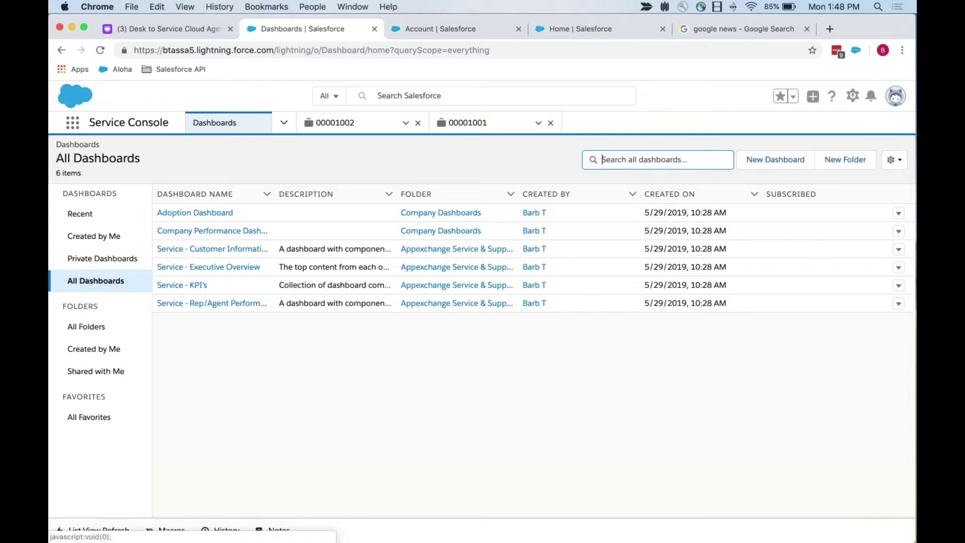
Step: Open the Service - Executive Overview dashboard, look over components like Volume of Open Cases, and enter edit mode
{"action": "left_click", "coordinate": [201, 267]}
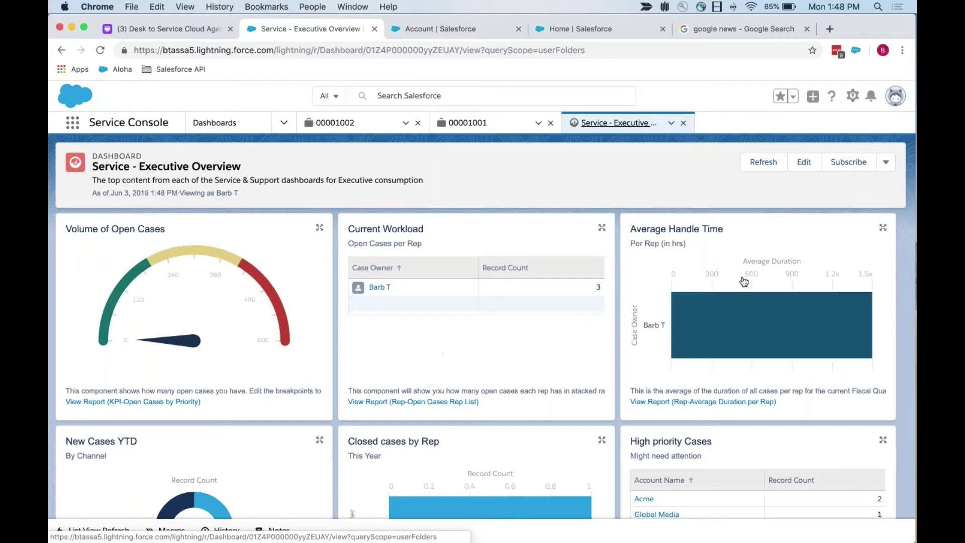
{"action": "scroll", "coordinate": [736, 366], "scroll_direction": "down", "scroll_amount": 3}
{"action": "scroll", "coordinate": [738, 370], "scroll_direction": "up", "scroll_amount": 3}
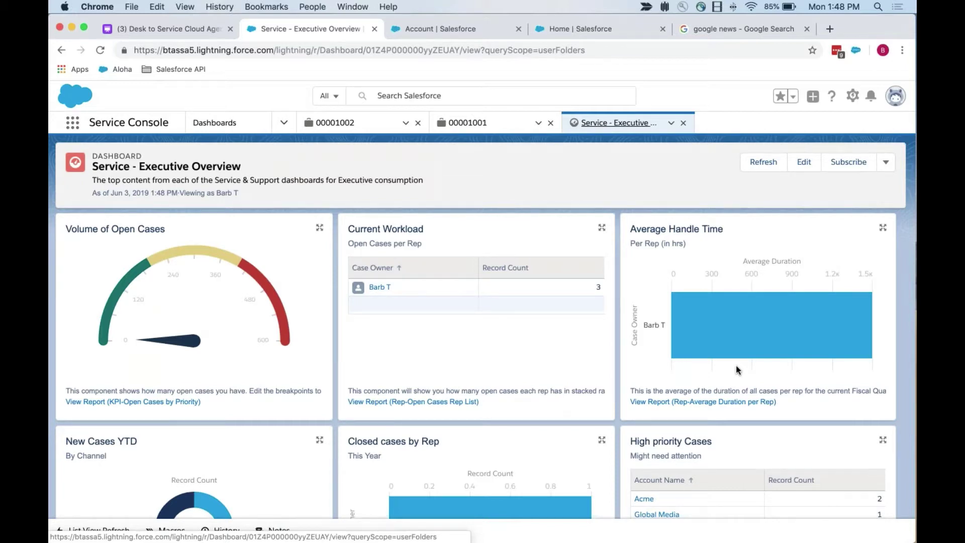
{"action": "left_click", "coordinate": [804, 162]}
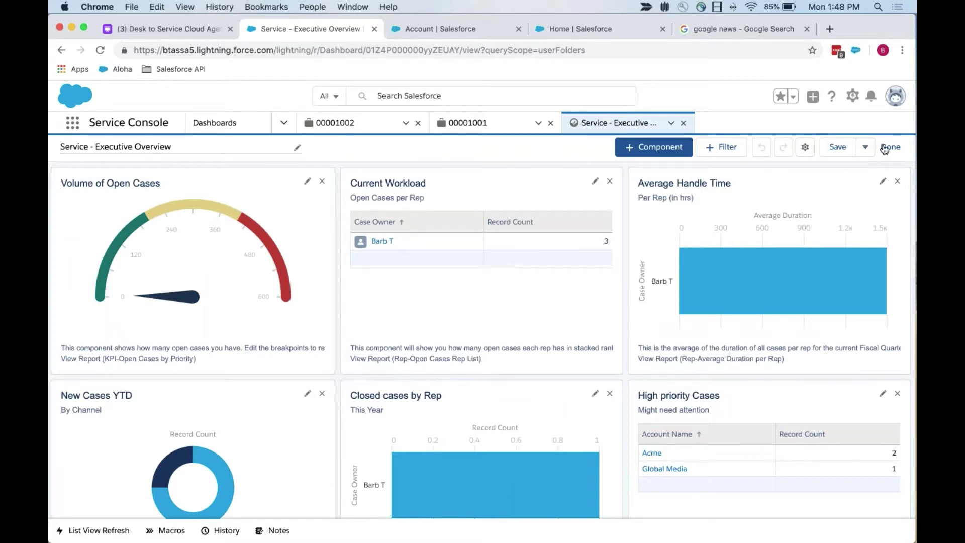
Step: Browse All Reports for a new component, cancel without adding one, exit the editor, then open the email subscription settings
{"action": "left_click", "coordinate": [654, 147]}
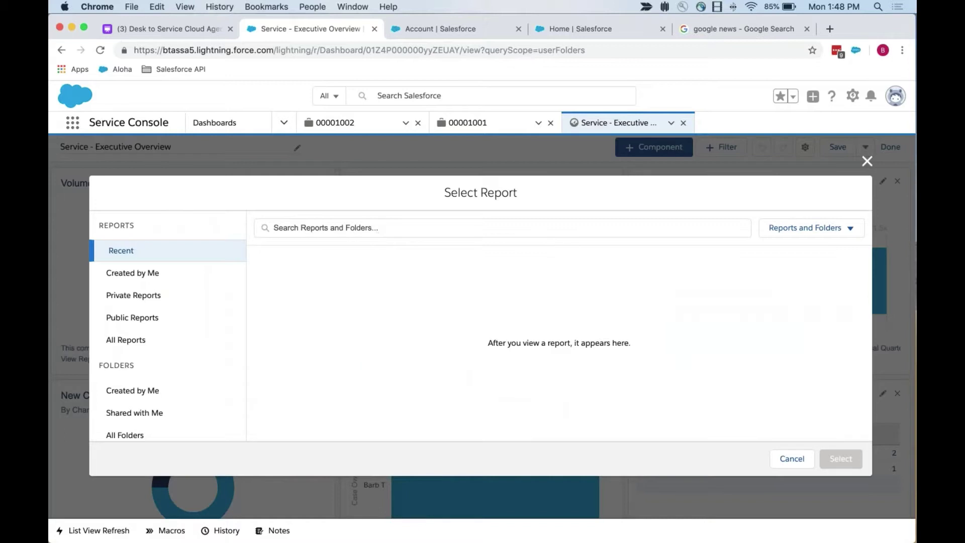
{"action": "scroll", "coordinate": [131, 348], "scroll_direction": "down", "scroll_amount": 1}
{"action": "scroll", "coordinate": [131, 348], "scroll_direction": "up", "scroll_amount": 1}
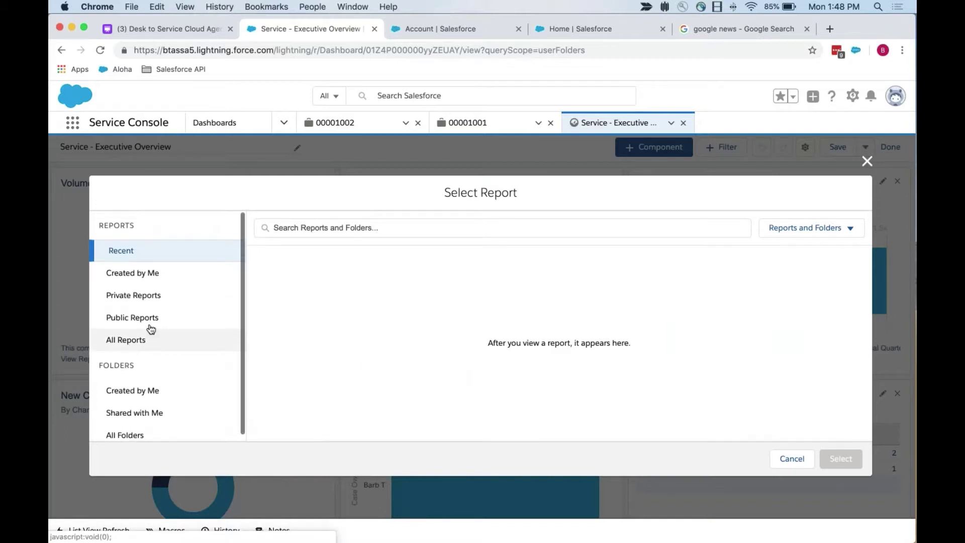
{"action": "left_click", "coordinate": [121, 340]}
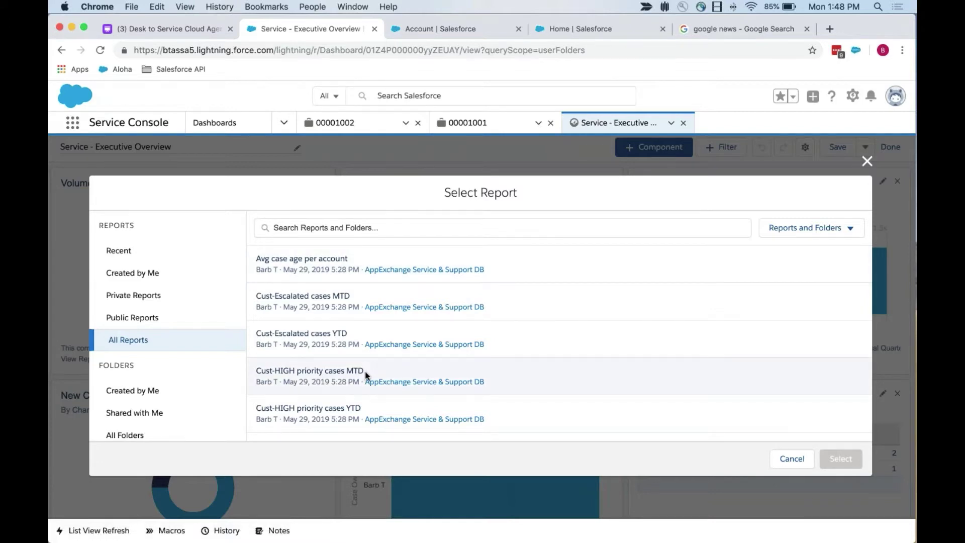
{"action": "scroll", "coordinate": [365, 376], "scroll_direction": "down", "scroll_amount": 2}
{"action": "left_click", "coordinate": [792, 458]}
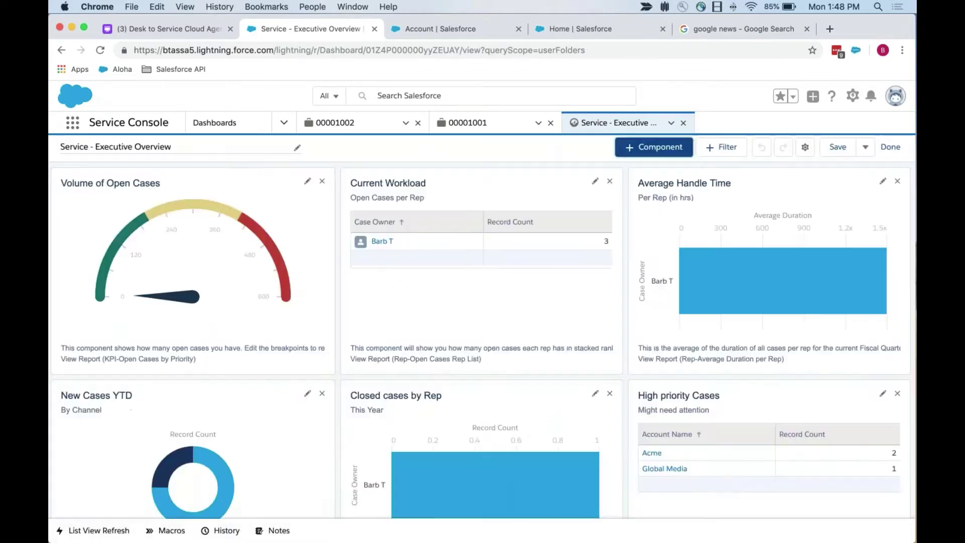
{"action": "left_click", "coordinate": [887, 155]}
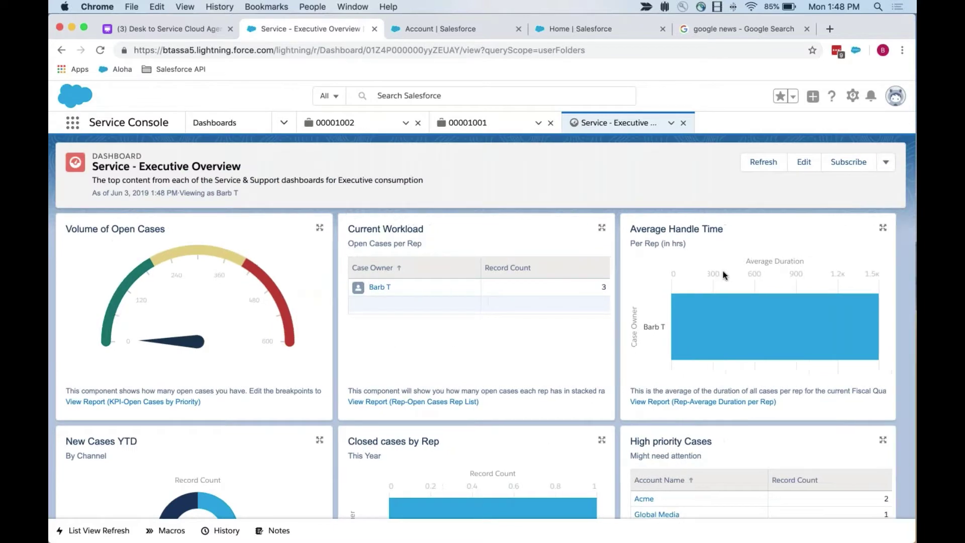
{"action": "left_click", "coordinate": [843, 170]}
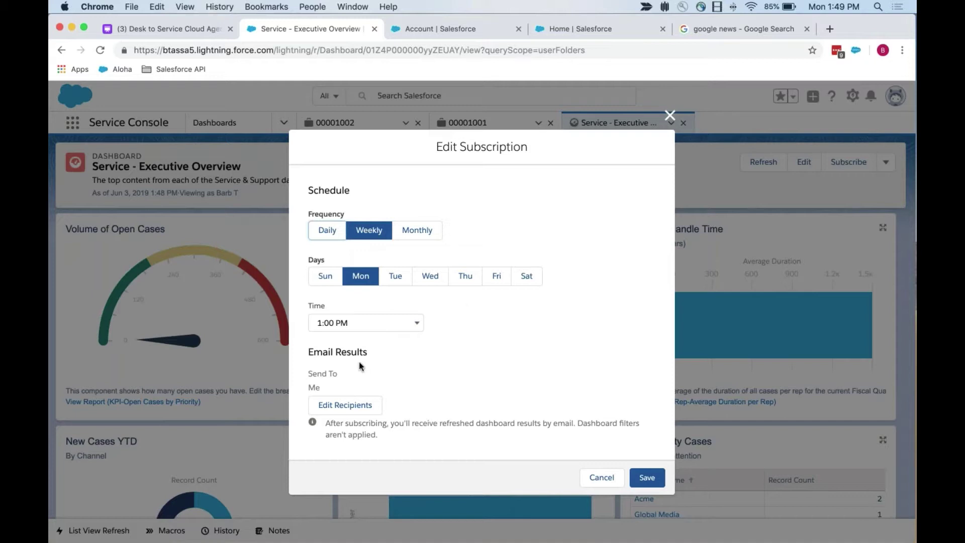
{"action": "left_click", "coordinate": [669, 115]}
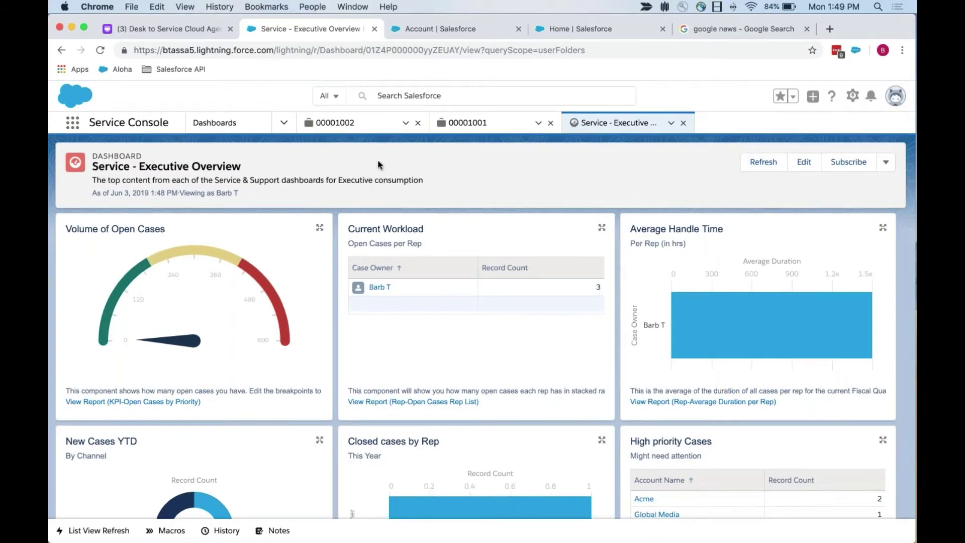
{"action": "left_click_drag", "start_coordinate": [93, 193], "coordinate": [247, 203]}
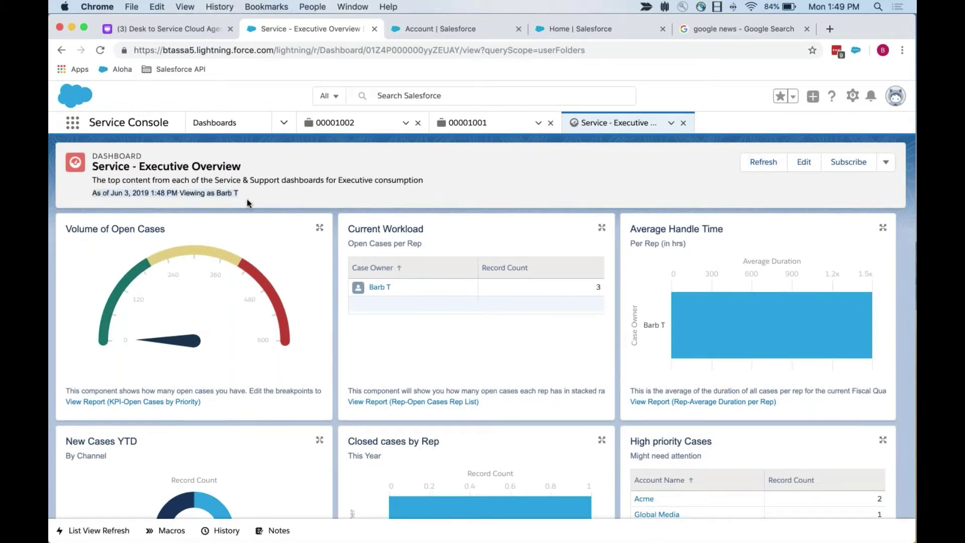
{"action": "left_click_drag", "start_coordinate": [132, 193], "coordinate": [95, 191]}
{"action": "left_click", "coordinate": [188, 191]}
{"action": "left_click", "coordinate": [92, 191]}
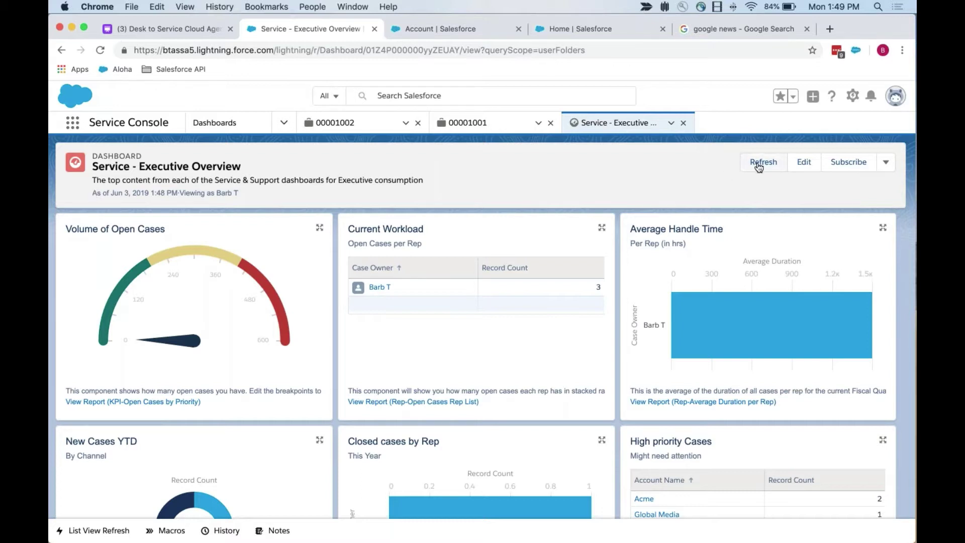
{"action": "left_click_drag", "start_coordinate": [111, 192], "coordinate": [197, 191]}
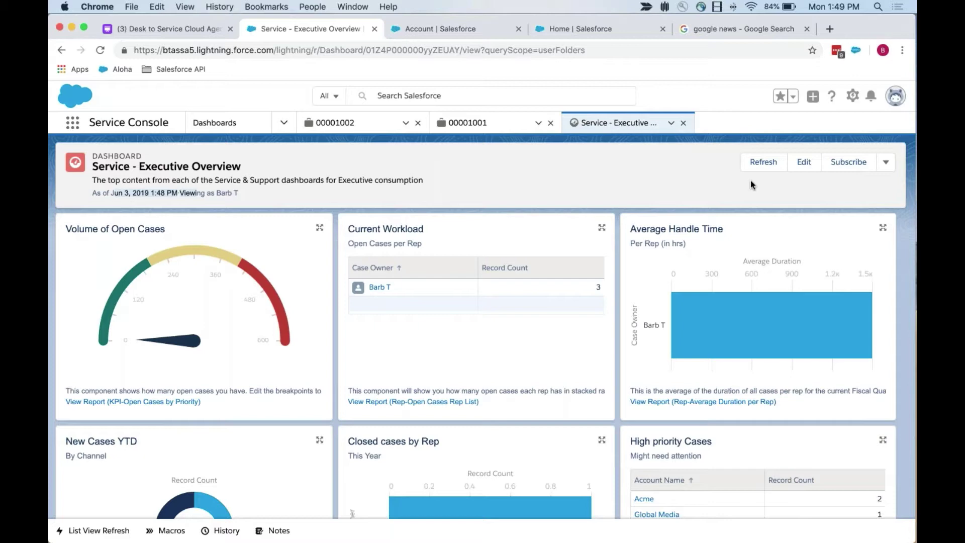
{"action": "scroll", "coordinate": [587, 406], "scroll_direction": "down", "scroll_amount": 6}
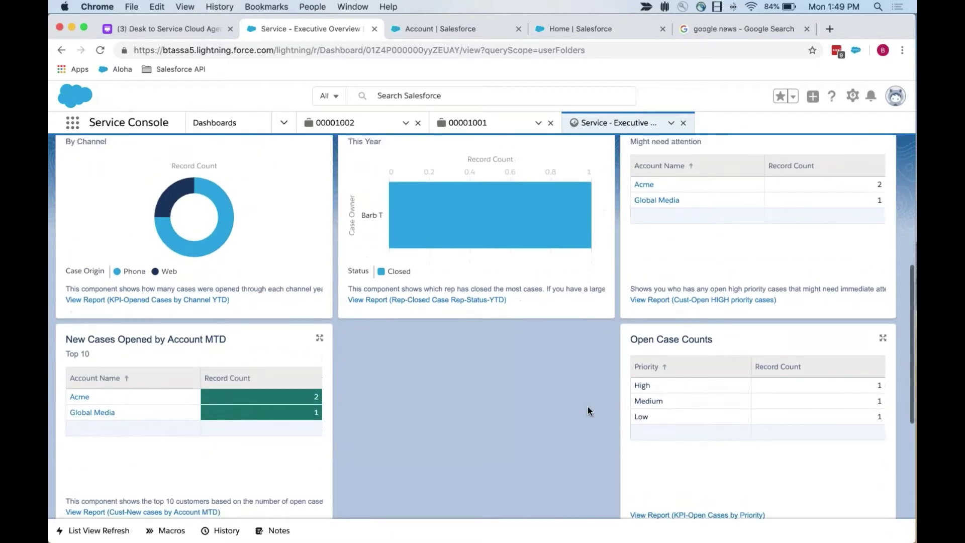
{"action": "scroll", "coordinate": [587, 407], "scroll_direction": "up", "scroll_amount": 6}
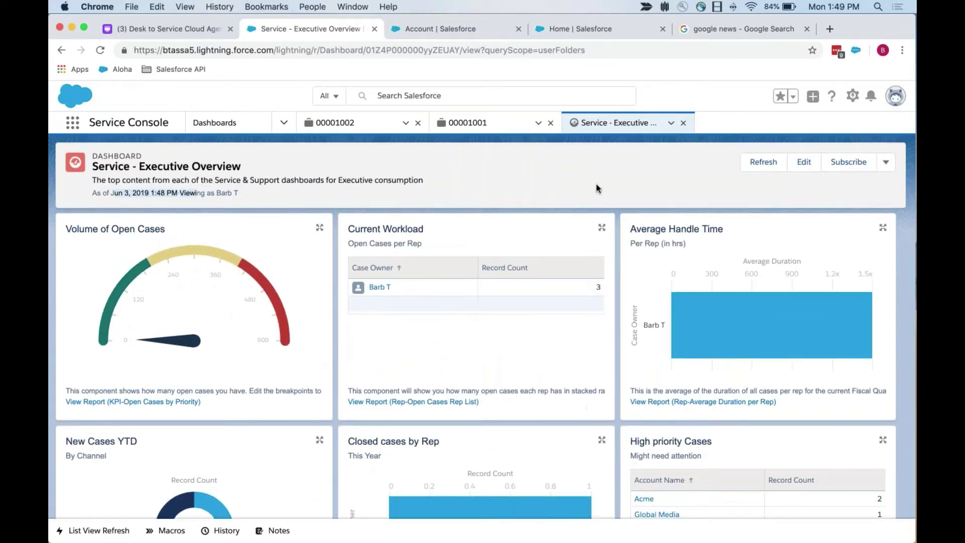
{"action": "left_click", "coordinate": [886, 161]}
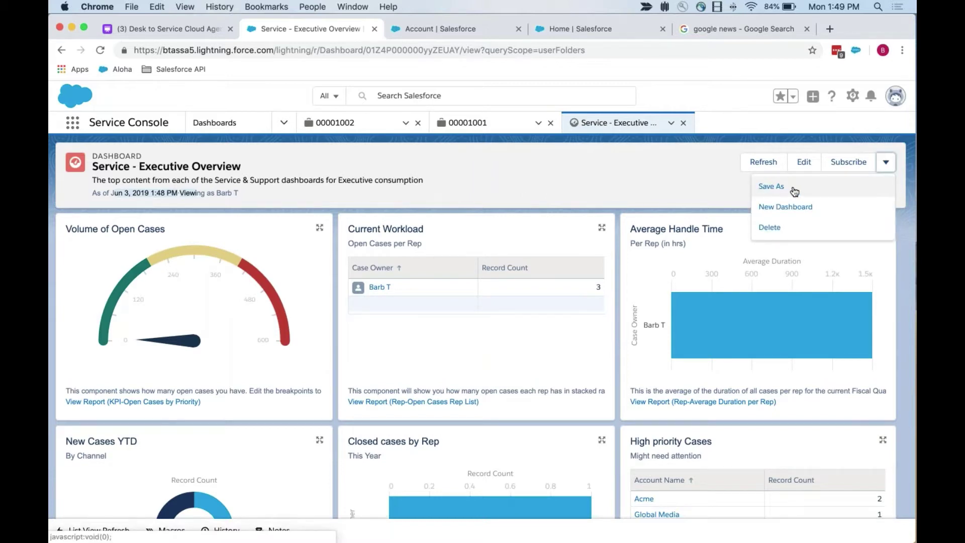
{"action": "left_click", "coordinate": [647, 162]}
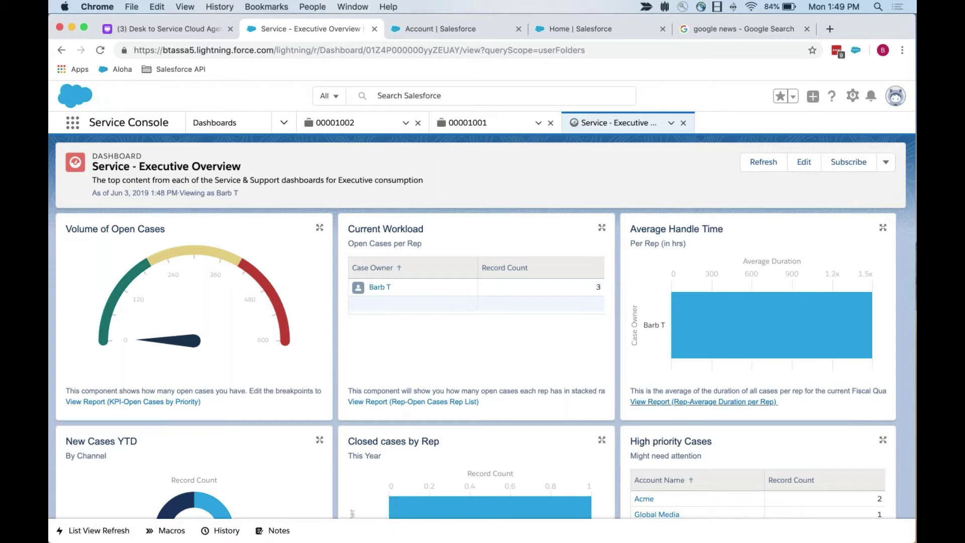
Step: Open the Rep-Average Duration per Rep report from Average Handle Time in the Report Builder
{"action": "left_click", "coordinate": [674, 402]}
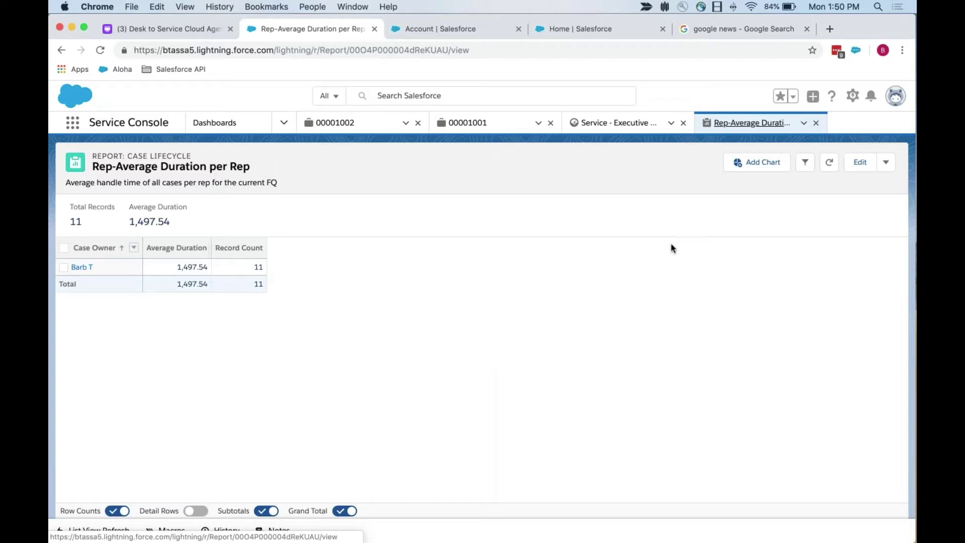
{"action": "left_click", "coordinate": [856, 164]}
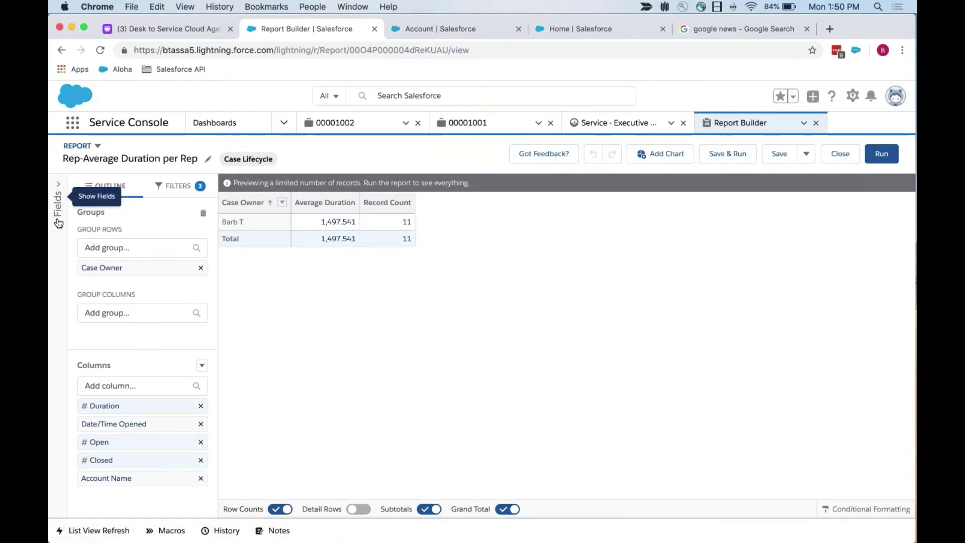
{"action": "left_click", "coordinate": [58, 193]}
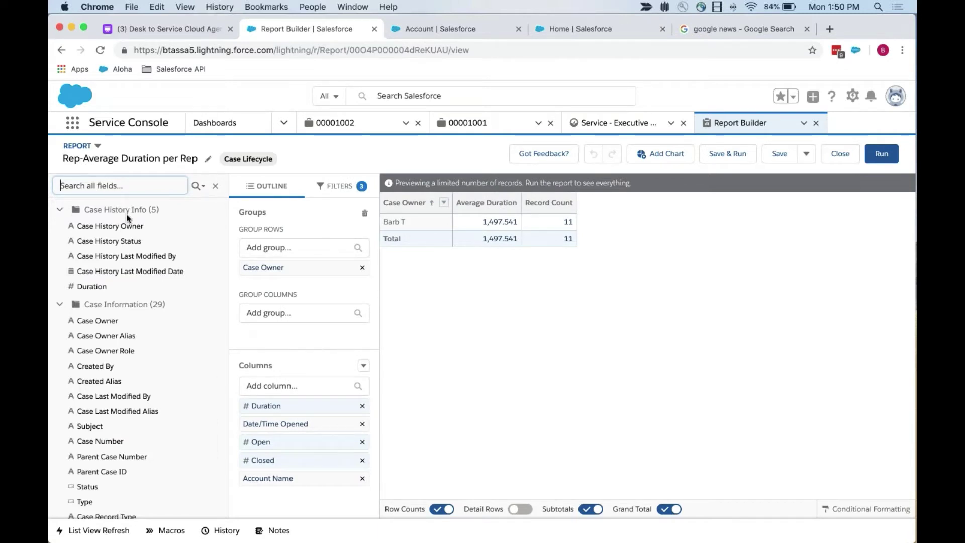
{"action": "scroll", "coordinate": [135, 430], "scroll_direction": "down", "scroll_amount": 5}
{"action": "scroll", "coordinate": [135, 430], "scroll_direction": "down", "scroll_amount": 10}
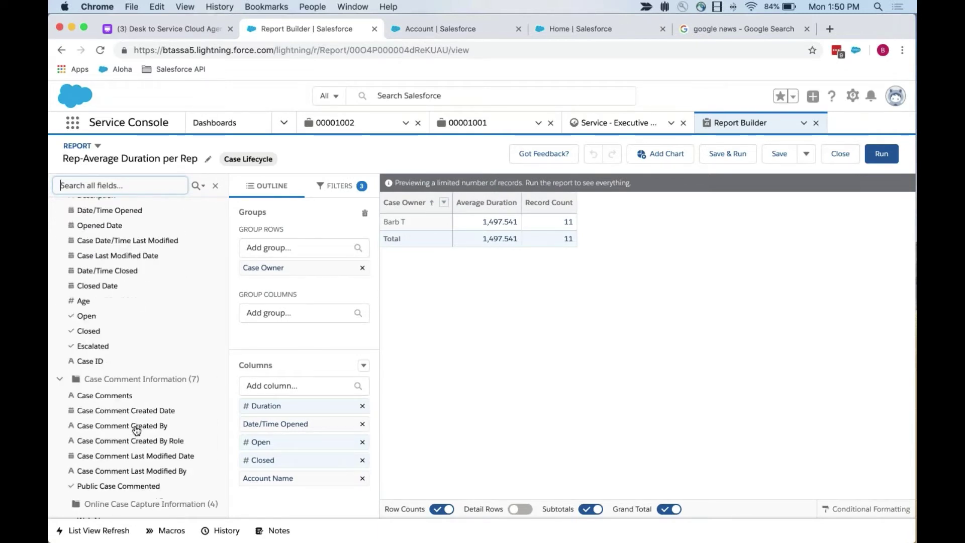
{"action": "scroll", "coordinate": [136, 428], "scroll_direction": "up", "scroll_amount": 10}
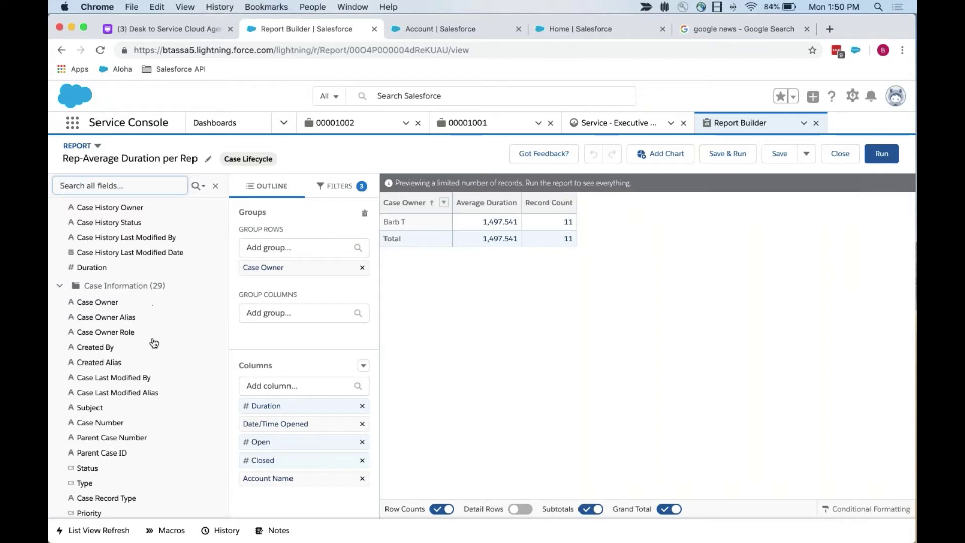
{"action": "scroll", "coordinate": [154, 344], "scroll_direction": "down", "scroll_amount": 1}
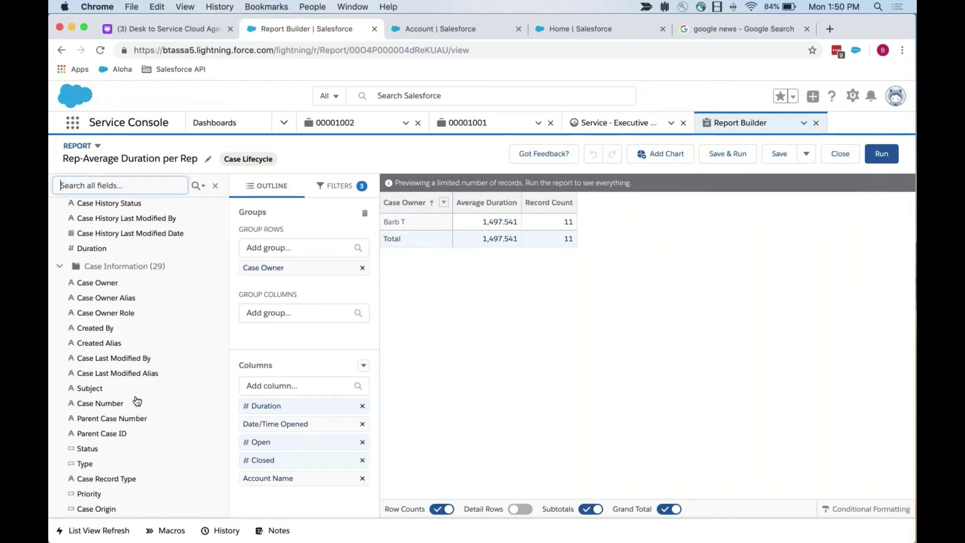
{"action": "scroll", "coordinate": [138, 405], "scroll_direction": "down", "scroll_amount": 15}
{"action": "scroll", "coordinate": [138, 408], "scroll_direction": "down", "scroll_amount": 10}
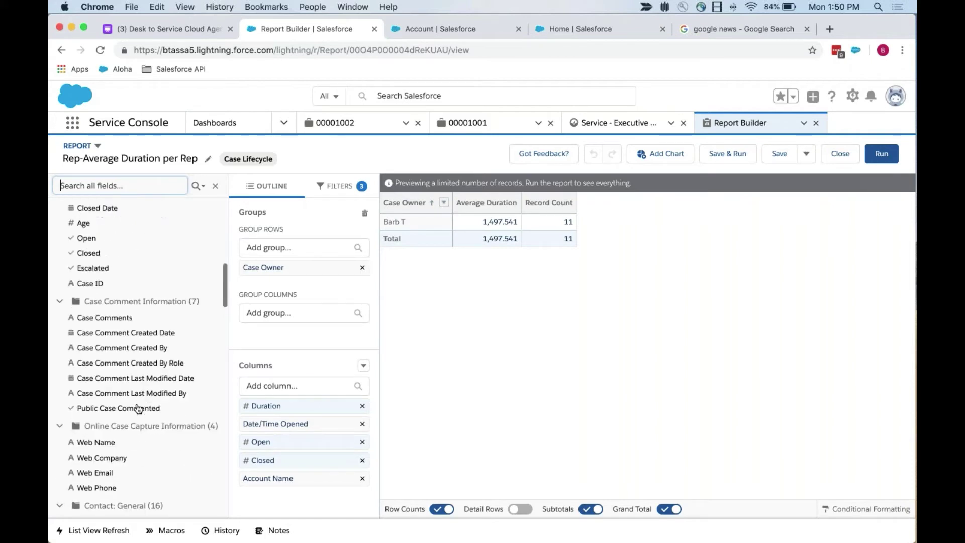
{"action": "scroll", "coordinate": [138, 409], "scroll_direction": "down", "scroll_amount": 15}
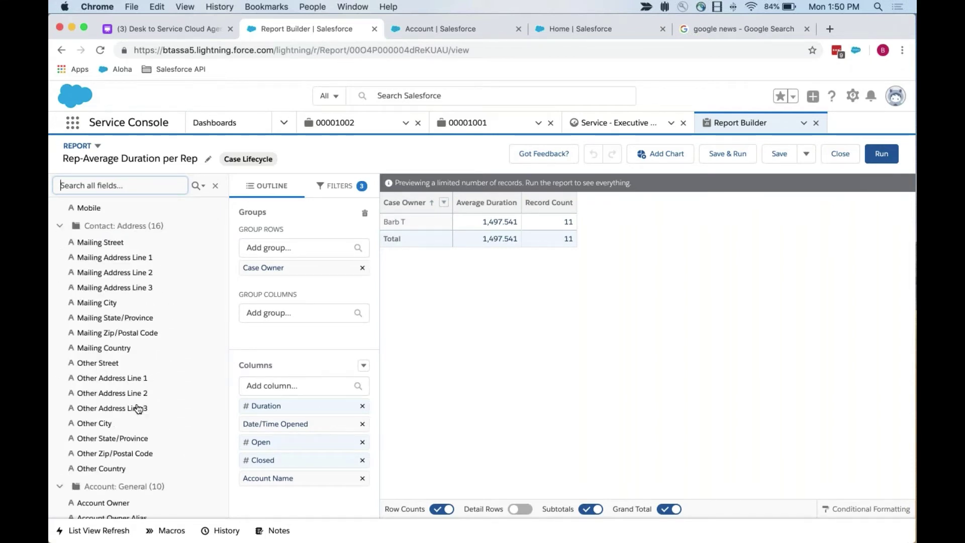
{"action": "scroll", "coordinate": [138, 409], "scroll_direction": "down", "scroll_amount": 5}
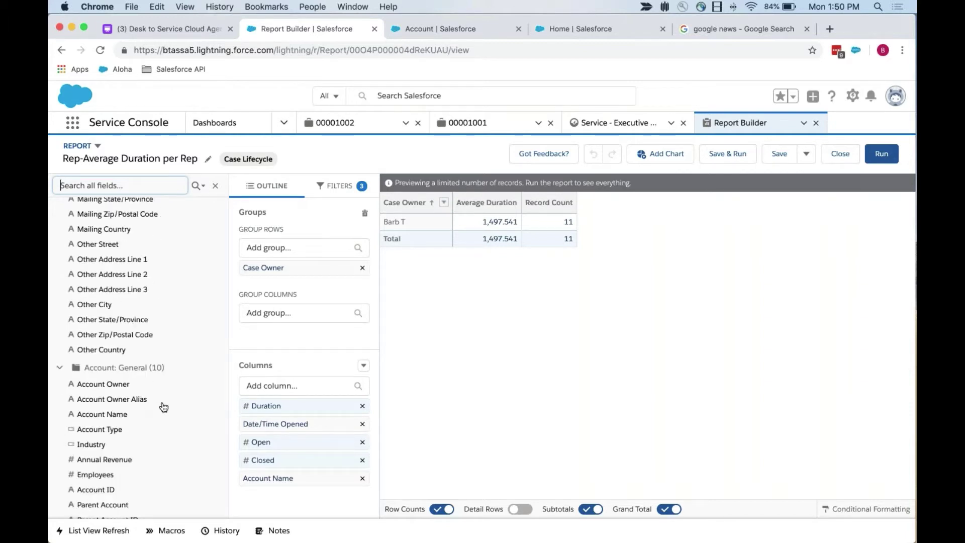
{"action": "scroll", "coordinate": [161, 403], "scroll_direction": "down", "scroll_amount": 3}
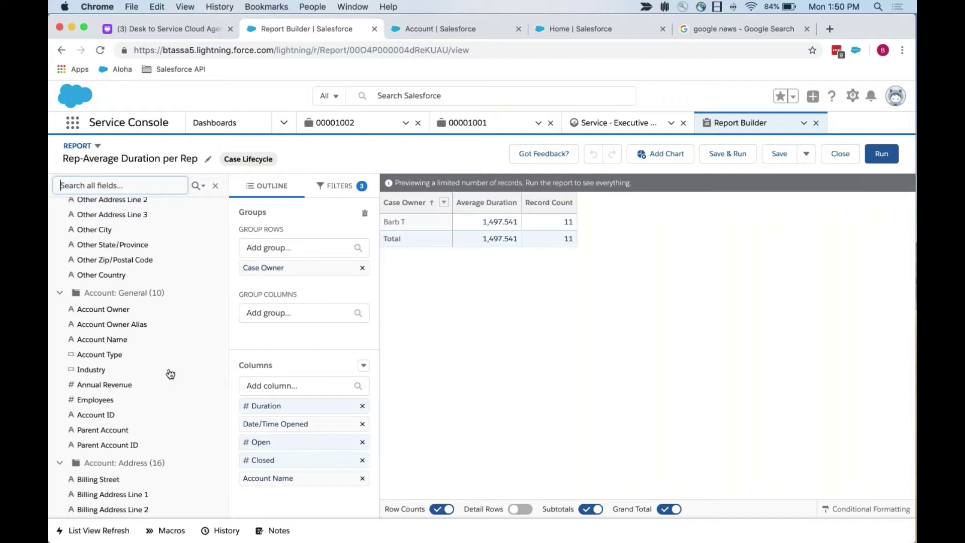
{"action": "scroll", "coordinate": [171, 375], "scroll_direction": "up", "scroll_amount": 10}
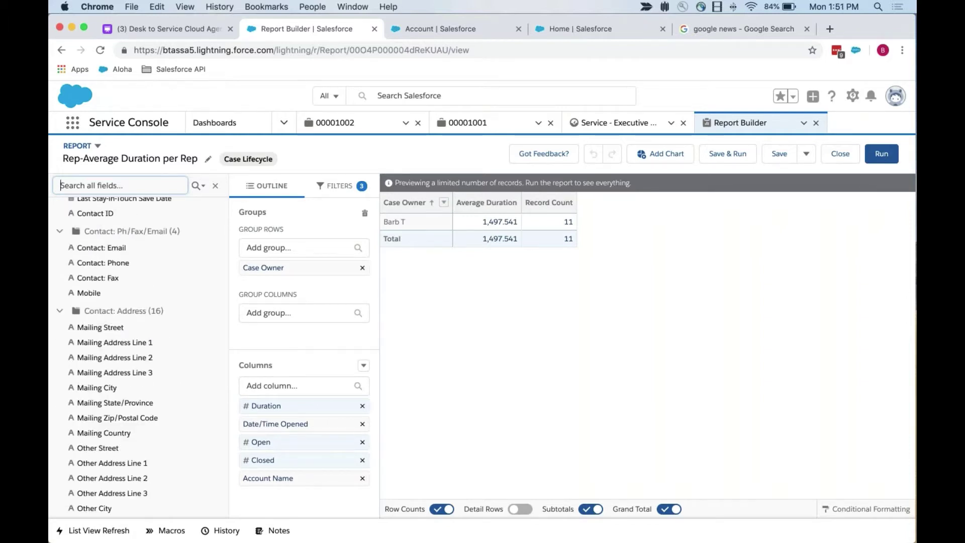
{"action": "scroll", "coordinate": [164, 304], "scroll_direction": "up", "scroll_amount": 3}
{"action": "scroll", "coordinate": [164, 304], "scroll_direction": "down", "scroll_amount": 20}
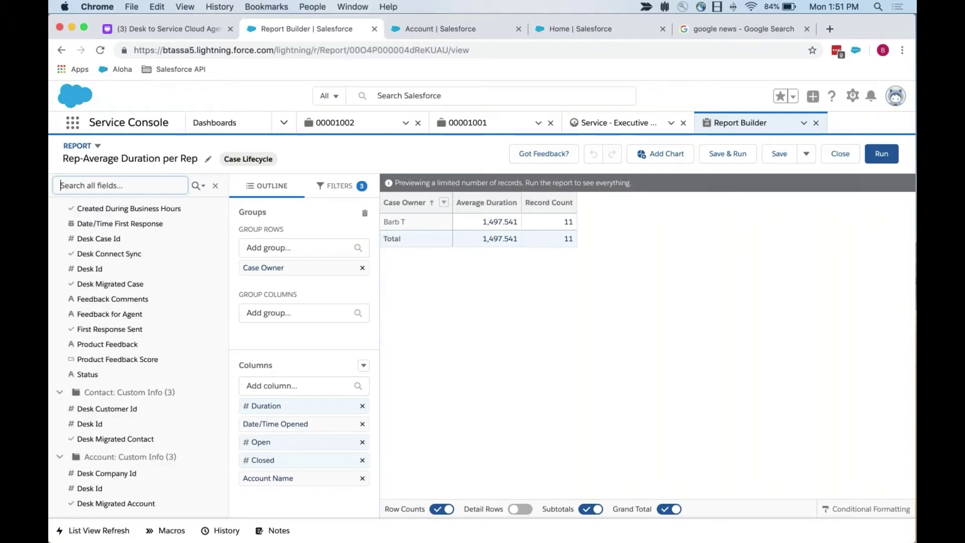
{"action": "scroll", "coordinate": [133, 363], "scroll_direction": "up", "scroll_amount": 8}
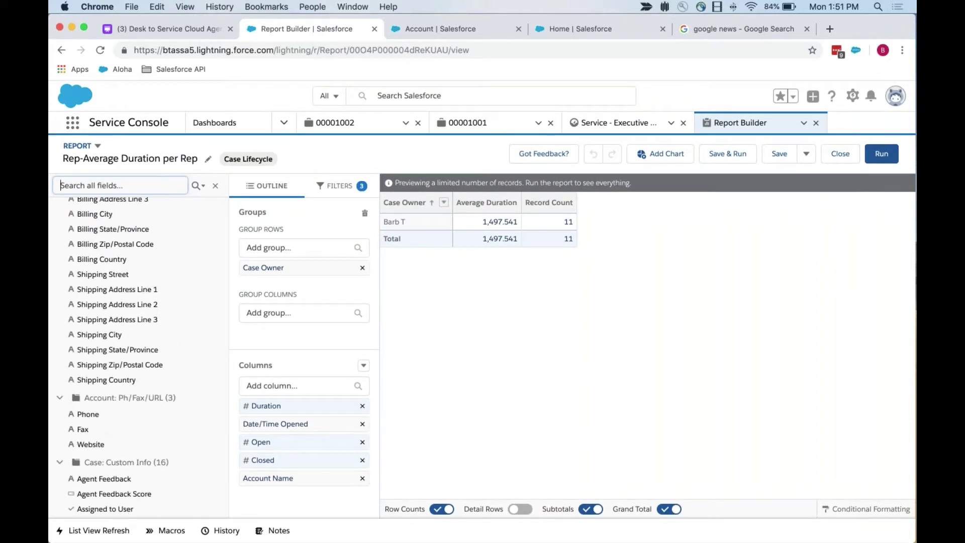
{"action": "scroll", "coordinate": [142, 357], "scroll_direction": "down", "scroll_amount": 2}
{"action": "scroll", "coordinate": [142, 357], "scroll_direction": "up", "scroll_amount": 4}
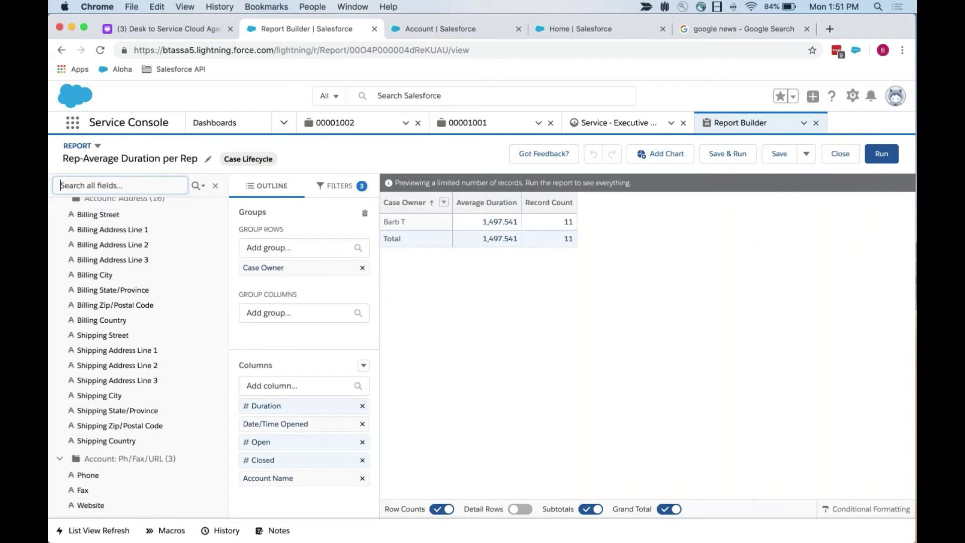
{"action": "scroll", "coordinate": [123, 270], "scroll_direction": "up", "scroll_amount": 4}
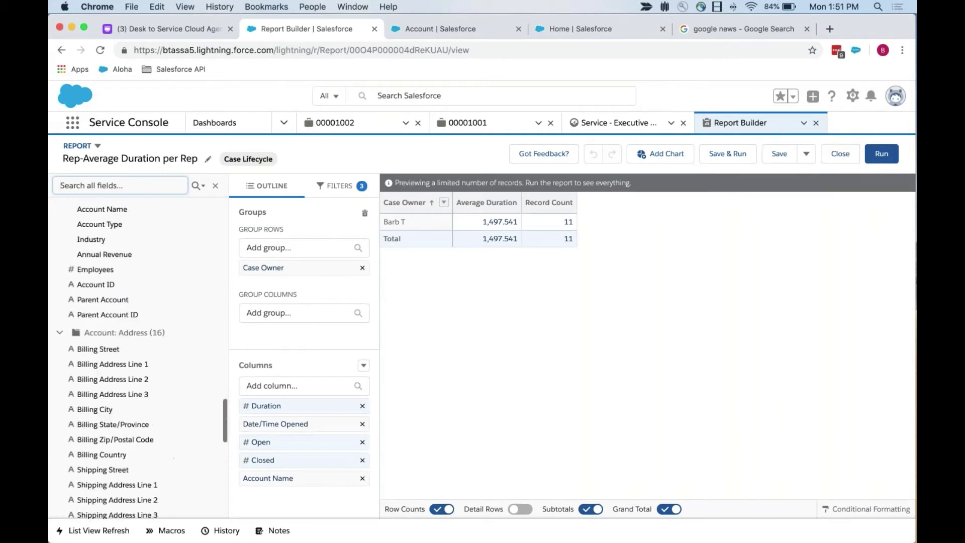
Step: Add the case Type field as a column in the Rep-Average Duration report
{"action": "left_click", "coordinate": [112, 179]}
{"action": "type", "text": "type"}
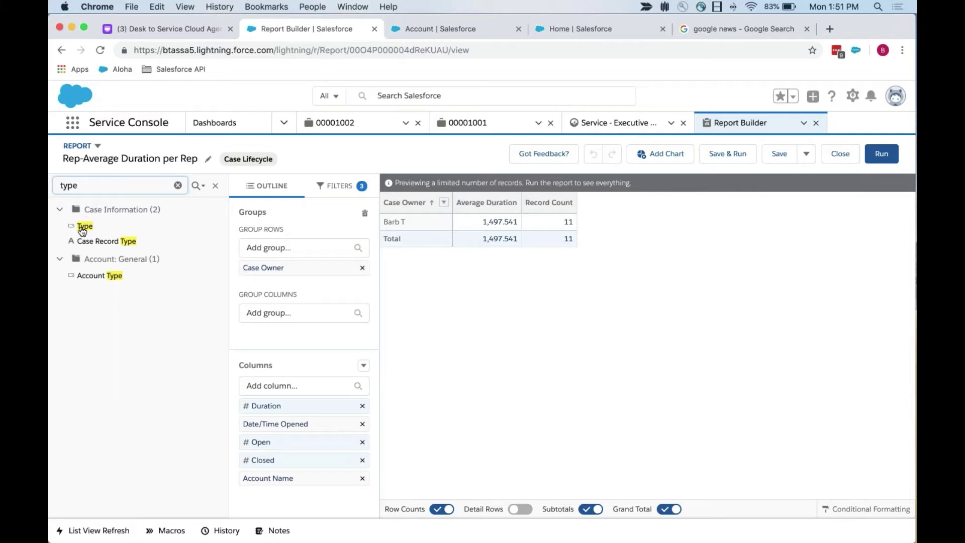
{"action": "left_click", "coordinate": [83, 227]}
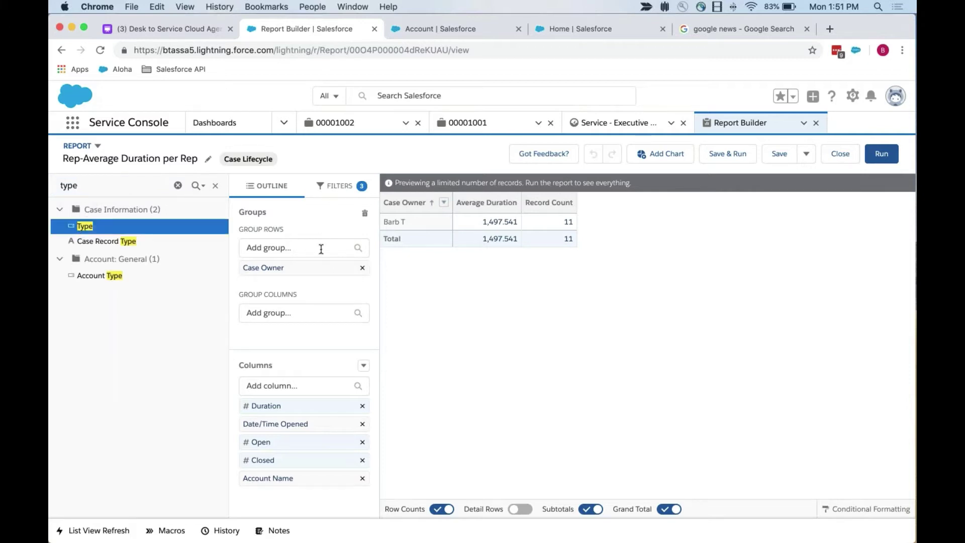
{"action": "double_click", "coordinate": [84, 227]}
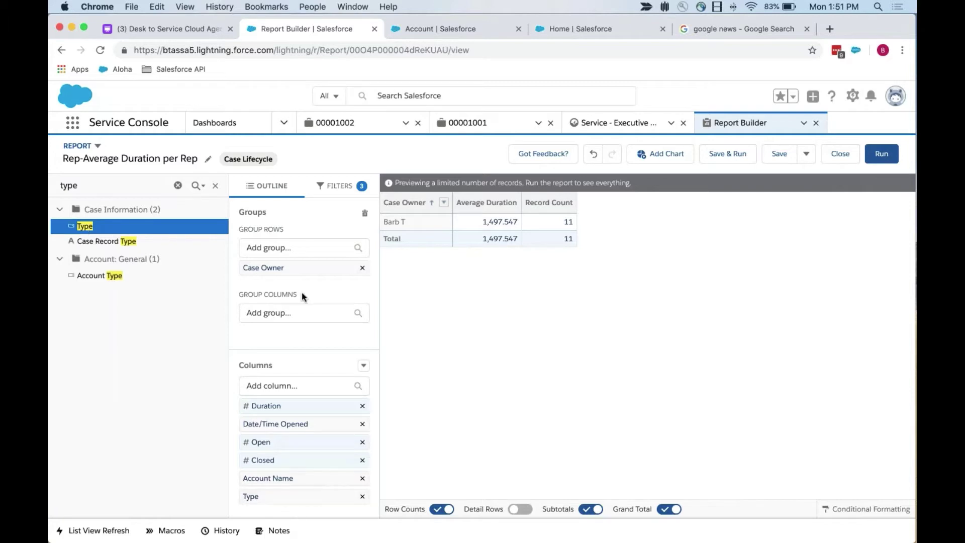
Step: Add and apply a Type equals Problem filter to the report
{"action": "left_click", "coordinate": [339, 187]}
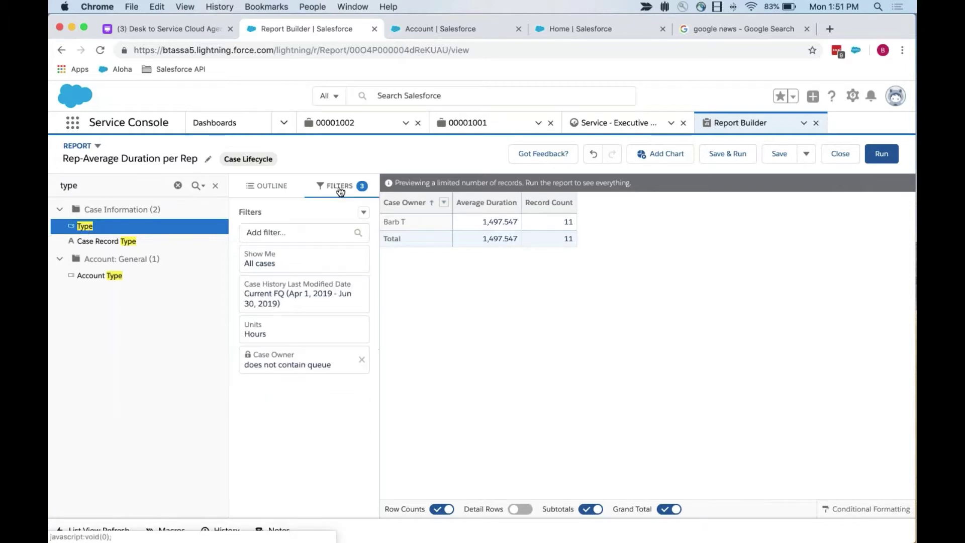
{"action": "left_click", "coordinate": [273, 231]}
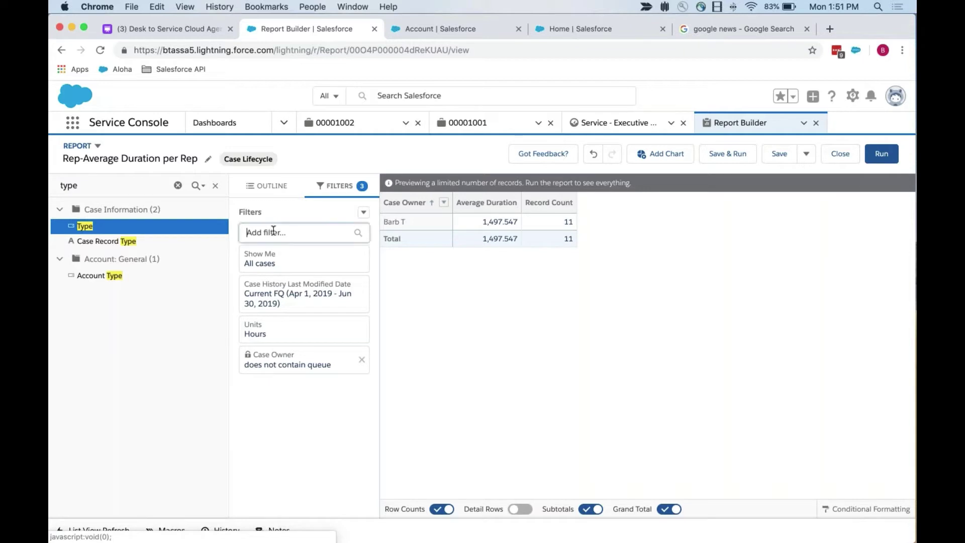
{"action": "type", "text": "type"}
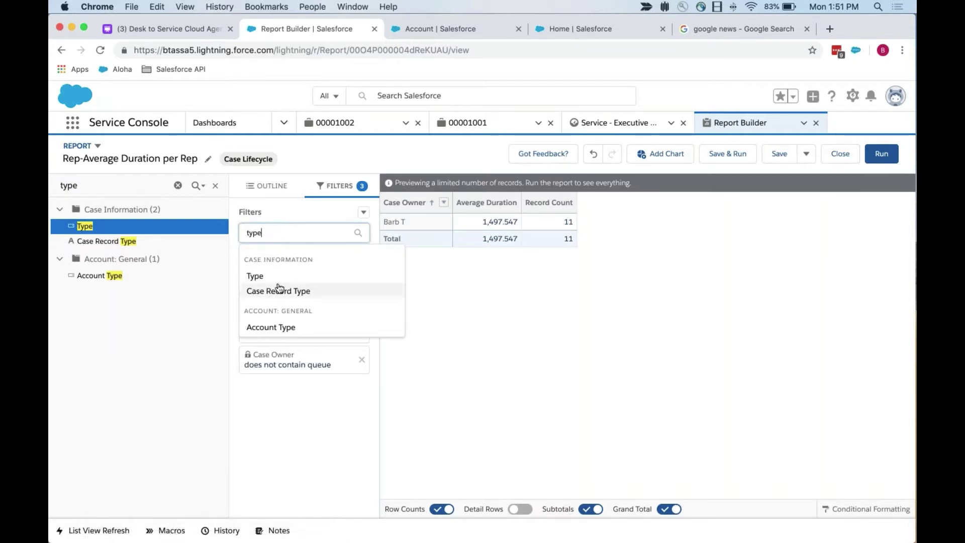
{"action": "left_click", "coordinate": [255, 276]}
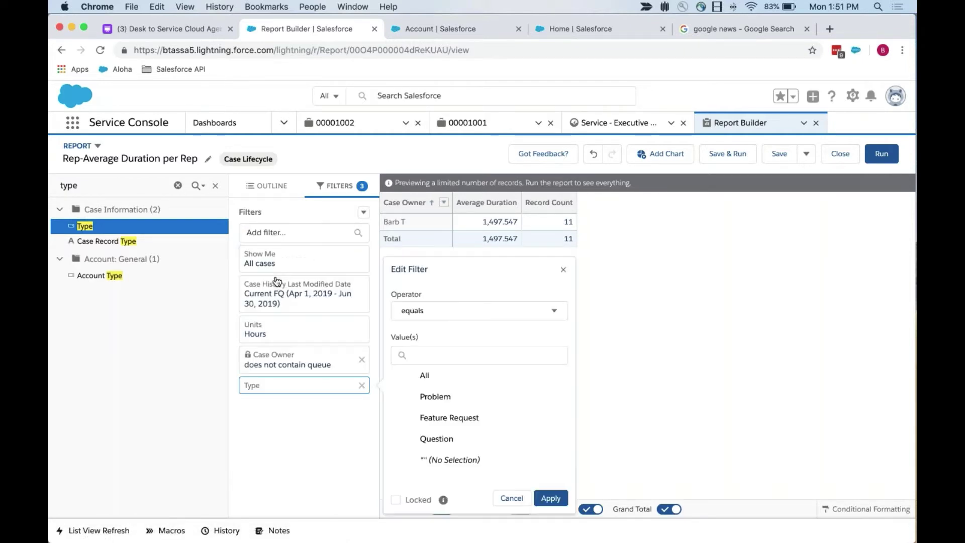
{"action": "left_click", "coordinate": [450, 310]}
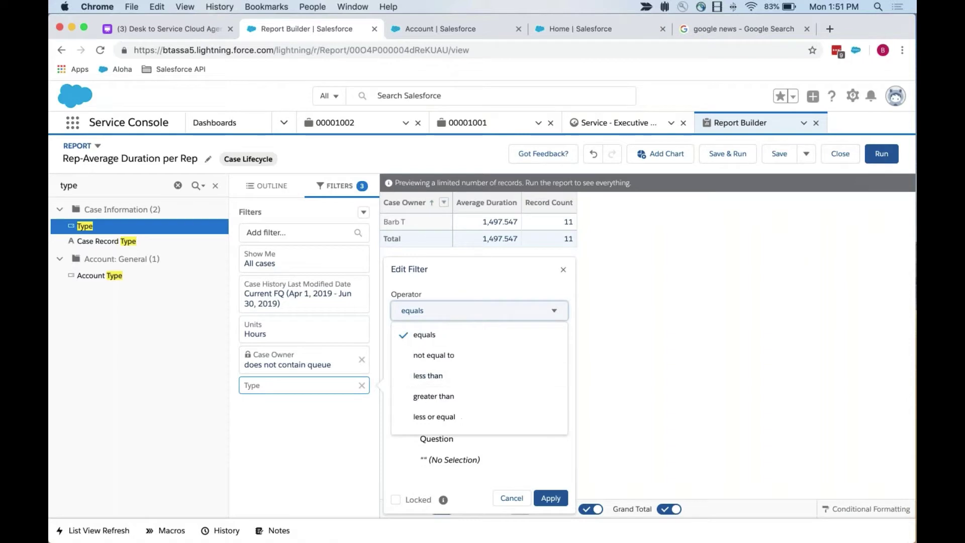
{"action": "left_click", "coordinate": [399, 470]}
{"action": "left_click", "coordinate": [429, 400]}
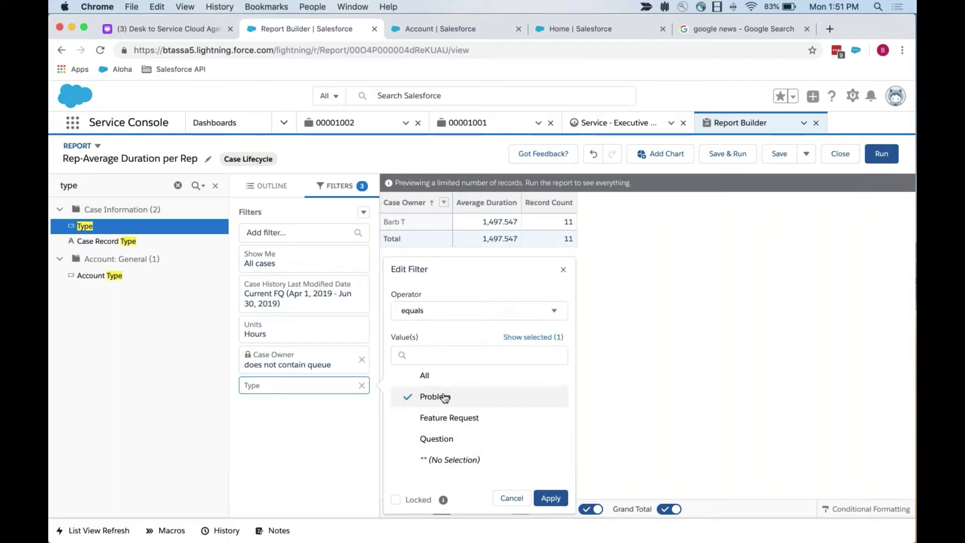
{"action": "left_click", "coordinate": [550, 498]}
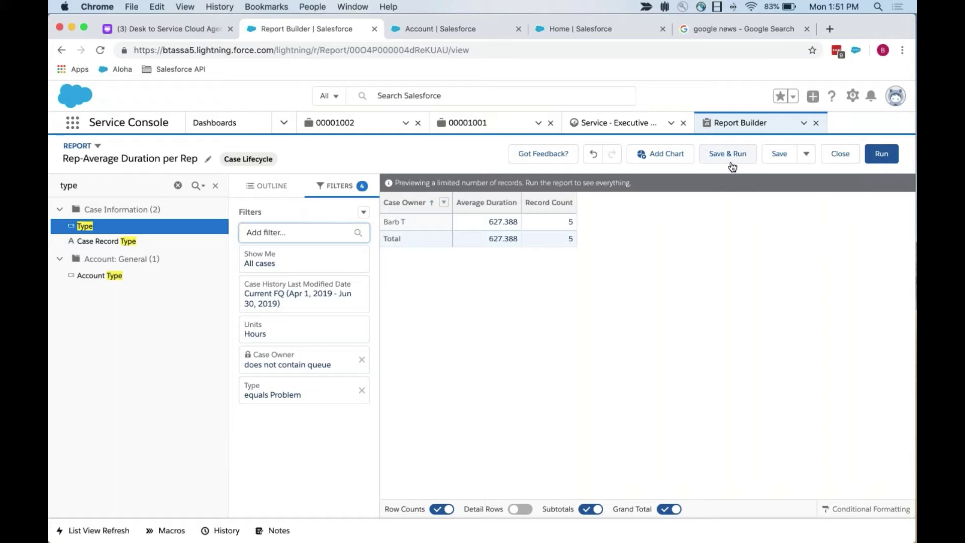
Step: Dismiss the Save options without saving and return to the Quip 'Desk to Service Cloud Agent' deck
{"action": "left_click", "coordinate": [808, 157]}
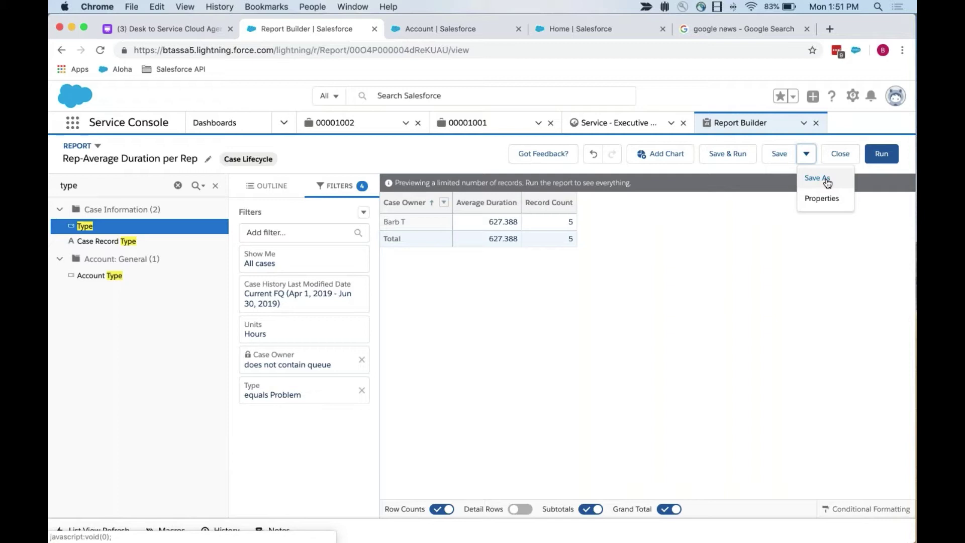
{"action": "left_click", "coordinate": [765, 313]}
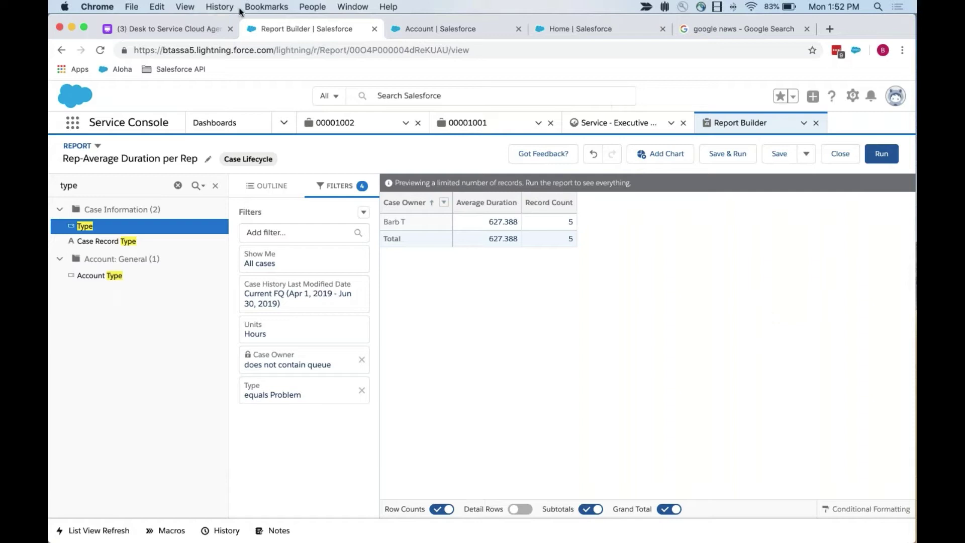
{"action": "left_click", "coordinate": [183, 29]}
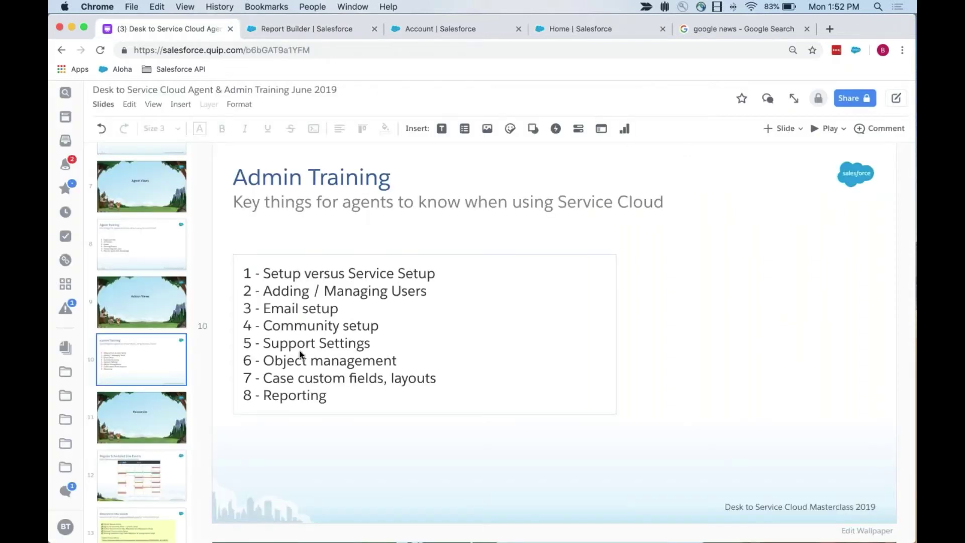
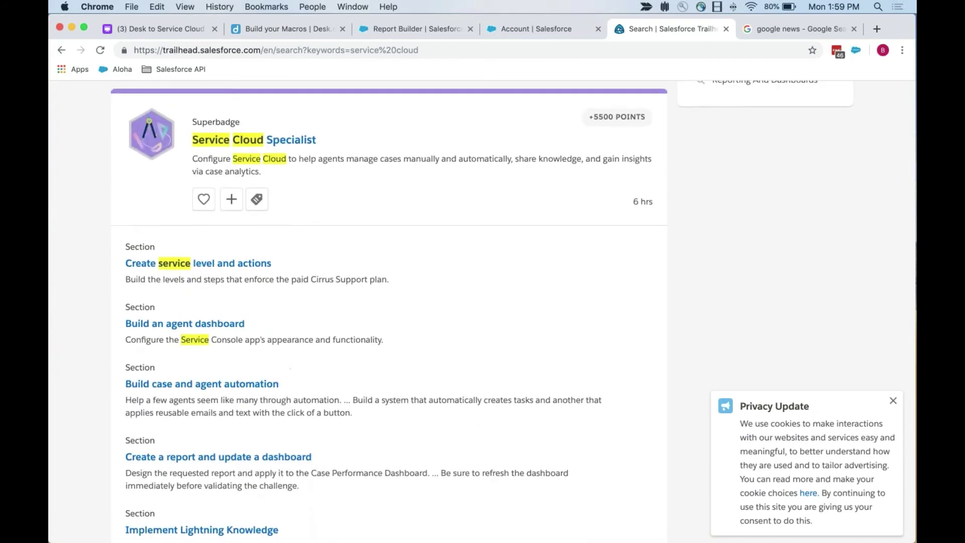
Step: Review the Service Cloud Trailhead results and the Build your Macros article, then return to the Rep-Average Duration per Rep report
{"action": "scroll", "coordinate": [240, 377], "scroll_direction": "down", "scroll_amount": 3}
{"action": "scroll", "coordinate": [241, 377], "scroll_direction": "up", "scroll_amount": 5}
{"action": "scroll", "coordinate": [875, 269], "scroll_direction": "up", "scroll_amount": 1}
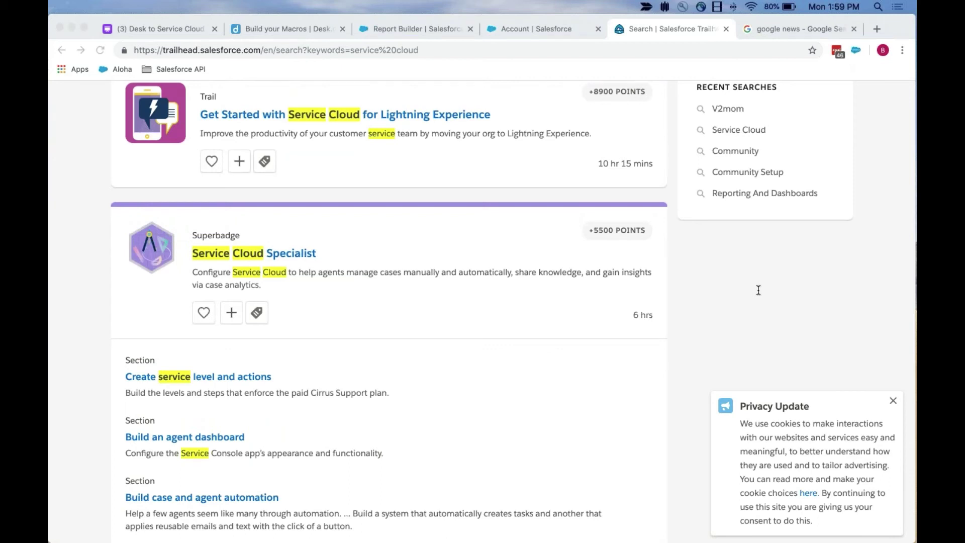
{"action": "left_click", "coordinate": [281, 32]}
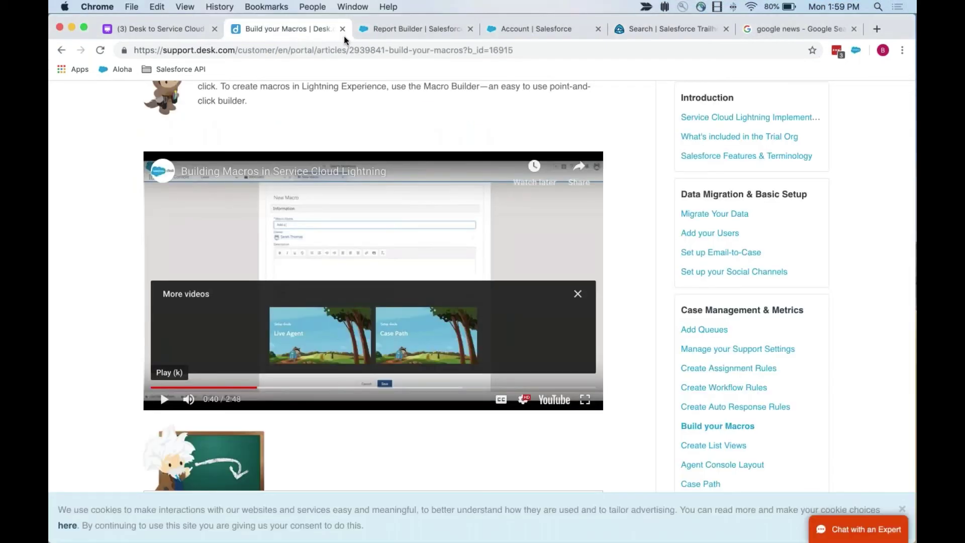
{"action": "left_click", "coordinate": [406, 28]}
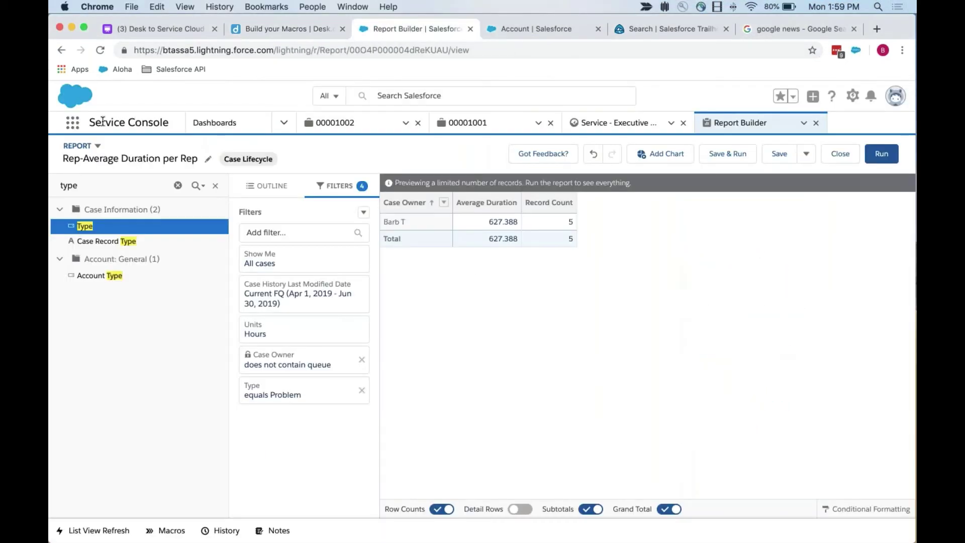
Step: Open the App Launcher over the report to list all apps, such as Service Console, Sales and Marketing
{"action": "left_click", "coordinate": [72, 122]}
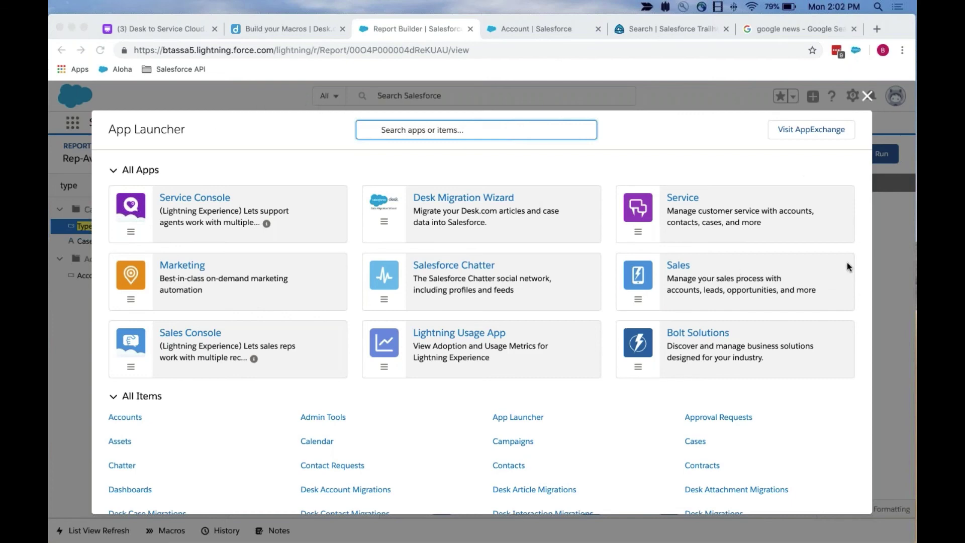
Step: Show slide 16, the thank-you slide, in the Quip training deck, then go back to the Salesforce report
{"action": "left_click", "coordinate": [159, 26]}
{"action": "scroll", "coordinate": [148, 377], "scroll_direction": "down", "scroll_amount": 2}
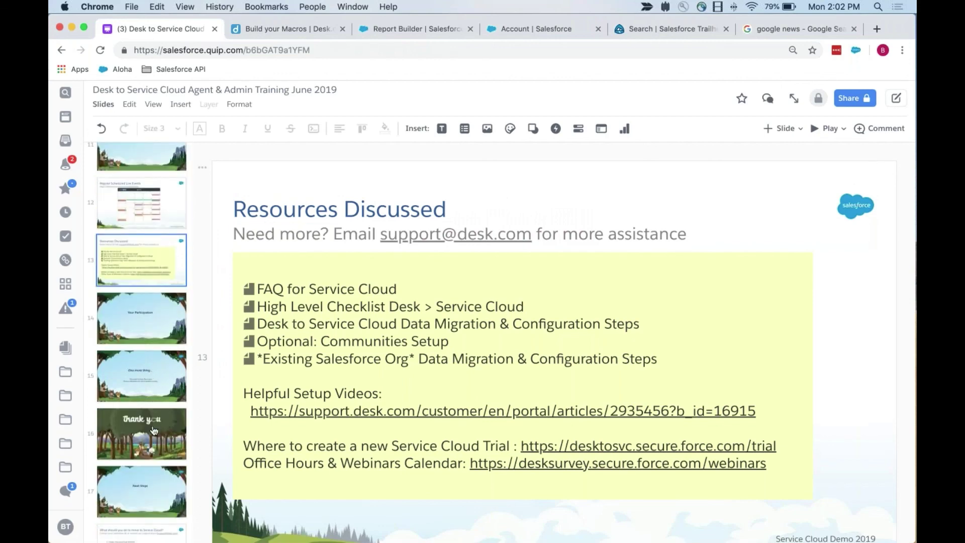
{"action": "left_click", "coordinate": [155, 430]}
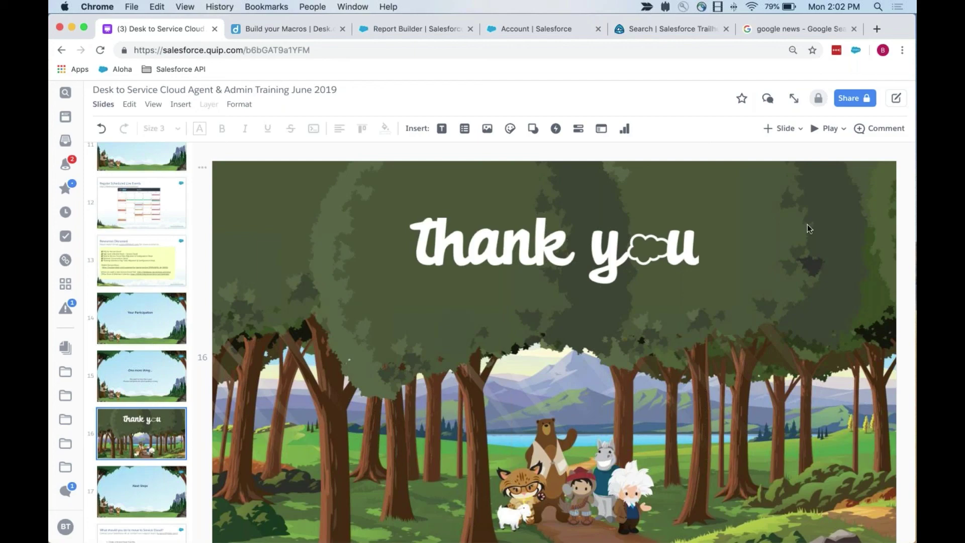
{"action": "left_click", "coordinate": [402, 29]}
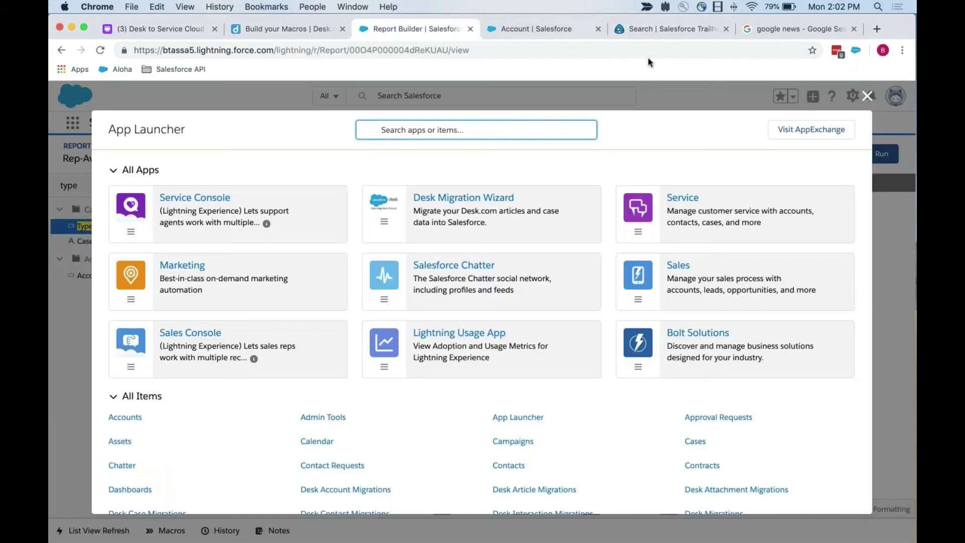
Step: Dismiss the App Launcher, open Help & Training and the Salesforce support page, then return to the Quip slide
{"action": "left_click", "coordinate": [867, 96]}
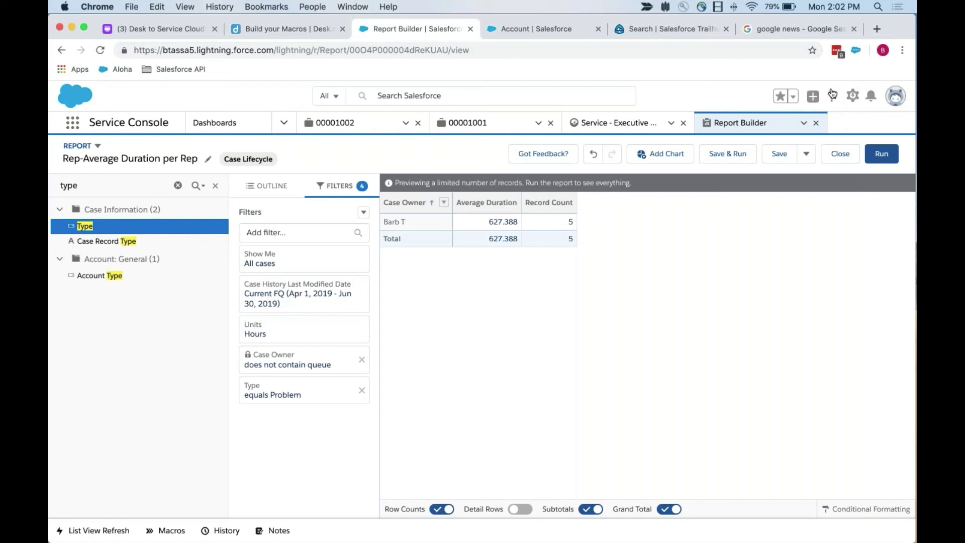
{"action": "left_click", "coordinate": [834, 101]}
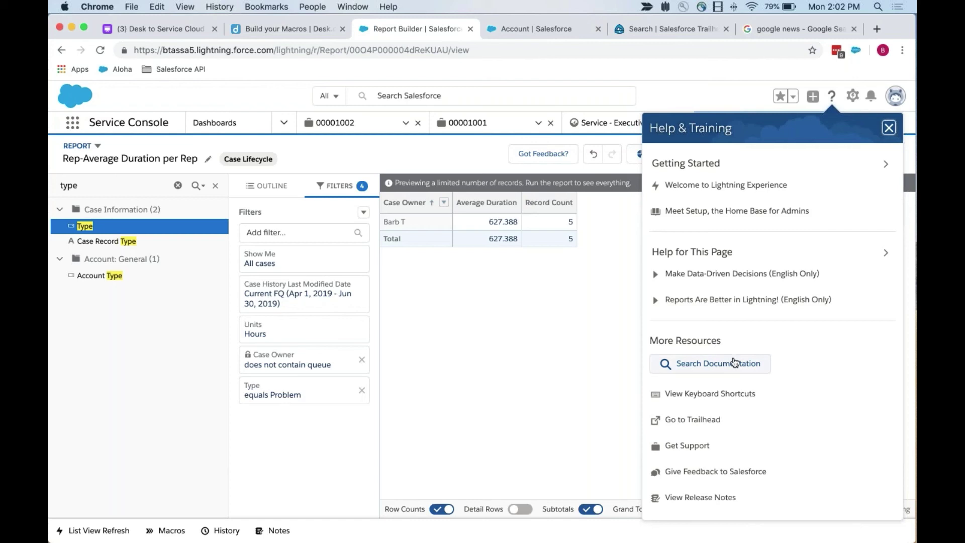
{"action": "left_click", "coordinate": [701, 452]}
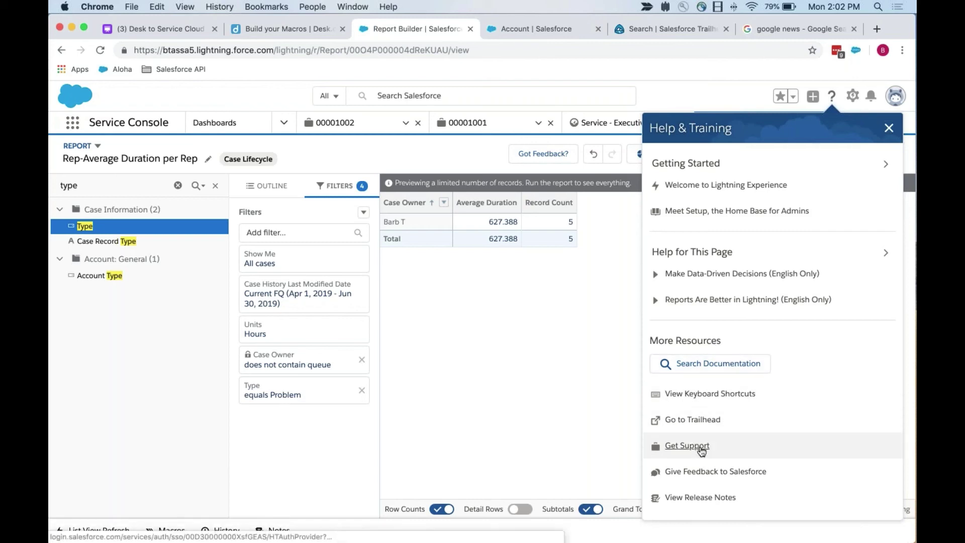
{"action": "left_click", "coordinate": [702, 452]}
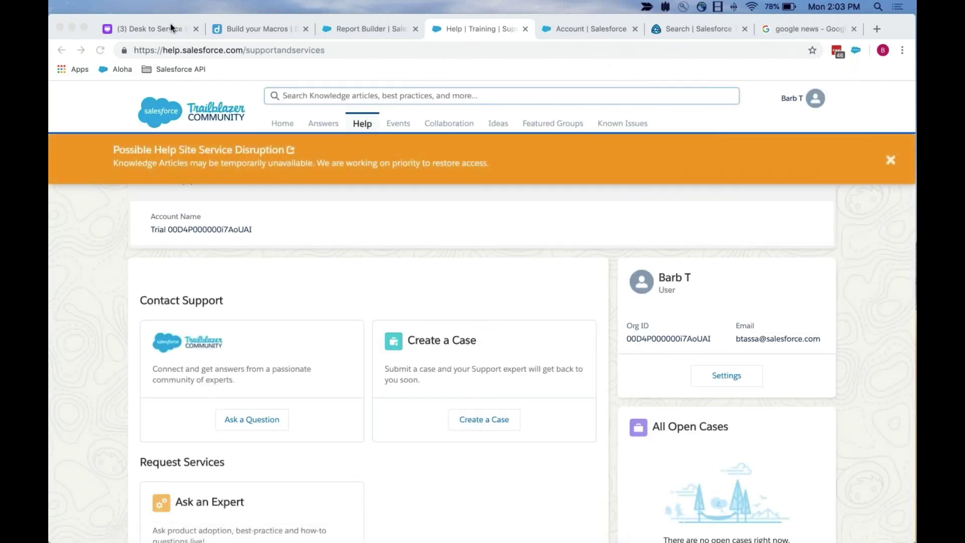
{"action": "key", "text": "super+1"}
{"action": "scroll", "coordinate": [163, 397], "scroll_direction": "down", "scroll_amount": 1}
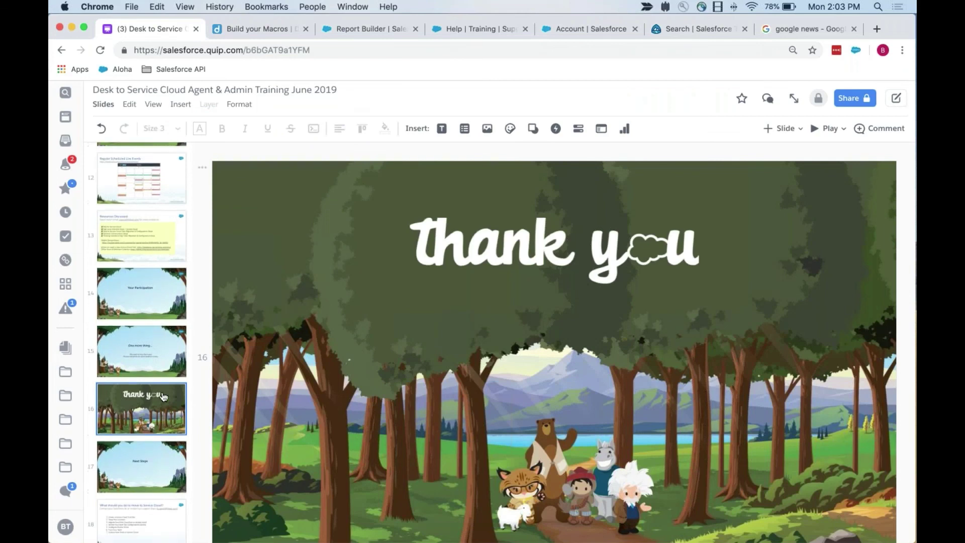